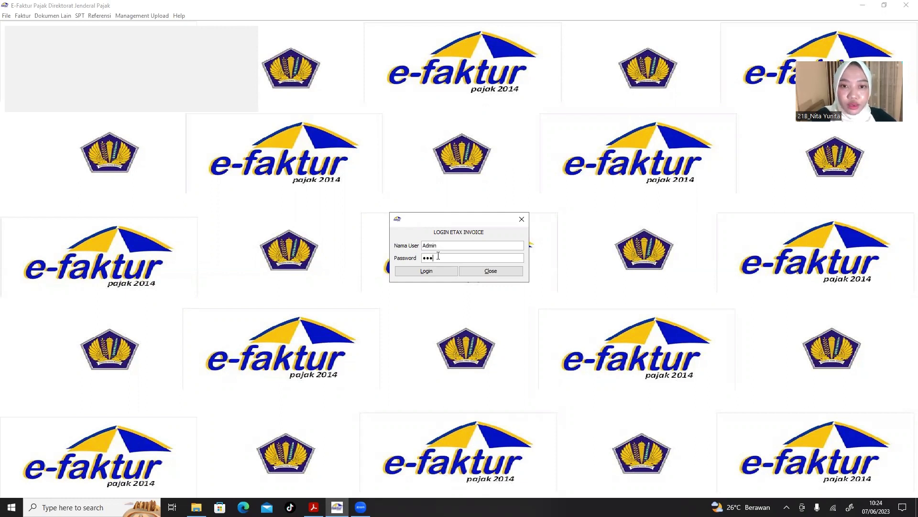
# Log in to e-Faktur as Administrator so PT SINCHAN's taxpayer profile loads.
pyautogui.click(433, 271)
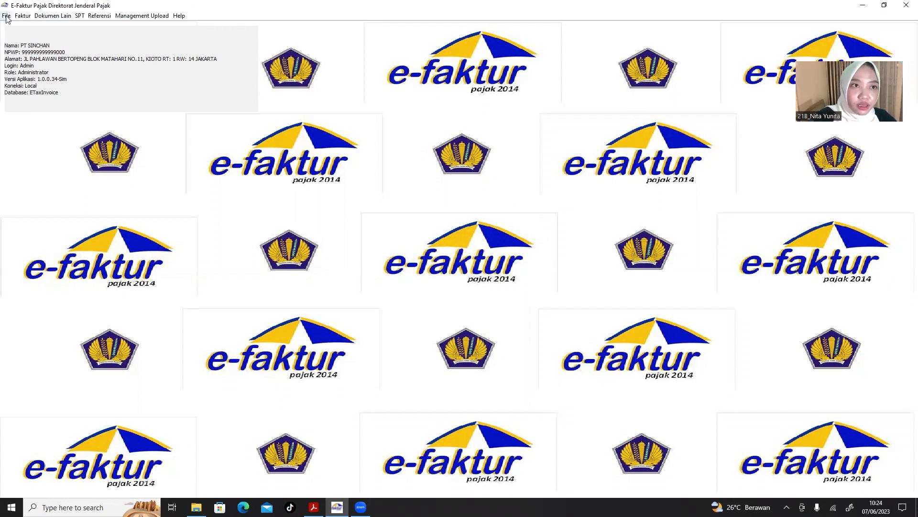
pyautogui.click(6, 17)
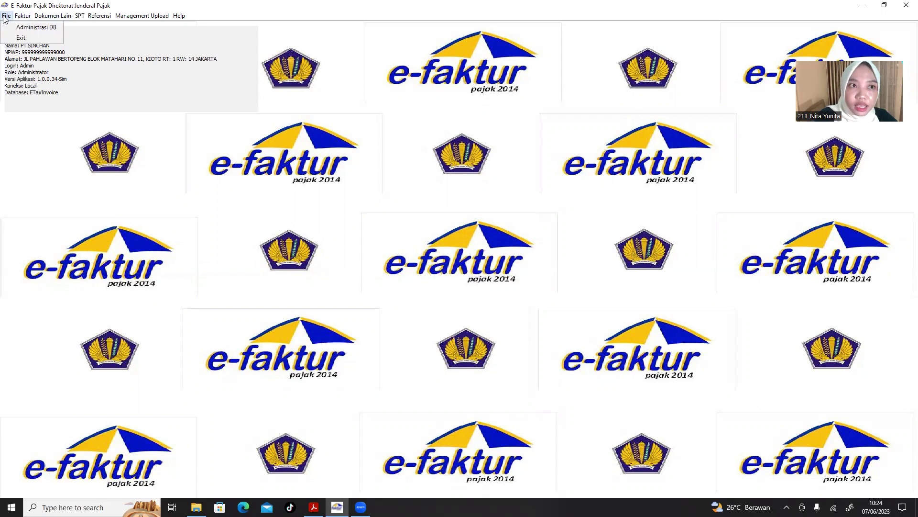
# Create a new database named 'PT SINCHAN MASA JUNI' in database administration.
pyautogui.click(28, 28)
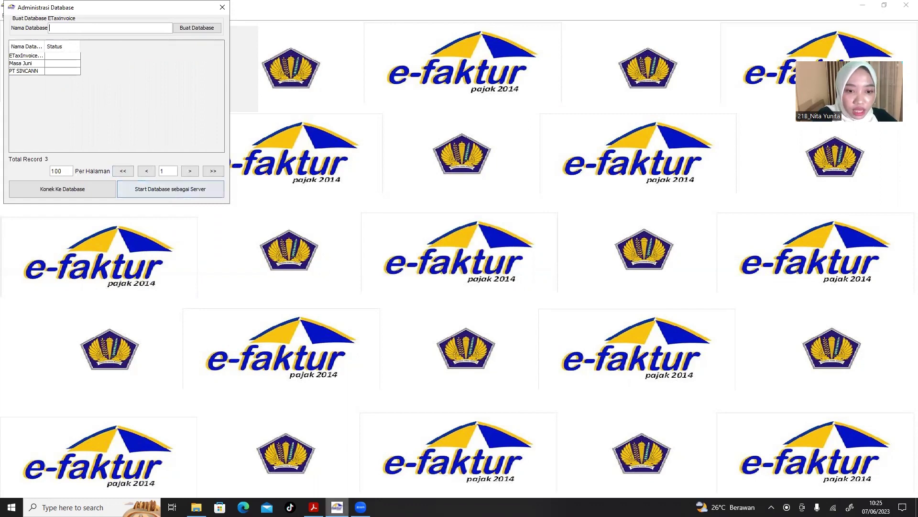
pyautogui.click(314, 507)
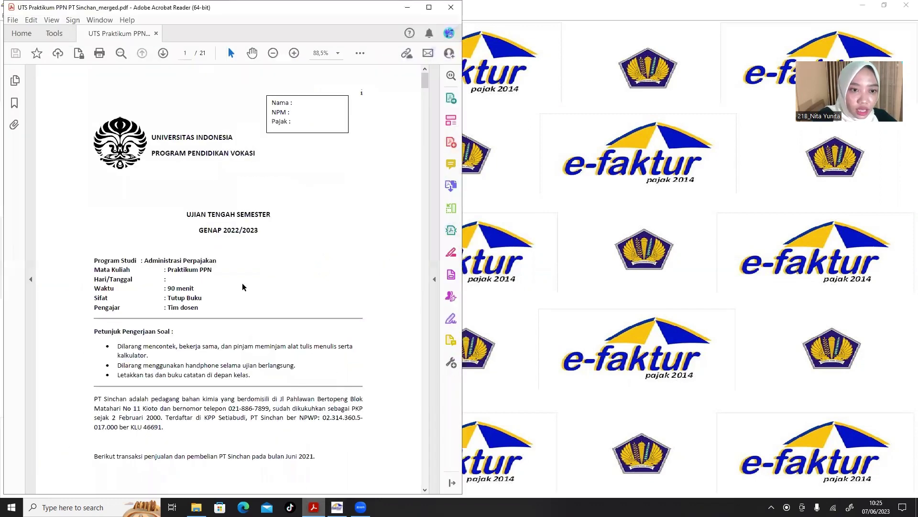
pyautogui.scroll(-10, 242, 286)
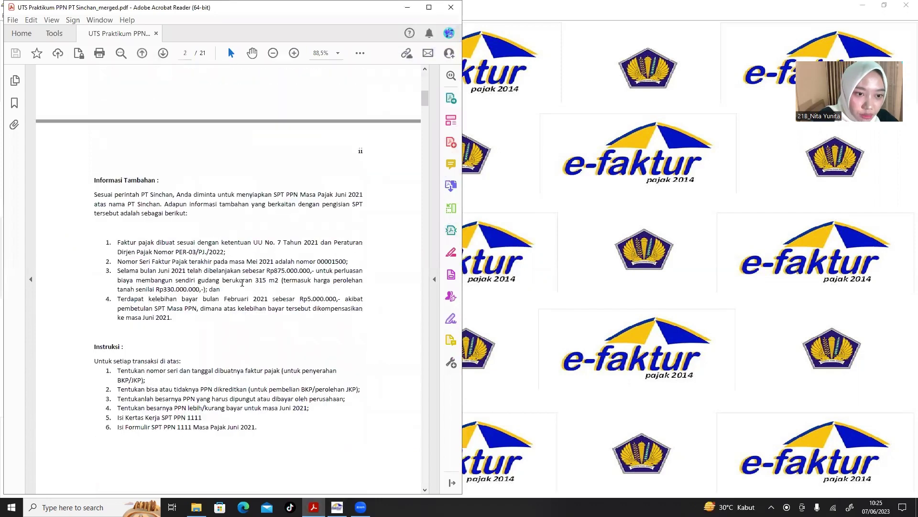
pyautogui.scroll(-5, 242, 283)
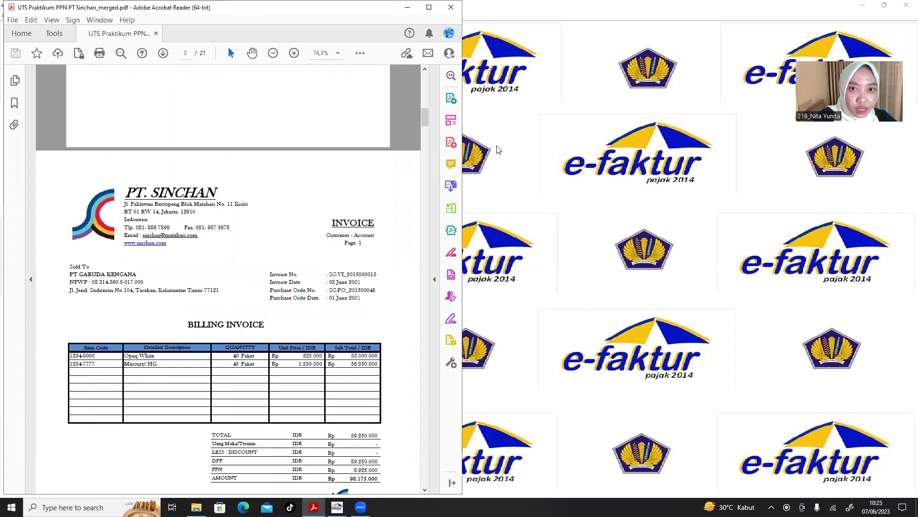
pyautogui.click(514, 156)
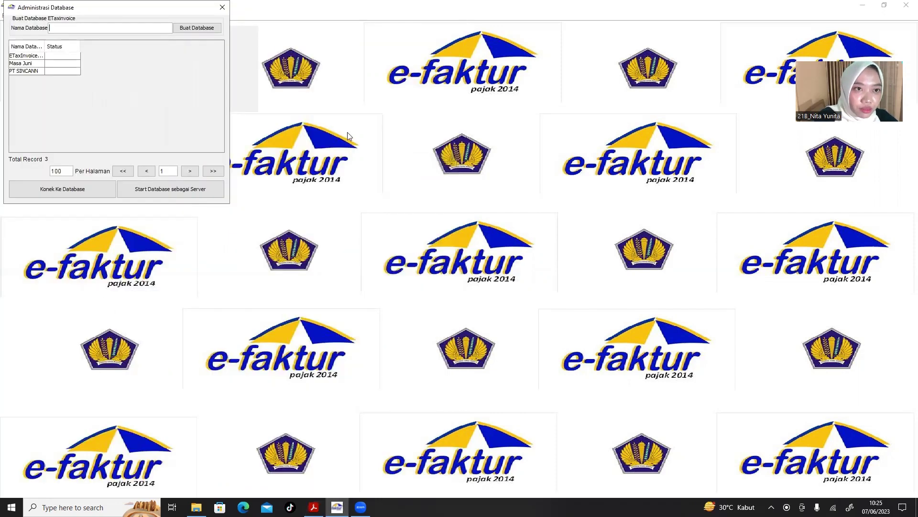
pyautogui.click(88, 28)
pyautogui.write('PT SINCH')
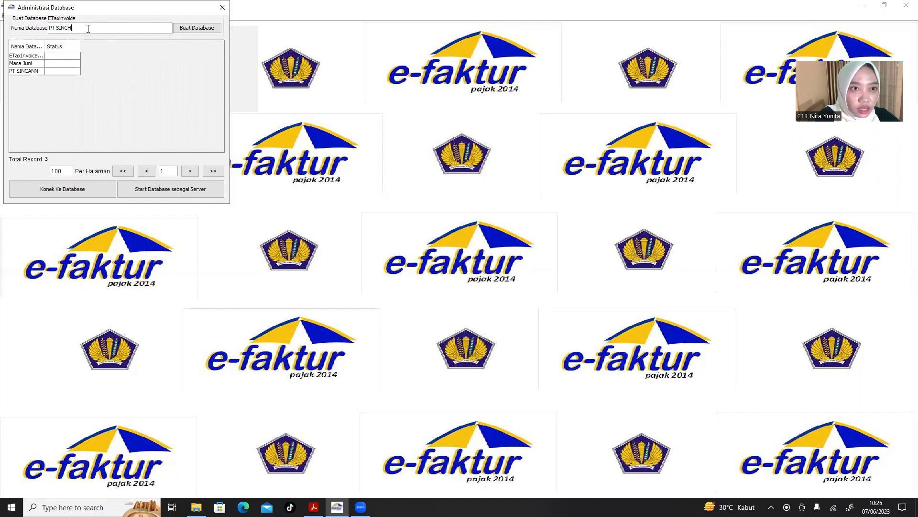
pyautogui.write('AN MASA')
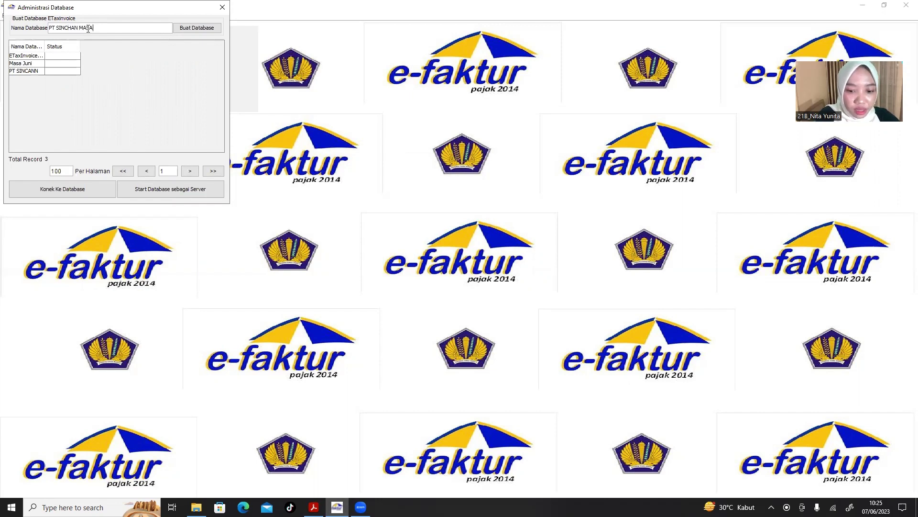
pyautogui.write(' JUNI')
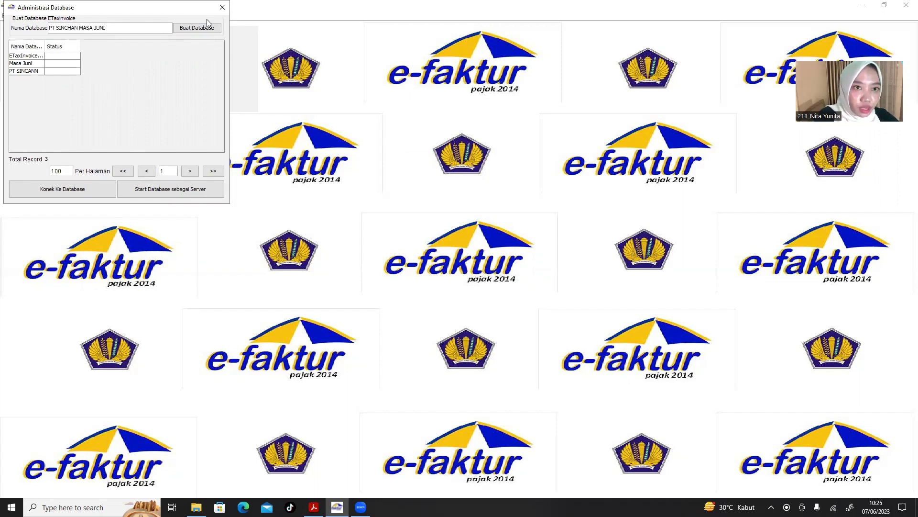
pyautogui.click(207, 30)
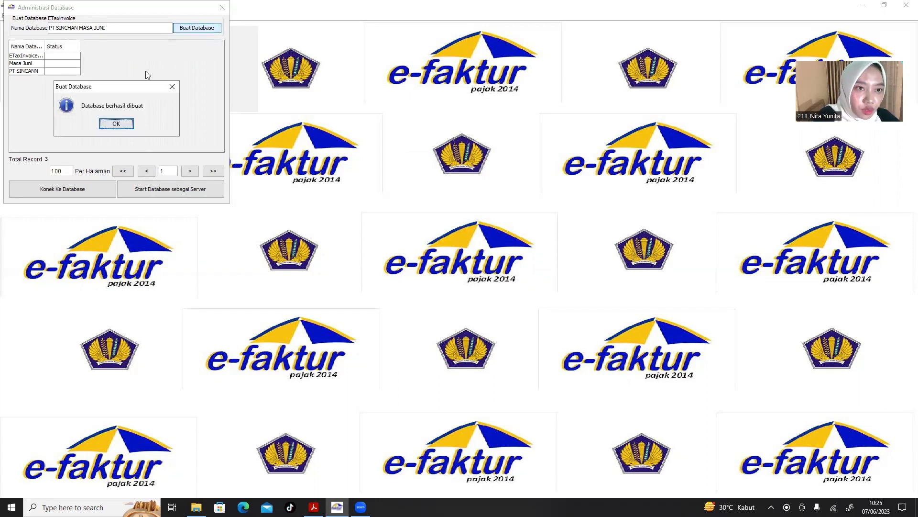
pyautogui.click(116, 125)
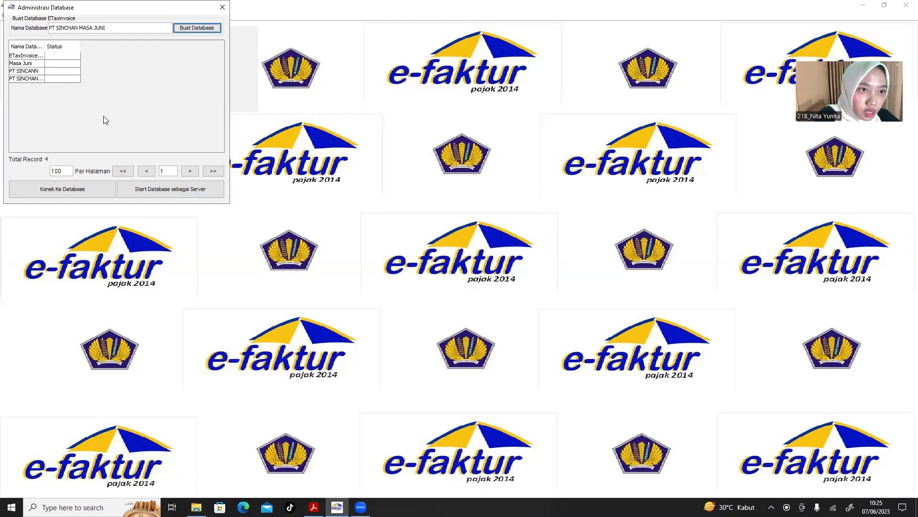
# Connect e-Faktur to the PT SINCHAN MASA JUNI database and close administration.
pyautogui.click(36, 79)
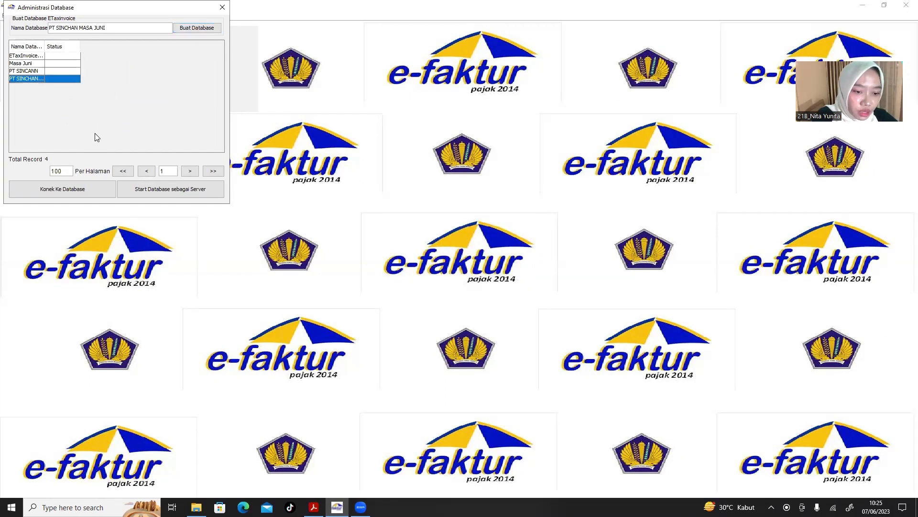
pyautogui.click(72, 190)
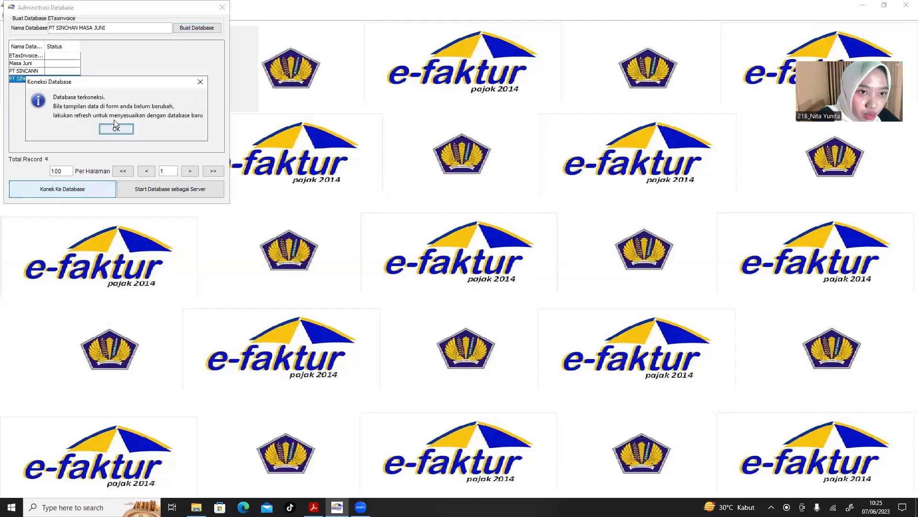
pyautogui.click(115, 128)
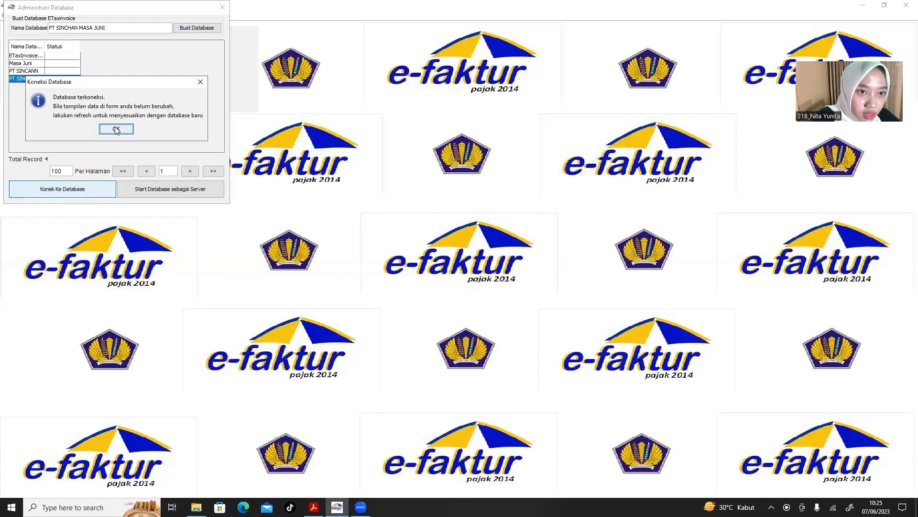
pyautogui.click(222, 7)
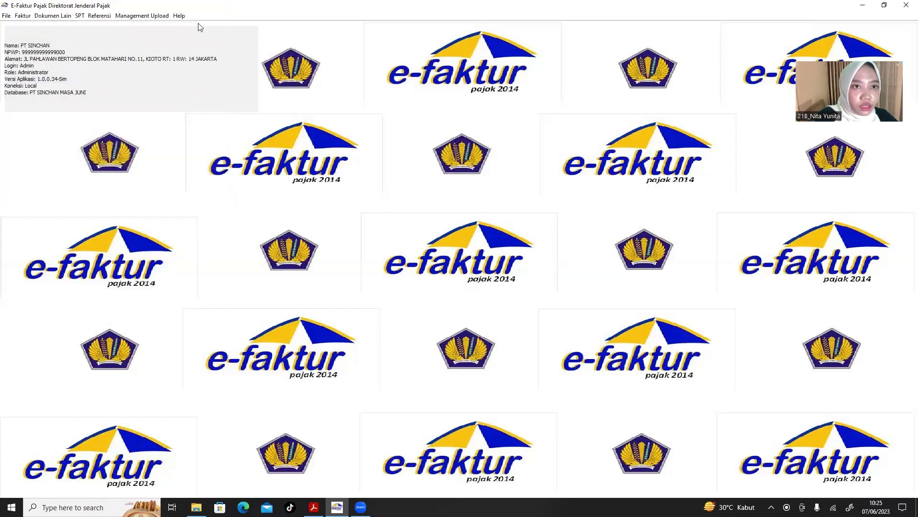
# Snap e-Faktur to the right half and open the Profil Alamat PKP form beside the invoice PDF.
pyautogui.click(148, 15)
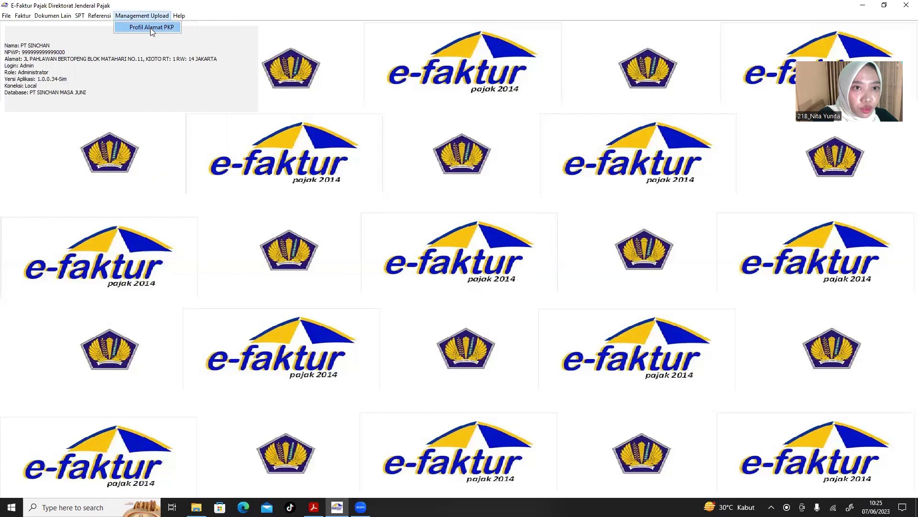
pyautogui.click(151, 28)
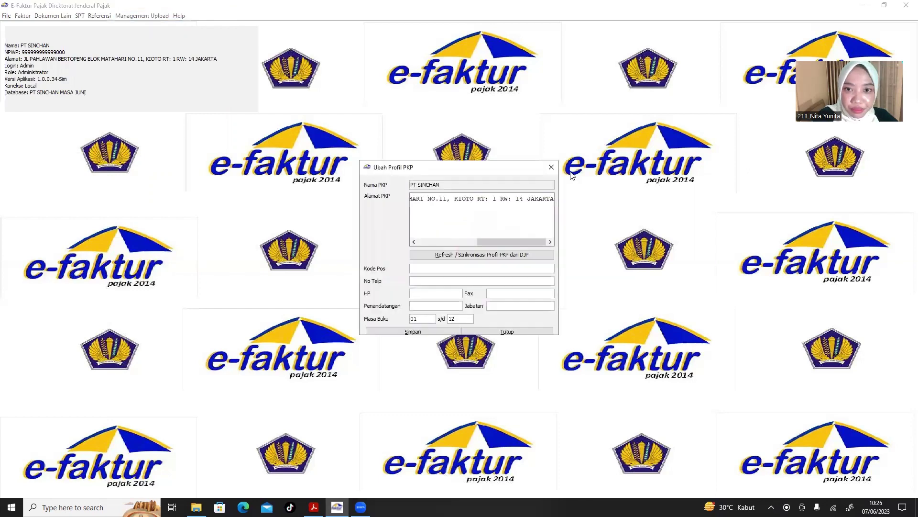
pyautogui.click(551, 168)
pyautogui.press('super+Right')
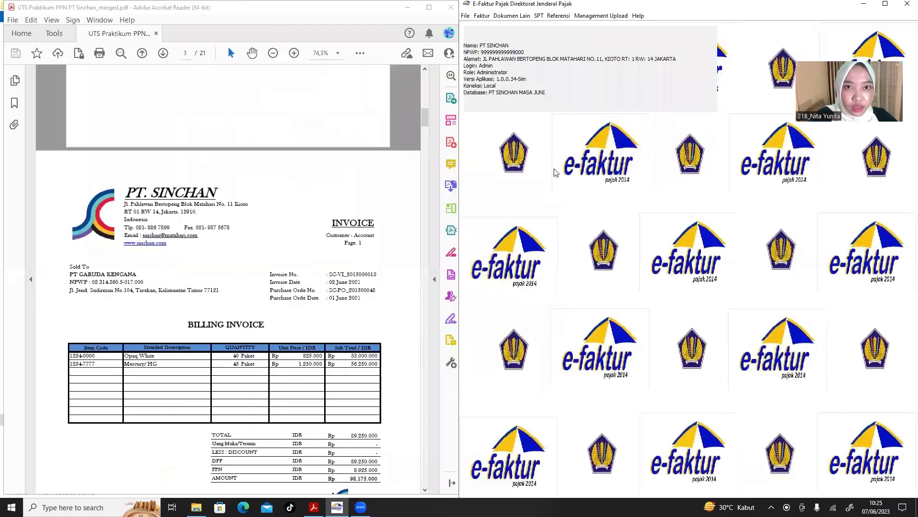
pyautogui.click(592, 18)
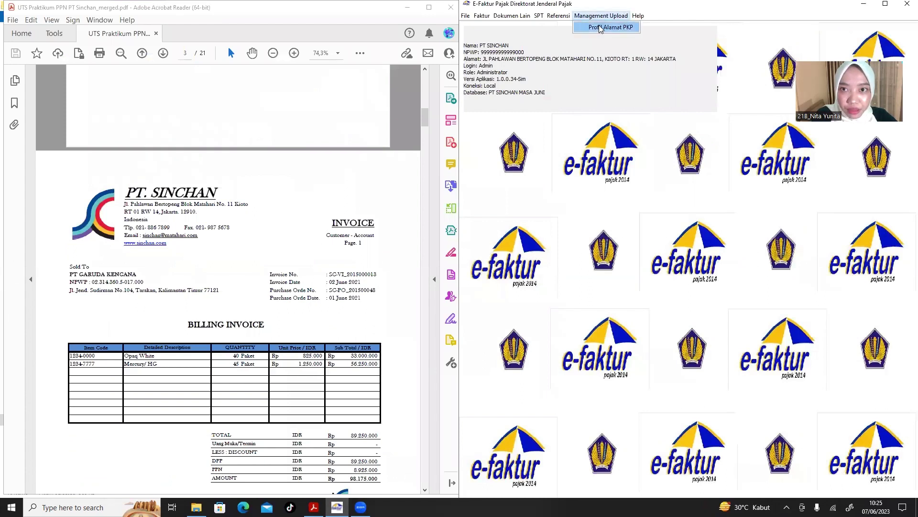
pyautogui.click(604, 27)
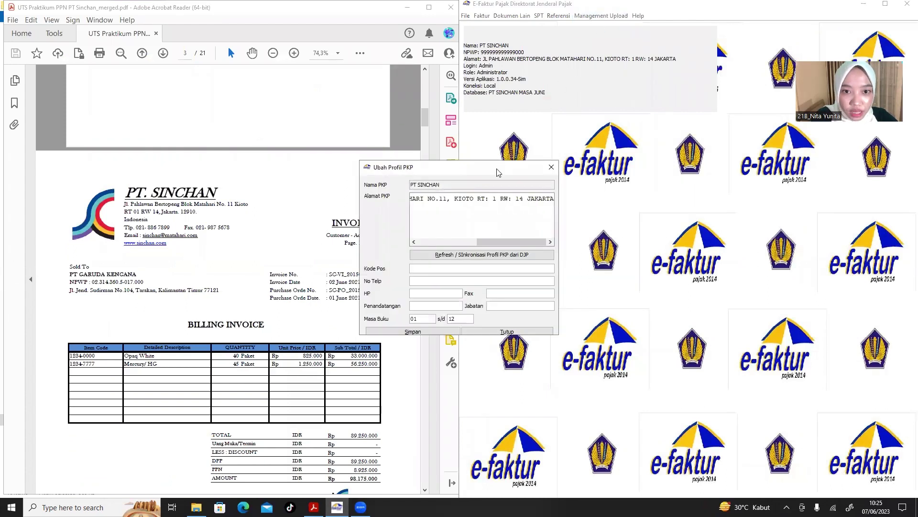
pyautogui.moveTo(497, 172); pyautogui.dragTo(634, 136)
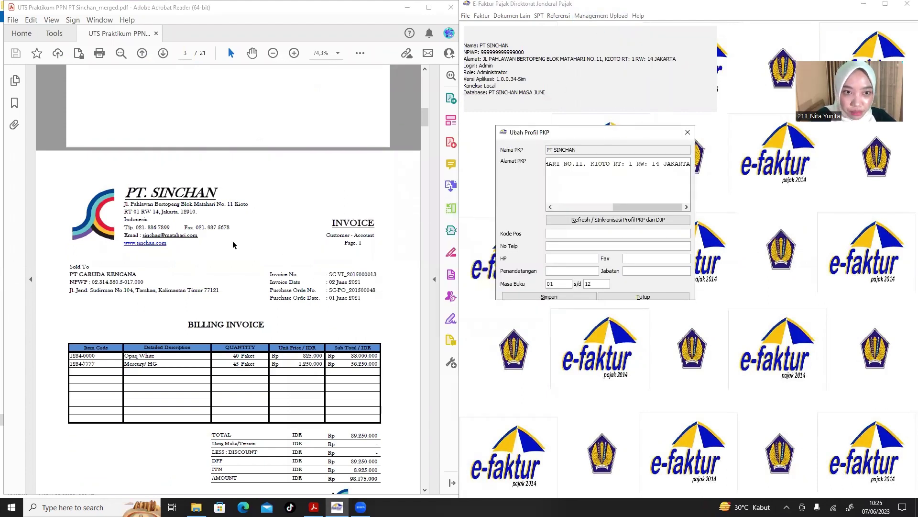
pyautogui.scroll(1, 232, 245)
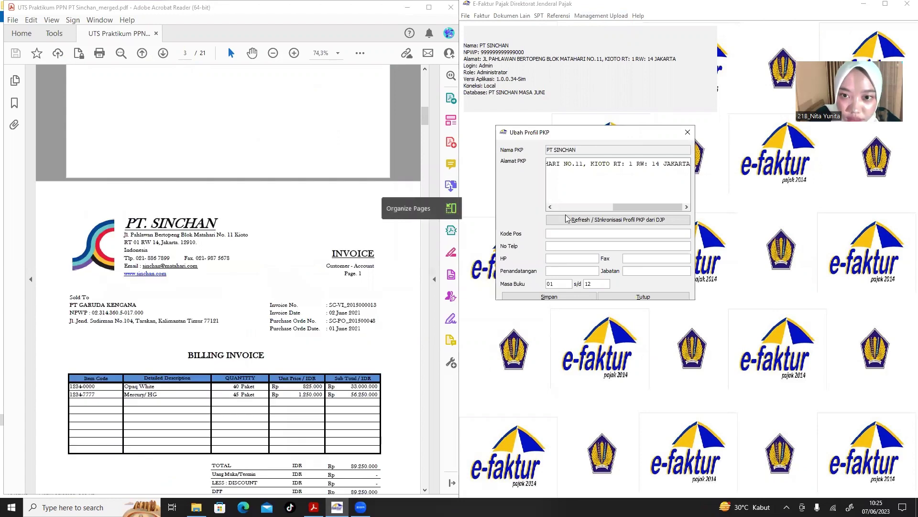
pyautogui.click(569, 233)
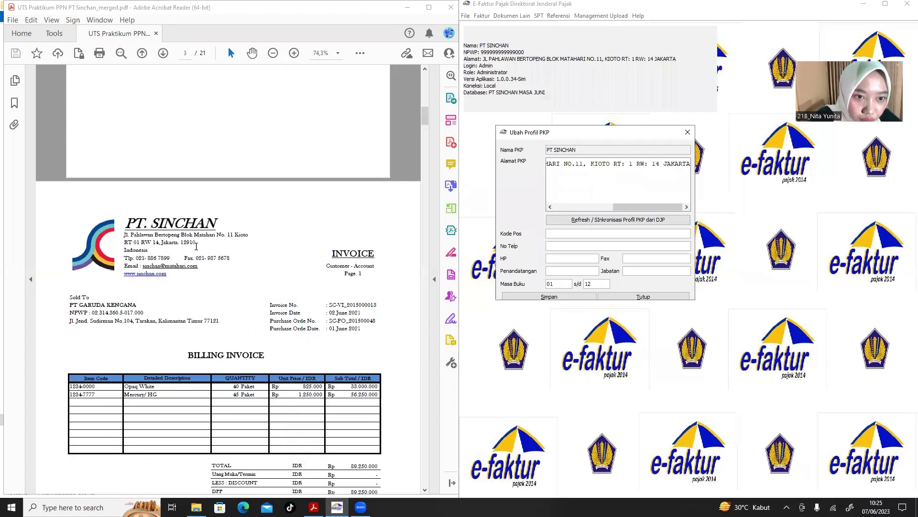
pyautogui.moveTo(197, 243); pyautogui.dragTo(180, 244)
pyautogui.hotkey('ctrl', 'c')
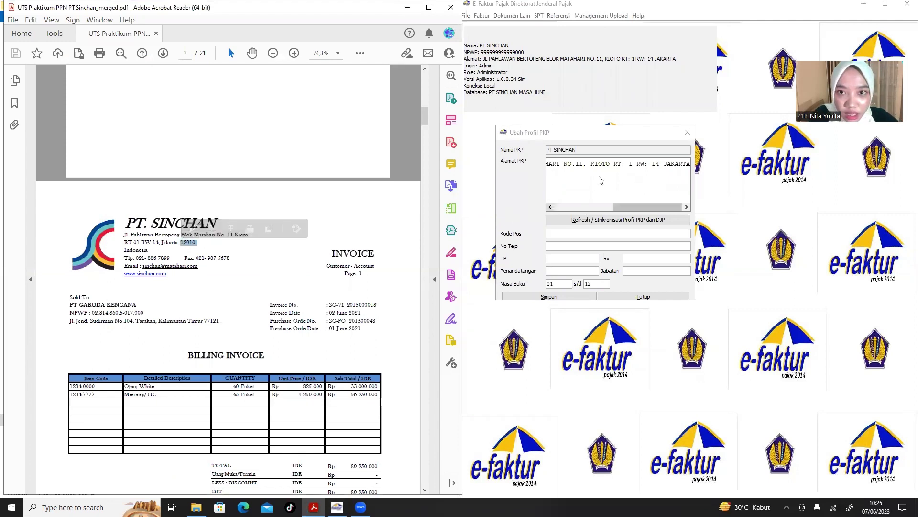
# Copy the postcode 12910, phone and fax numbers from the PDF into the PKP profile.
pyautogui.click(562, 233)
pyautogui.hotkey('ctrl', 'v')
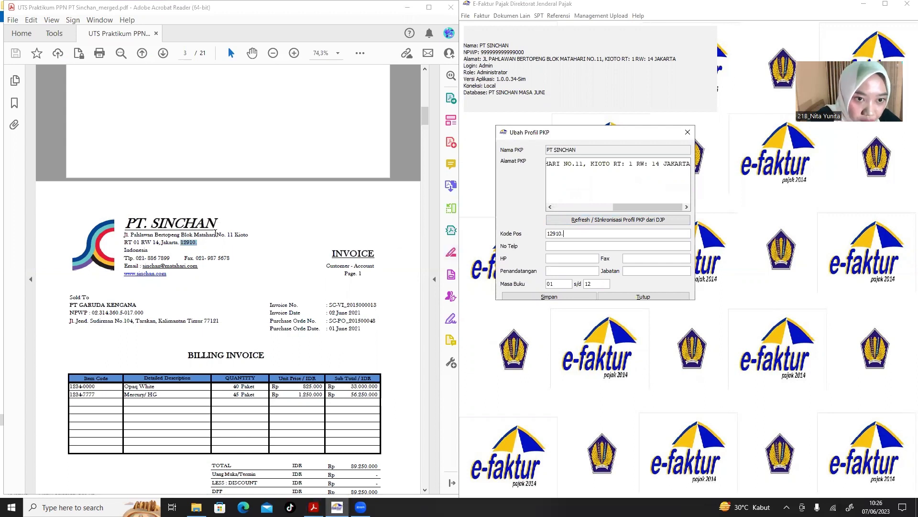
pyautogui.moveTo(174, 258); pyautogui.dragTo(137, 260)
pyautogui.hotkey('ctrl', 'c')
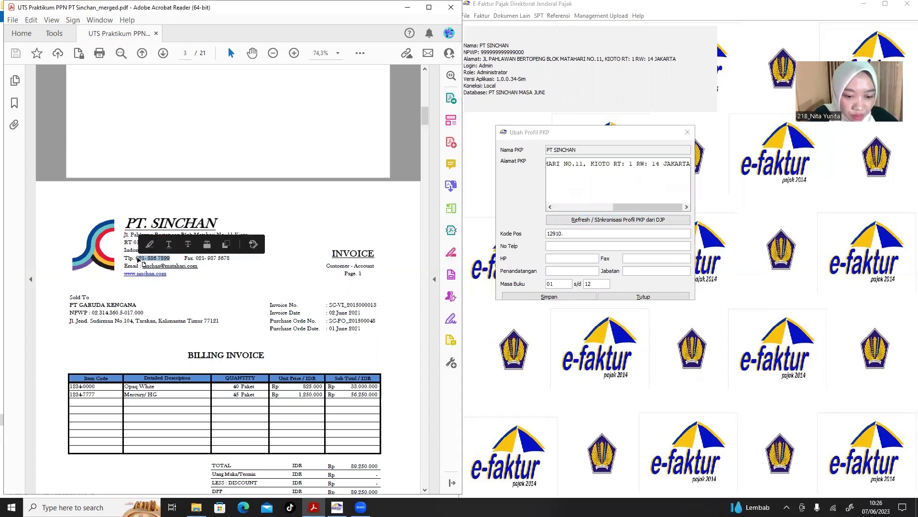
pyautogui.click(556, 246)
pyautogui.hotkey('ctrl', 'v')
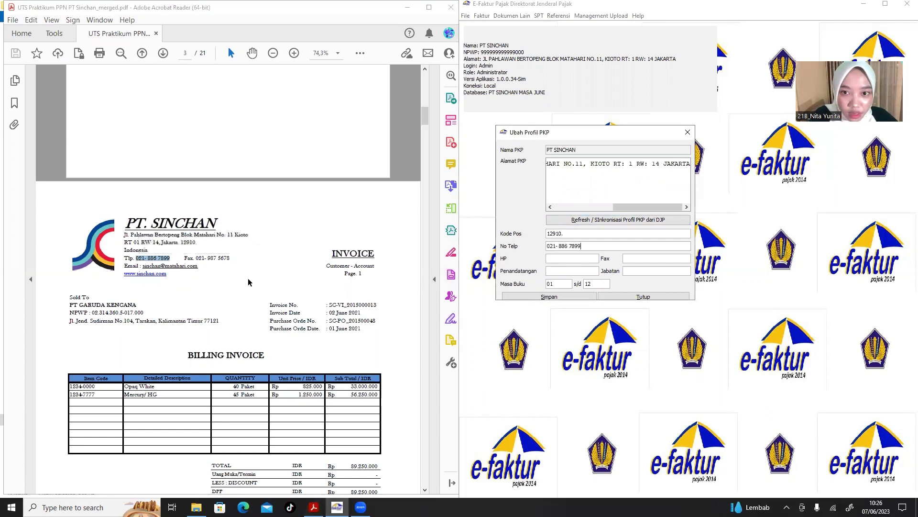
pyautogui.moveTo(231, 259); pyautogui.dragTo(202, 257)
pyautogui.hotkey('ctrl', 'c')
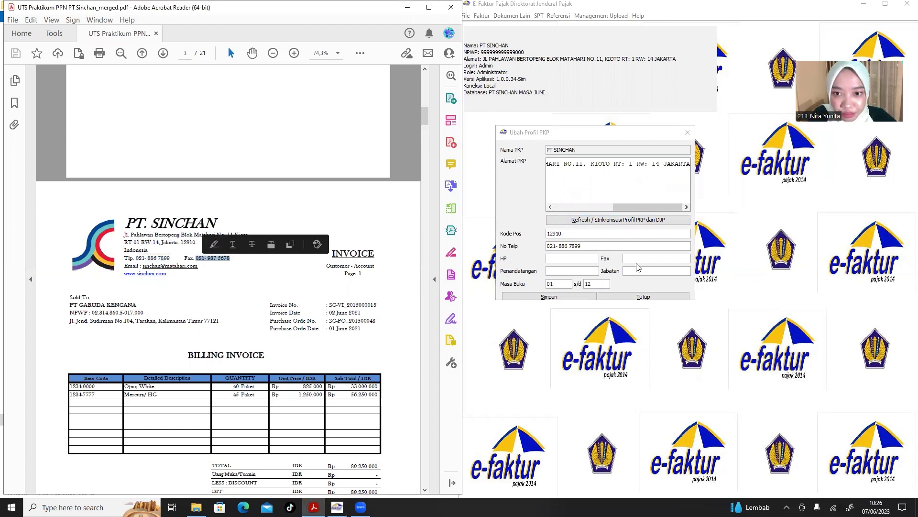
pyautogui.click(630, 258)
pyautogui.hotkey('ctrl', 'v')
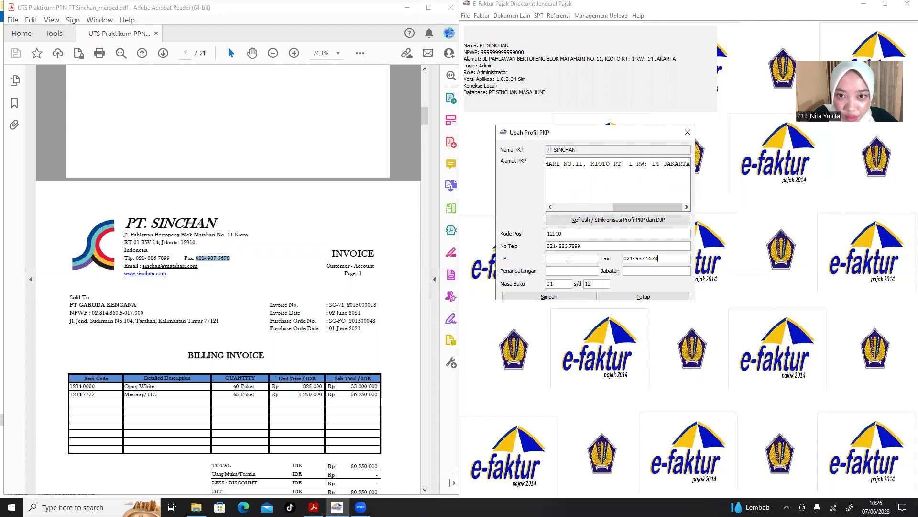
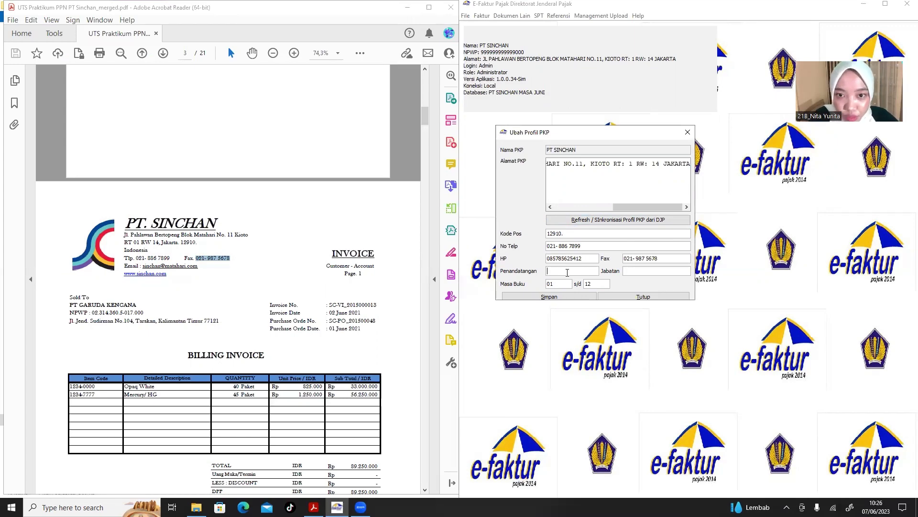
pyautogui.scroll(-4, 242, 342)
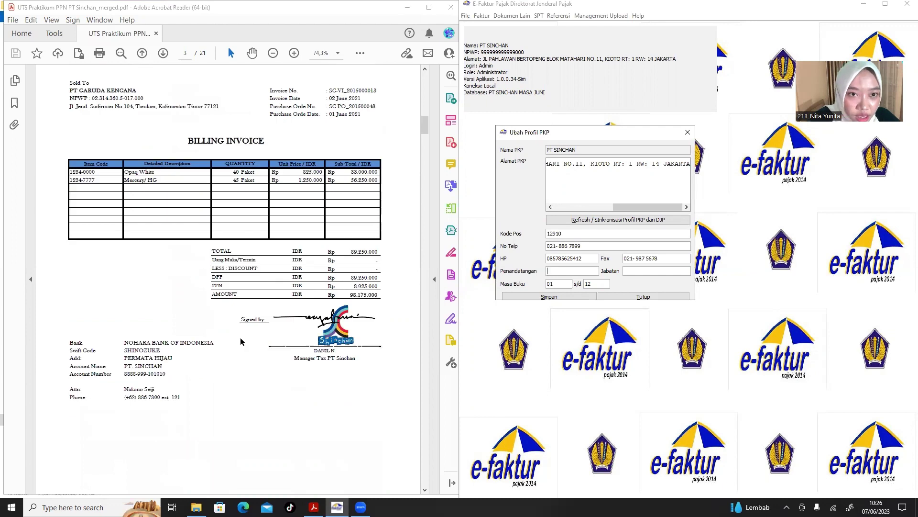
pyautogui.scroll(-1, 241, 341)
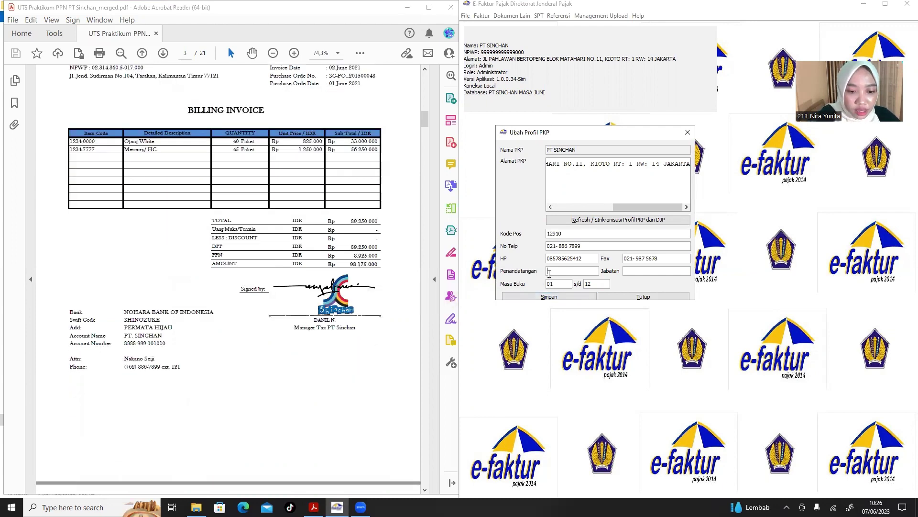
pyautogui.write('il N')
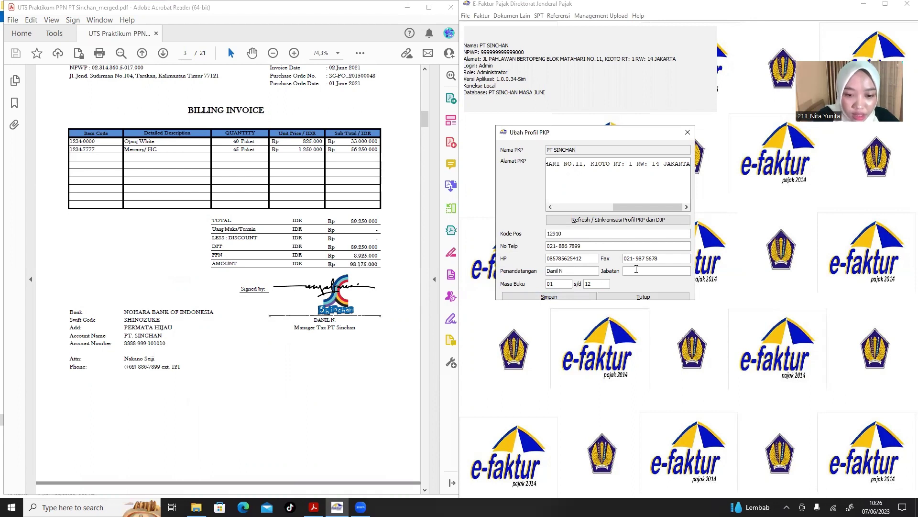
pyautogui.click(637, 270)
pyautogui.write('Tax ')
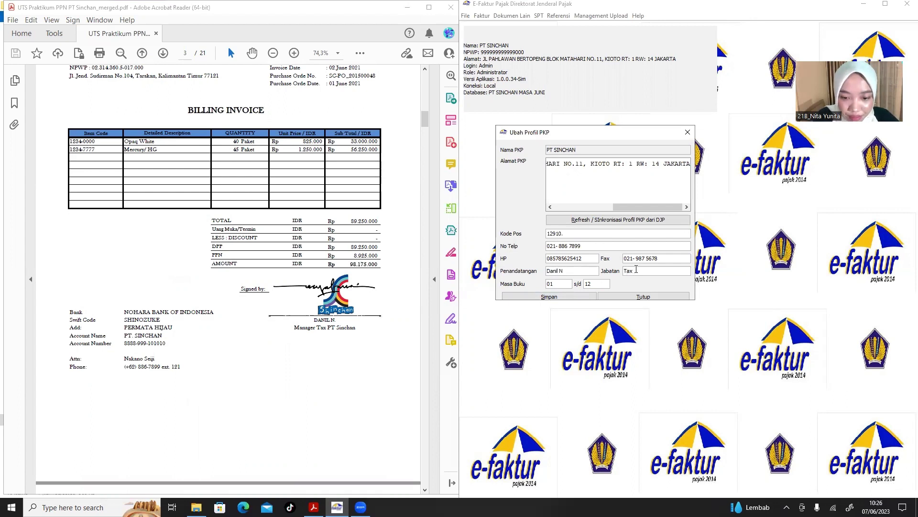
pyautogui.write('Manager')
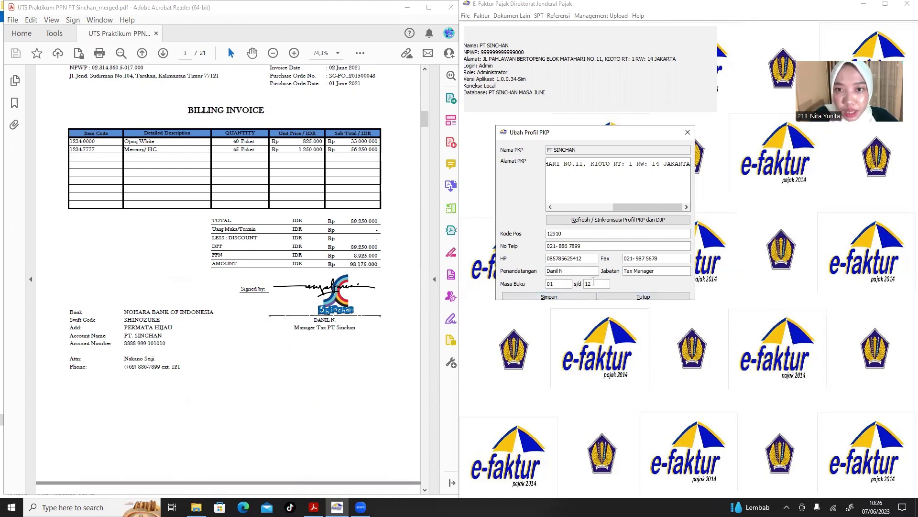
pyautogui.click(553, 297)
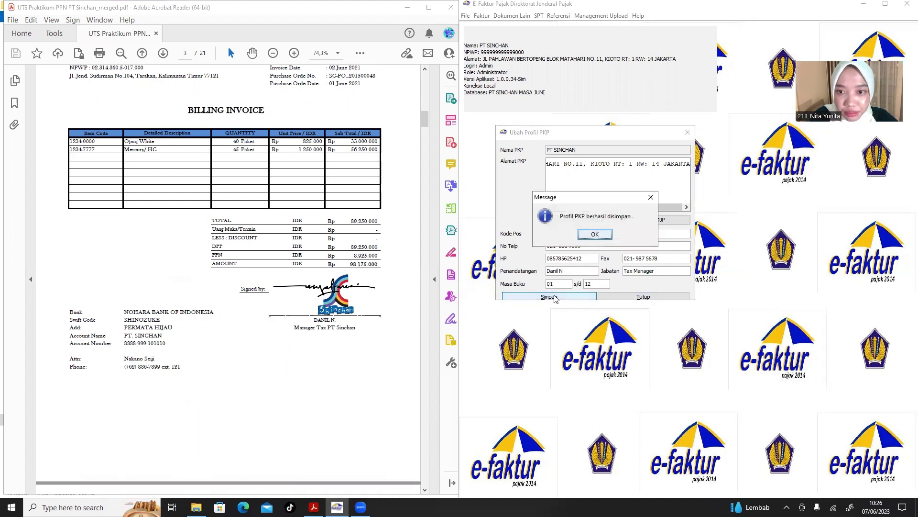
pyautogui.click(594, 234)
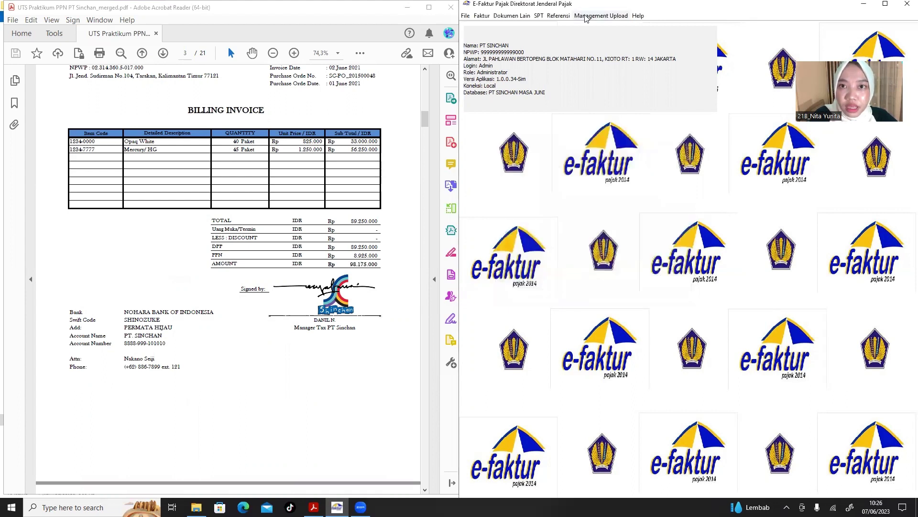
# Start a new faktur number range and check the PDF's last May serial 00001500.
pyautogui.click(560, 16)
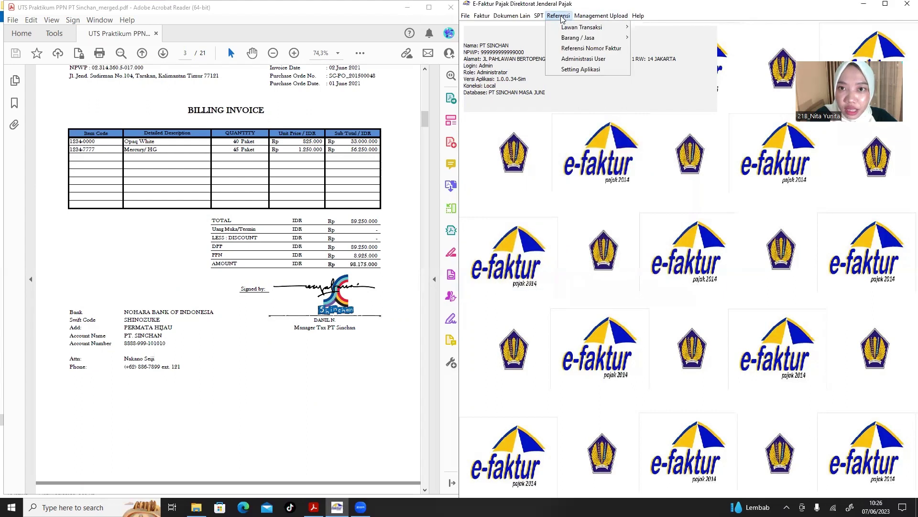
pyautogui.click(584, 49)
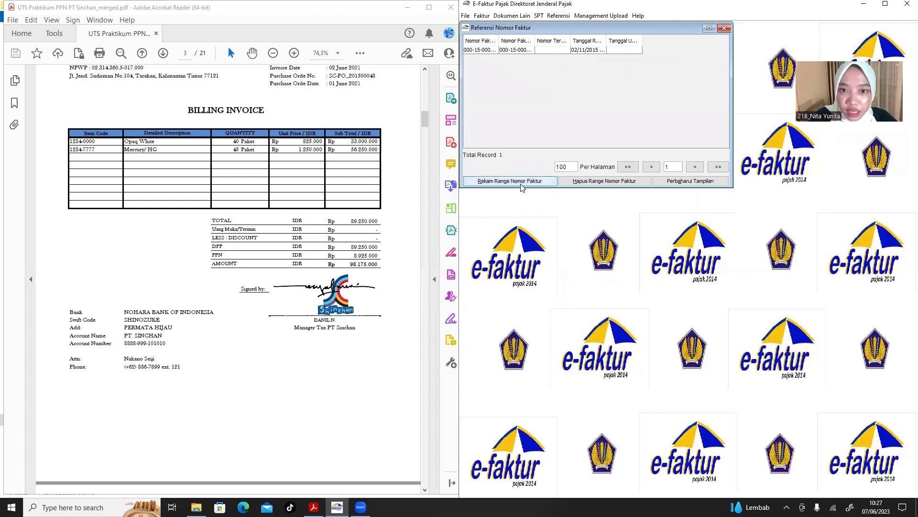
pyautogui.click(508, 185)
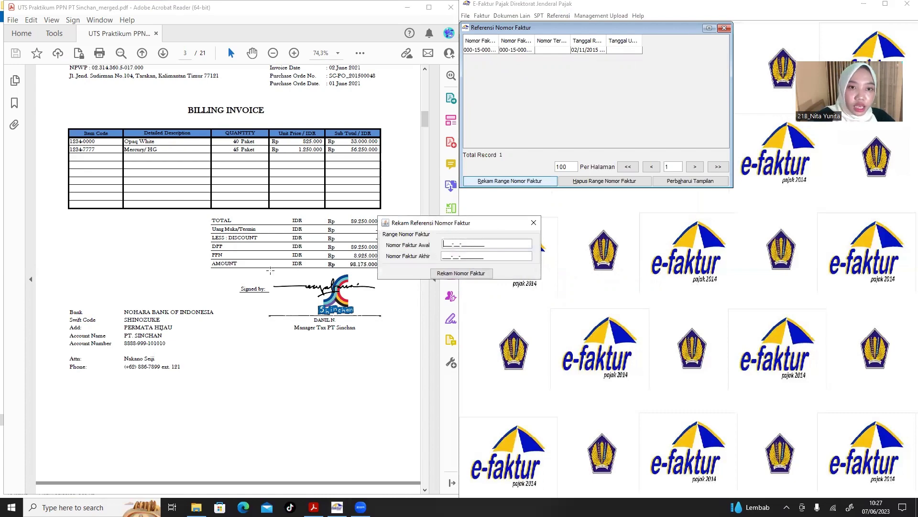
pyautogui.click(450, 213)
pyautogui.click(508, 229)
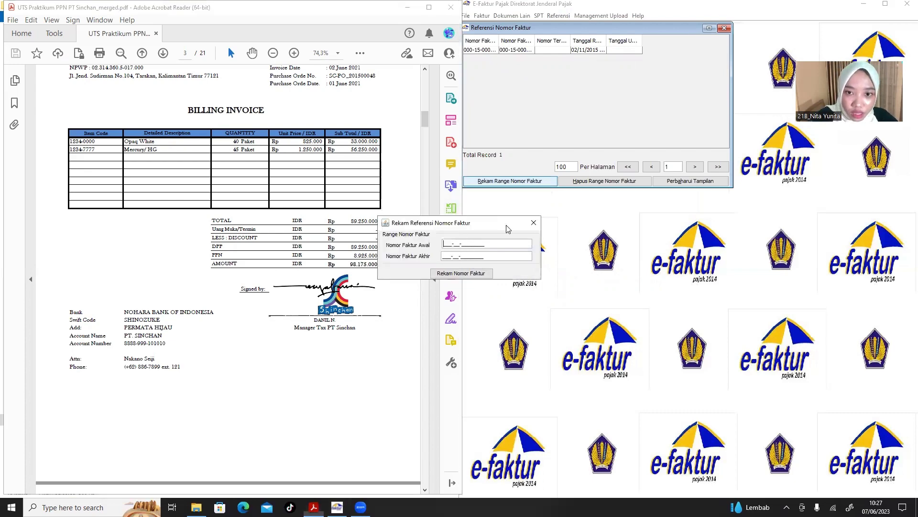
pyautogui.moveTo(507, 229); pyautogui.dragTo(628, 237)
pyautogui.click(238, 300)
pyautogui.scroll(1, 239, 300)
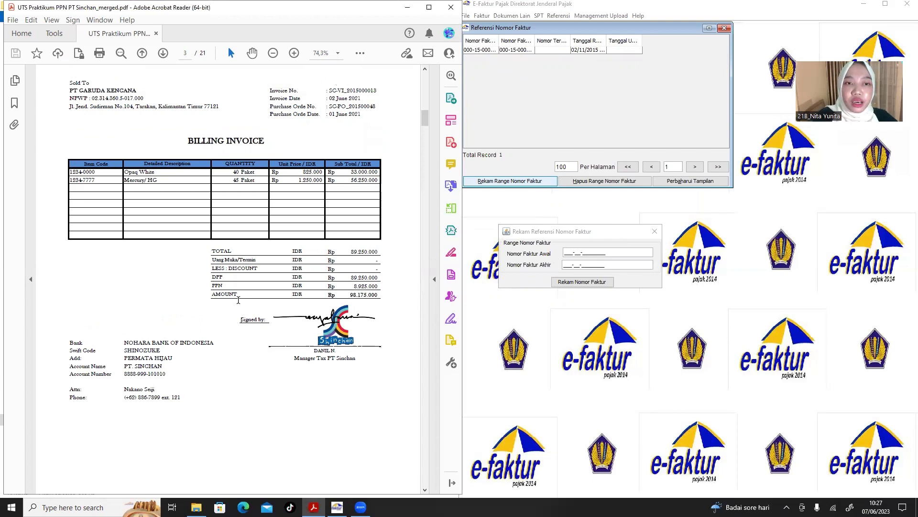
pyautogui.scroll(15, 238, 300)
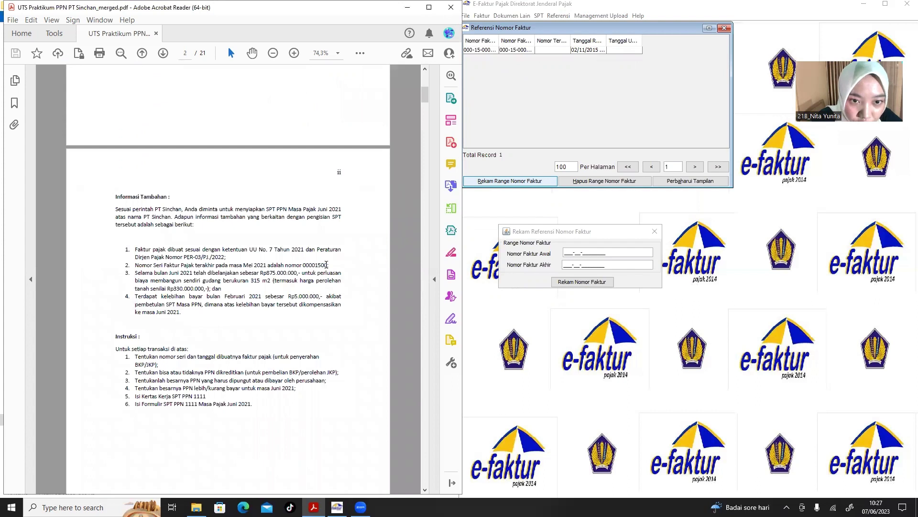
pyautogui.moveTo(329, 265); pyautogui.dragTo(303, 263)
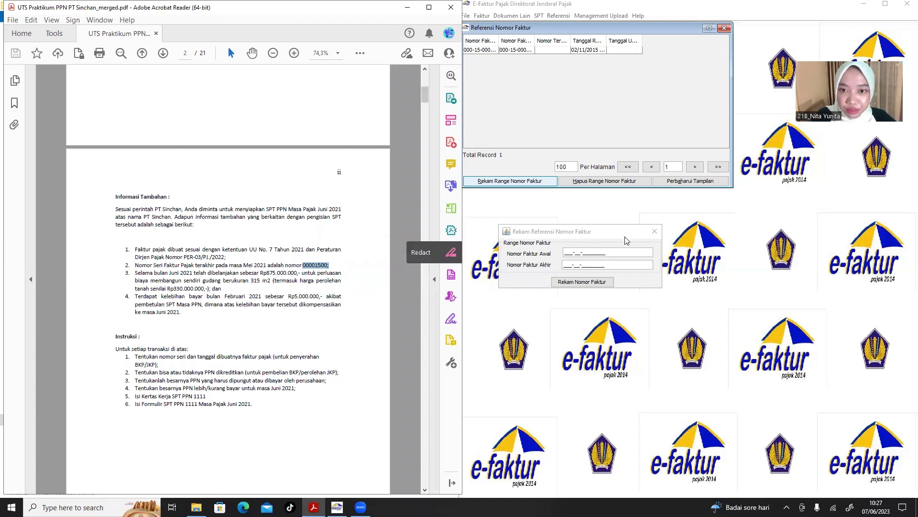
pyautogui.click(564, 253)
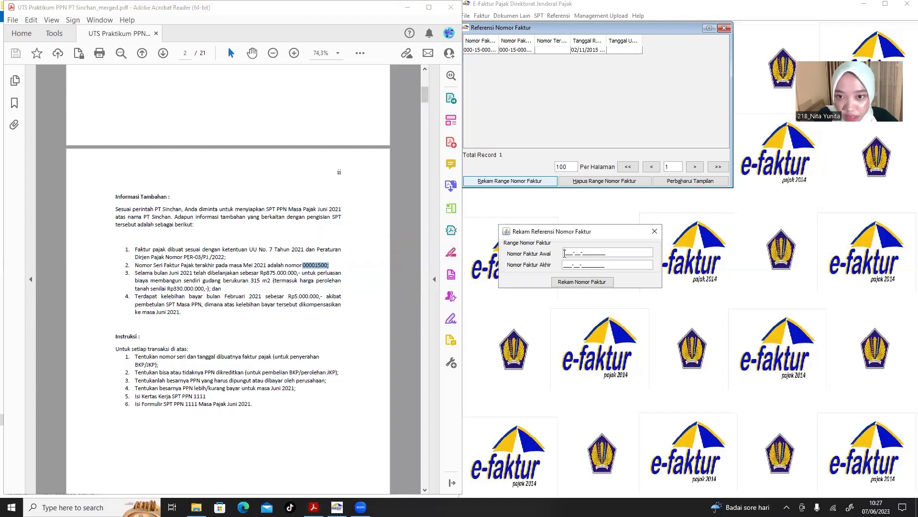
pyautogui.write('000-')
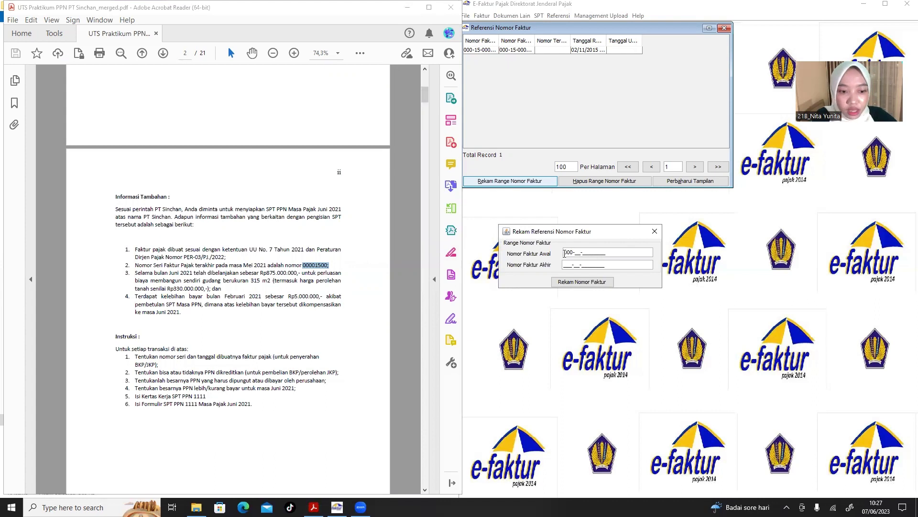
pyautogui.write('21-000')
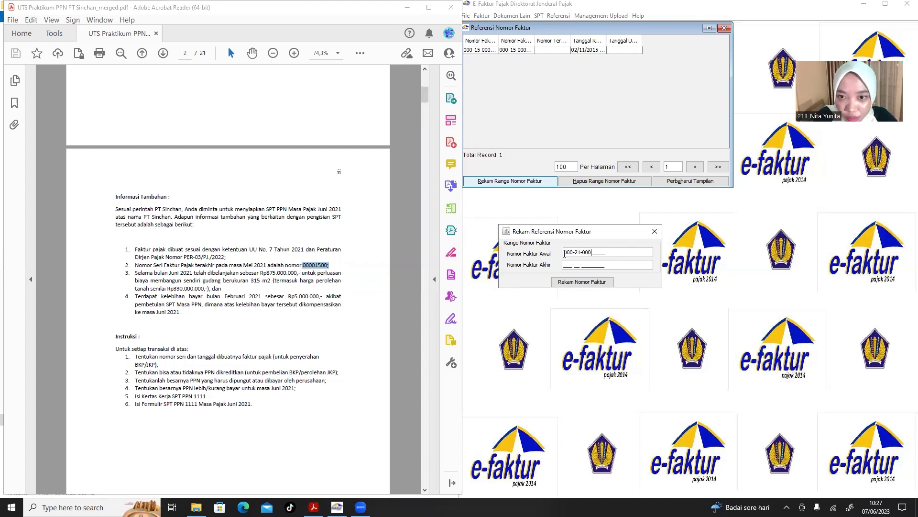
pyautogui.write('0150')
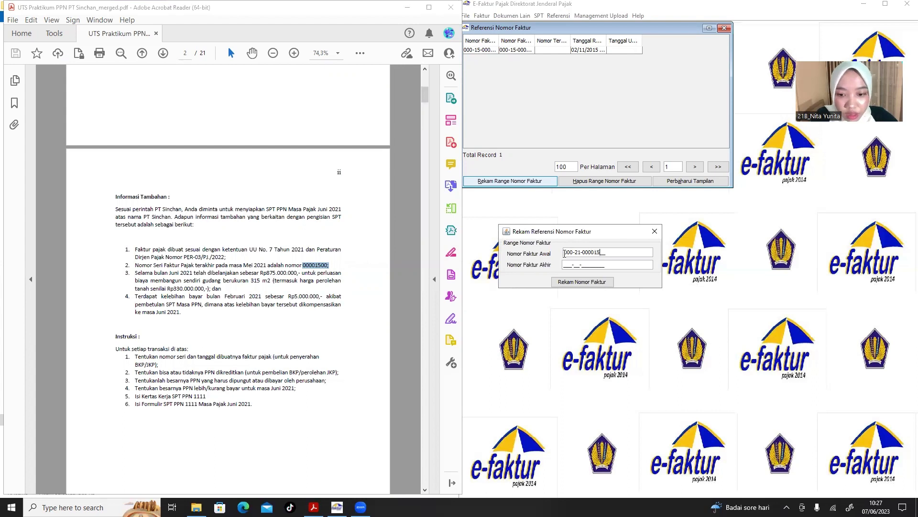
pyautogui.write('1')
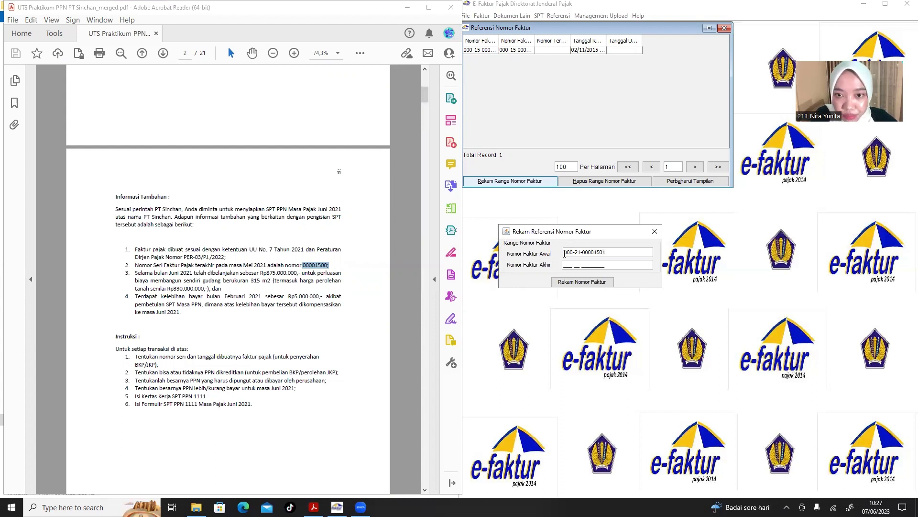
pyautogui.click(564, 263)
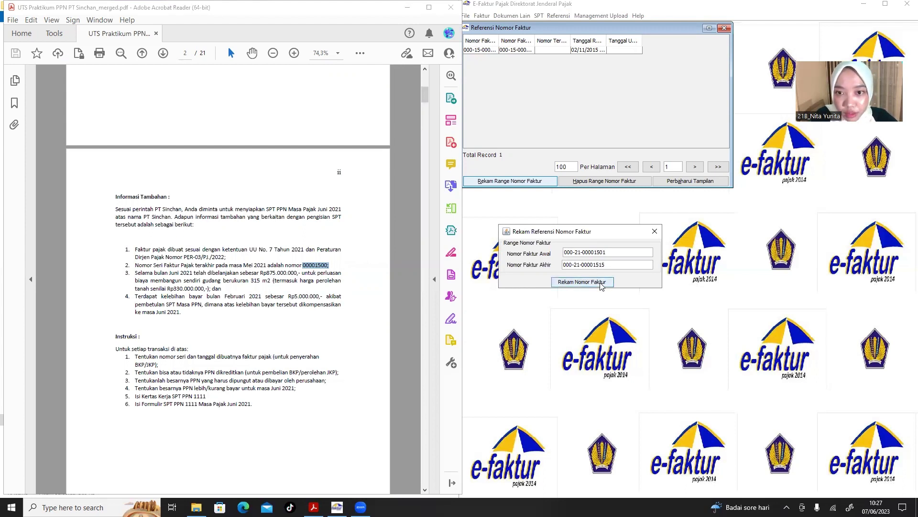
pyautogui.click(602, 285)
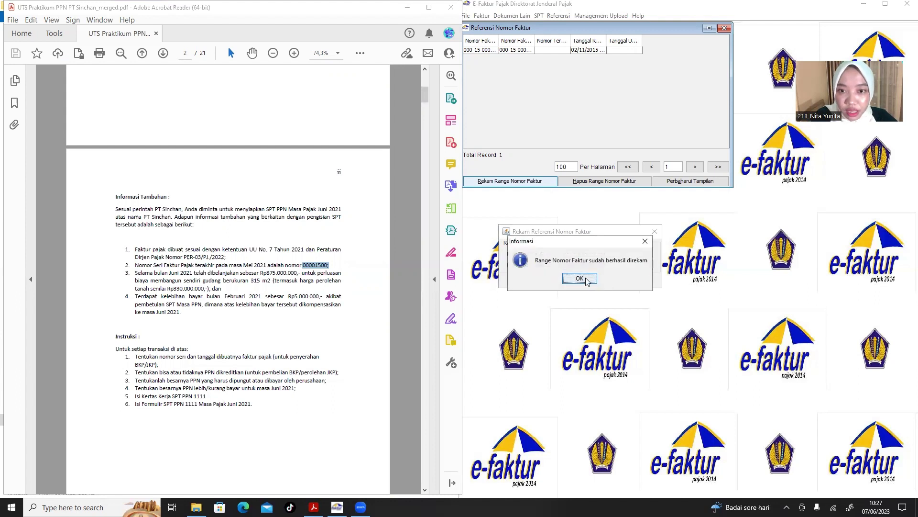
pyautogui.click(588, 281)
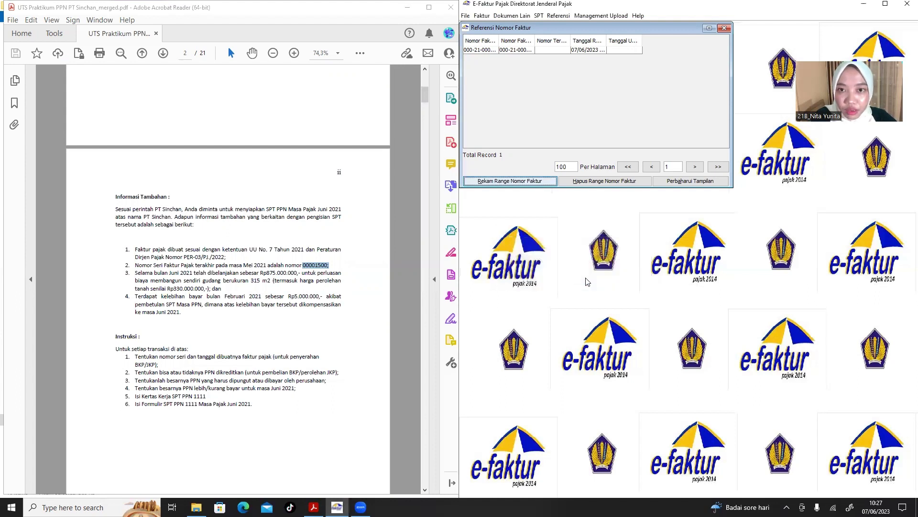
# Start a new output tax faktur, positioned beside the invoice PDF.
pyautogui.click(723, 29)
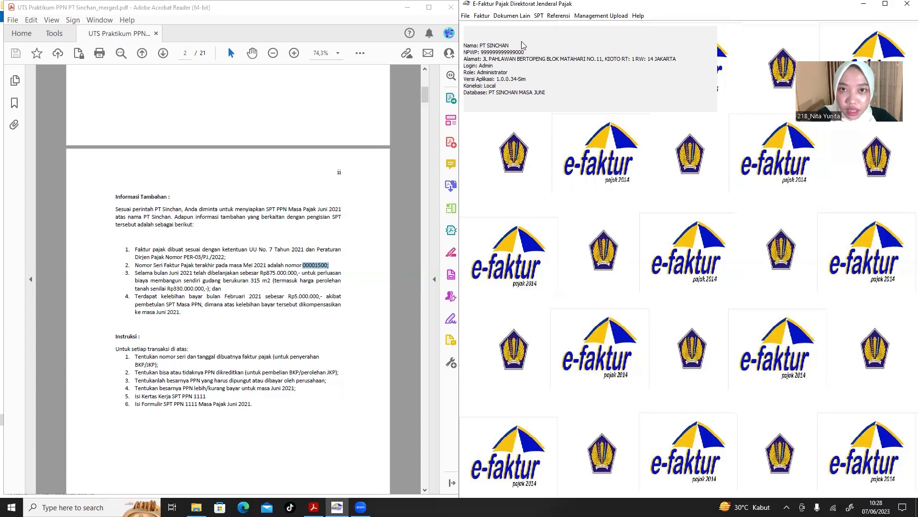
pyautogui.click(482, 17)
pyautogui.moveTo(498, 28)
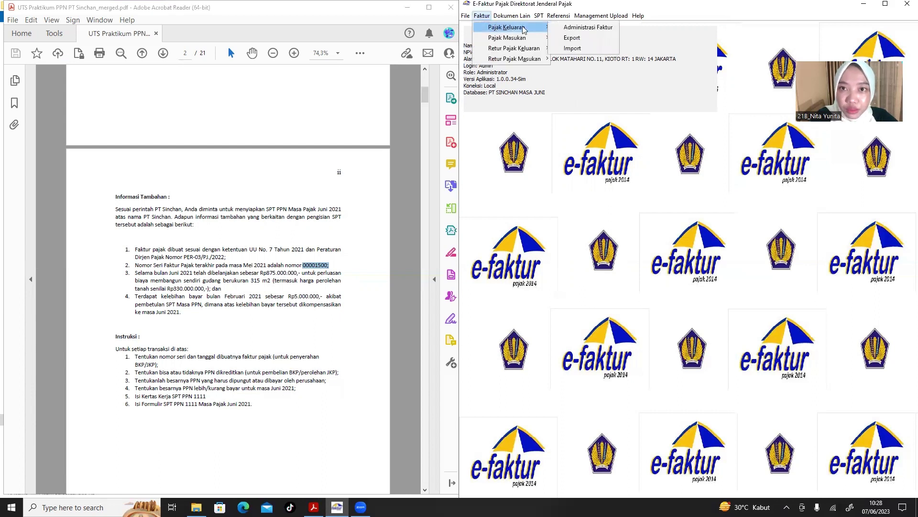
pyautogui.click(587, 27)
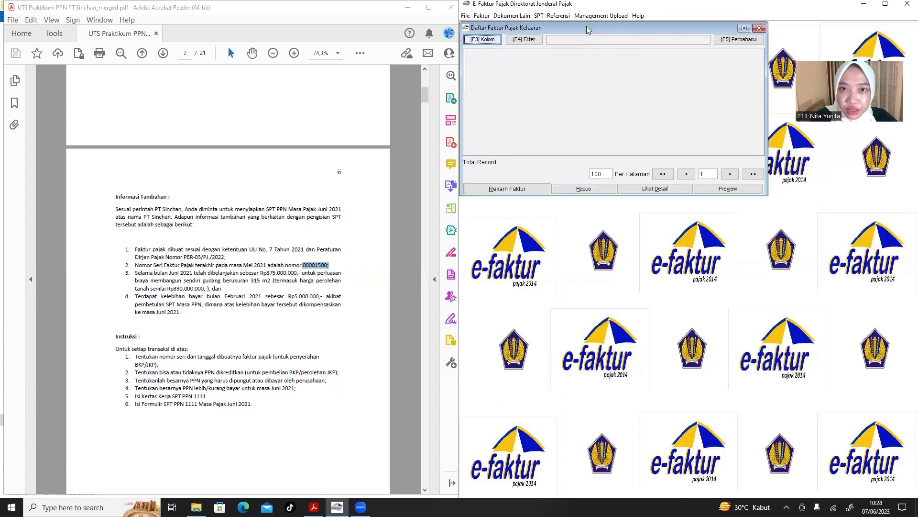
pyautogui.click(525, 188)
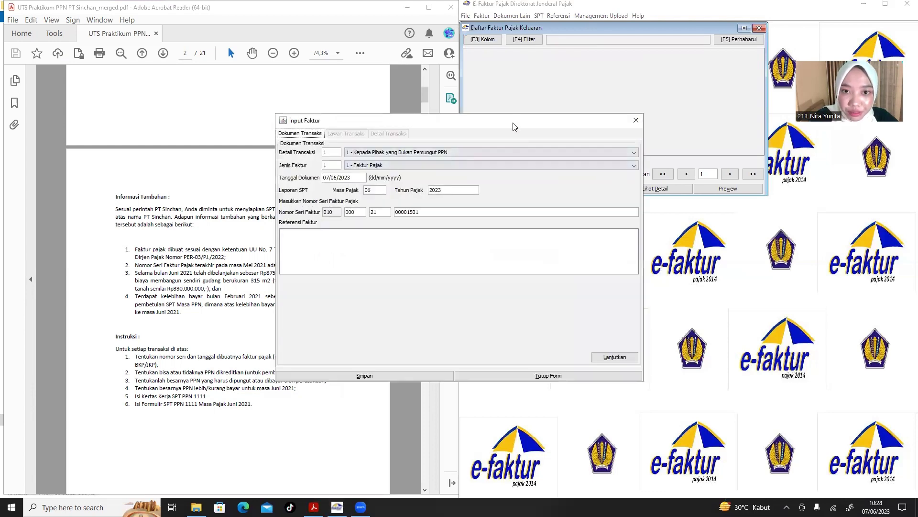
pyautogui.moveTo(514, 125); pyautogui.dragTo(724, 133)
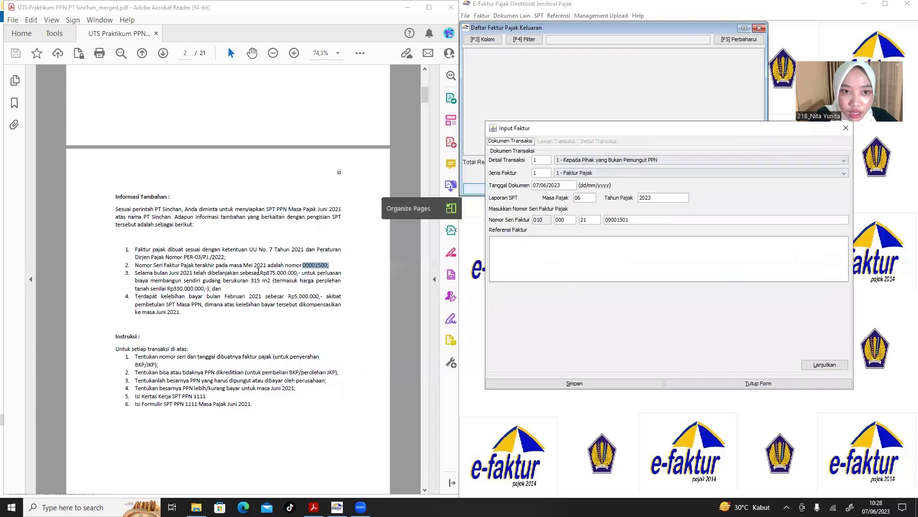
pyautogui.click(235, 276)
pyautogui.scroll(-10, 234, 276)
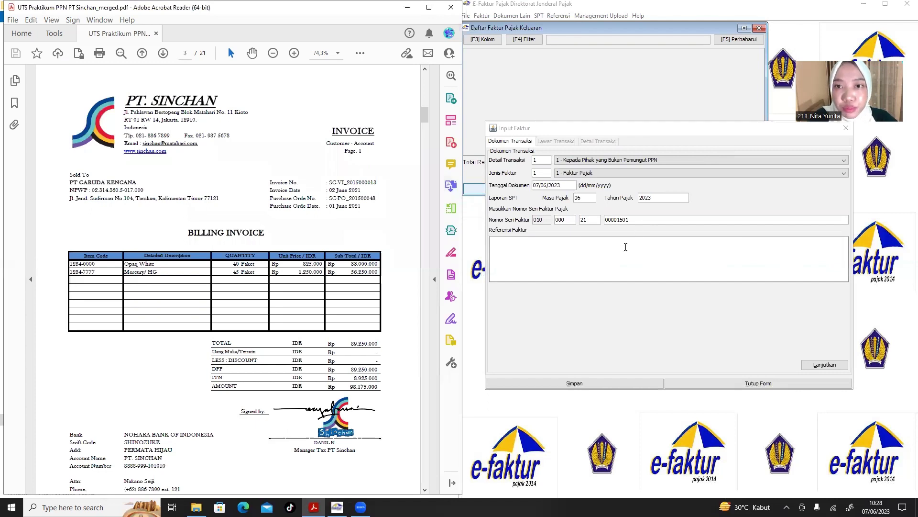
pyautogui.click(626, 246)
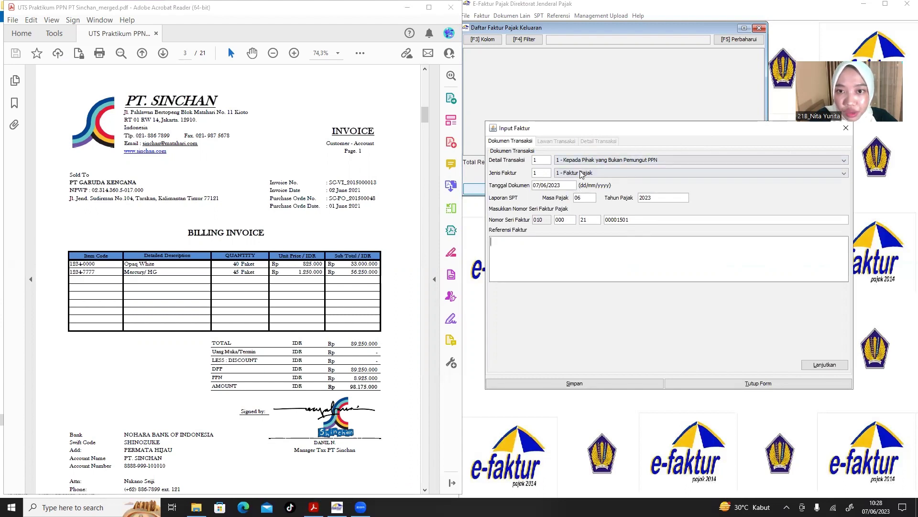
# Keep the Faktur Pajak type, set document date 02/06/2021, tax year 2021 and reference 'Invoice'.
pyautogui.click(598, 175)
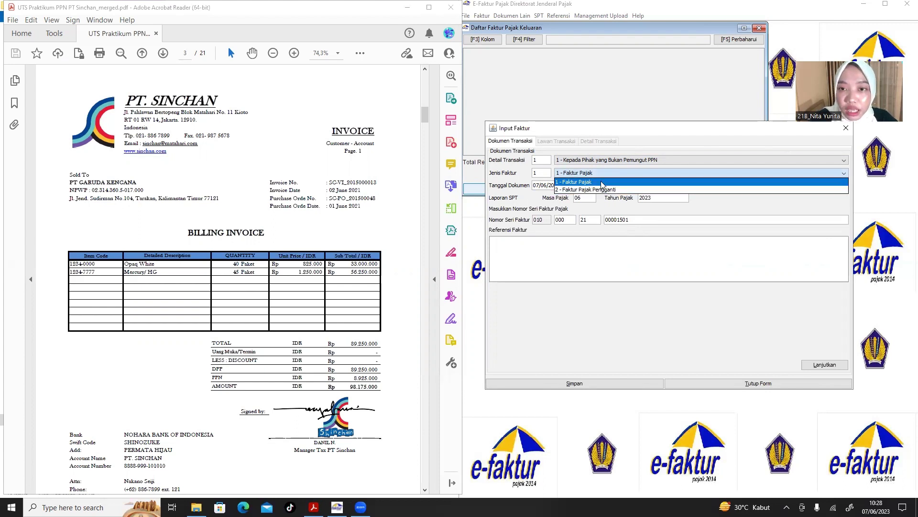
pyautogui.click(602, 183)
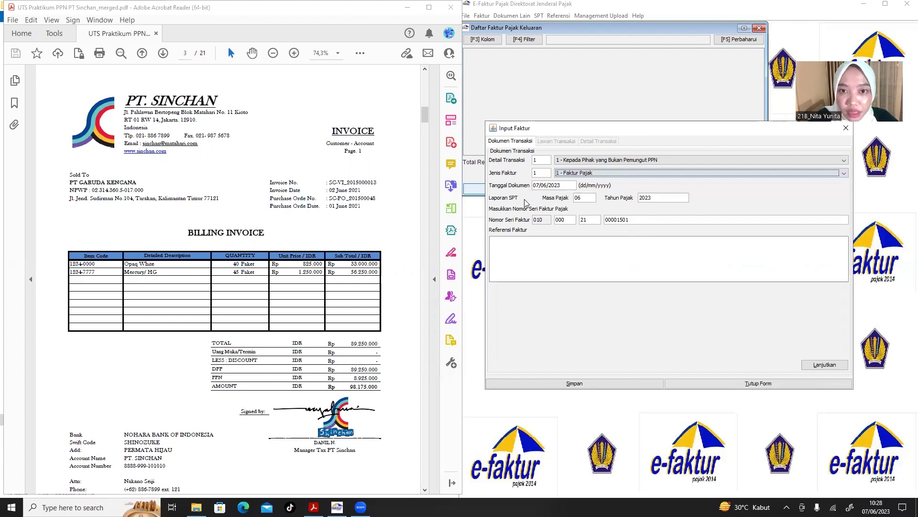
pyautogui.doubleClick(333, 191)
pyautogui.moveTo(336, 190); pyautogui.dragTo(349, 191)
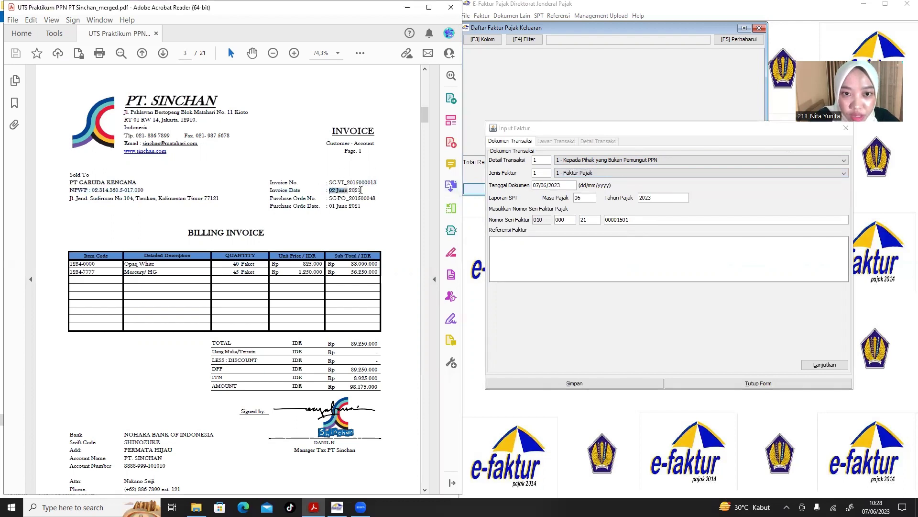
pyautogui.click(550, 188)
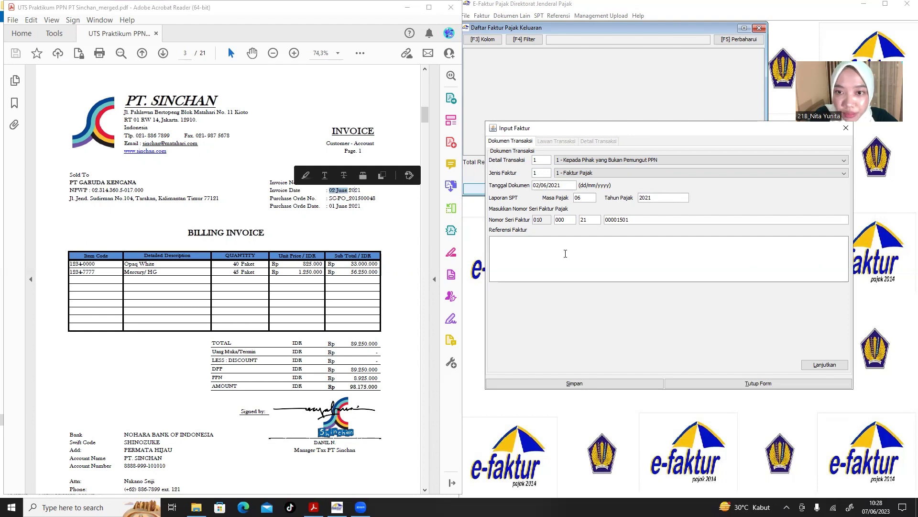
pyautogui.click(543, 256)
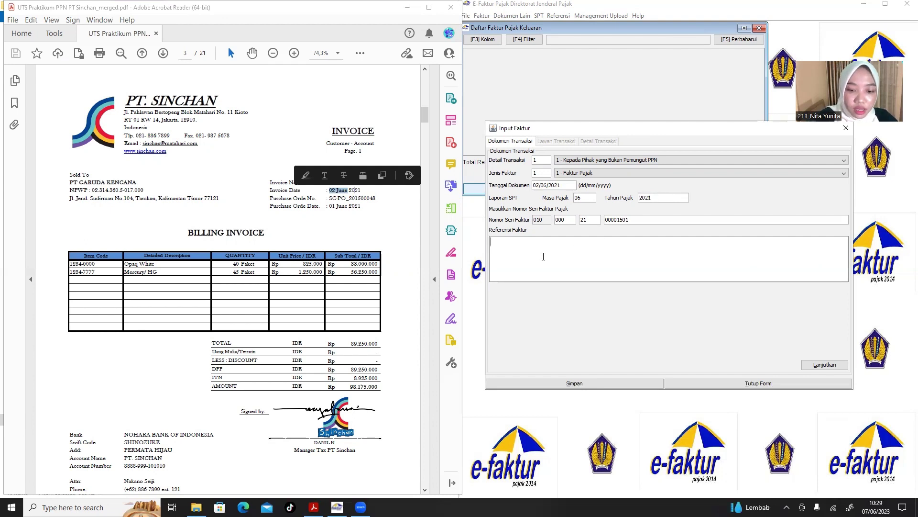
pyautogui.write('Invoi')
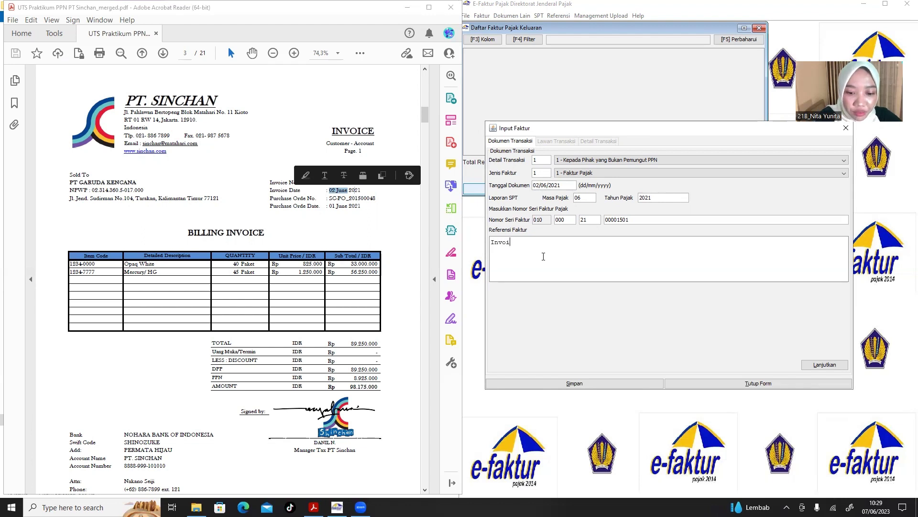
pyautogui.write('ce')
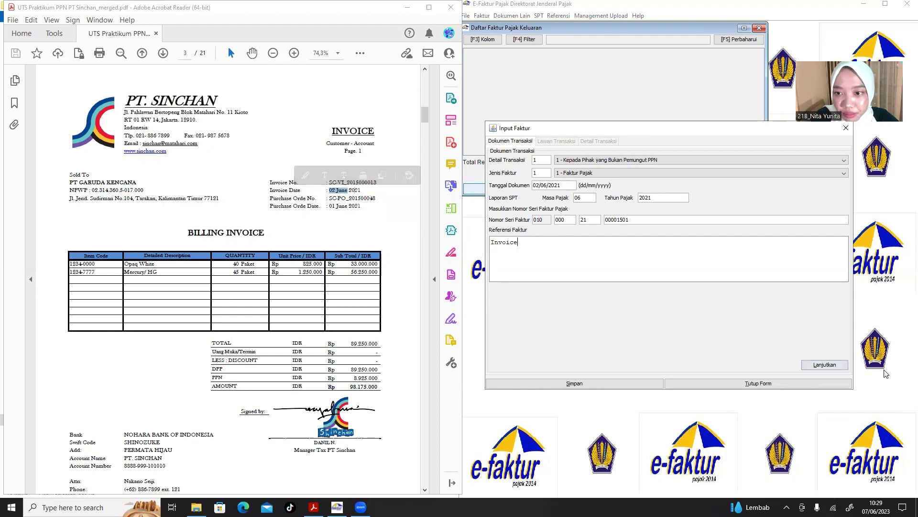
# Paste the buyer's NPWP, name PT GARUDA KENCANA and address from the invoice into Lawan Transaksi.
pyautogui.click(834, 367)
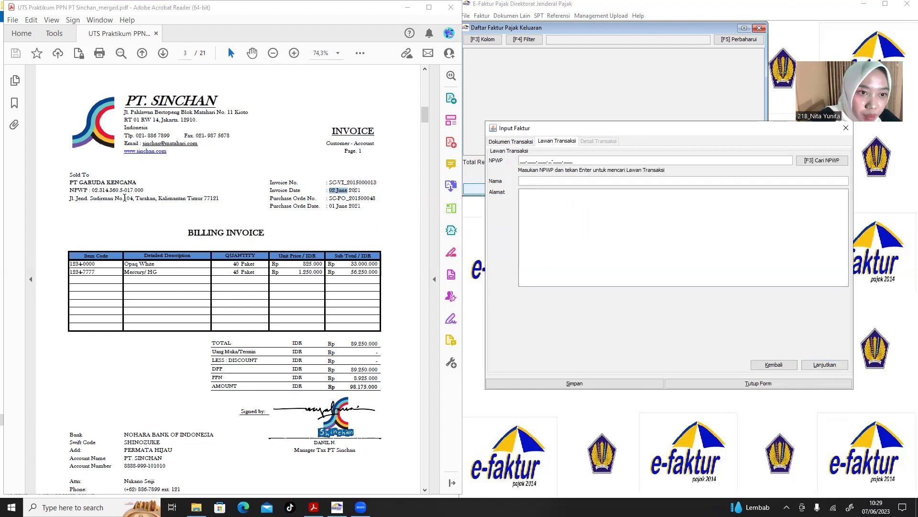
pyautogui.moveTo(144, 190); pyautogui.dragTo(92, 189)
pyautogui.hotkey('ctrl', 'c')
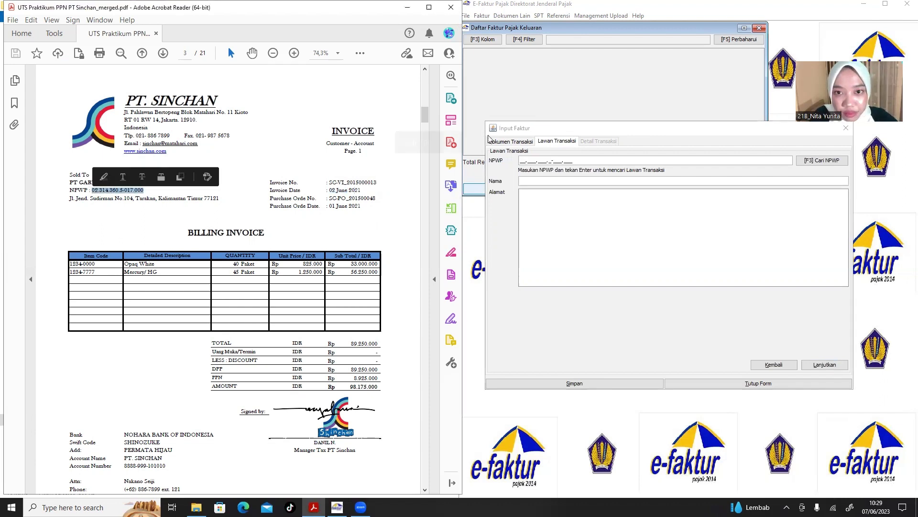
pyautogui.click(522, 160)
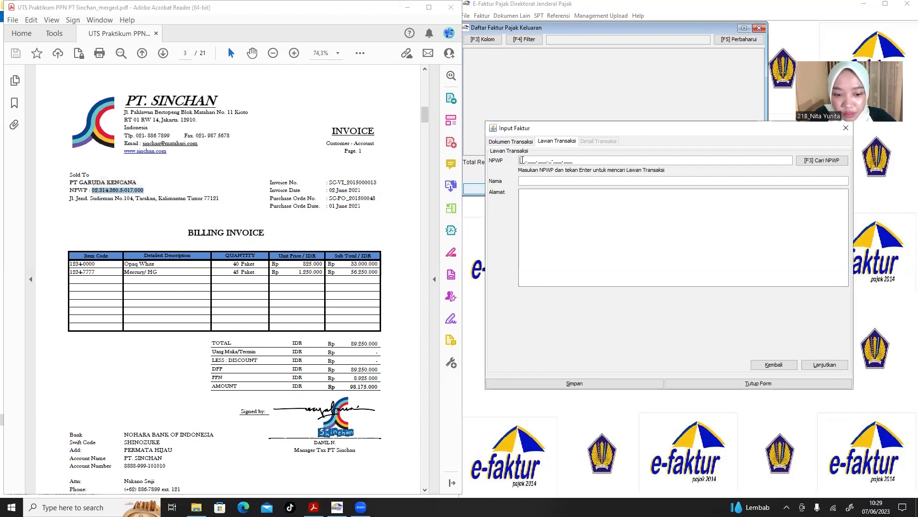
pyautogui.hotkey('ctrl', 'v')
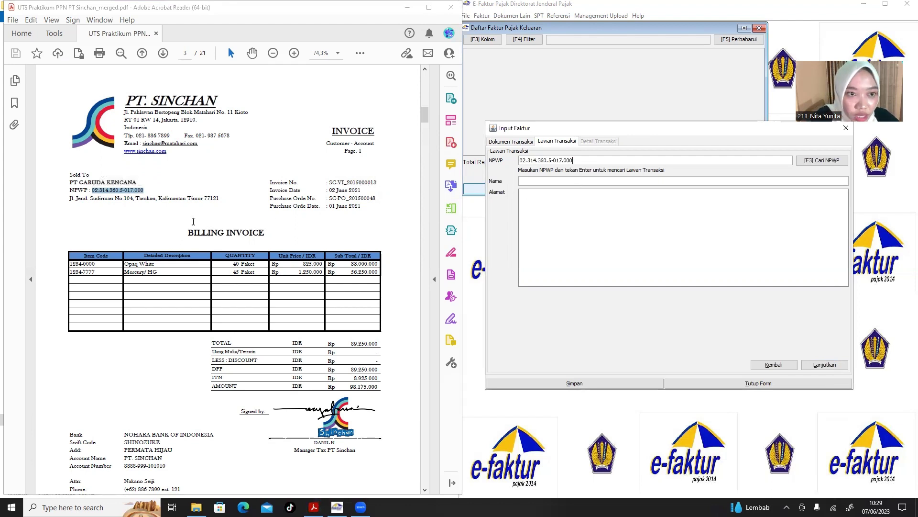
pyautogui.moveTo(138, 182); pyautogui.dragTo(75, 181)
pyautogui.hotkey('ctrl', 'c')
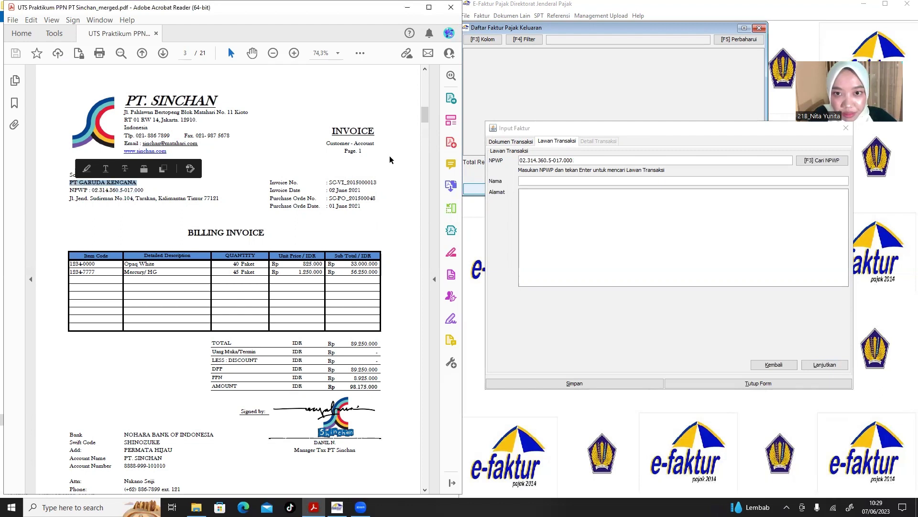
pyautogui.click(527, 183)
pyautogui.hotkey('ctrl', 'v')
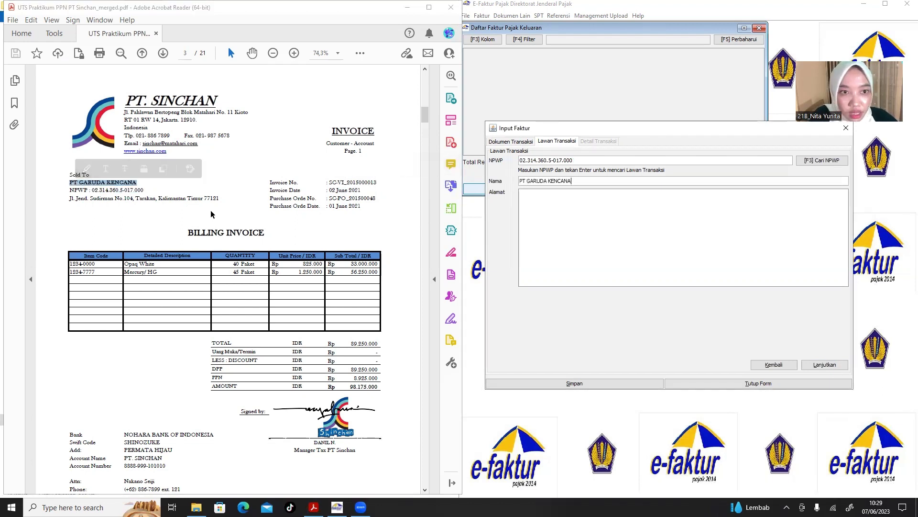
pyautogui.moveTo(220, 198); pyautogui.dragTo(71, 210)
pyautogui.hotkey('ctrl', 'c')
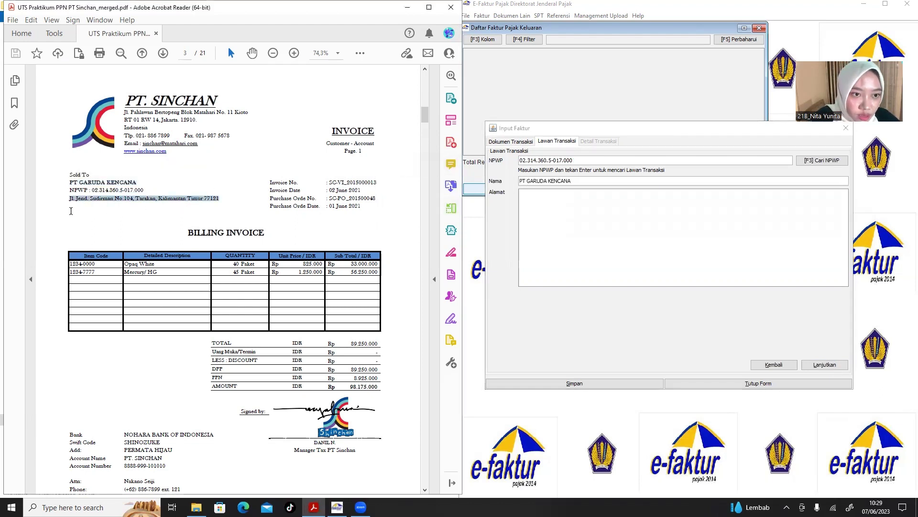
pyautogui.click(525, 225)
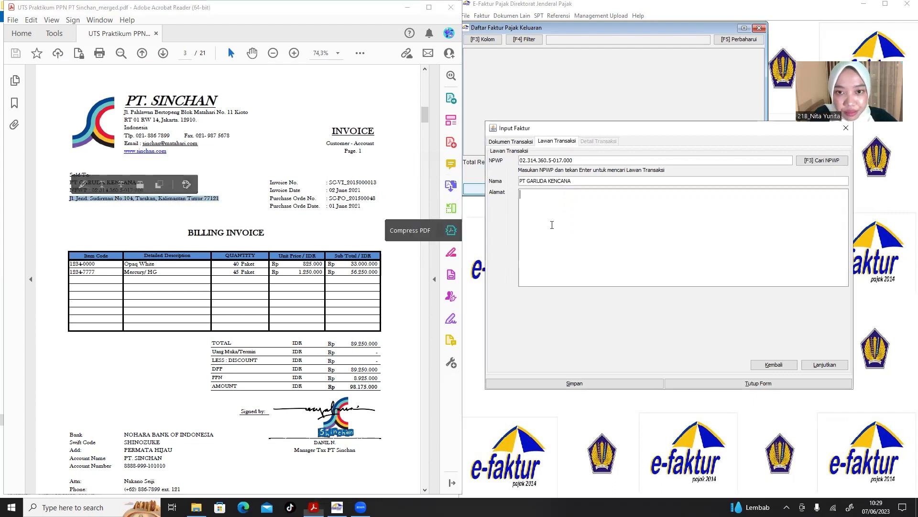
pyautogui.hotkey('ctrl', 'v')
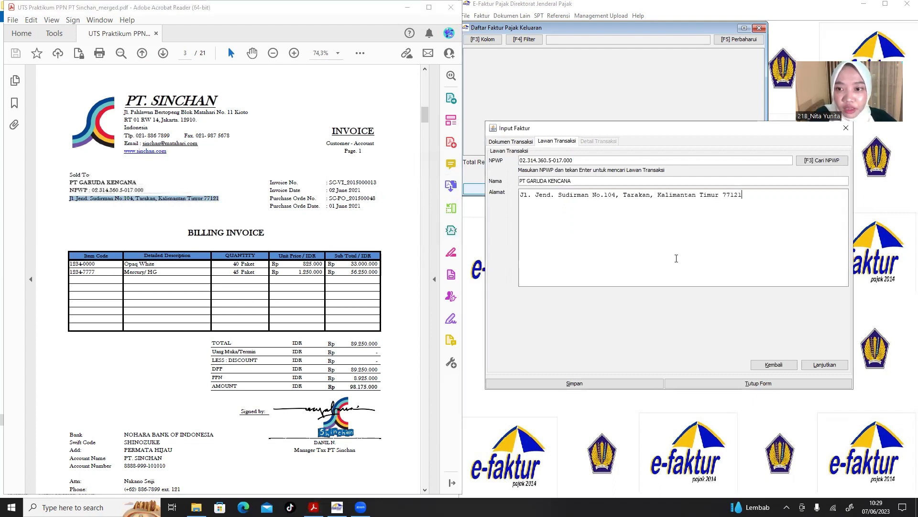
# Start a new item line with code 1234-0000 and name Opaq White, which is reported unregistered.
pyautogui.click(826, 363)
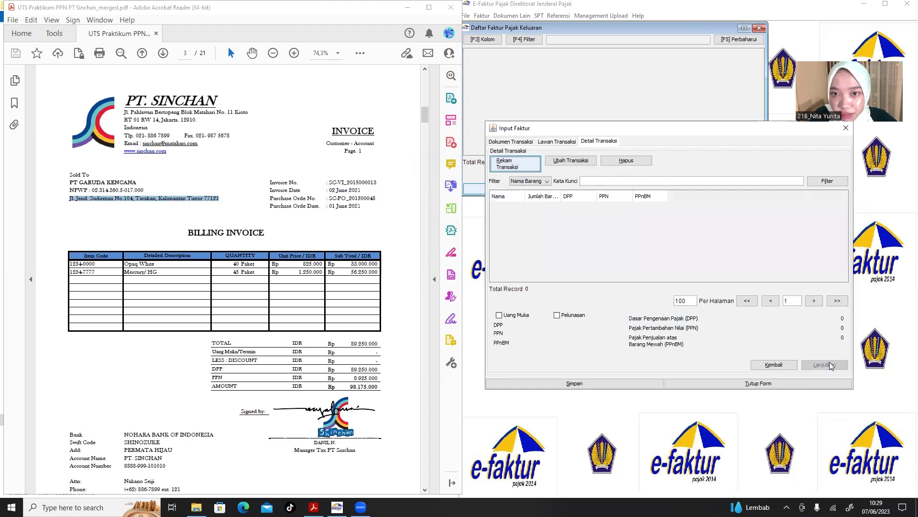
pyautogui.click(521, 164)
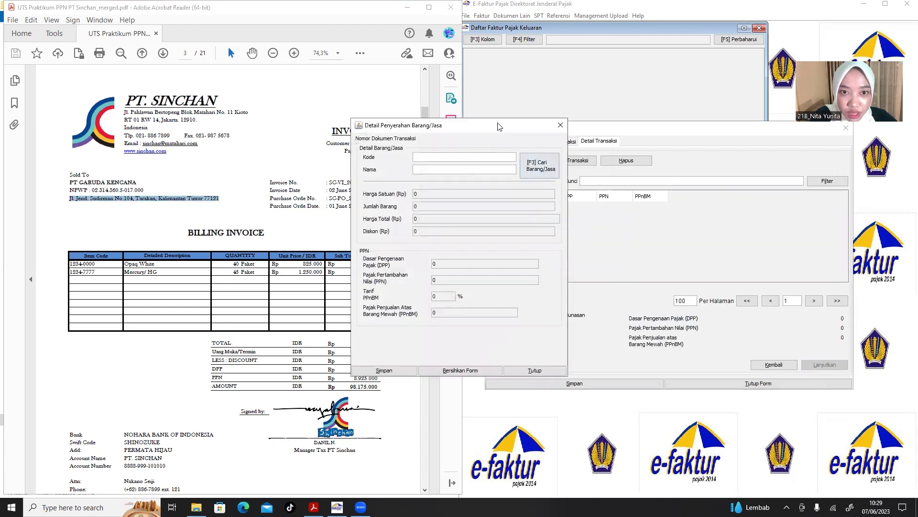
pyautogui.moveTo(497, 127); pyautogui.dragTo(614, 140)
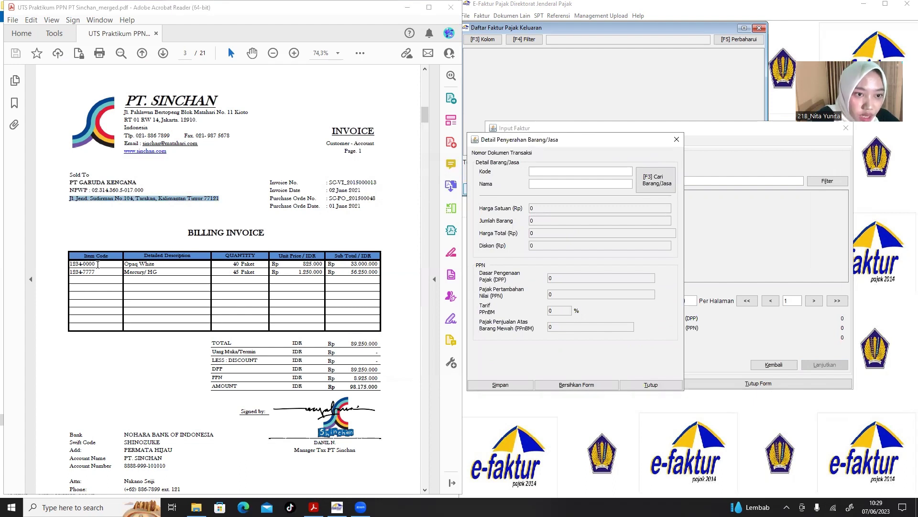
pyautogui.moveTo(97, 264); pyautogui.dragTo(70, 264)
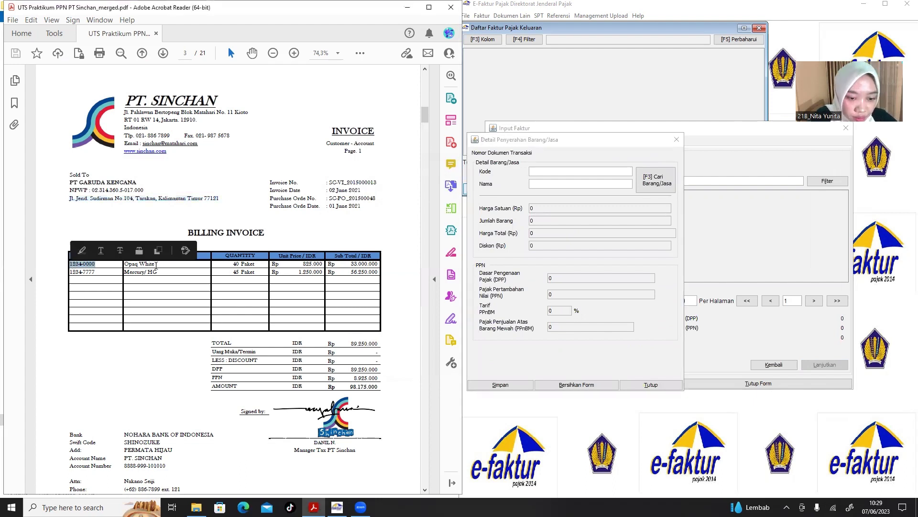
pyautogui.click(577, 172)
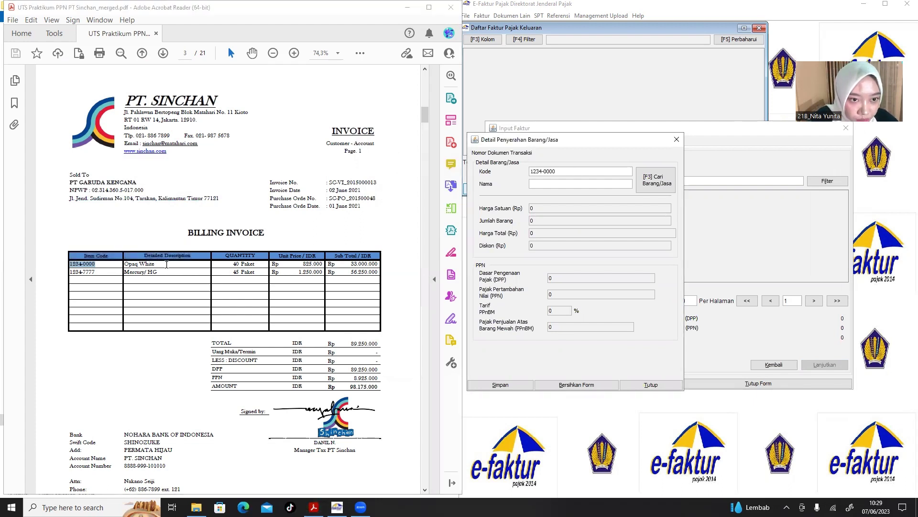
pyautogui.moveTo(167, 265); pyautogui.dragTo(164, 289)
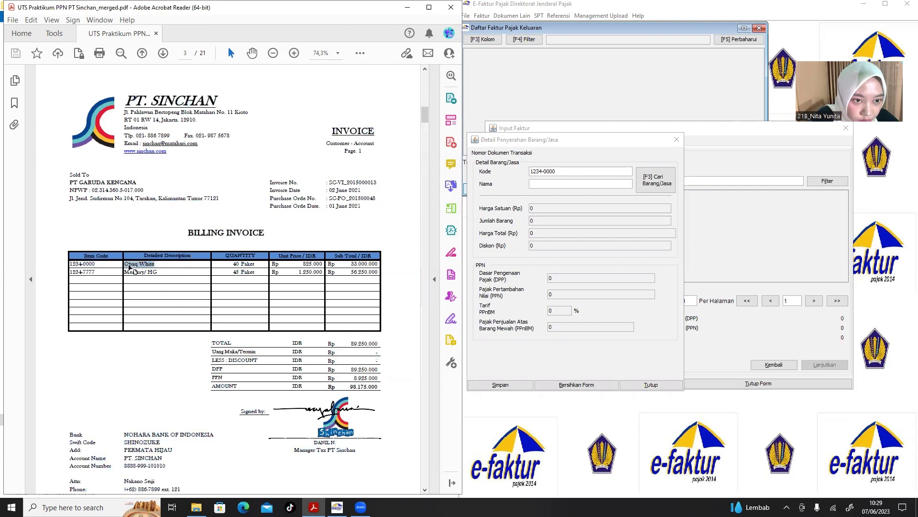
pyautogui.click(553, 184)
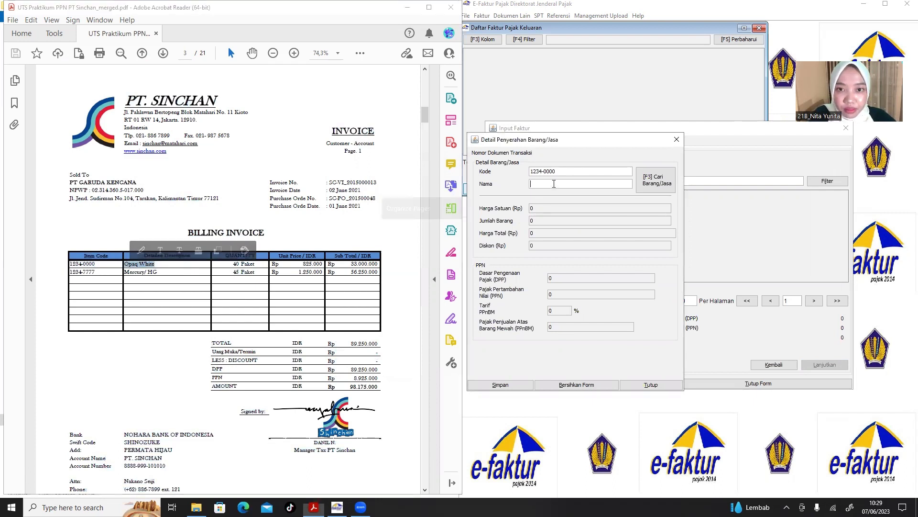
pyautogui.click(564, 231)
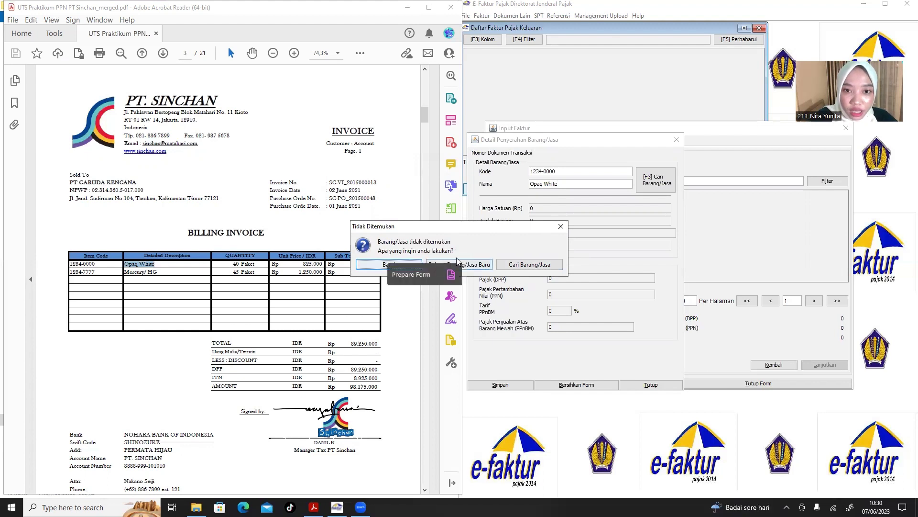
# Register Opaq White as a new item reference with selling price 825.000.
pyautogui.click(477, 266)
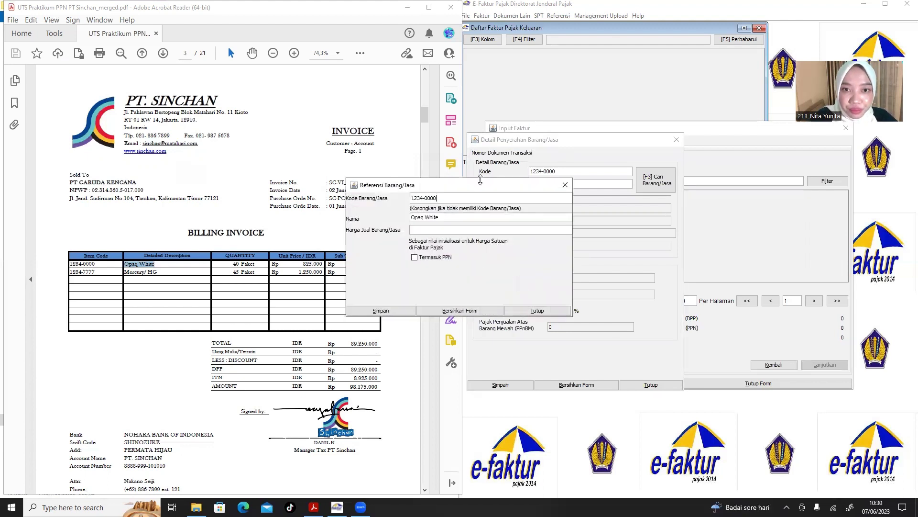
pyautogui.moveTo(500, 178); pyautogui.dragTo(605, 181)
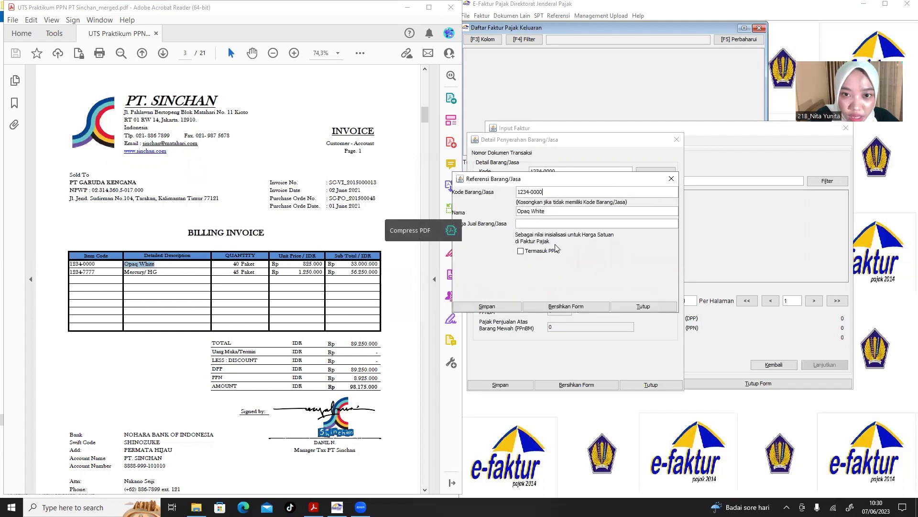
pyautogui.click(322, 263)
pyautogui.click(319, 273)
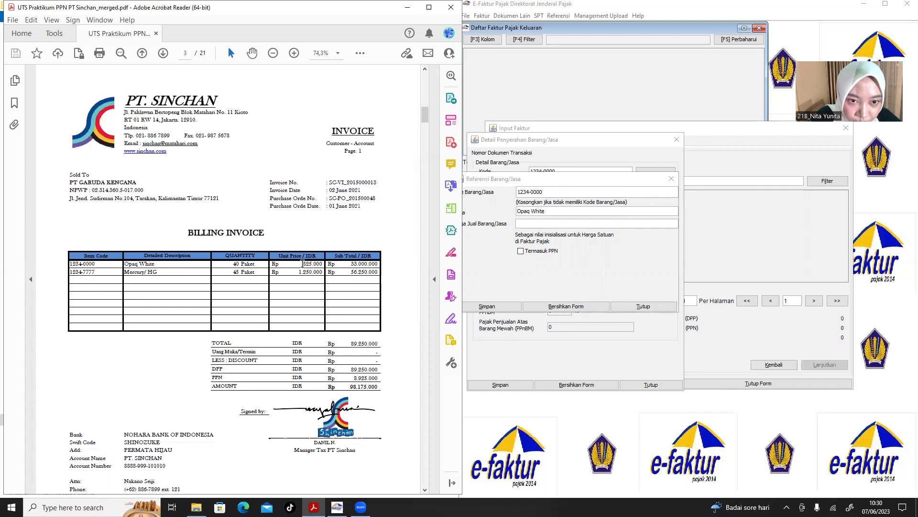
pyautogui.moveTo(307, 263); pyautogui.dragTo(322, 264)
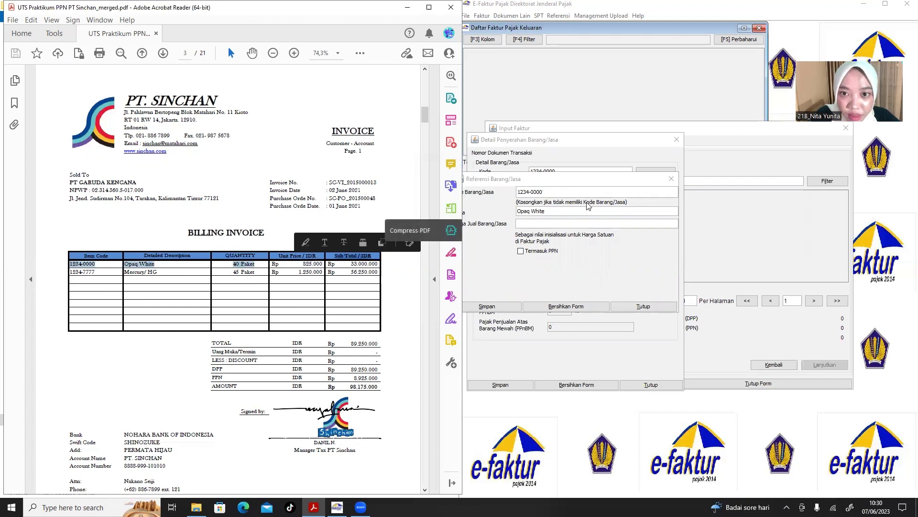
pyautogui.click(583, 224)
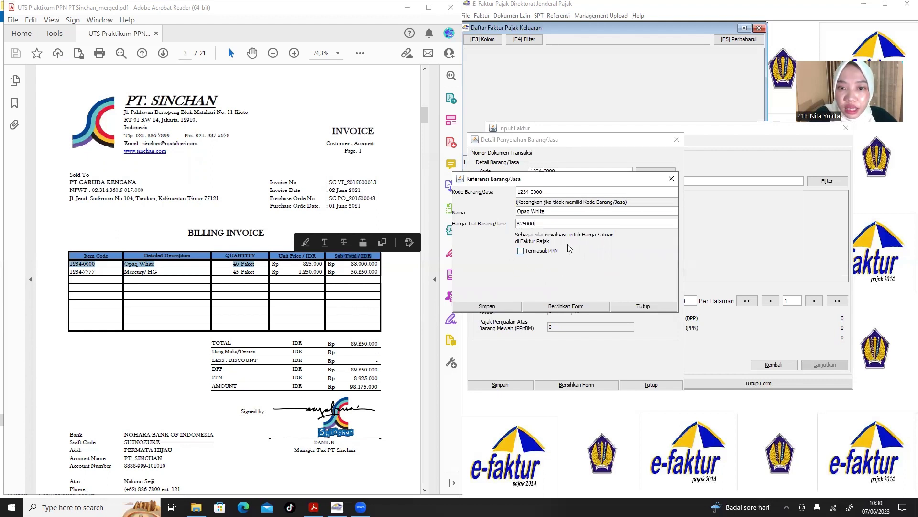
pyautogui.click(492, 307)
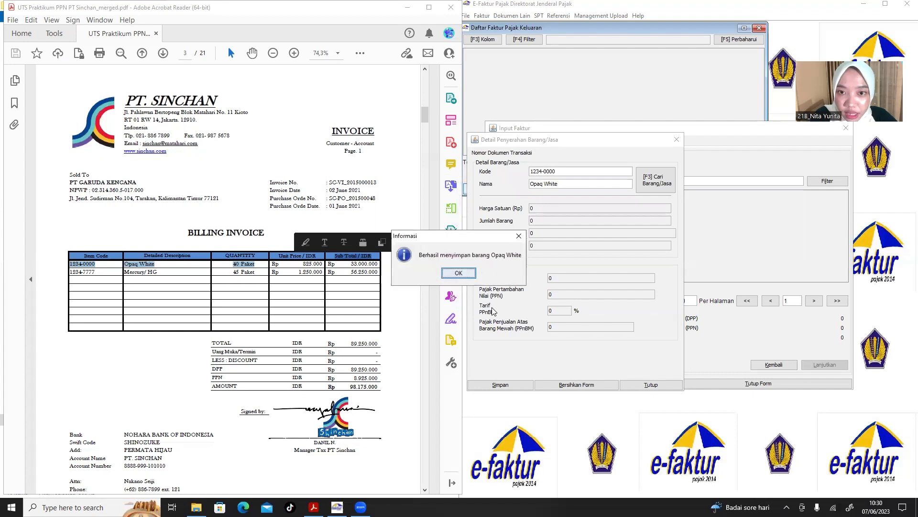
pyautogui.click(458, 277)
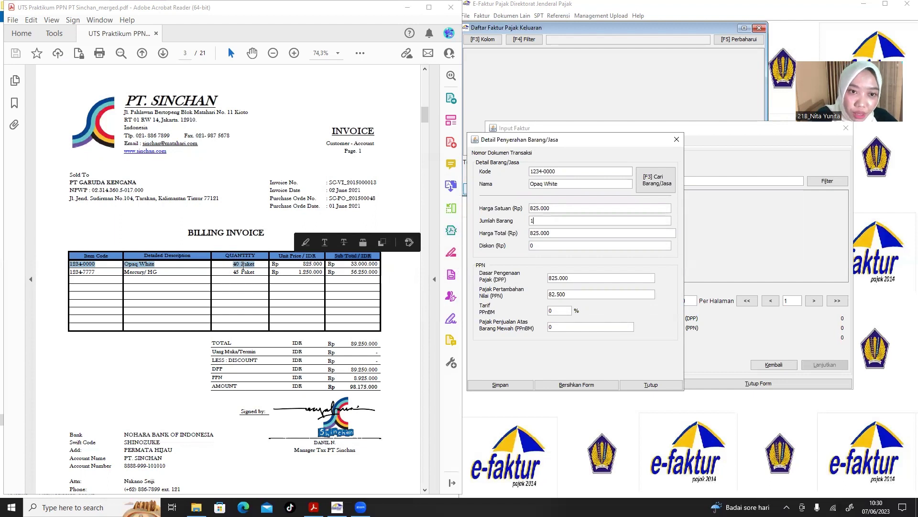
# Save the Opaq White line with quantity 40, totalling 33.000.000 with 3.300.000 PPN.
pyautogui.press('BackSpace')
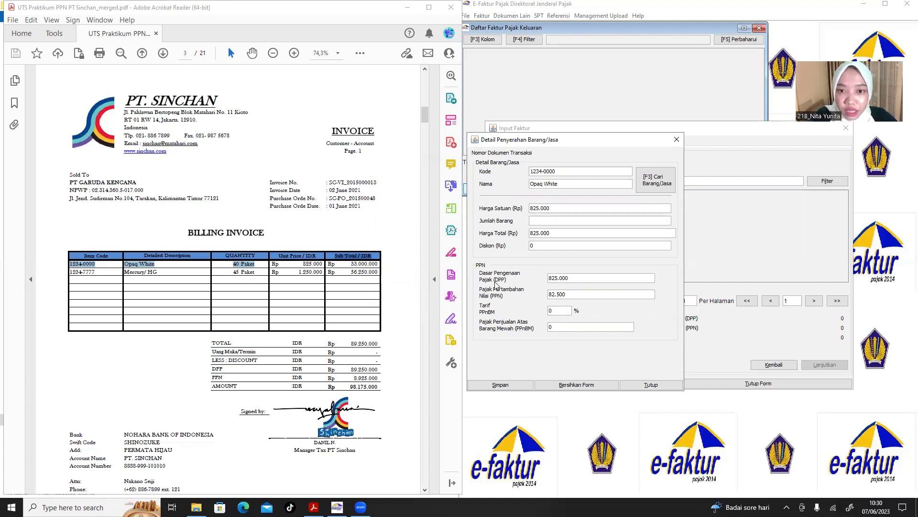
pyautogui.write('40')
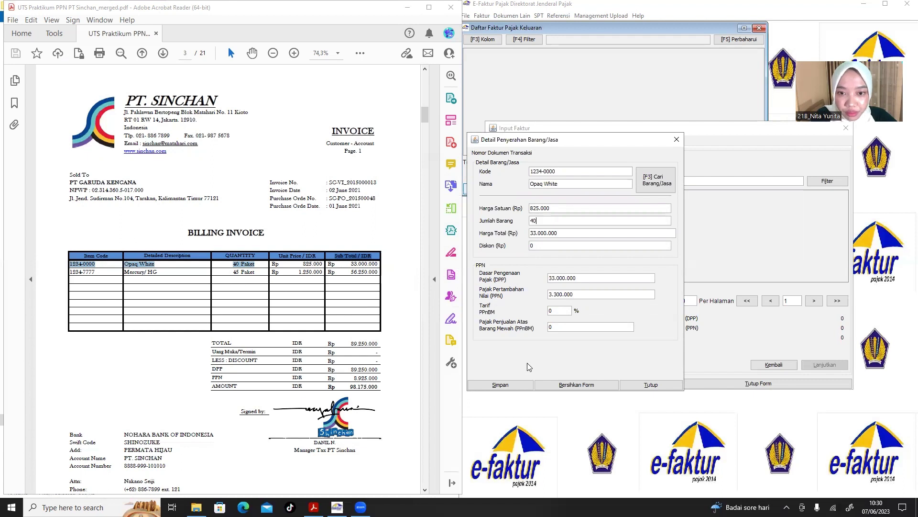
pyautogui.click(508, 386)
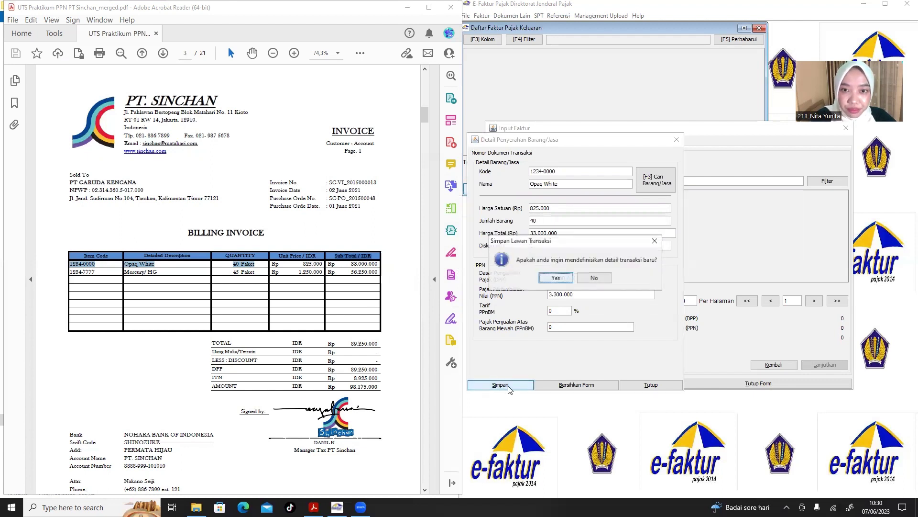
pyautogui.click(556, 278)
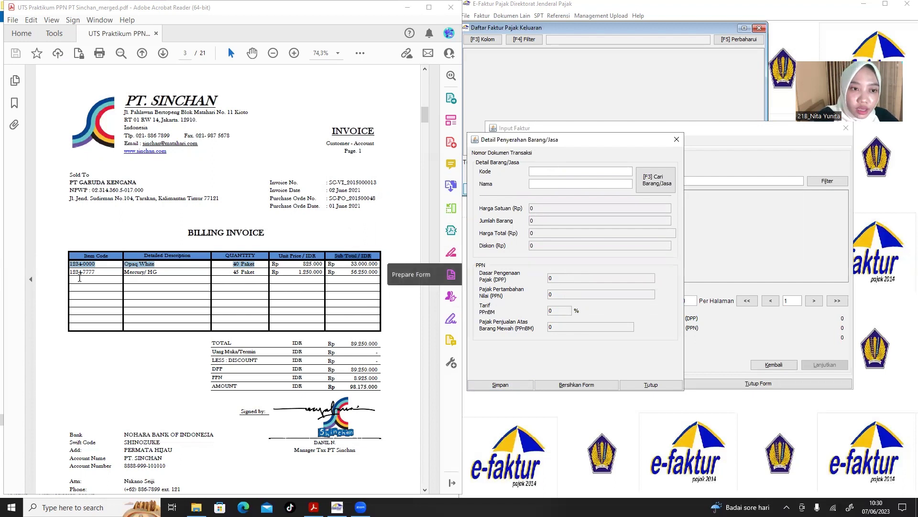
pyautogui.click(98, 272)
pyautogui.moveTo(98, 273); pyautogui.dragTo(70, 271)
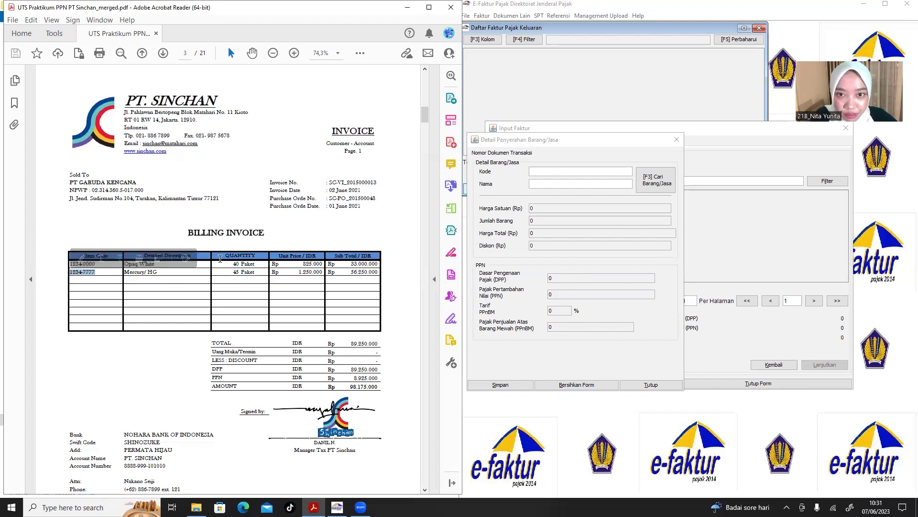
# Register Mercury/ HG (1234-7777) as a new item with selling price 1.250.000.
pyautogui.click(560, 175)
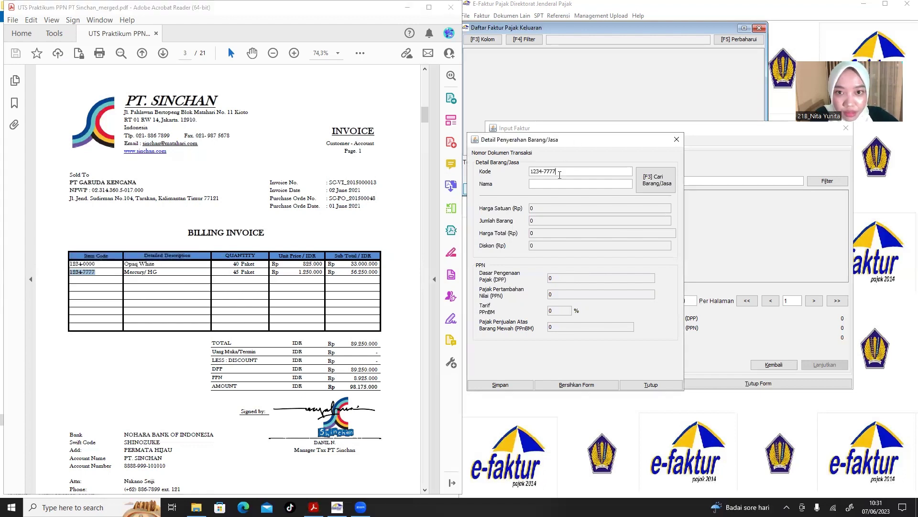
pyautogui.moveTo(161, 274); pyautogui.dragTo(125, 274)
pyautogui.hotkey('ctrl', 'c')
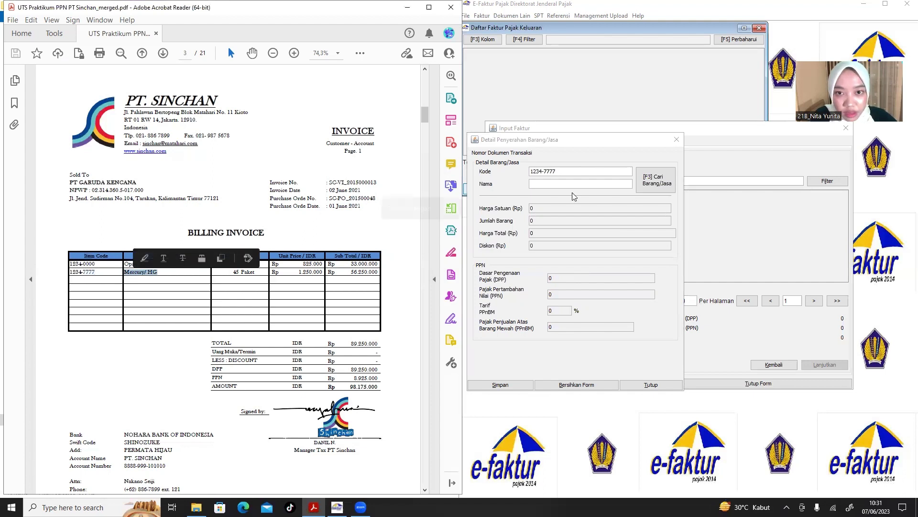
pyautogui.click(586, 185)
pyautogui.hotkey('ctrl', 'v')
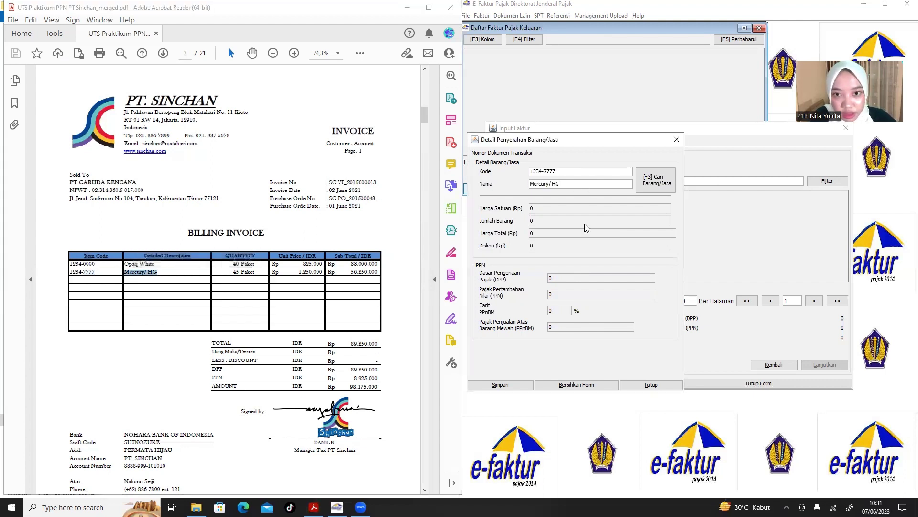
pyautogui.press('Return')
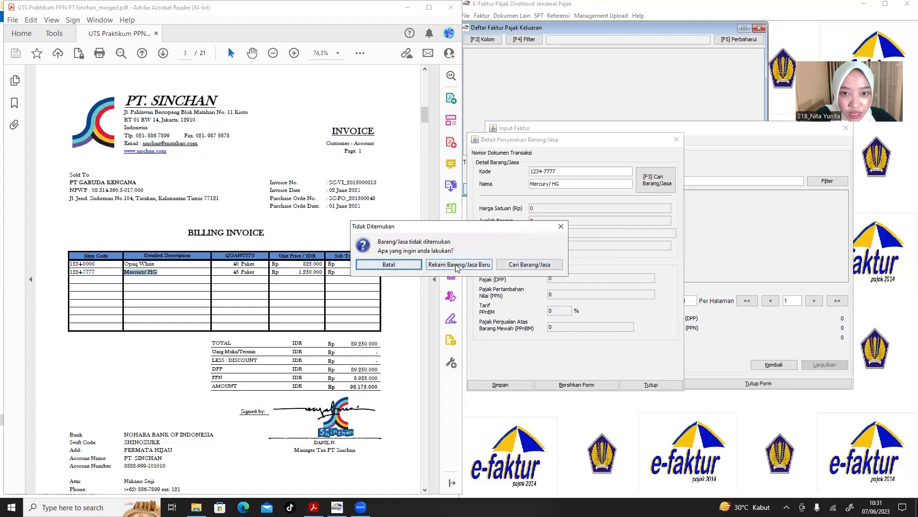
pyautogui.click(456, 265)
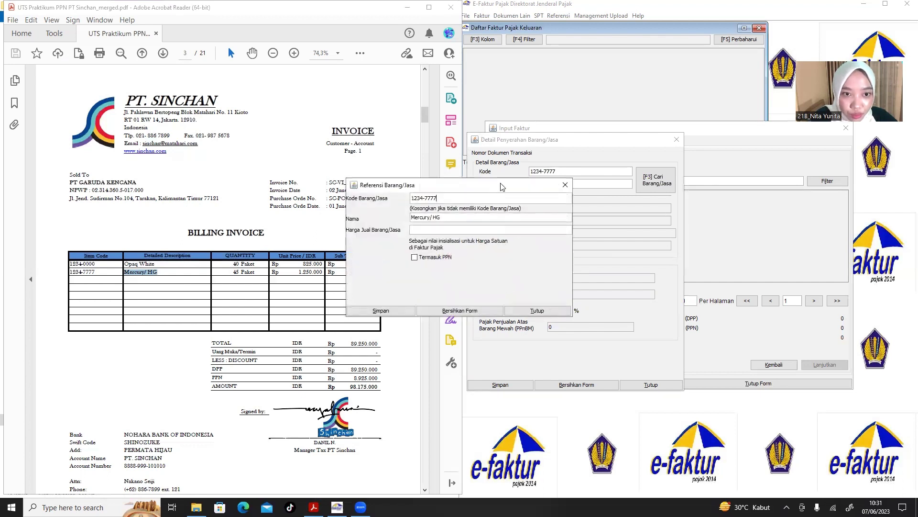
pyautogui.moveTo(502, 186); pyautogui.dragTo(641, 183)
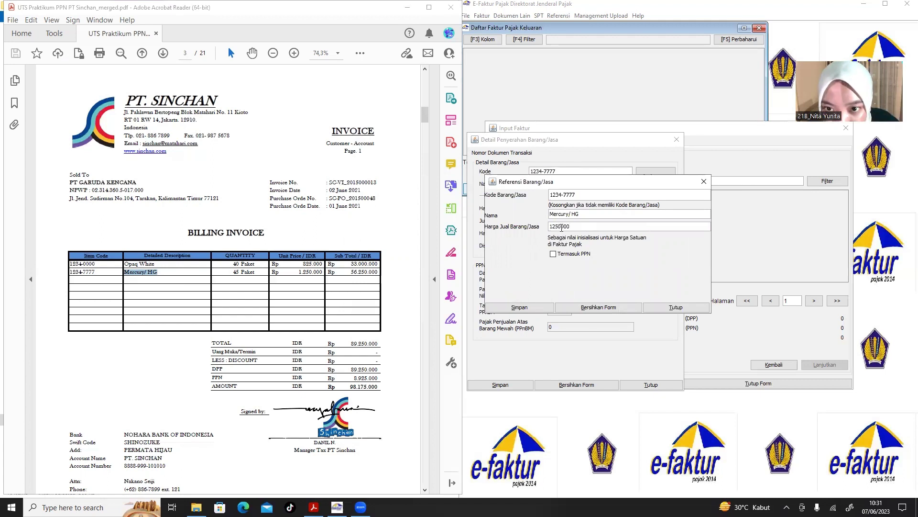
pyautogui.click(529, 308)
pyautogui.click(460, 271)
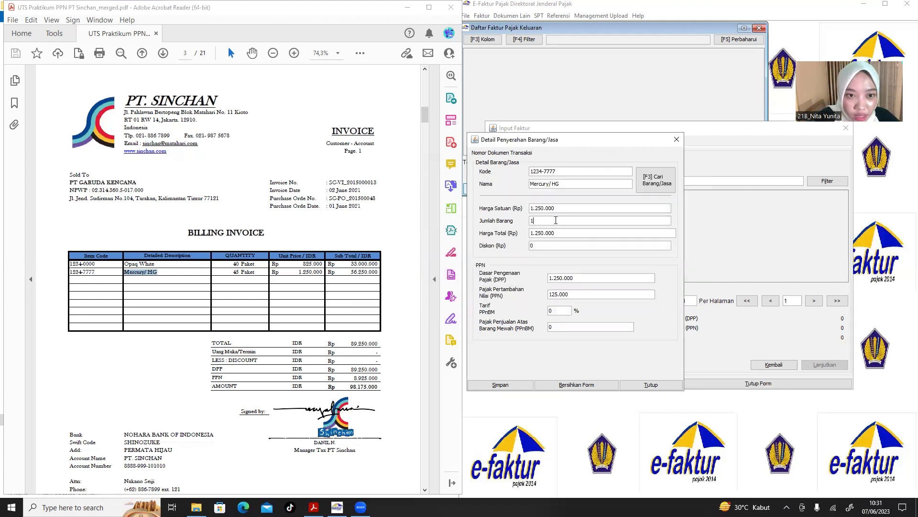
# Save the Mercury/ HG line with quantity 45, totalling 56.250.000 with 5.625.000 PPN.
pyautogui.click(556, 220)
pyautogui.write('45')
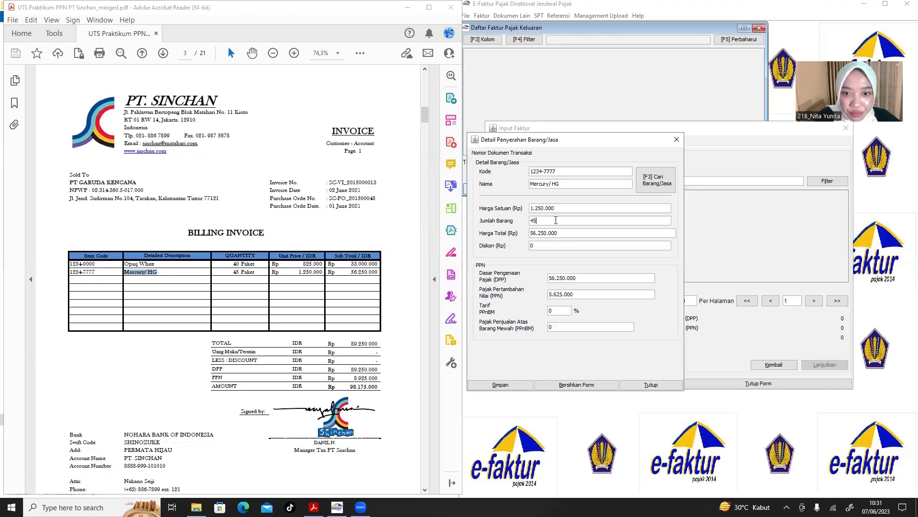
pyautogui.click(503, 384)
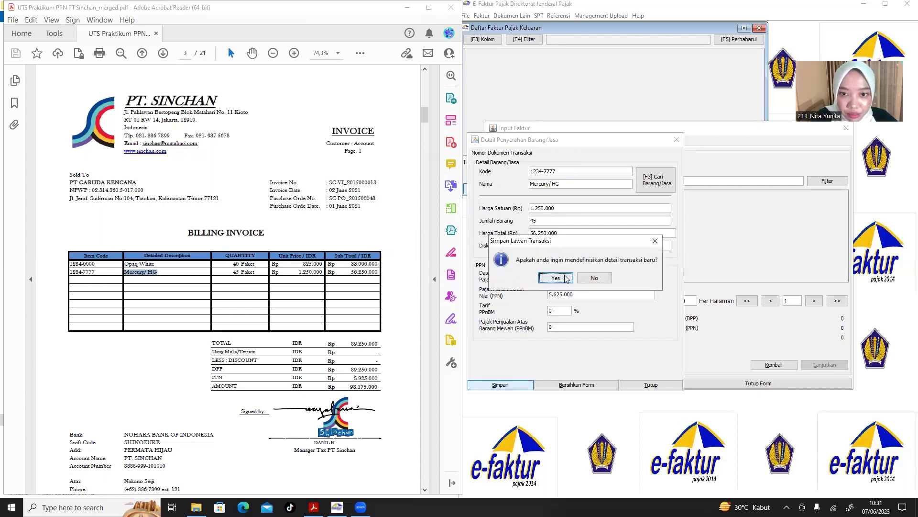
pyautogui.click(564, 277)
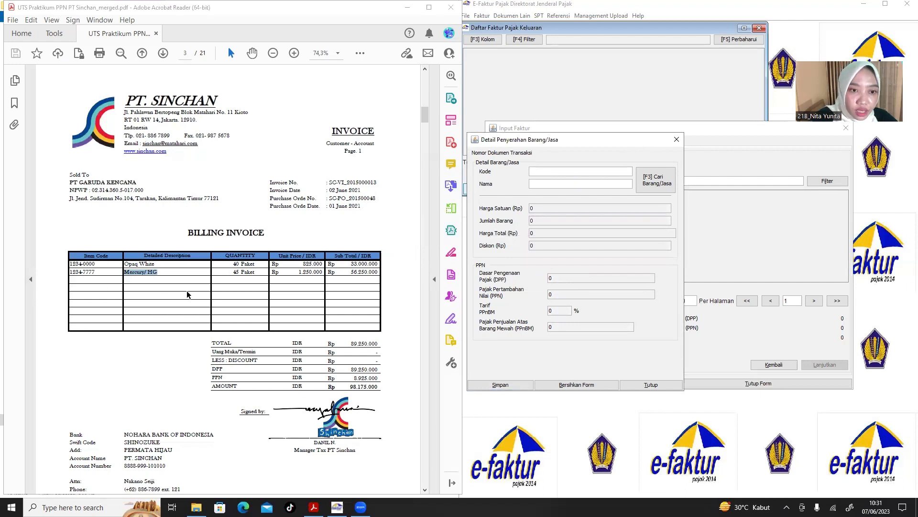
pyautogui.click(677, 140)
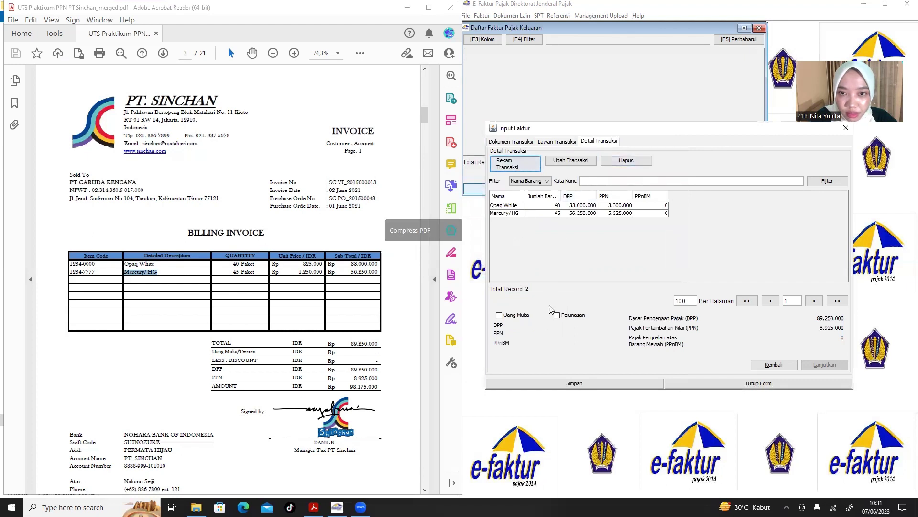
pyautogui.click(579, 385)
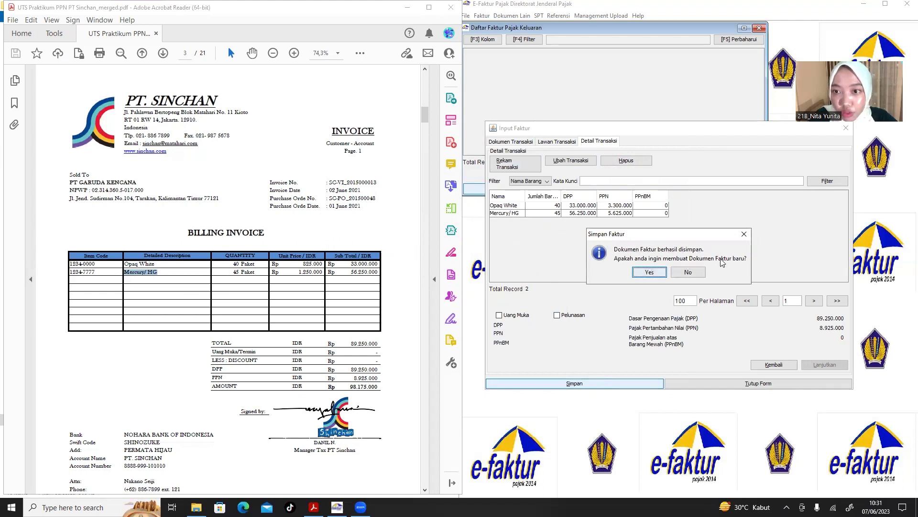
pyautogui.click(266, 272)
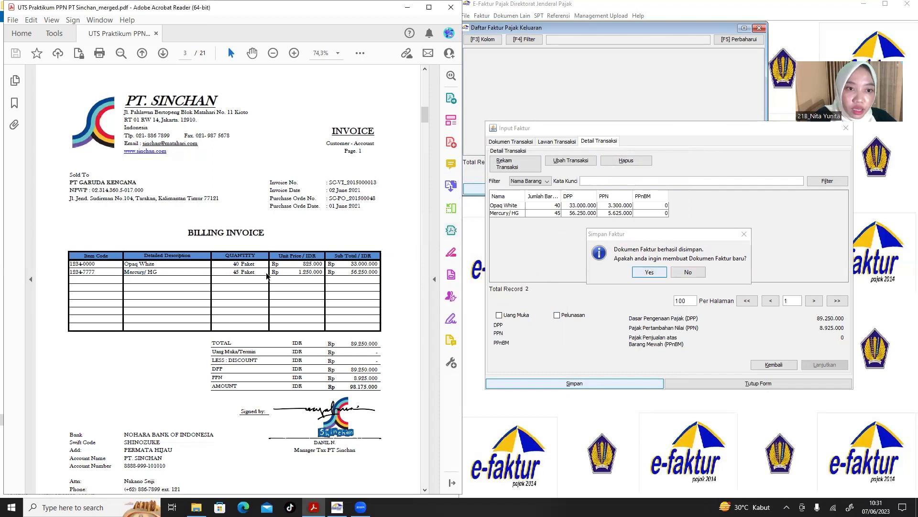
pyautogui.scroll(-6, 266, 272)
pyautogui.scroll(-5, 266, 271)
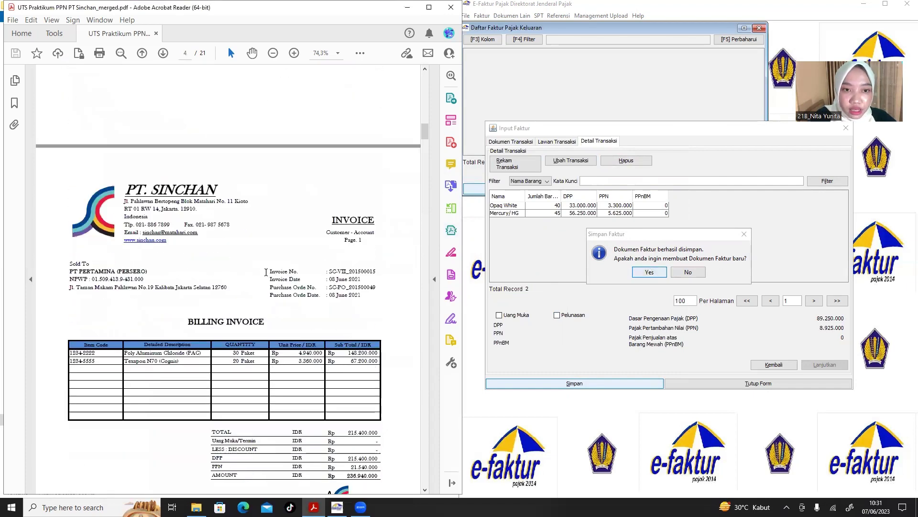
pyautogui.click(649, 271)
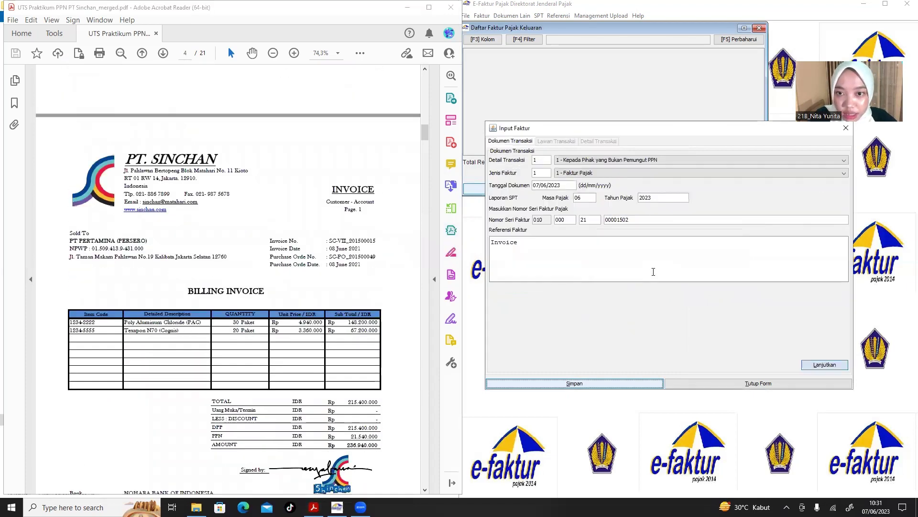
# Give the new faktur transaction code 3 (Kepada Pemungut Selain Bendaharawan), date 08/06/2021, tax year 2021.
pyautogui.scroll(-1, 299, 266)
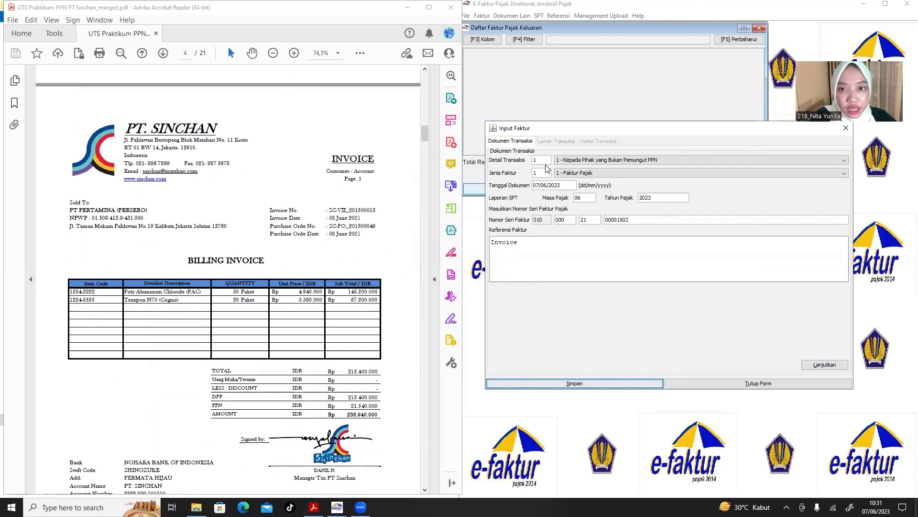
pyautogui.click(575, 161)
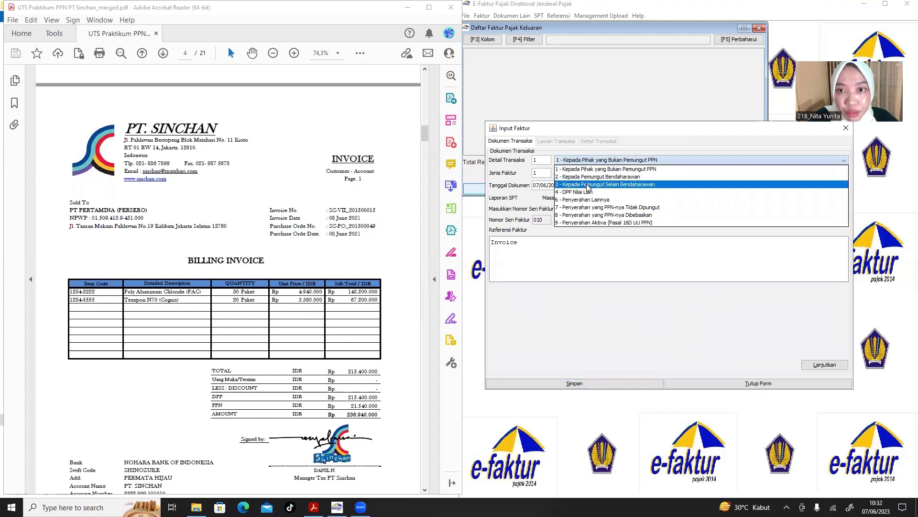
pyautogui.click(588, 185)
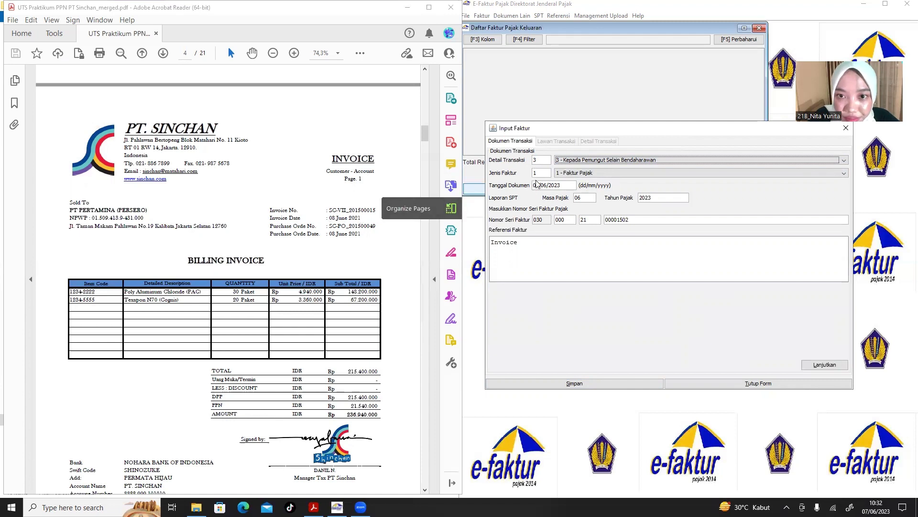
pyautogui.click(537, 184)
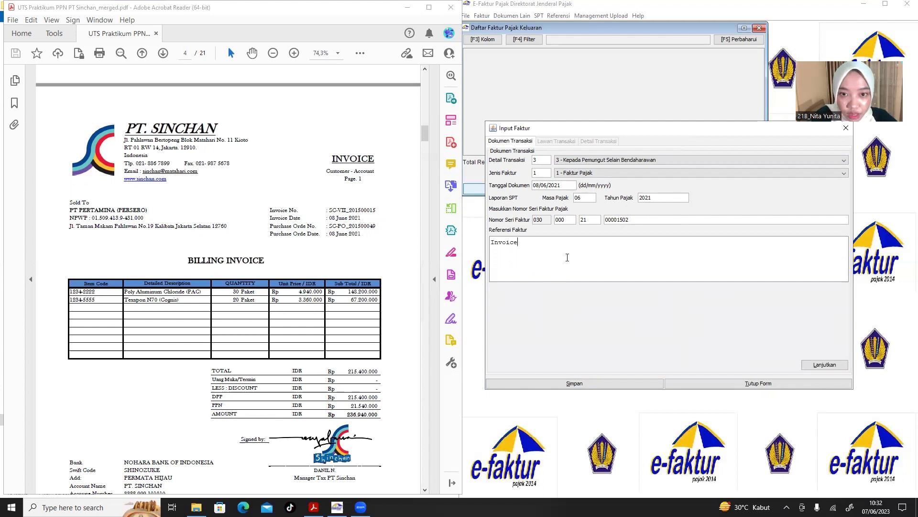
pyautogui.click(830, 366)
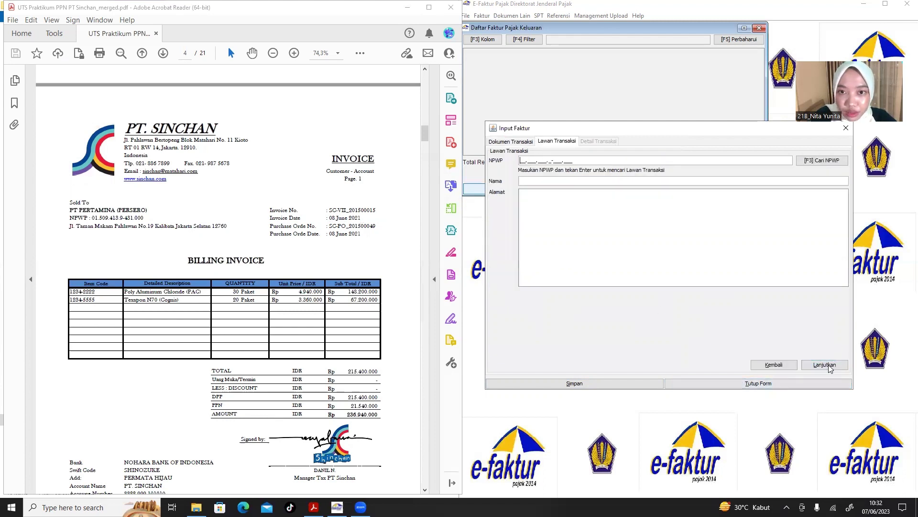
# Copy PT PERTAMINA (PERSERO)'s NPWP, name and Kalibata address from the invoice into Lawan Transaksi.
pyautogui.click(150, 218)
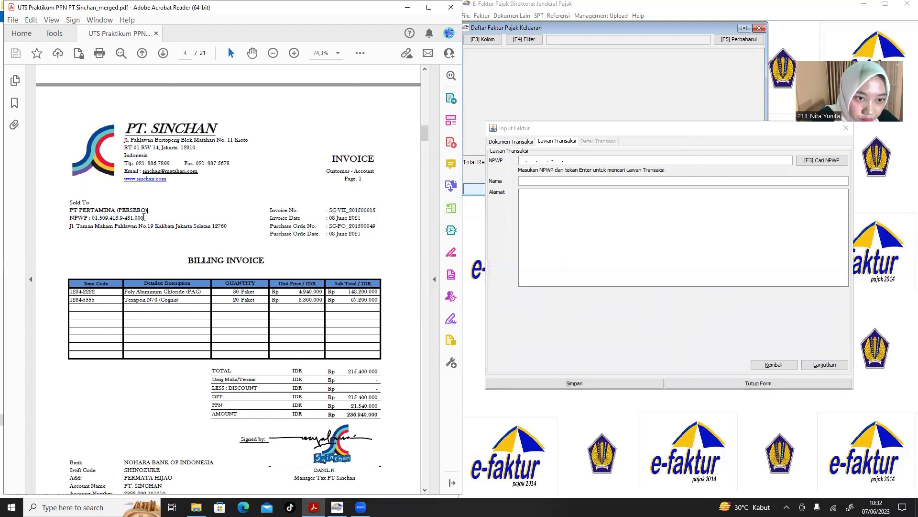
pyautogui.moveTo(143, 218); pyautogui.dragTo(95, 223)
pyautogui.hotkey('ctrl', 'c')
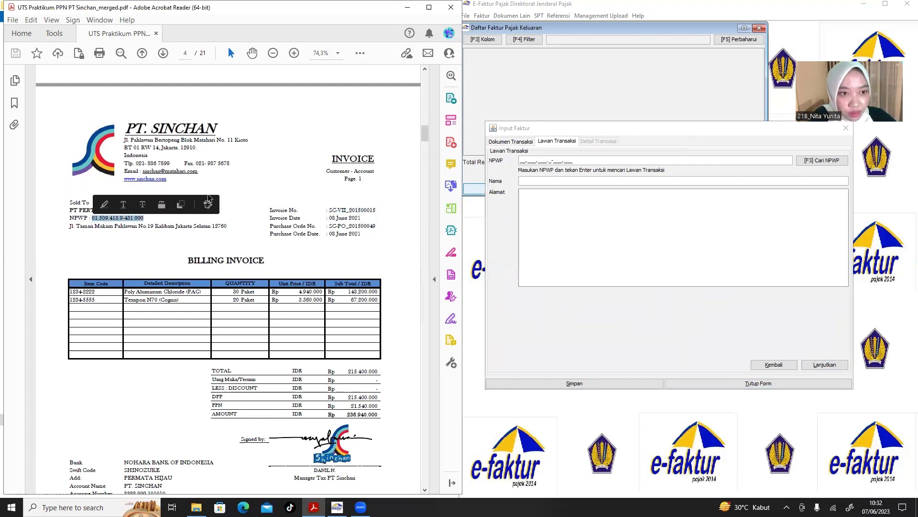
pyautogui.click(521, 161)
pyautogui.hotkey('ctrl', 'v')
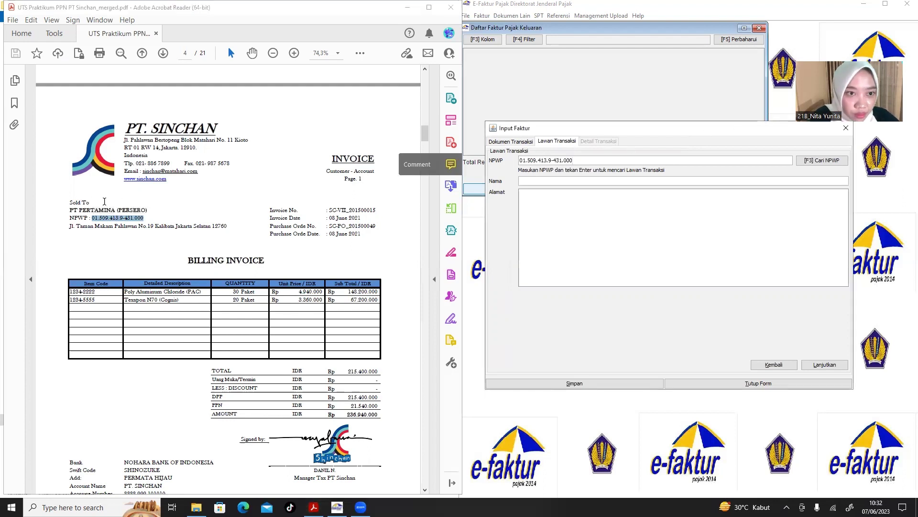
pyautogui.click(152, 209)
pyautogui.moveTo(152, 209); pyautogui.dragTo(71, 210)
pyautogui.hotkey('ctrl', 'c')
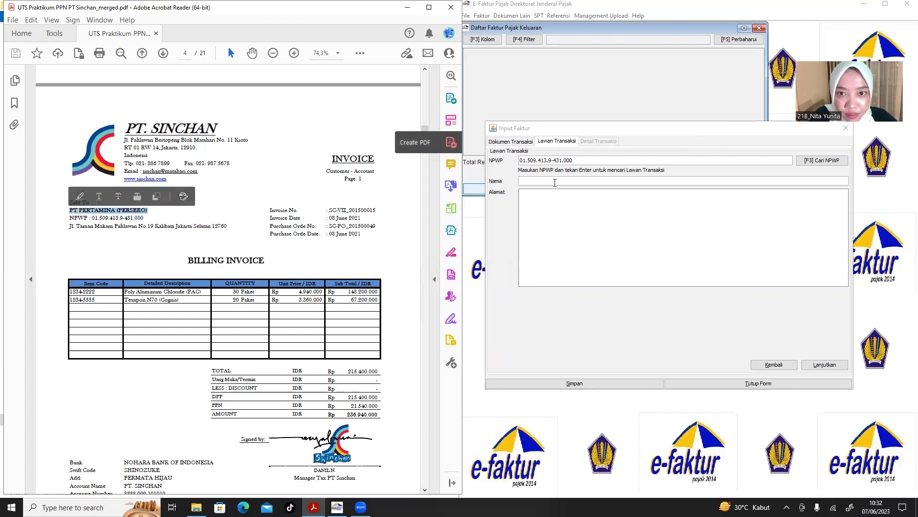
pyautogui.click(555, 180)
pyautogui.hotkey('ctrl', 'v')
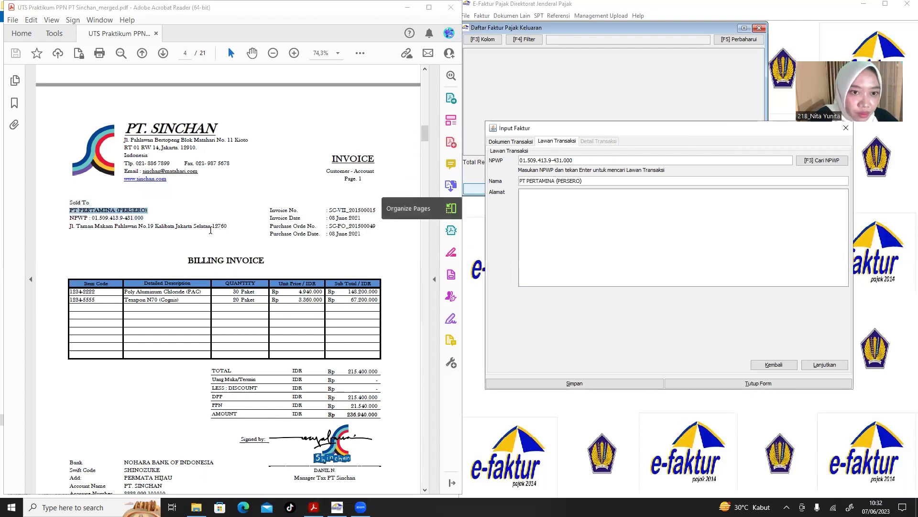
pyautogui.moveTo(229, 226)
pyautogui.mouseDown()
pyautogui.moveTo(76, 227)
pyautogui.moveTo(61, 237)
pyautogui.mouseUp()
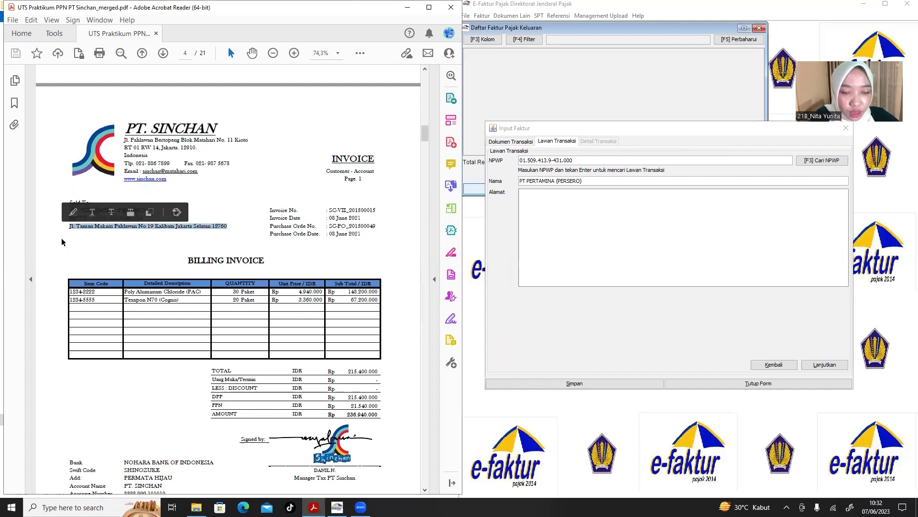
pyautogui.click(548, 217)
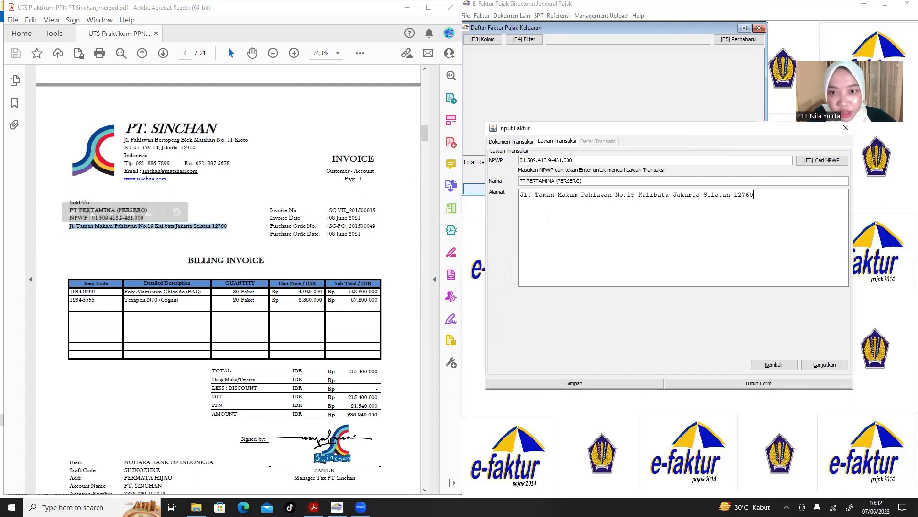
pyautogui.click(828, 365)
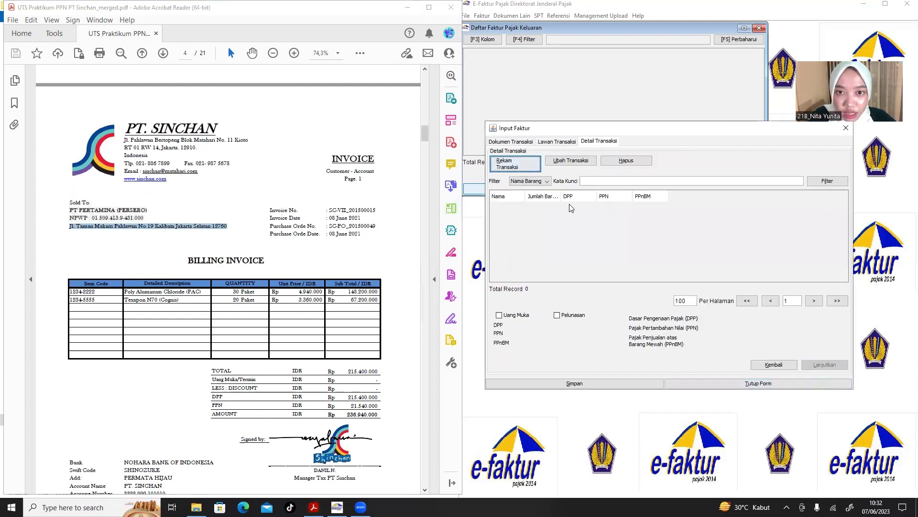
# Start a transaction line with item code 1234-2222 and name Poly Aluminum Chloride (PAC).
pyautogui.click(514, 163)
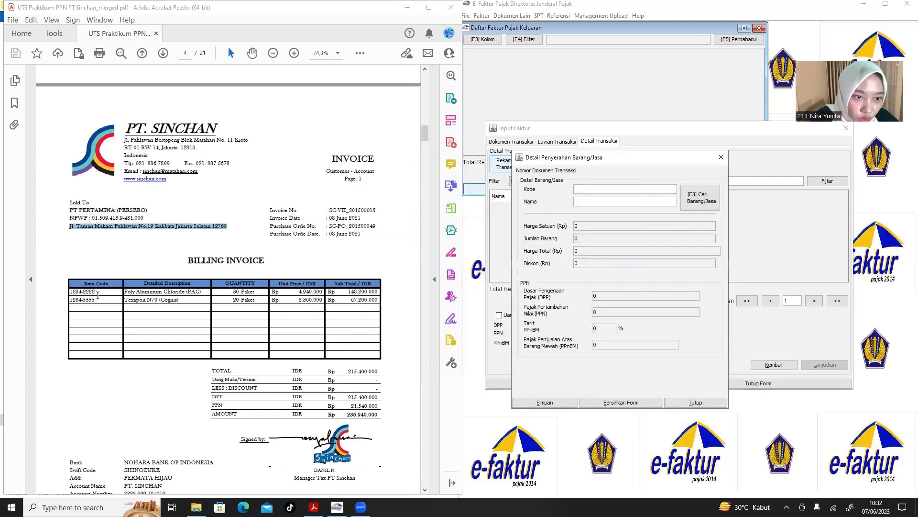
pyautogui.moveTo(96, 291); pyautogui.dragTo(68, 291)
pyautogui.hotkey('ctrl', 'c')
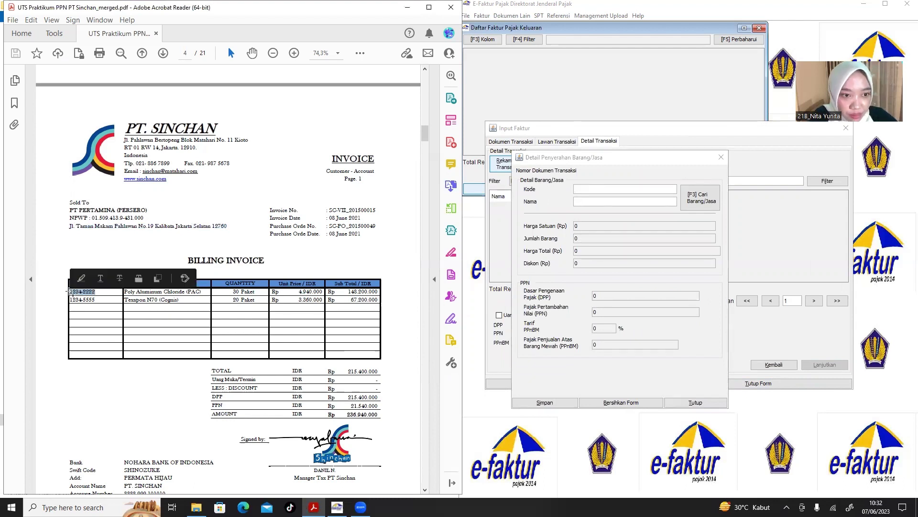
pyautogui.click(600, 189)
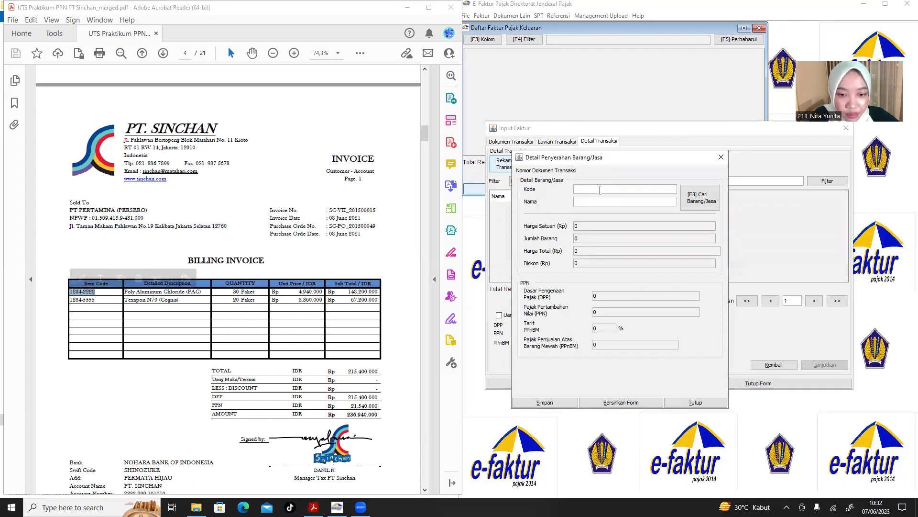
pyautogui.hotkey('ctrl', 'v')
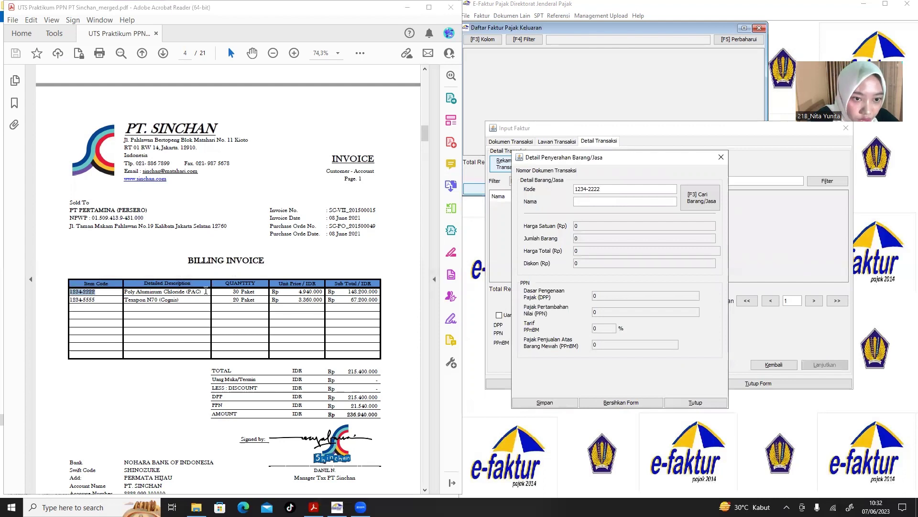
pyautogui.moveTo(204, 292); pyautogui.dragTo(129, 293)
pyautogui.hotkey('ctrl', 'c')
pyautogui.click(623, 236)
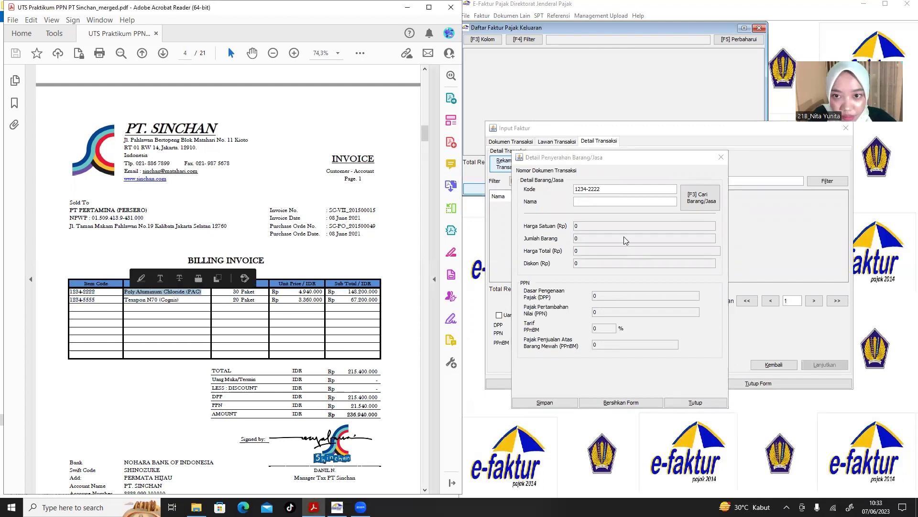
pyautogui.click(616, 203)
pyautogui.hotkey('ctrl', 'v')
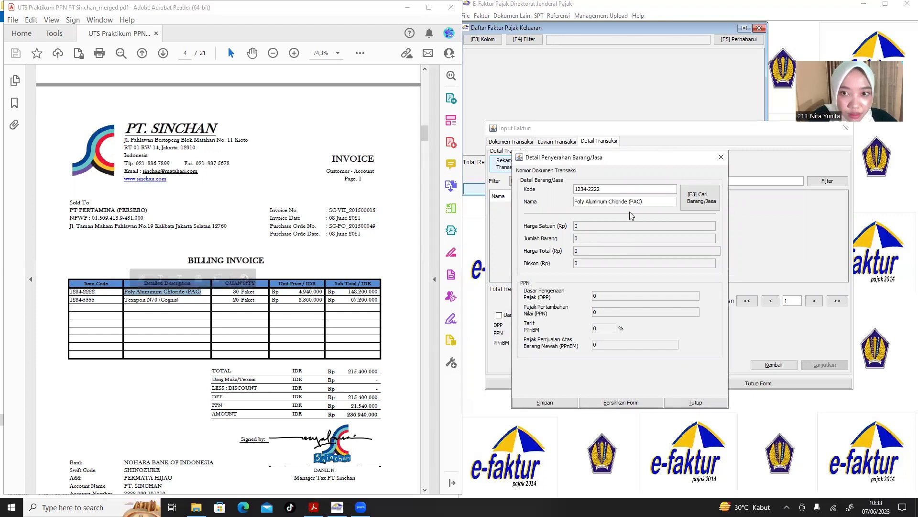
pyautogui.press('Return')
# Register Poly Aluminum Chloride (PAC) as a new product priced 4.940.000.
pyautogui.click(481, 265)
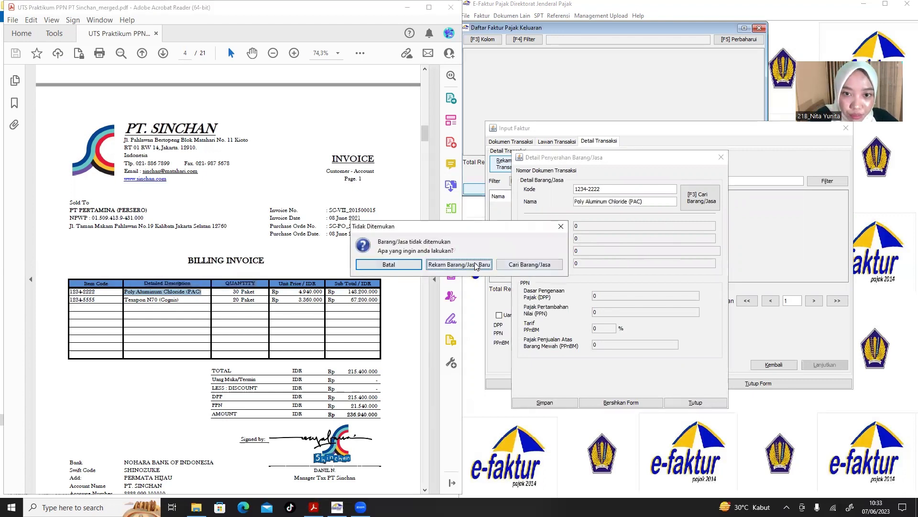
pyautogui.moveTo(498, 187); pyautogui.dragTo(642, 183)
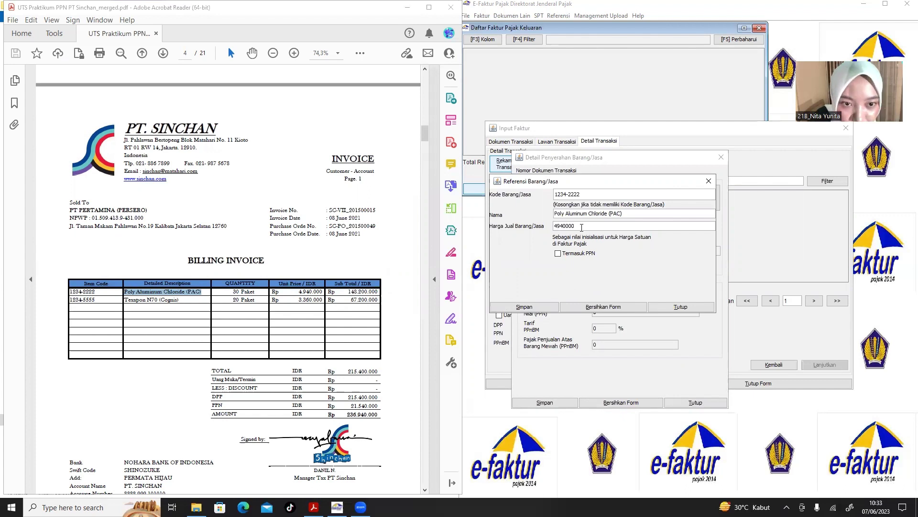
pyautogui.click(541, 307)
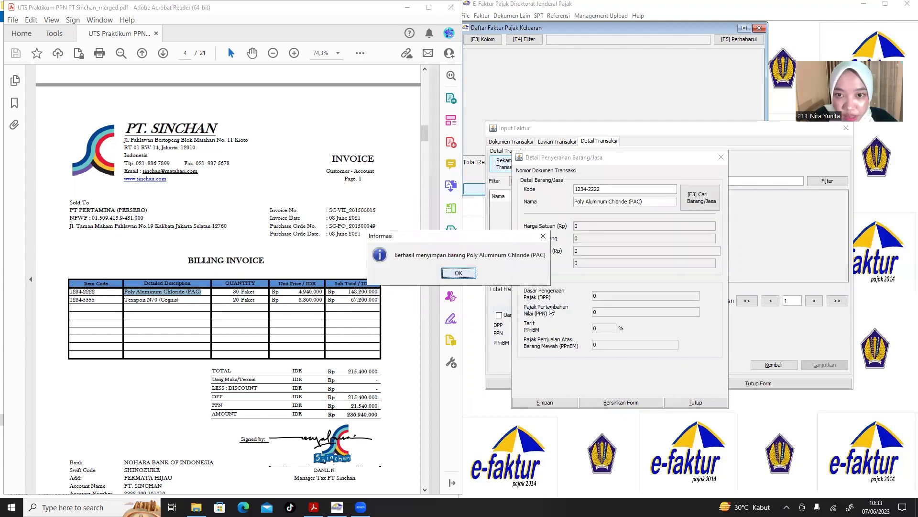
pyautogui.click(467, 275)
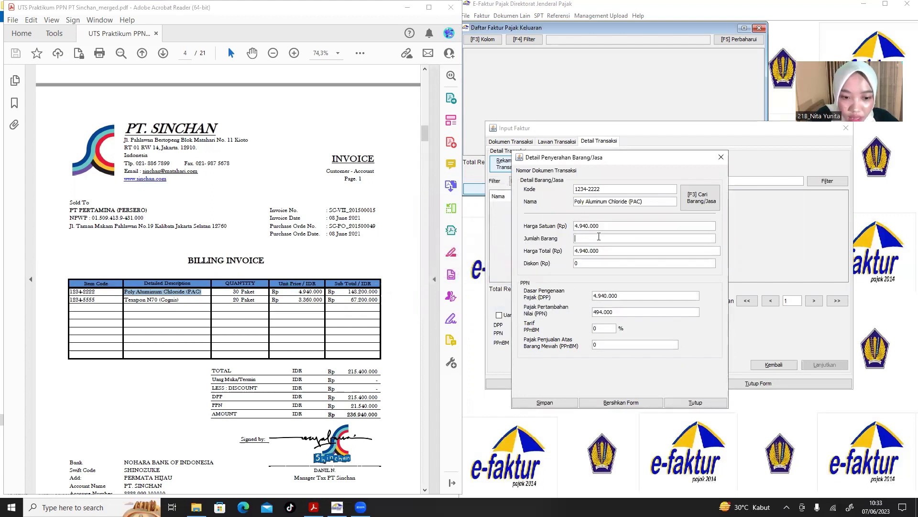
# Set the quantity to 30, save the line, and confirm adding another item.
pyautogui.click(599, 236)
pyautogui.write('309')
pyautogui.press('BackSpace')
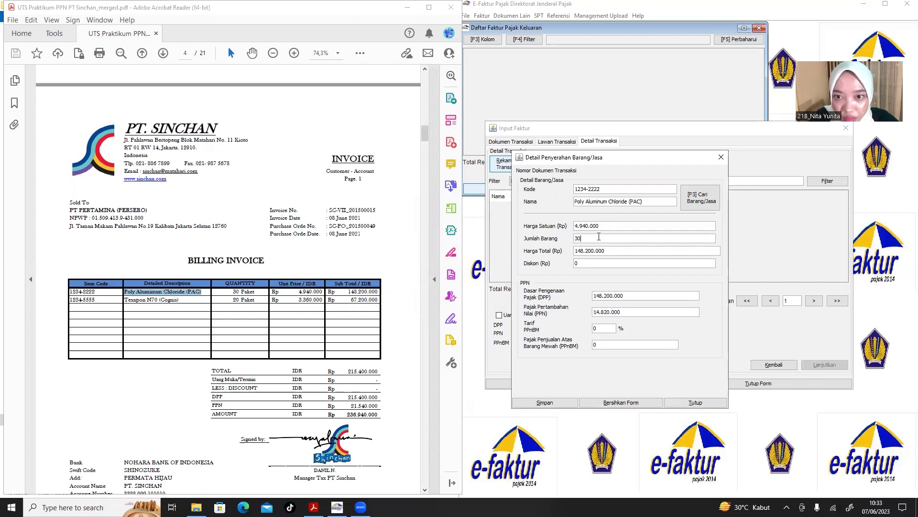
pyautogui.click(560, 404)
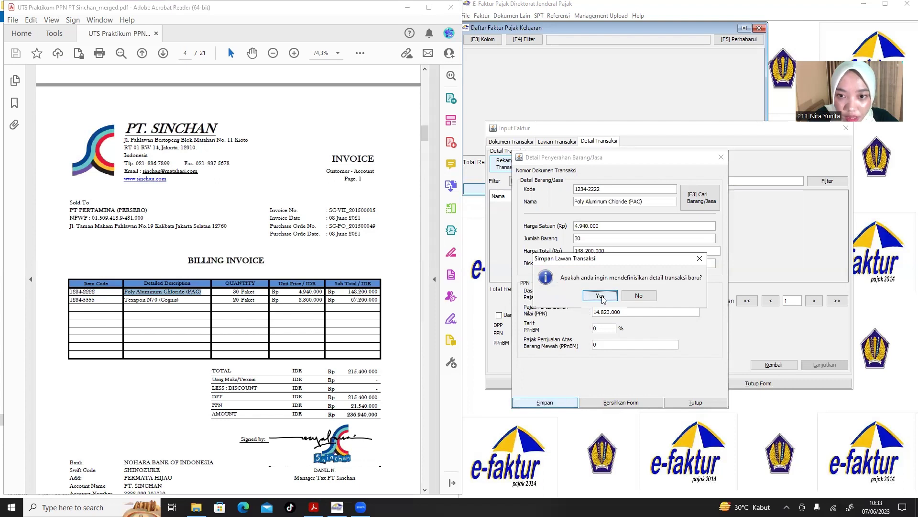
pyautogui.click(601, 298)
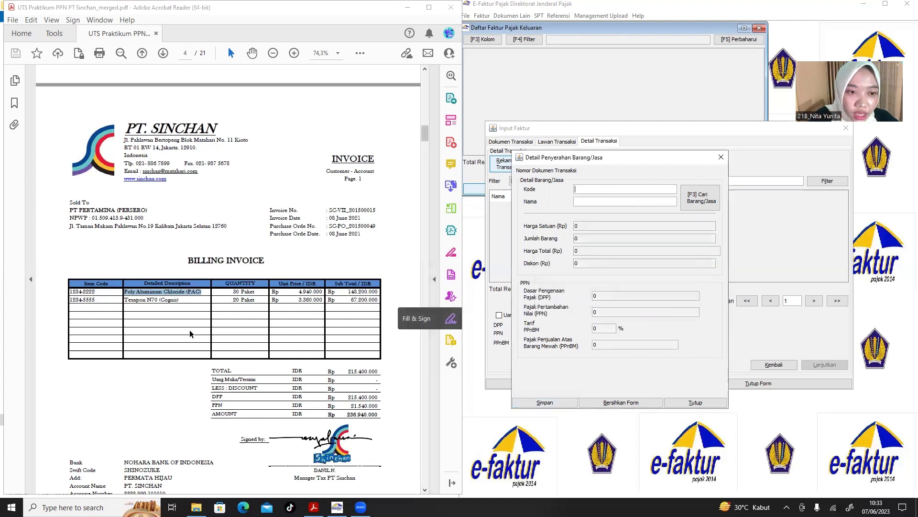
# Copy item code 1234-5555 from the invoice for the next line.
pyautogui.moveTo(99, 301); pyautogui.dragTo(69, 299)
pyautogui.hotkey('ctrl', 'c')
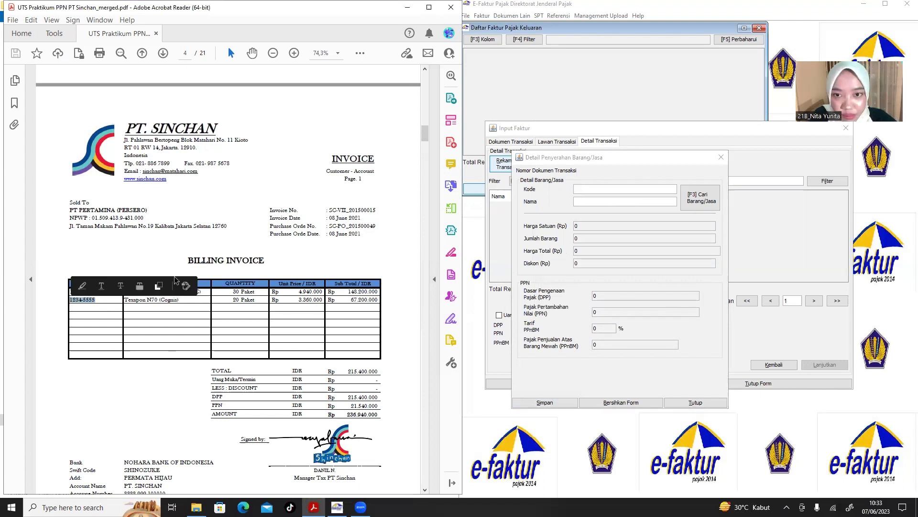
pyautogui.click(159, 285)
pyautogui.click(586, 188)
# Fill the line with code 1234-5555 and item name Texapon N70 (Cognis).
pyautogui.hotkey('ctrl', 'v')
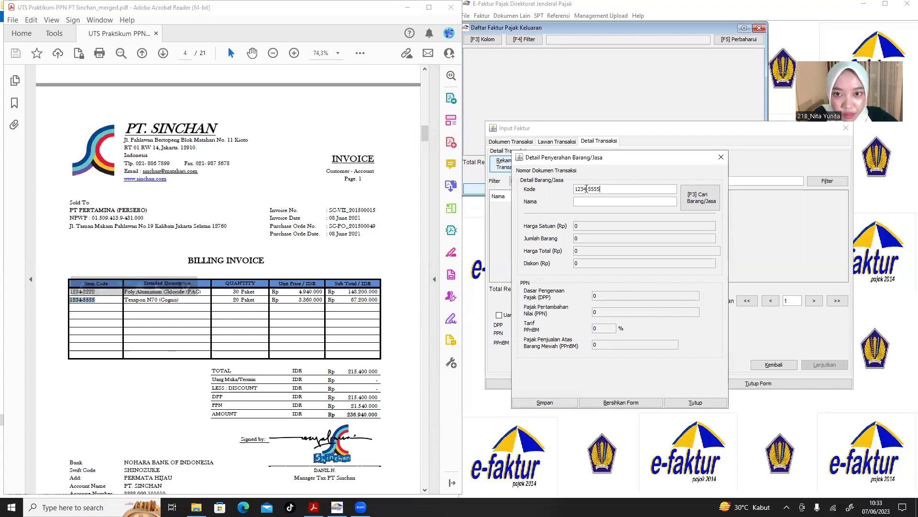
pyautogui.moveTo(123, 299)
pyautogui.mouseDown()
pyautogui.moveTo(169, 300)
pyautogui.moveTo(126, 300)
pyautogui.moveTo(136, 302)
pyautogui.mouseUp()
pyautogui.hotkey('ctrl', 'c')
pyautogui.click(181, 303)
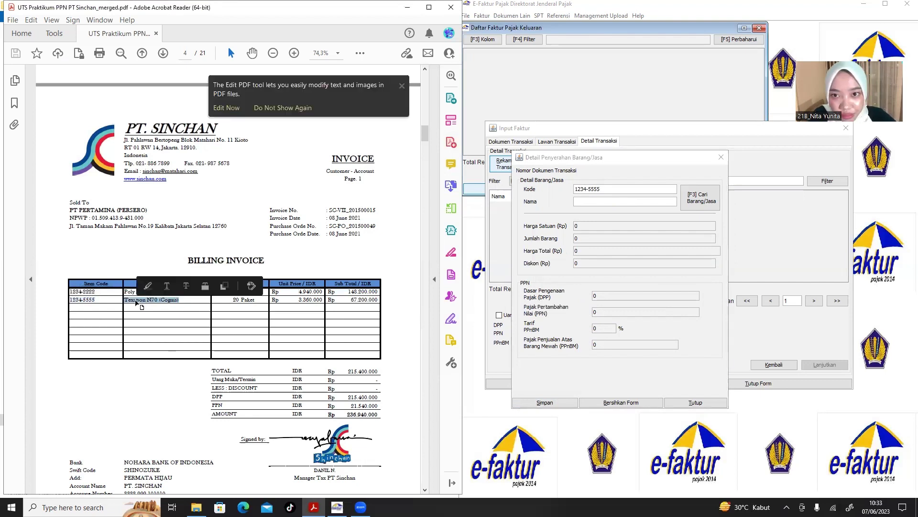
pyautogui.click(602, 201)
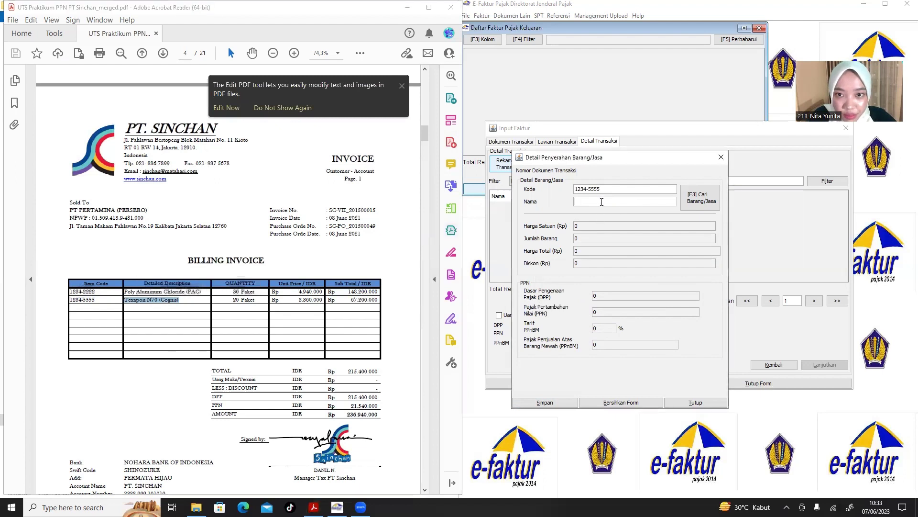
pyautogui.hotkey('ctrl', 'v')
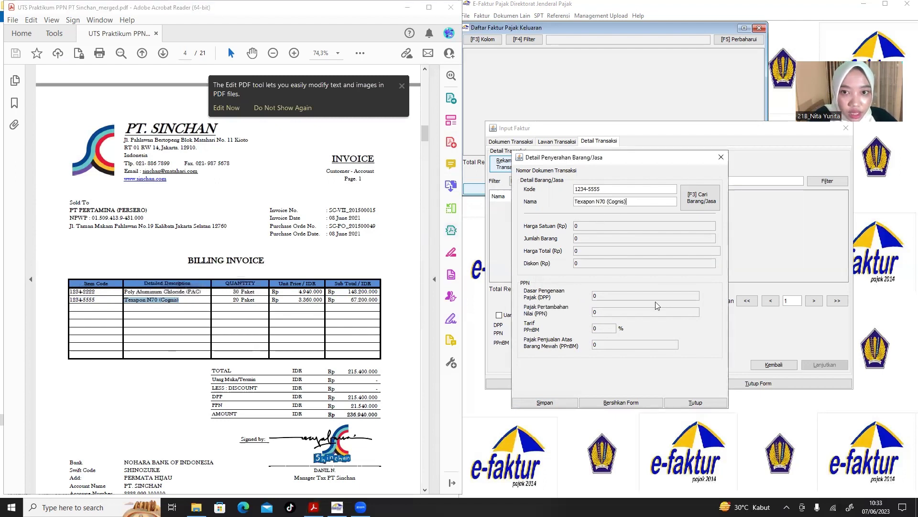
pyautogui.click(608, 264)
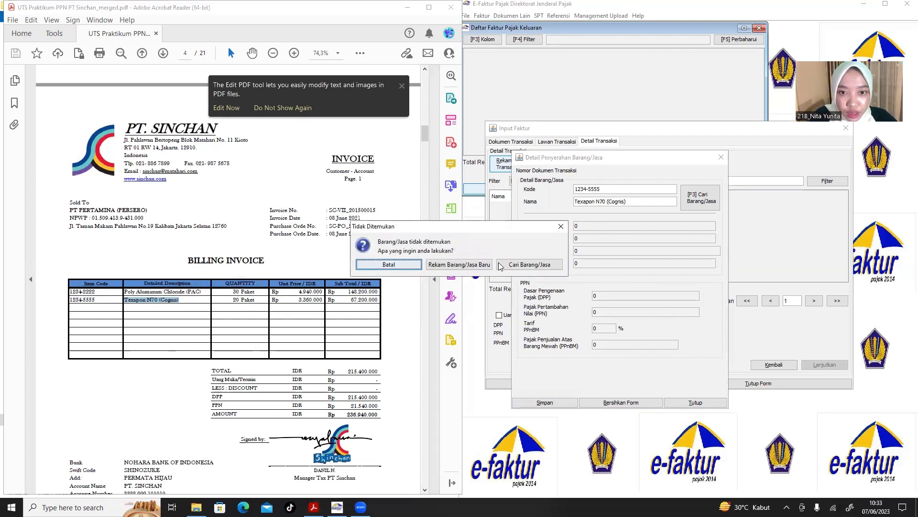
# Register Texapon N70 (Cognis) as a new product priced 3.360.000.
pyautogui.click(468, 264)
pyautogui.moveTo(494, 188); pyautogui.dragTo(665, 168)
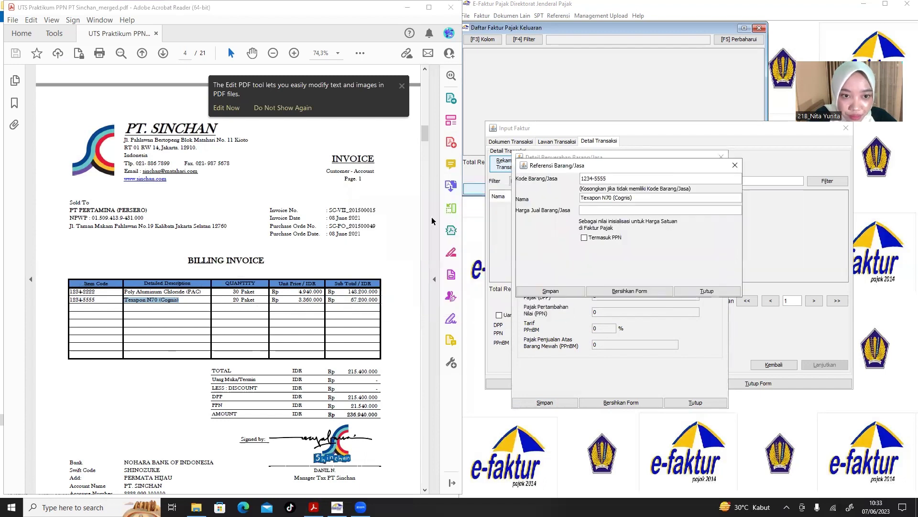
pyautogui.click(607, 209)
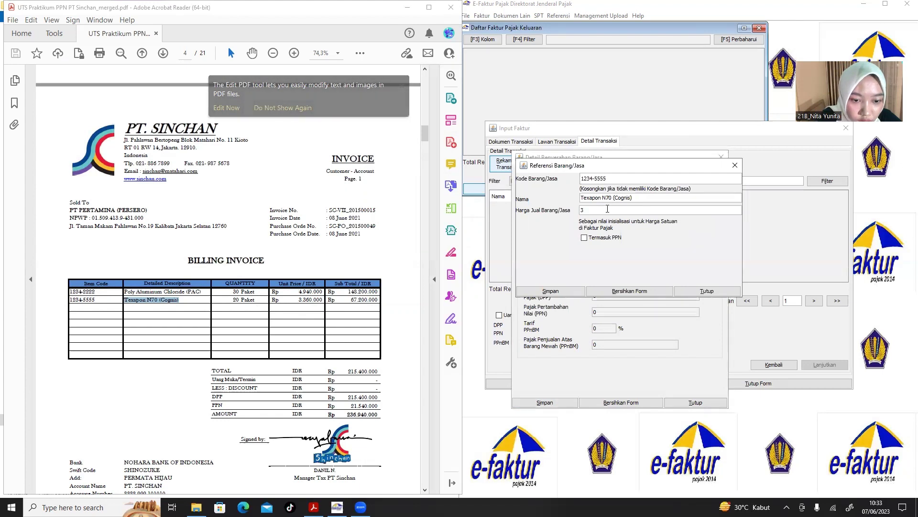
pyautogui.write('3360000')
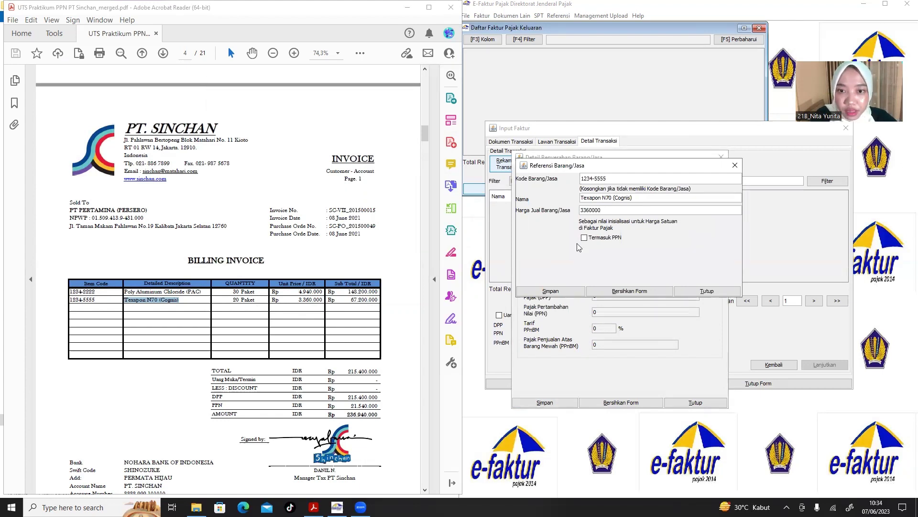
pyautogui.click(563, 291)
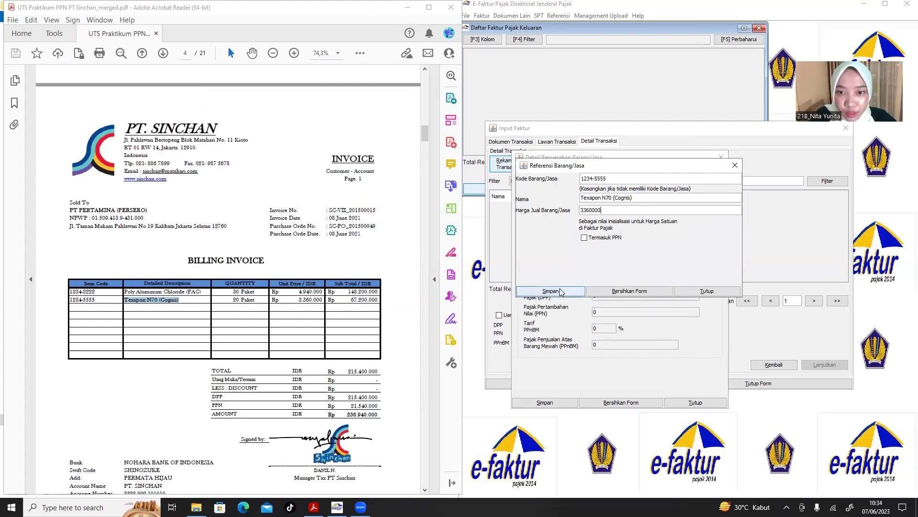
pyautogui.click(472, 273)
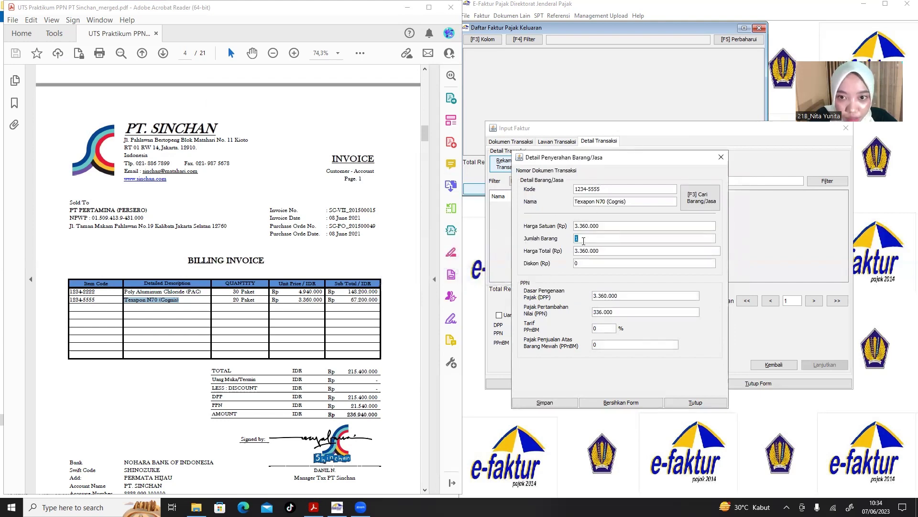
# Save the line at quantity 20 and save the PERTAMINA faktur (DPP 215.400.000, PPN 21.540.000).
pyautogui.write('20')
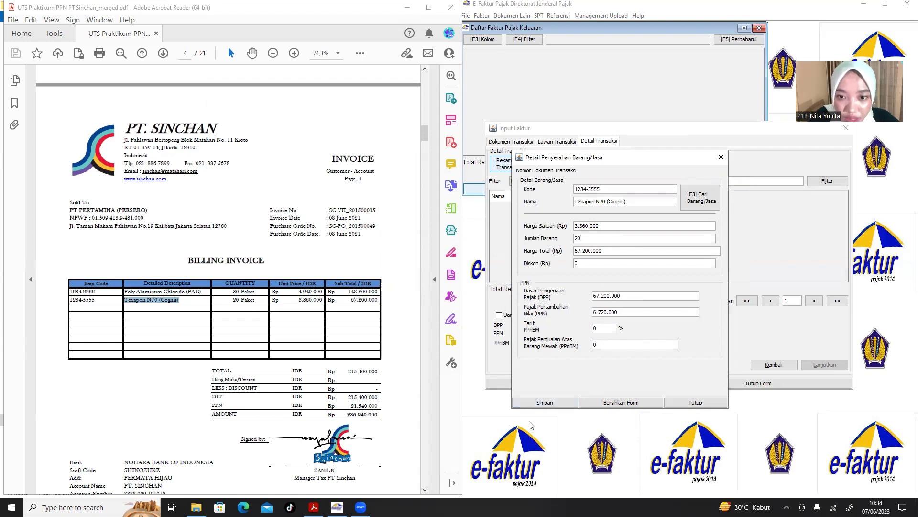
pyautogui.click(544, 403)
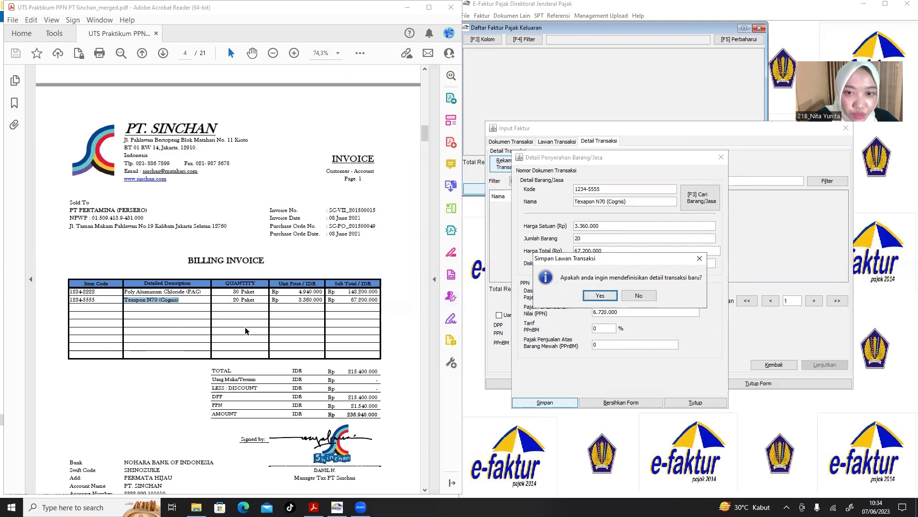
pyautogui.click(639, 296)
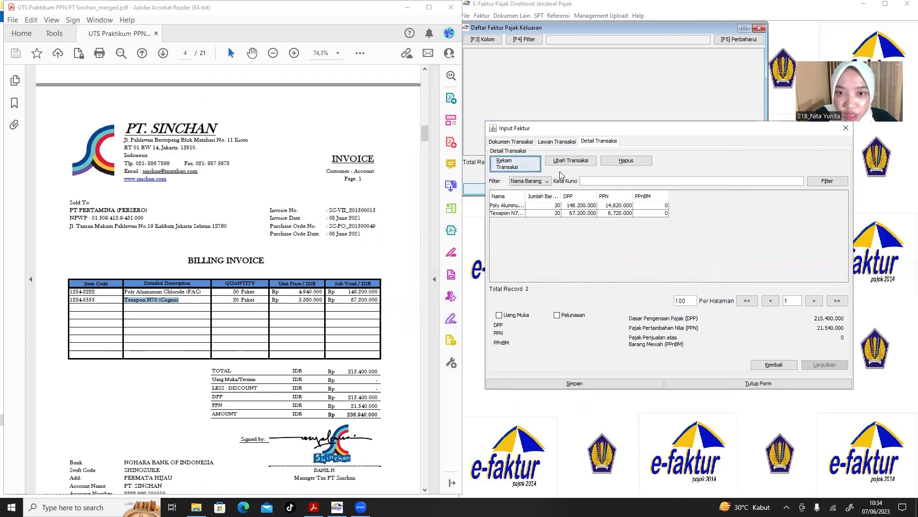
pyautogui.click(574, 383)
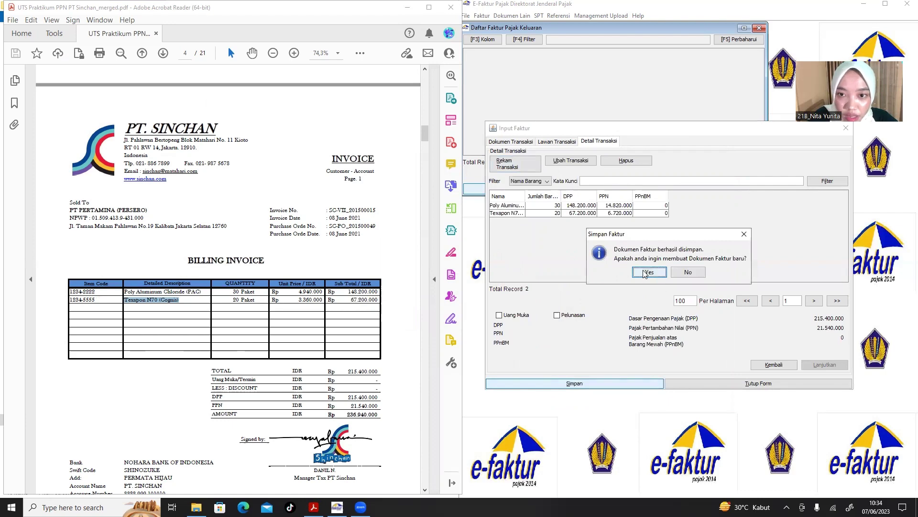
pyautogui.click(649, 272)
pyautogui.click(221, 308)
pyautogui.scroll(-10, 218, 309)
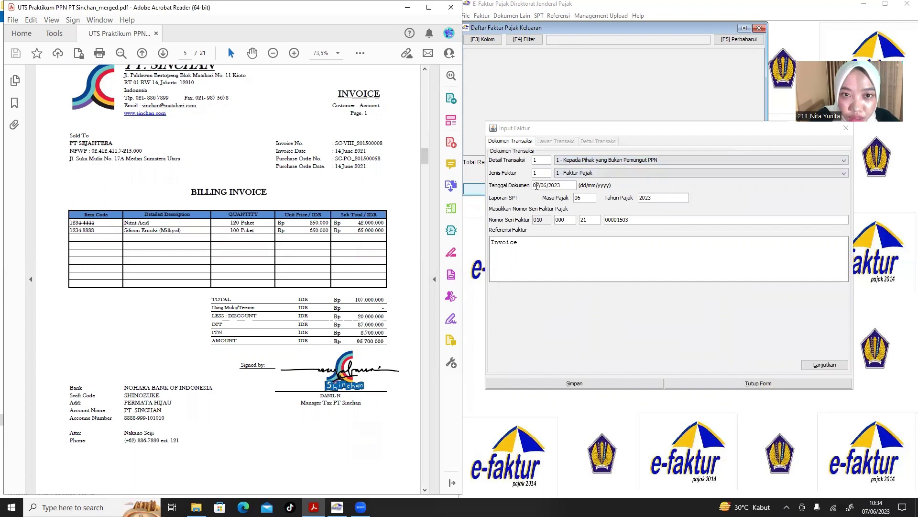
pyautogui.click(537, 185)
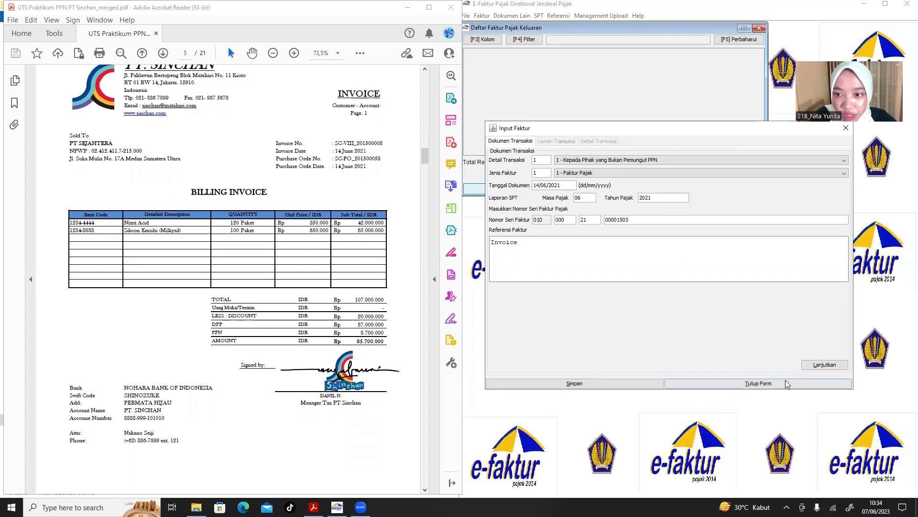
pyautogui.click(824, 364)
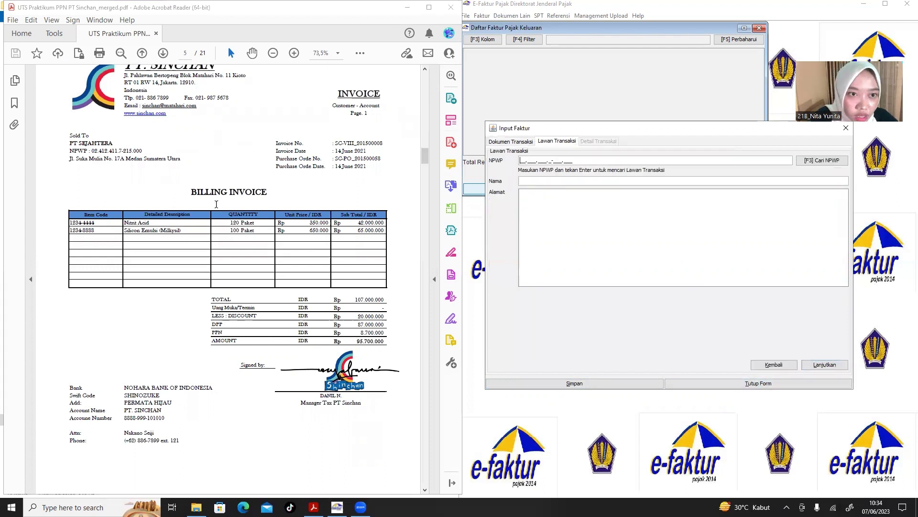
# Copy PT SEJAHTERA's NPWP, name and Medan address from the invoice into Lawan Transaksi.
pyautogui.moveTo(146, 149); pyautogui.dragTo(93, 152)
pyautogui.hotkey('ctrl', 'c')
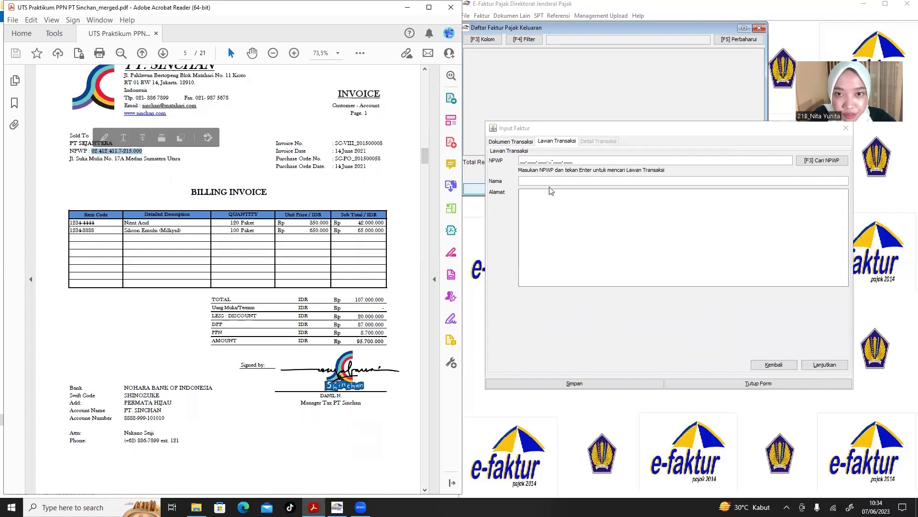
pyautogui.click(522, 161)
pyautogui.hotkey('ctrl', 'v')
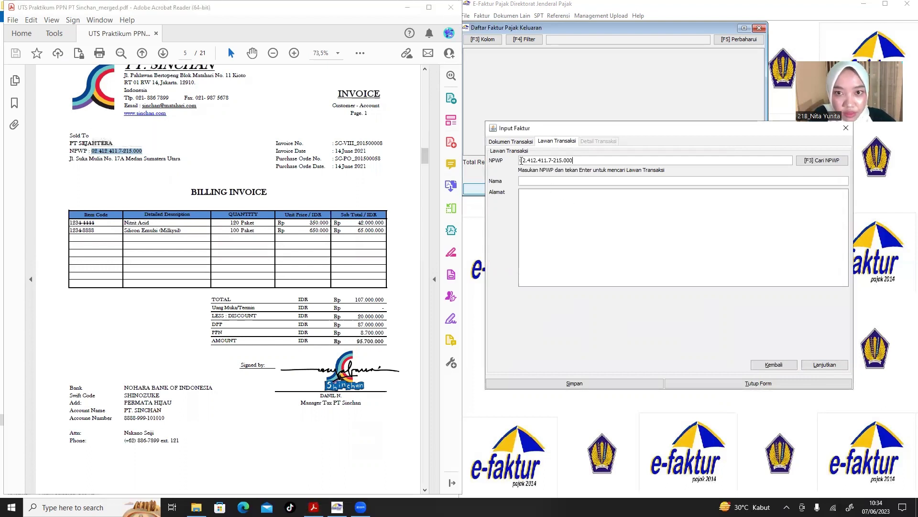
pyautogui.moveTo(116, 147); pyautogui.dragTo(72, 146)
pyautogui.hotkey('ctrl', 'c')
pyautogui.click(116, 143)
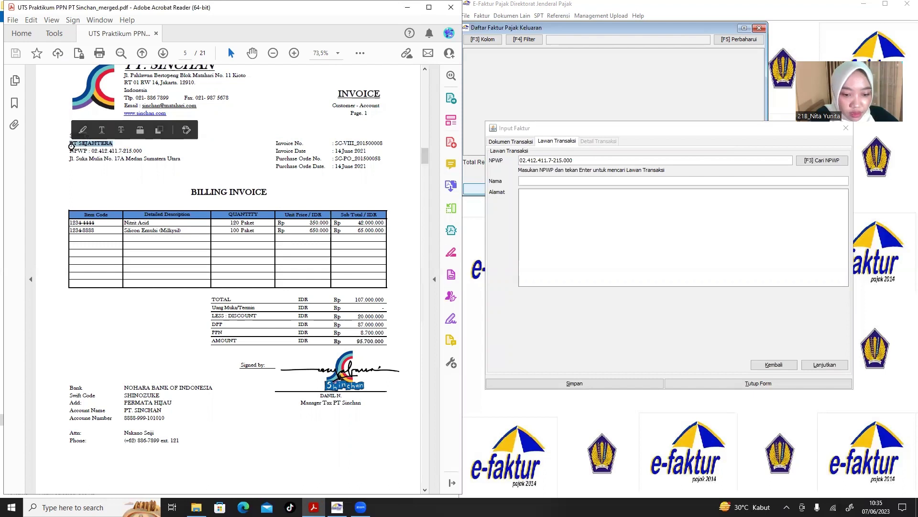
pyautogui.click(555, 181)
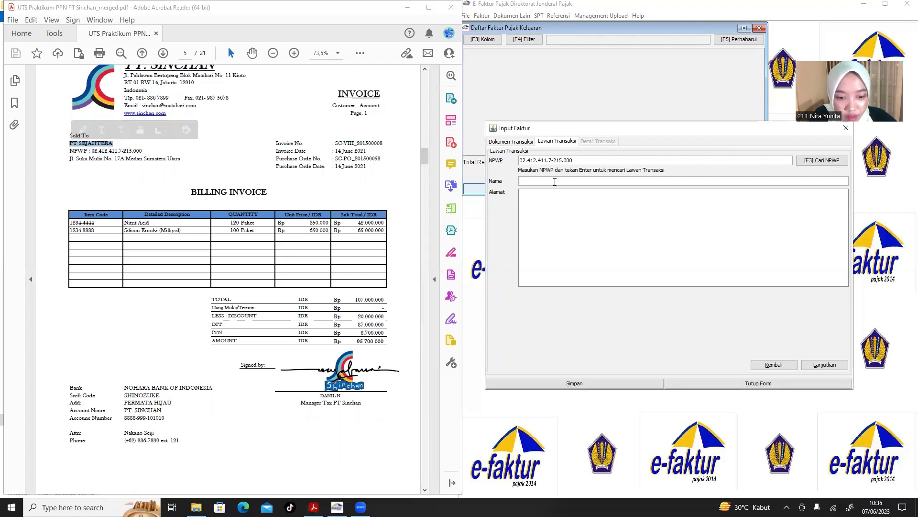
pyautogui.hotkey('ctrl', 'v')
pyautogui.click(187, 159)
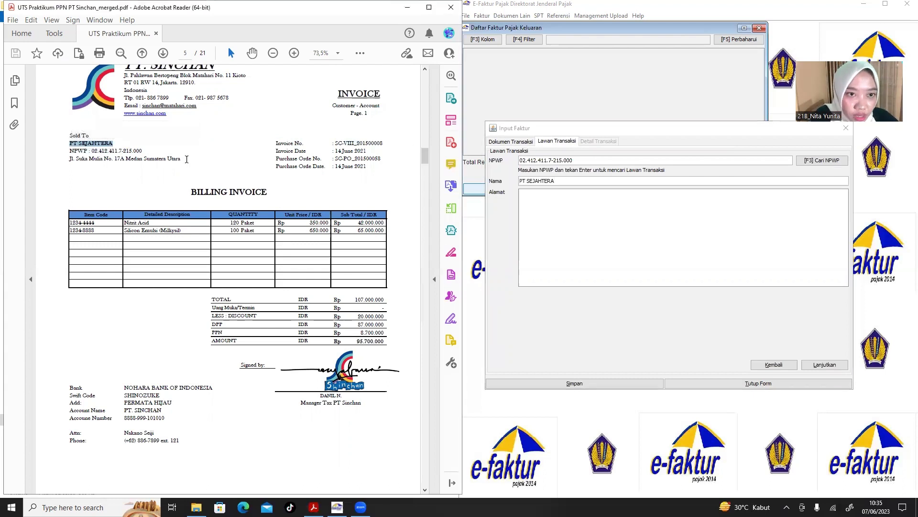
pyautogui.moveTo(182, 159); pyautogui.dragTo(50, 162)
pyautogui.hotkey('ctrl', 'c')
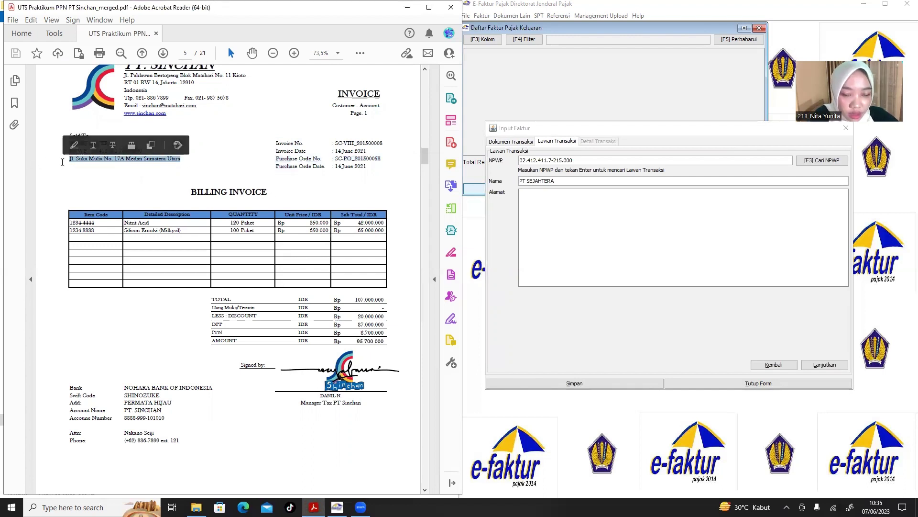
pyautogui.click(536, 196)
pyautogui.hotkey('ctrl', 'v')
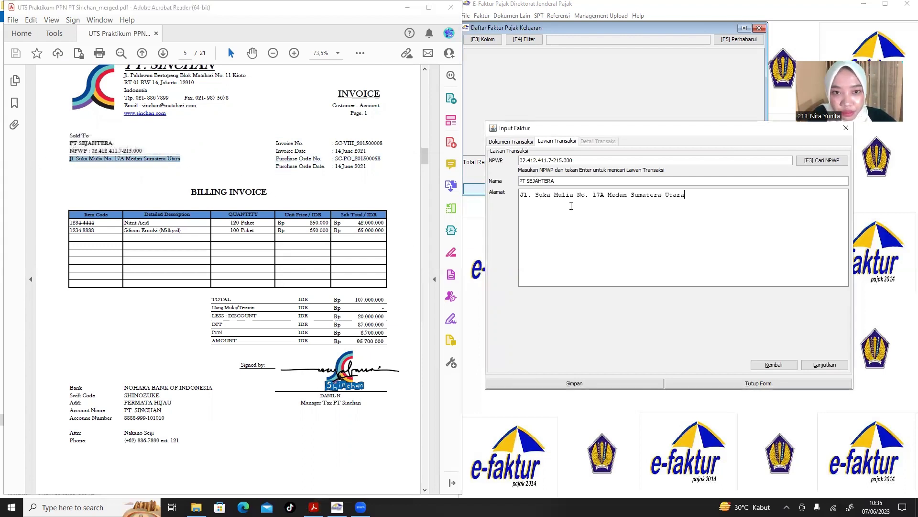
pyautogui.click(827, 363)
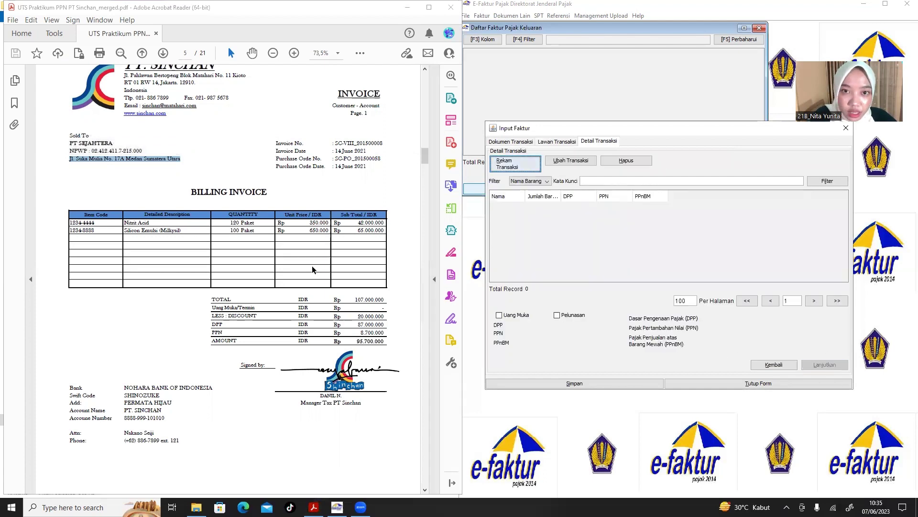
# Start a transaction line with item code 1234-4444 and name Nitrit Acid.
pyautogui.click(522, 163)
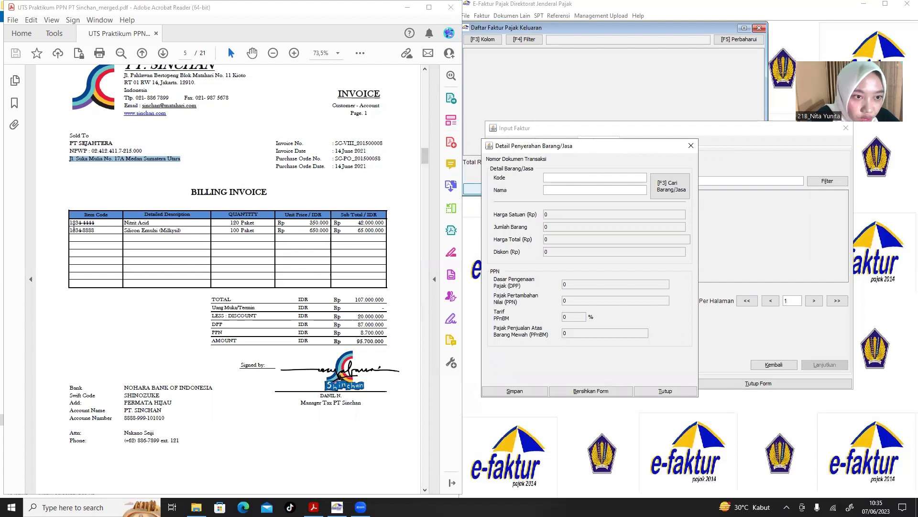
pyautogui.moveTo(98, 223); pyautogui.dragTo(70, 222)
pyautogui.hotkey('ctrl', 'c')
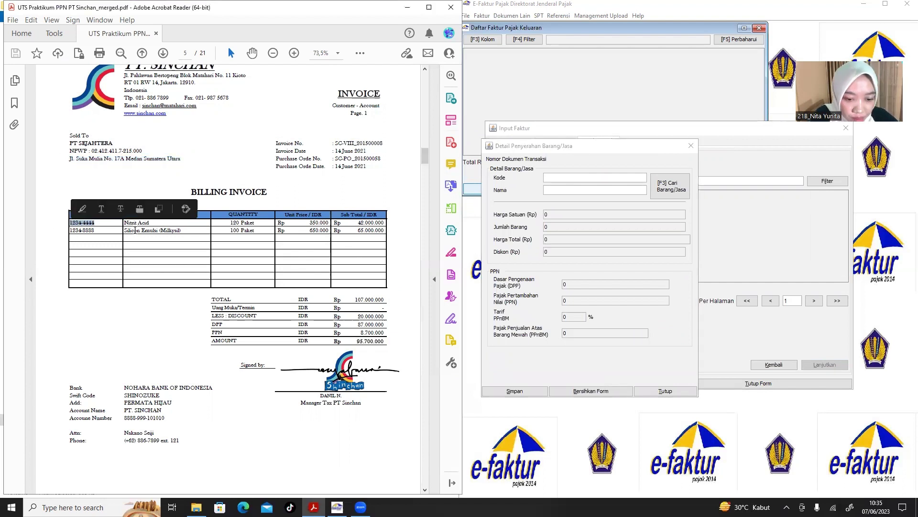
pyautogui.click(553, 177)
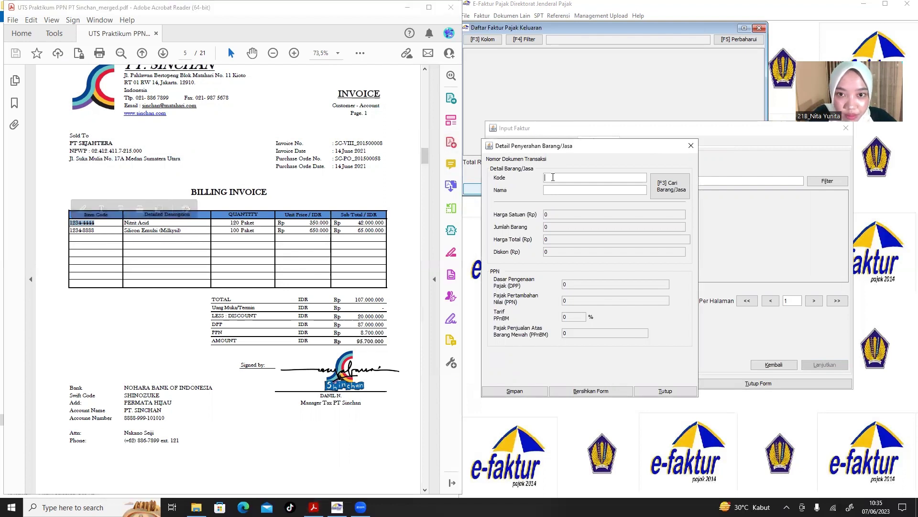
pyautogui.hotkey('ctrl', 'v')
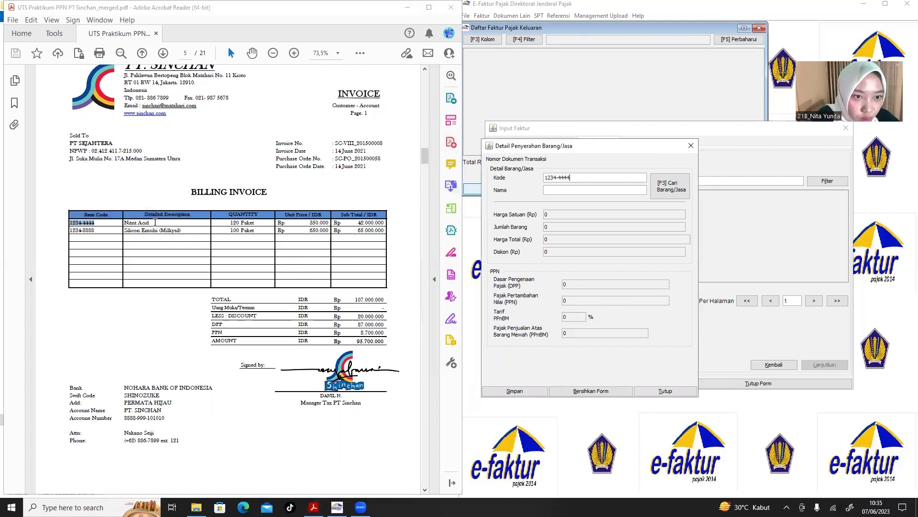
pyautogui.click(146, 223)
pyautogui.moveTo(148, 222); pyautogui.dragTo(130, 224)
pyautogui.hotkey('ctrl', 'c')
pyautogui.click(150, 223)
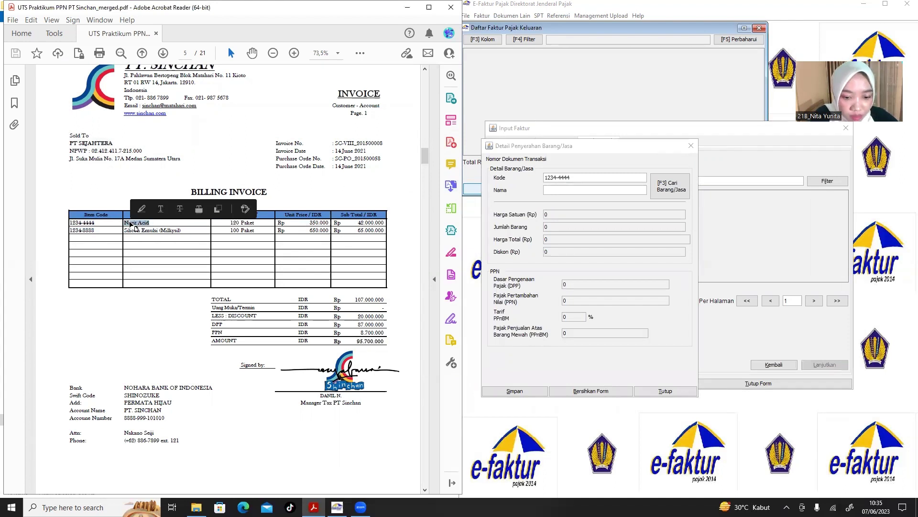
pyautogui.click(552, 189)
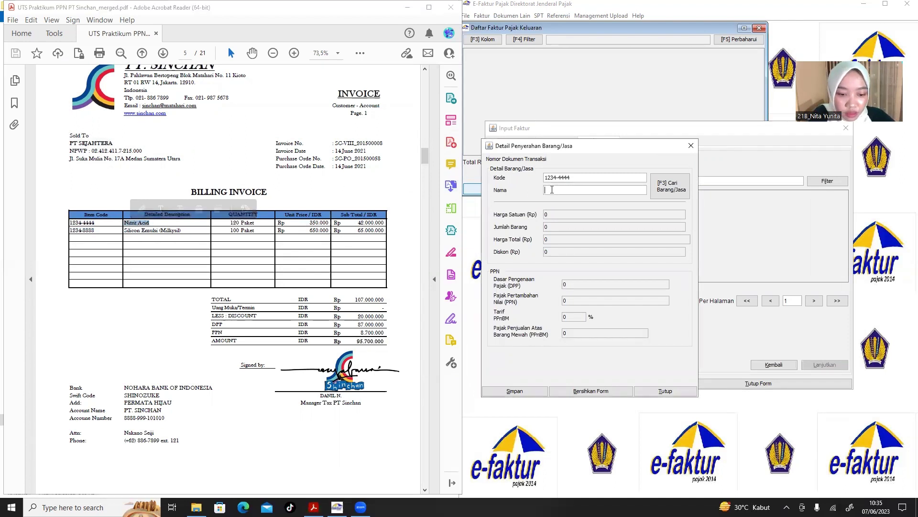
pyautogui.hotkey('ctrl', 'v')
pyautogui.click(575, 223)
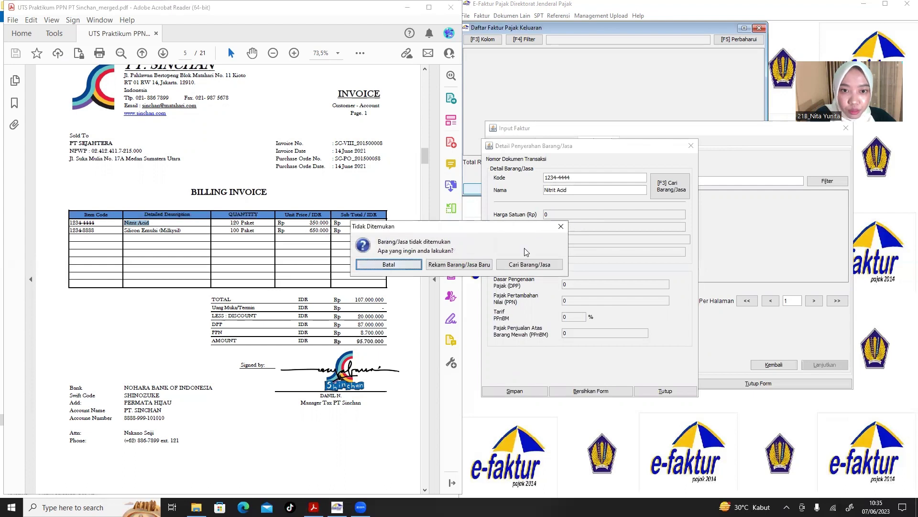
# Register Nitrit Acid as a new product priced 350.000.
pyautogui.click(459, 265)
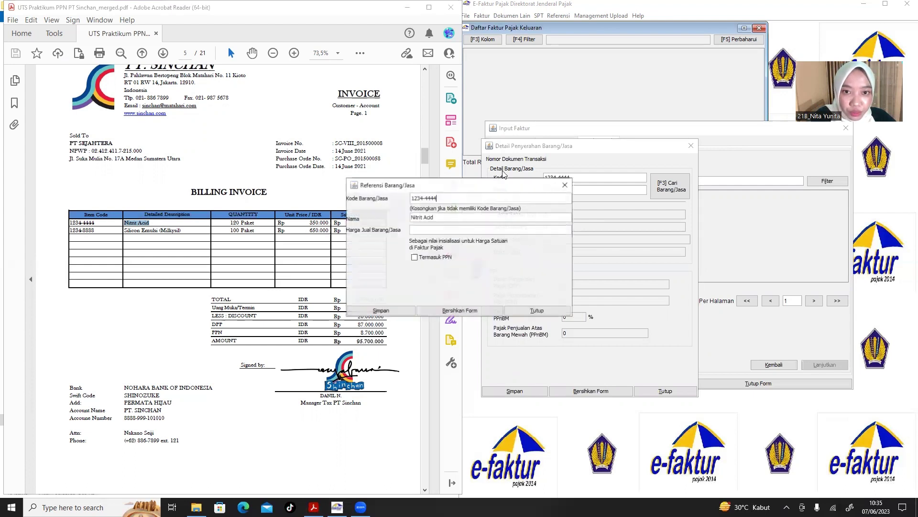
pyautogui.moveTo(495, 190); pyautogui.dragTo(646, 174)
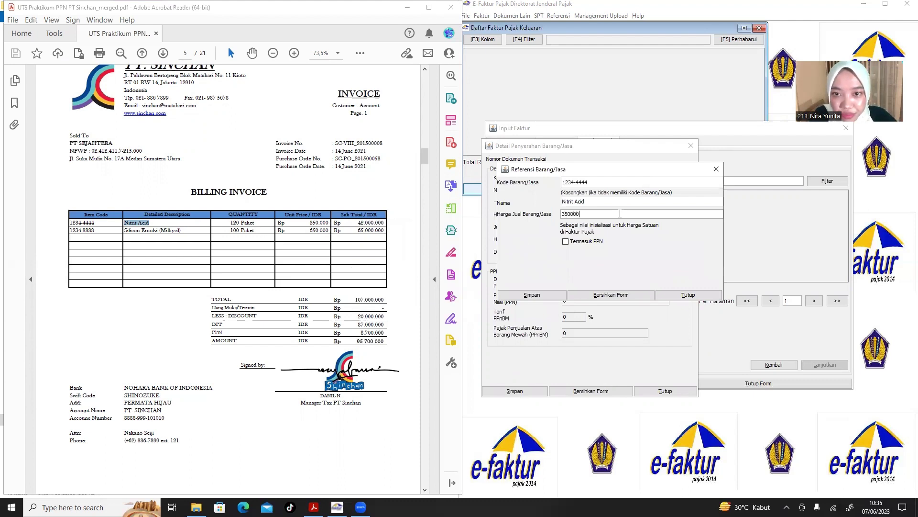
pyautogui.click(532, 295)
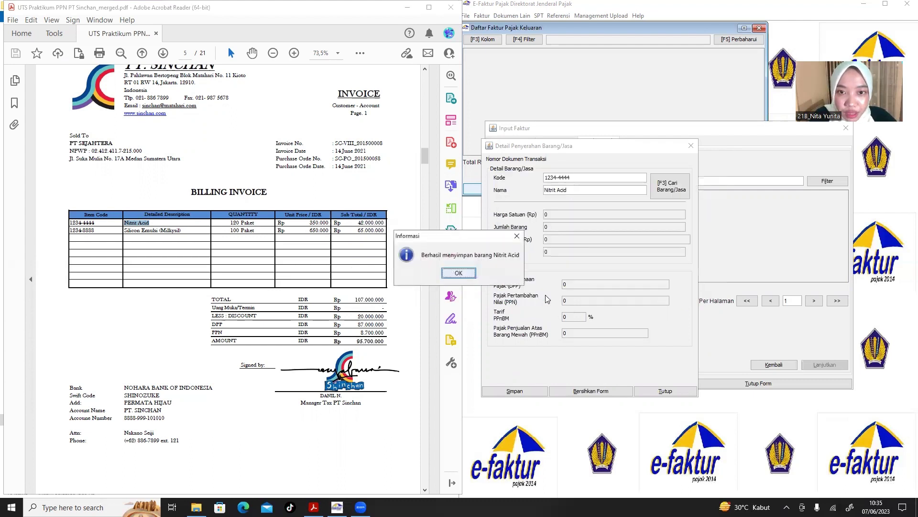
pyautogui.click(458, 273)
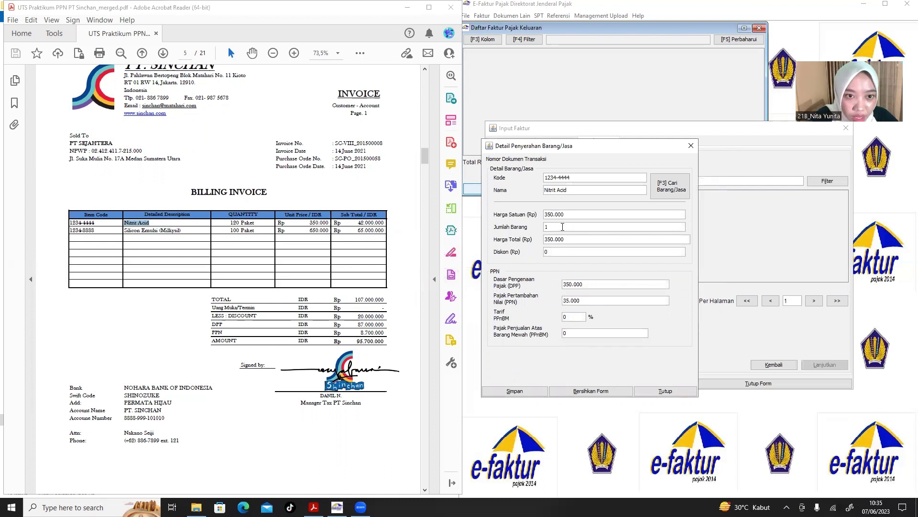
# Save the Nitrit Acid line at quantity 120 and confirm adding another item.
pyautogui.write('20')
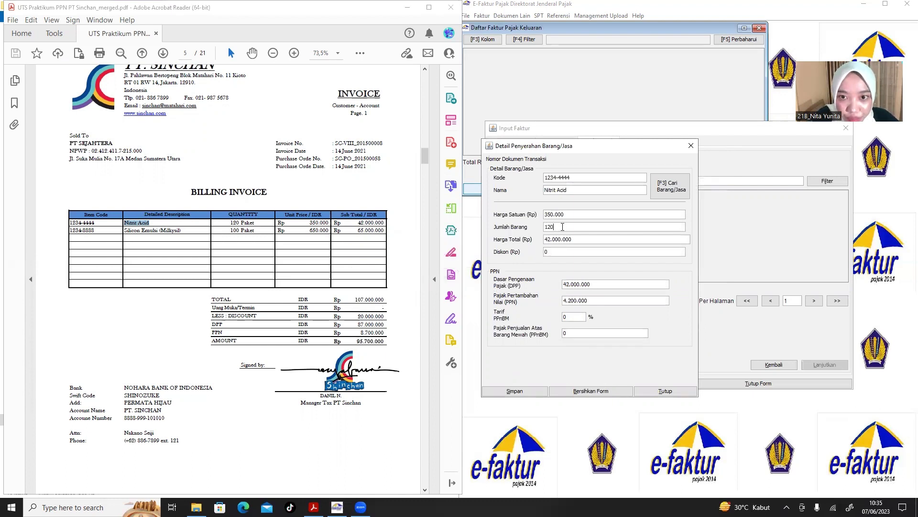
pyautogui.click(530, 389)
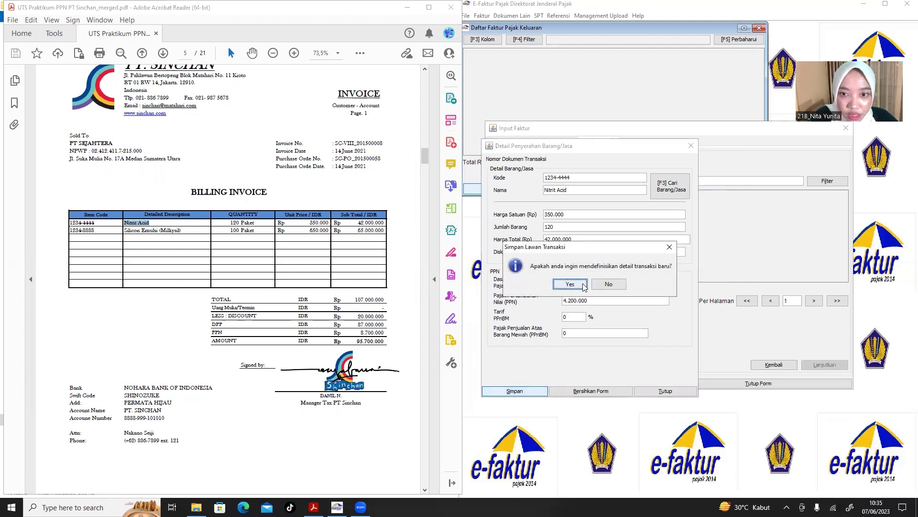
pyautogui.click(558, 286)
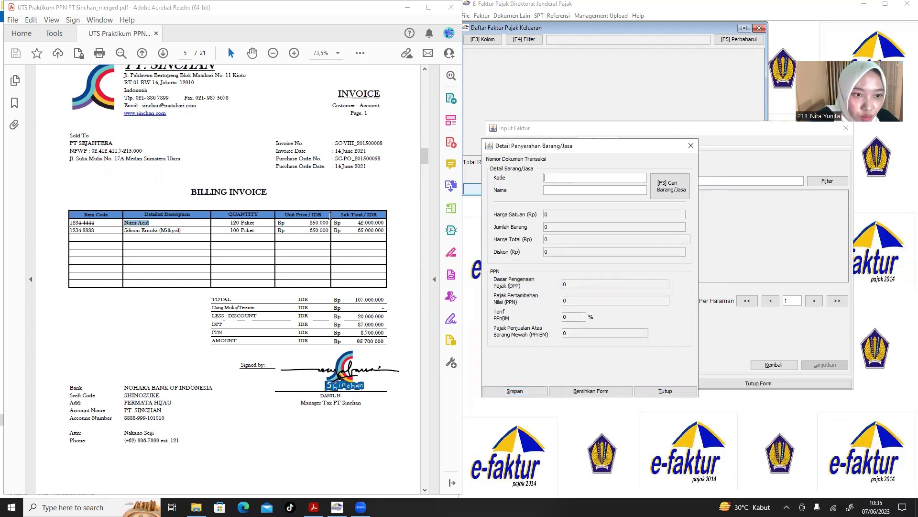
# Fill the next line with code 1234-8888 and item name Silicon Emulsi (Milkysil).
pyautogui.click(99, 233)
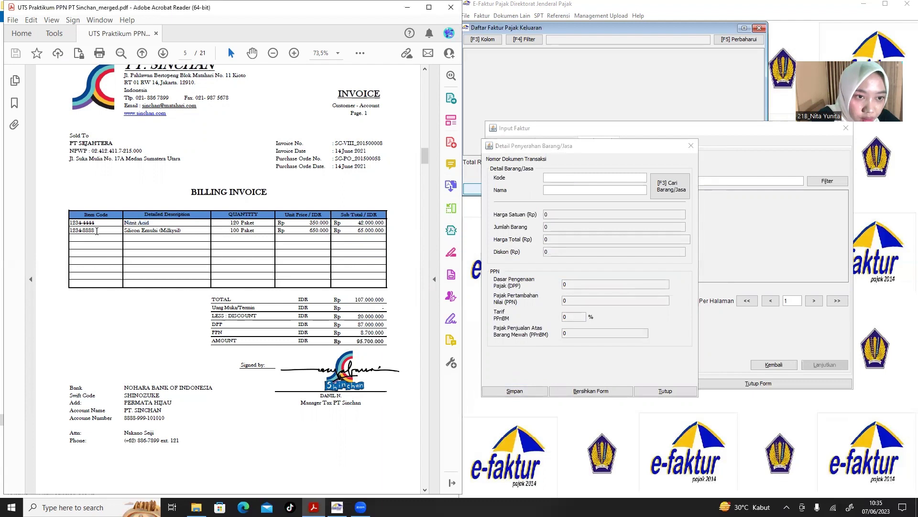
pyautogui.moveTo(91, 232); pyautogui.dragTo(75, 232)
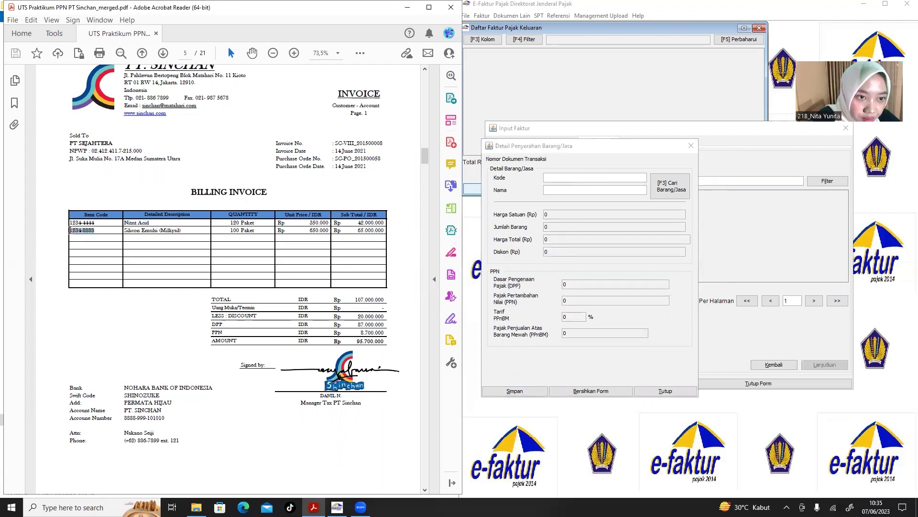
pyautogui.click(553, 177)
pyautogui.write('1234-8888')
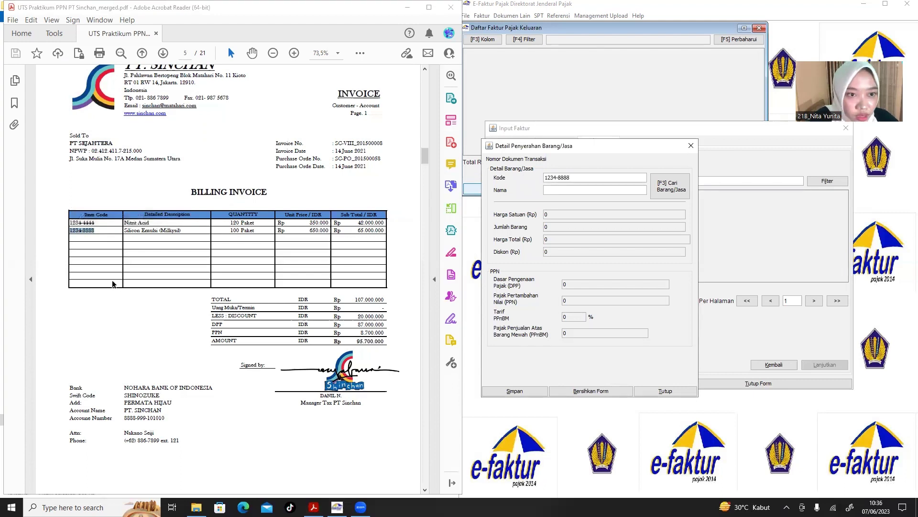
pyautogui.click(186, 233)
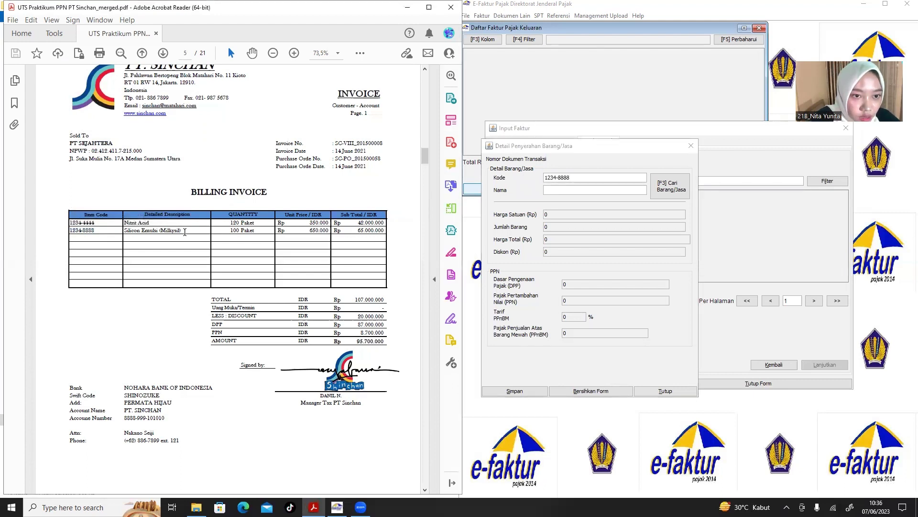
pyautogui.moveTo(184, 232); pyautogui.dragTo(126, 232)
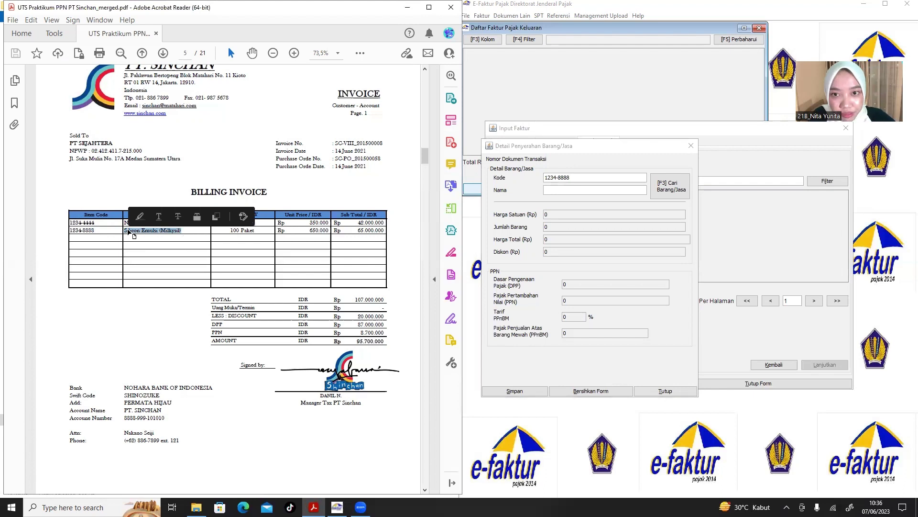
pyautogui.hotkey('ctrl', 'c')
pyautogui.hotkey('alt', 'Tab')
pyautogui.press('Tab')
pyautogui.hotkey('ctrl', 'v')
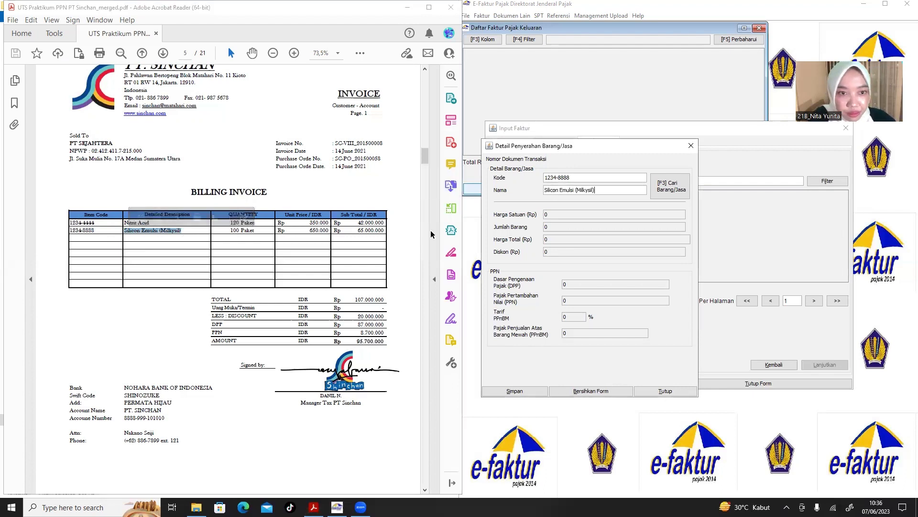
pyautogui.press('Return')
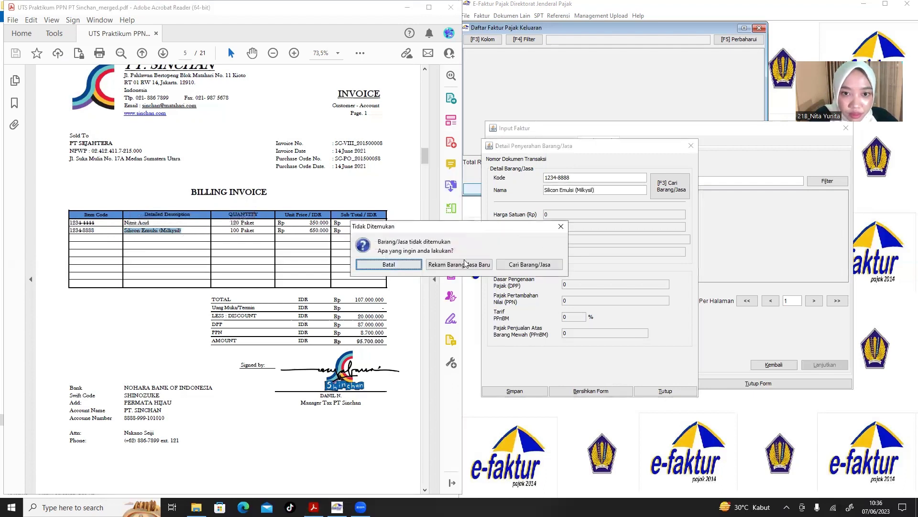
# Register Silicon Emulsi (Milkysil) as a new product priced 650.000.
pyautogui.click(465, 263)
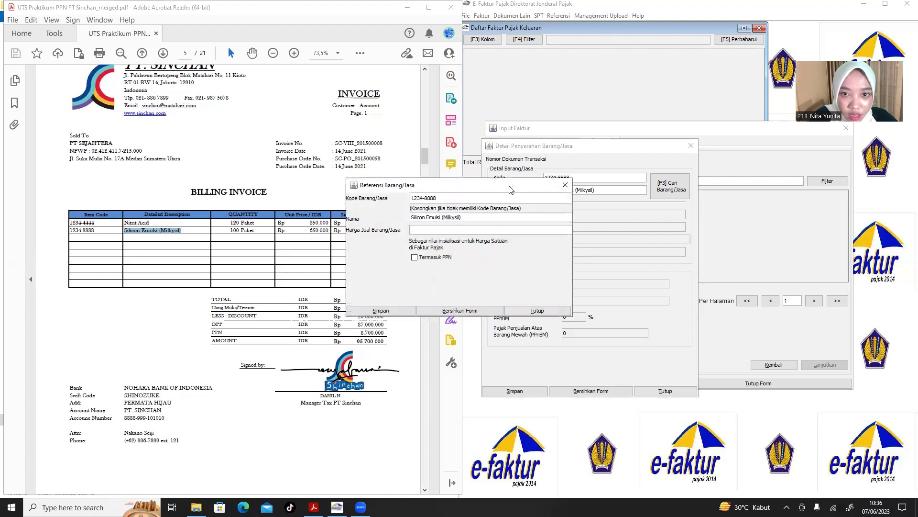
pyautogui.moveTo(511, 190); pyautogui.dragTo(665, 173)
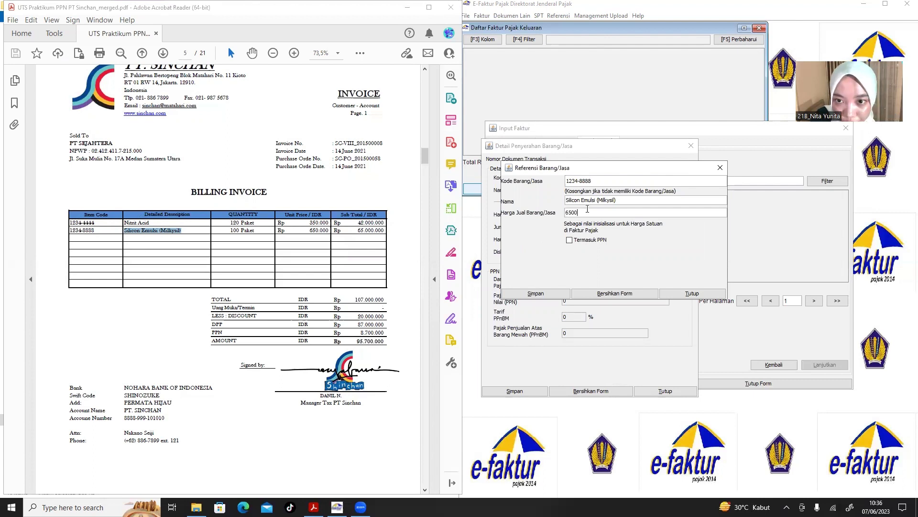
pyautogui.click(540, 294)
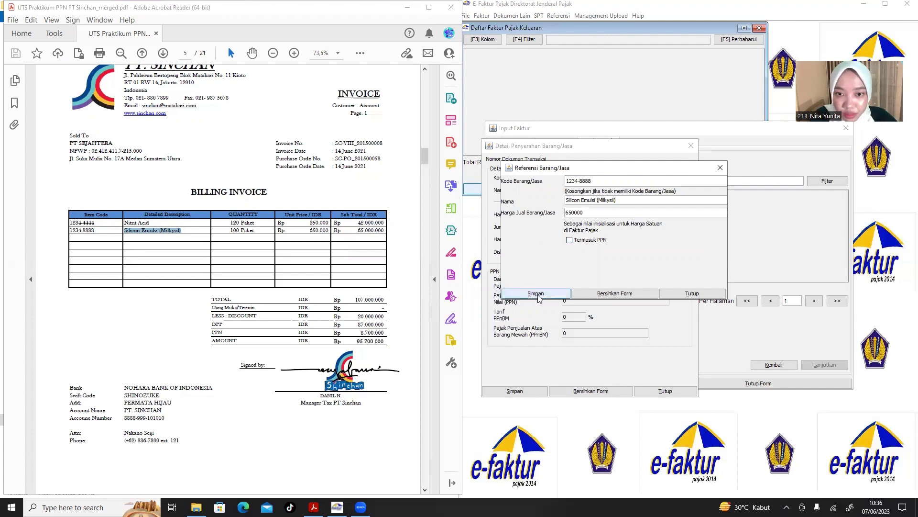
pyautogui.click(461, 273)
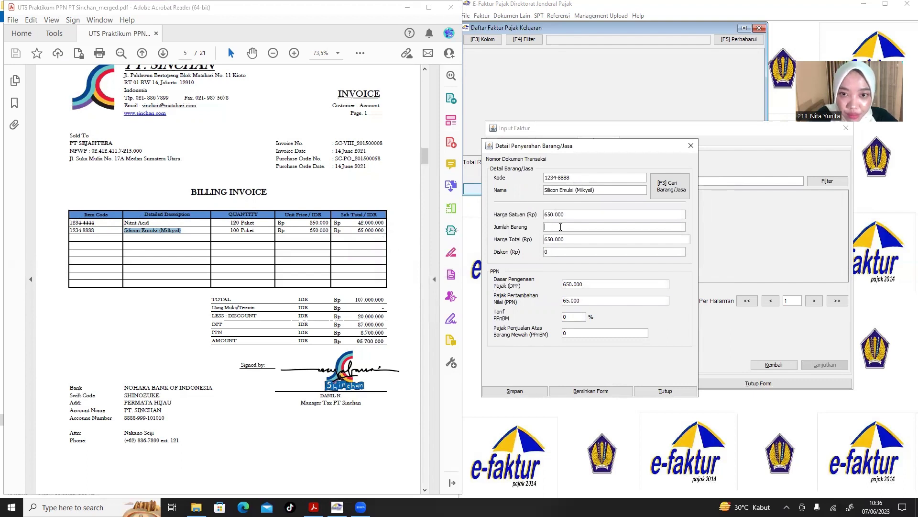
# Save the line at quantity 100 and save the SEJAHTERA faktur (DPP 107.000.000, PPN 10.700.000).
pyautogui.write('00')
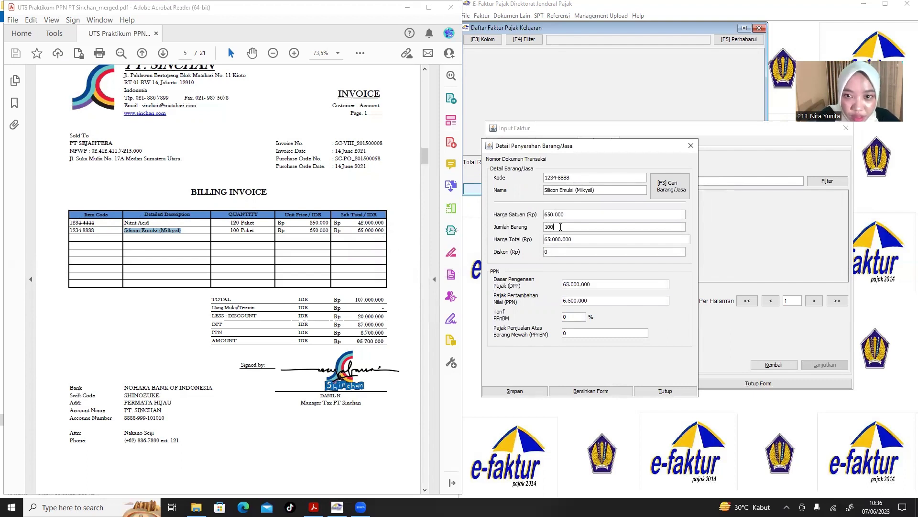
pyautogui.click(528, 390)
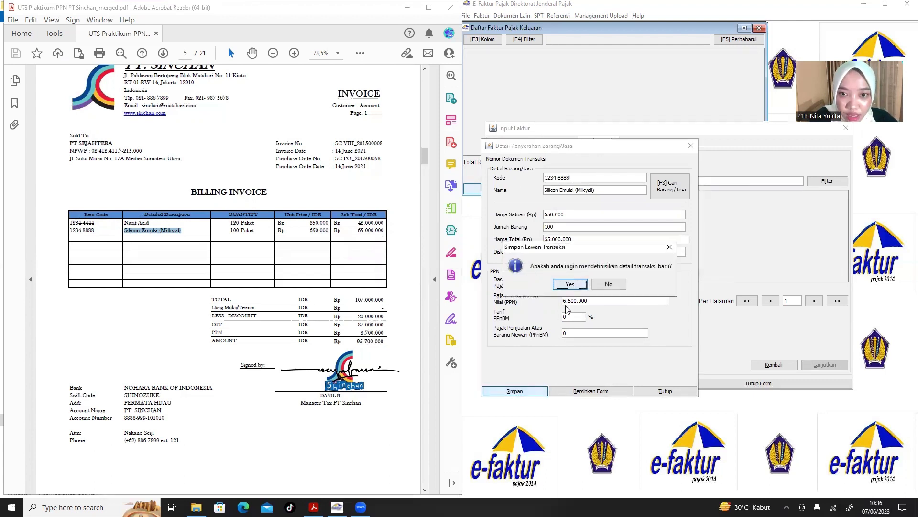
pyautogui.click(606, 284)
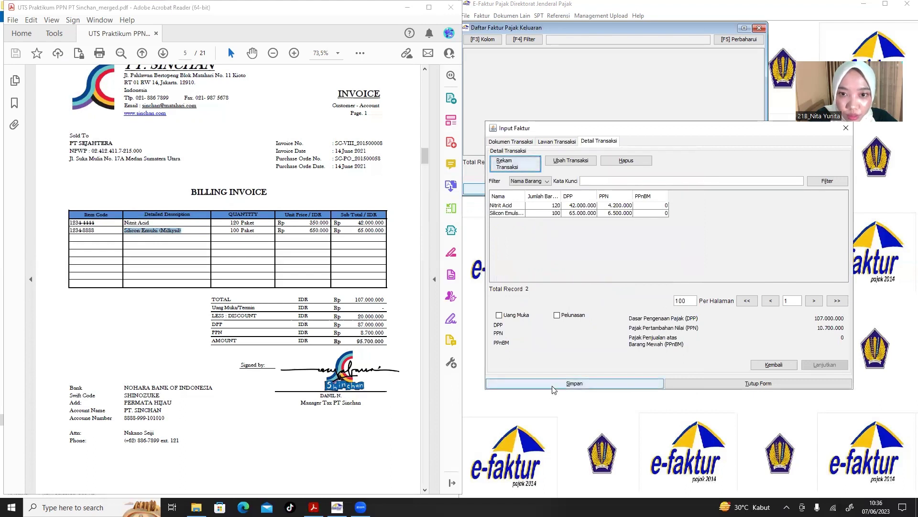
pyautogui.click(575, 383)
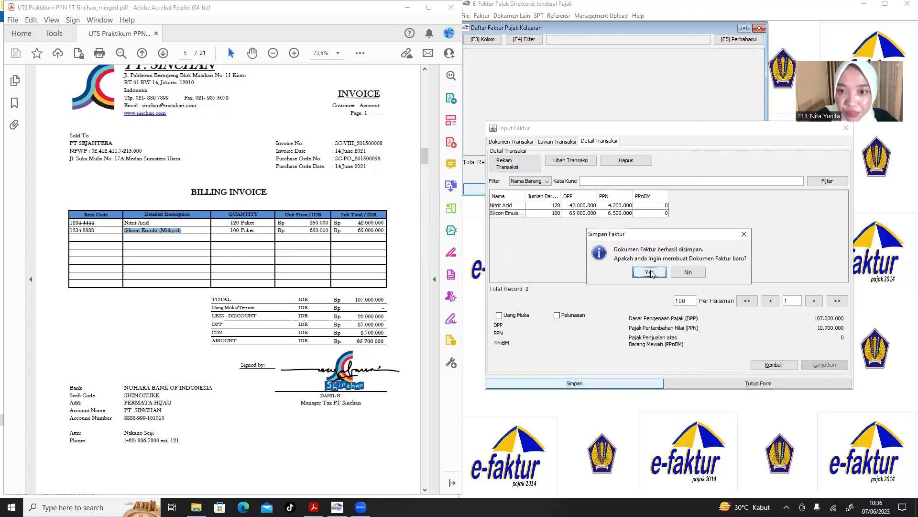
pyautogui.click(649, 272)
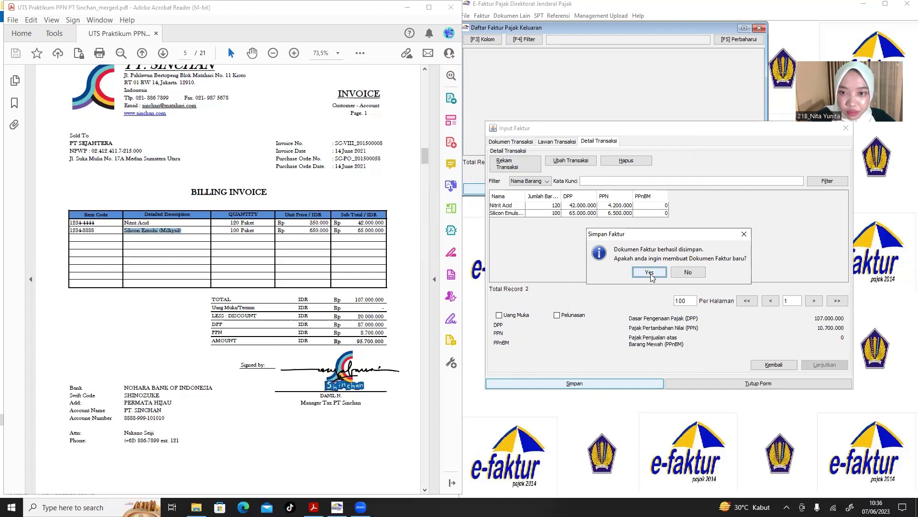
pyautogui.click(234, 274)
pyautogui.scroll(-8, 233, 273)
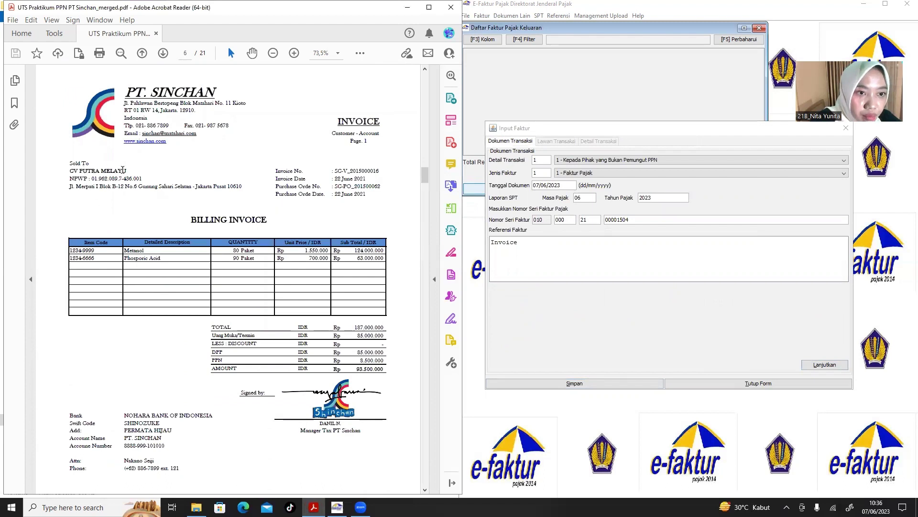
pyautogui.click(678, 158)
pyautogui.click(668, 168)
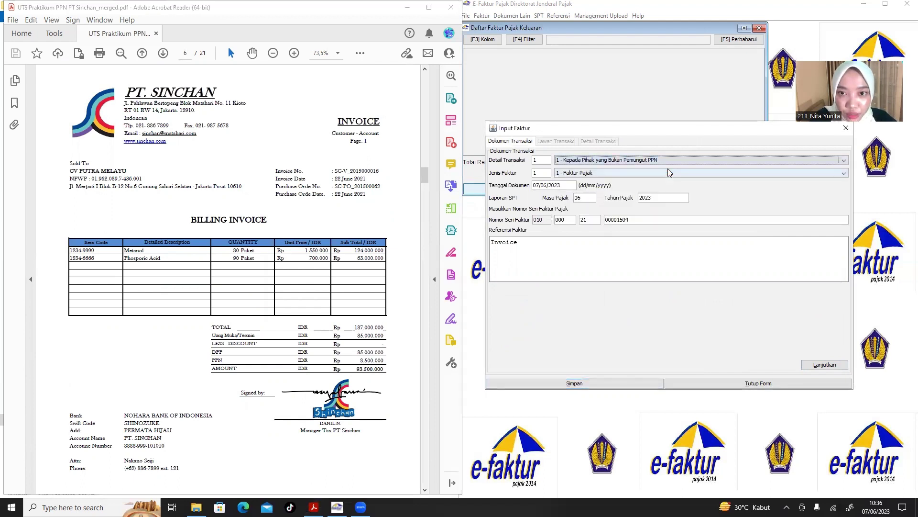
pyautogui.click(539, 185)
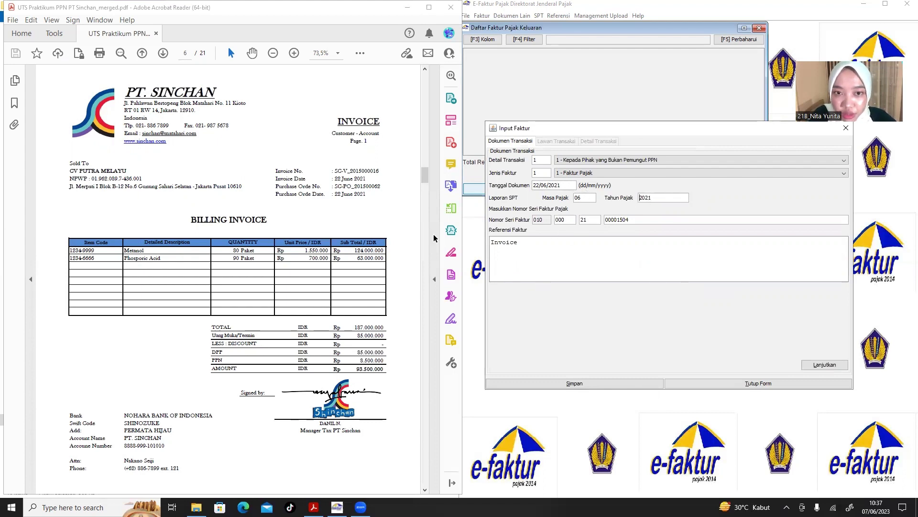
pyautogui.click(833, 365)
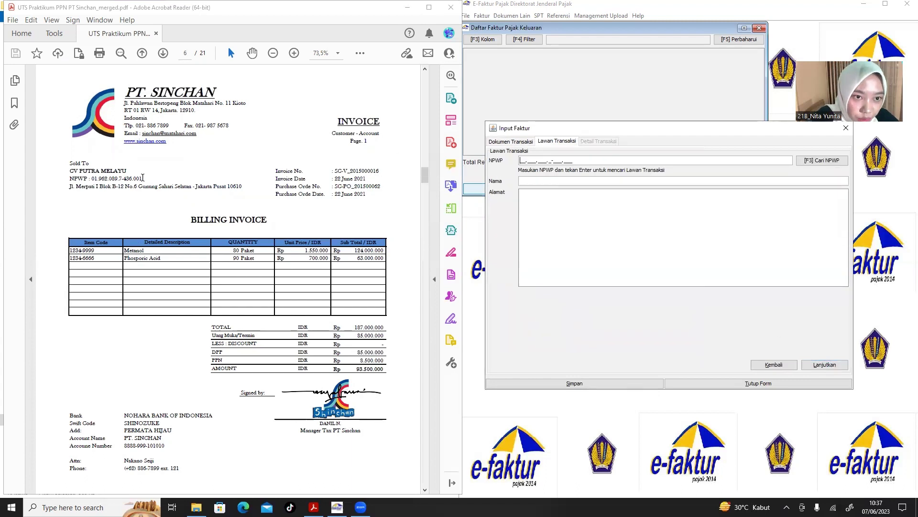
# Copy the buyer's NPWP and the name CV PUTRA MELAYU from the invoice into Lawan Transaksi.
pyautogui.moveTo(143, 177); pyautogui.dragTo(92, 178)
pyautogui.hotkey('ctrl', 'c')
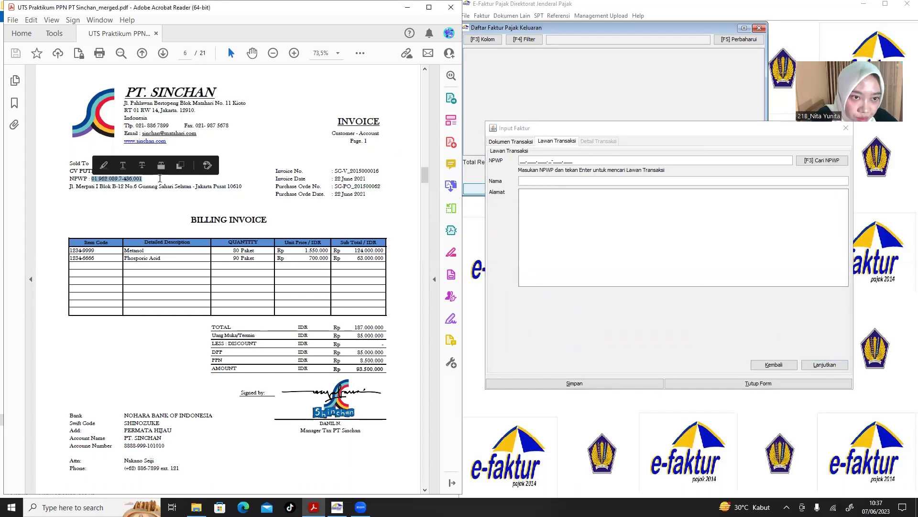
pyautogui.click(522, 161)
pyautogui.hotkey('ctrl', 'v')
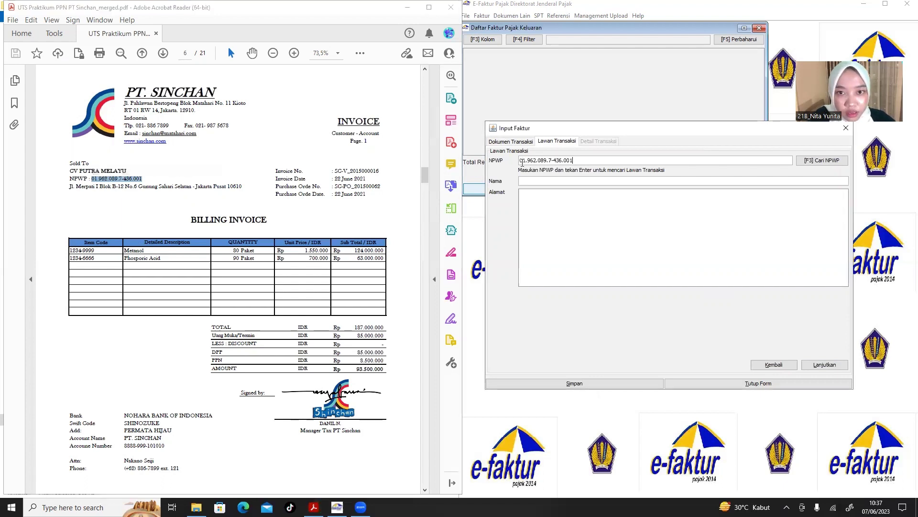
pyautogui.moveTo(125, 171); pyautogui.dragTo(65, 172)
pyautogui.hotkey('ctrl', 'c')
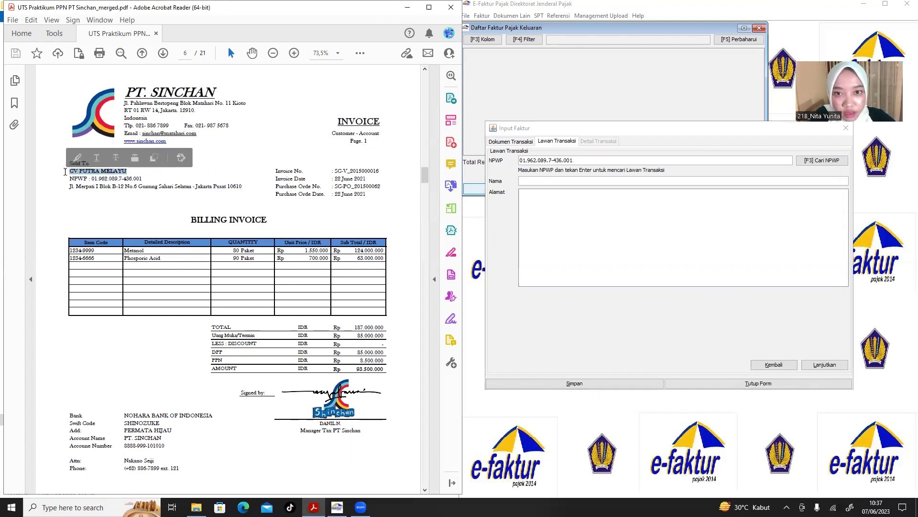
pyautogui.click(578, 181)
pyautogui.hotkey('ctrl', 'v')
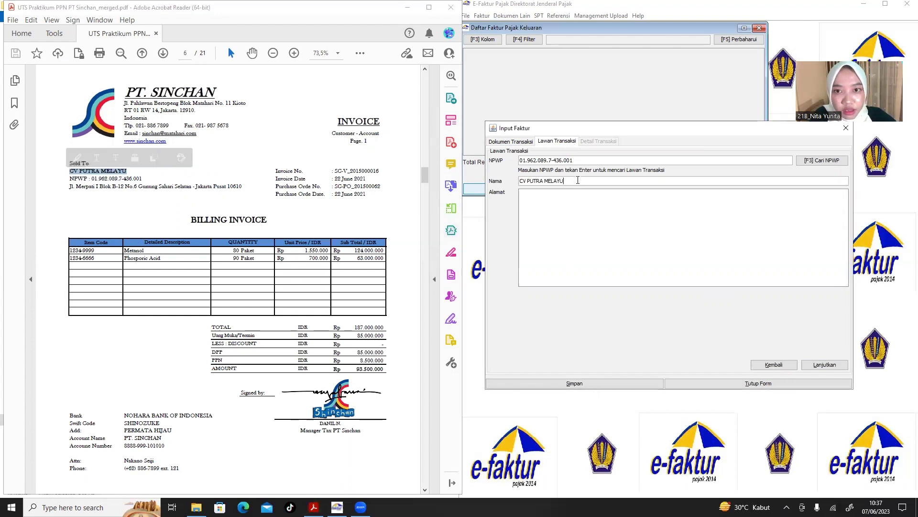
# Paste the buyer's Jakarta Pusat address into Alamat and proceed to the transaction details.
pyautogui.moveTo(246, 185); pyautogui.dragTo(64, 188)
pyautogui.hotkey('ctrl', 'c')
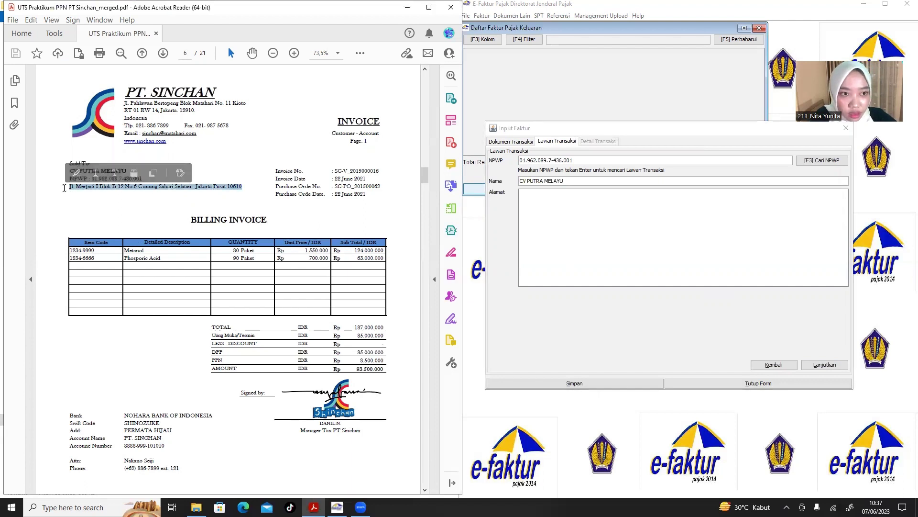
pyautogui.click(552, 214)
pyautogui.hotkey('ctrl', 'v')
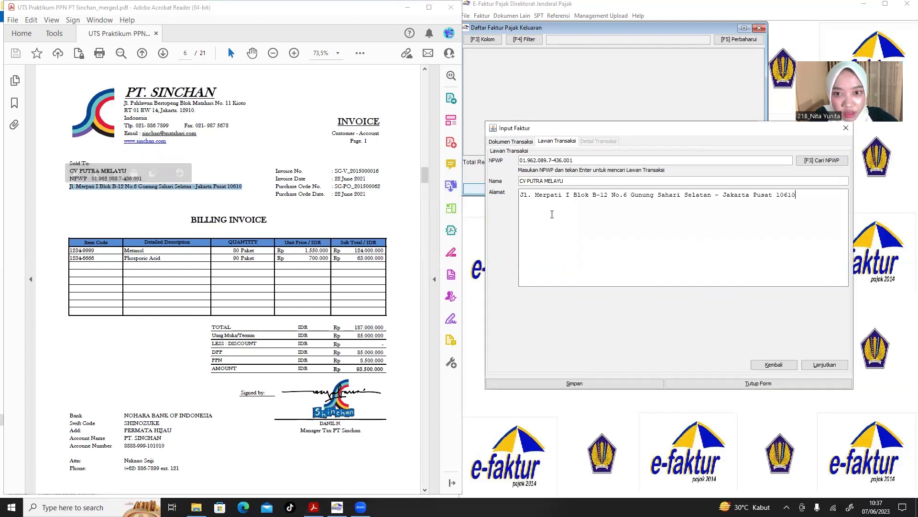
pyautogui.click(819, 366)
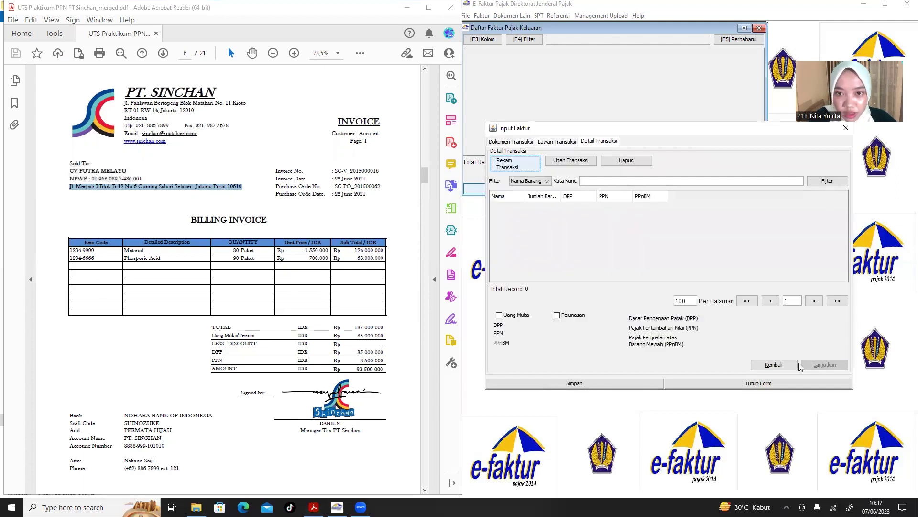
# Start a new item line with Kode 1234-9999 and Nama Metanol copied from the invoice.
pyautogui.click(512, 162)
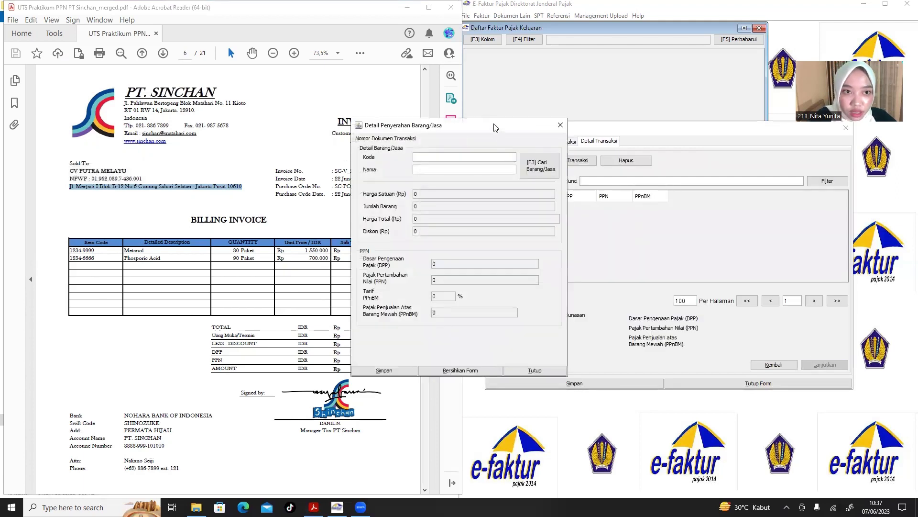
pyautogui.moveTo(496, 127); pyautogui.dragTo(606, 139)
pyautogui.click(99, 252)
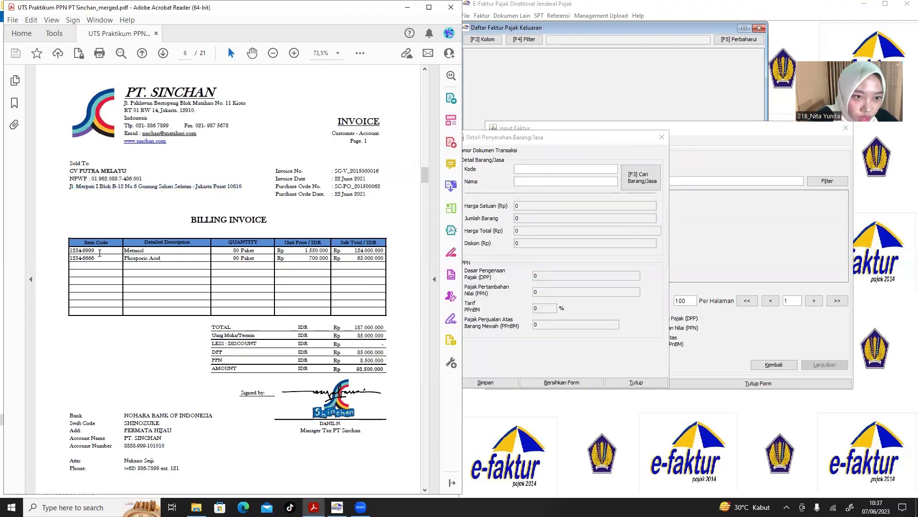
pyautogui.moveTo(99, 252); pyautogui.dragTo(70, 251)
pyautogui.hotkey('ctrl', 'c')
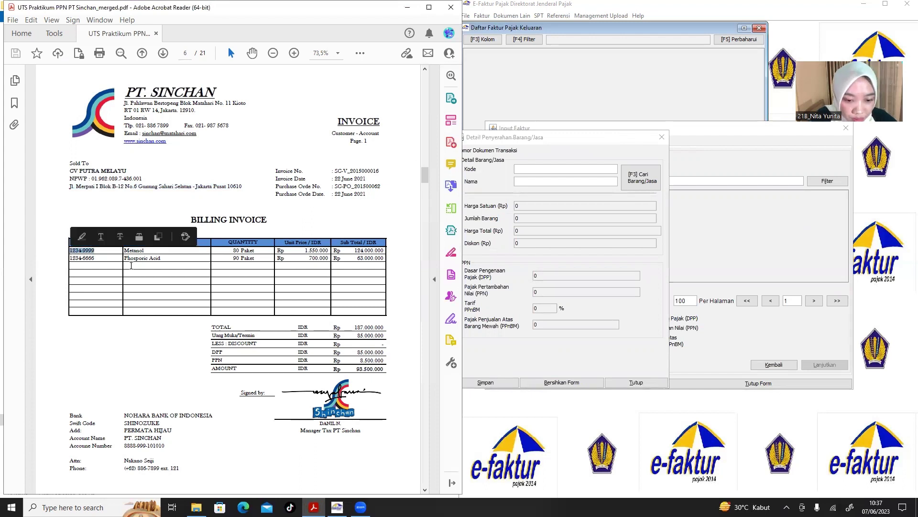
pyautogui.click(551, 172)
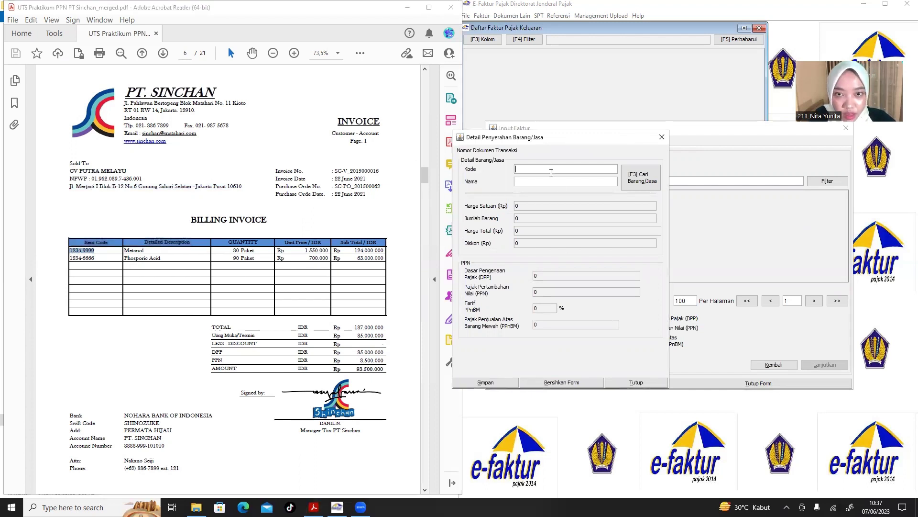
pyautogui.hotkey('ctrl', 'v')
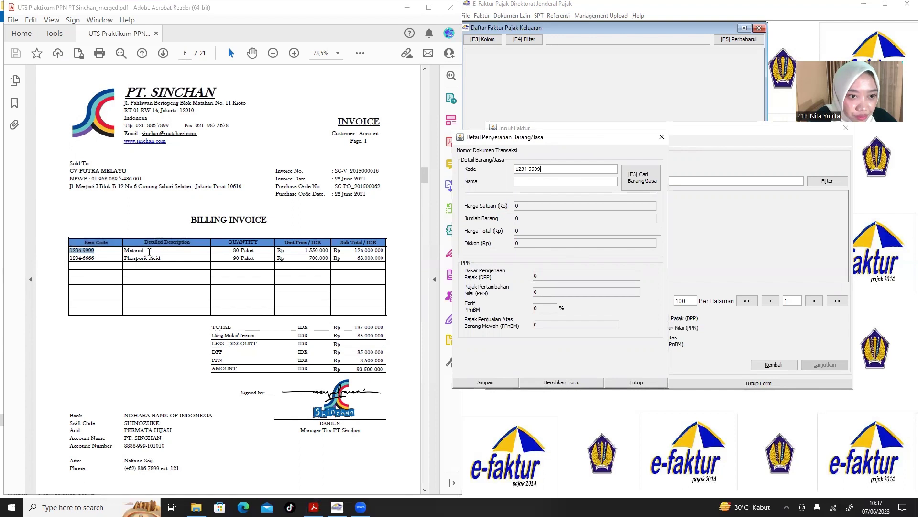
pyautogui.moveTo(149, 252); pyautogui.dragTo(123, 249)
pyautogui.click(154, 252)
pyautogui.hotkey('ctrl', 'c')
pyautogui.click(519, 181)
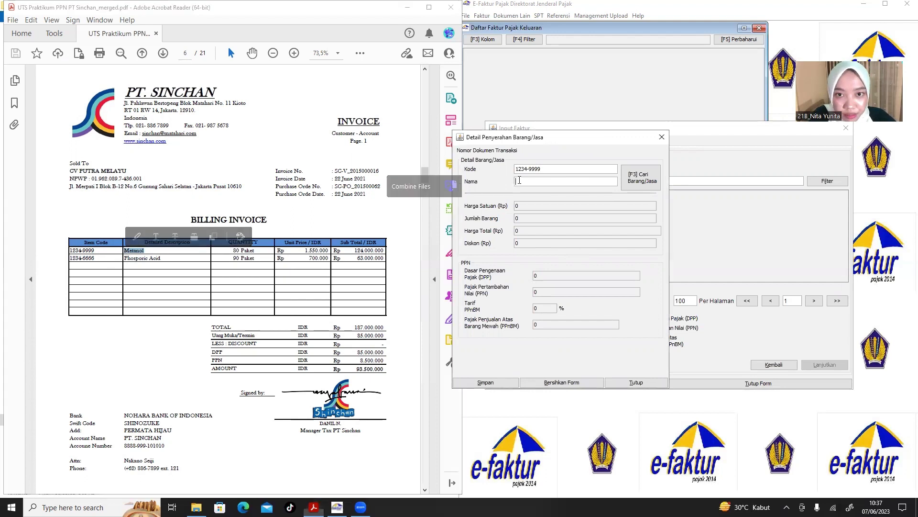
pyautogui.hotkey('ctrl', 'v')
# Register Metanol as a new goods item with unit price Rp 1.550.000.
pyautogui.click(641, 178)
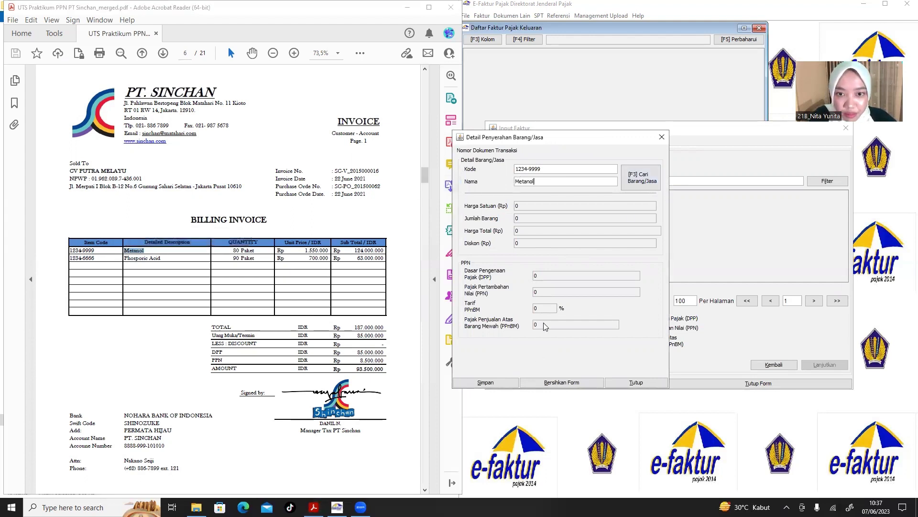
pyautogui.click(466, 268)
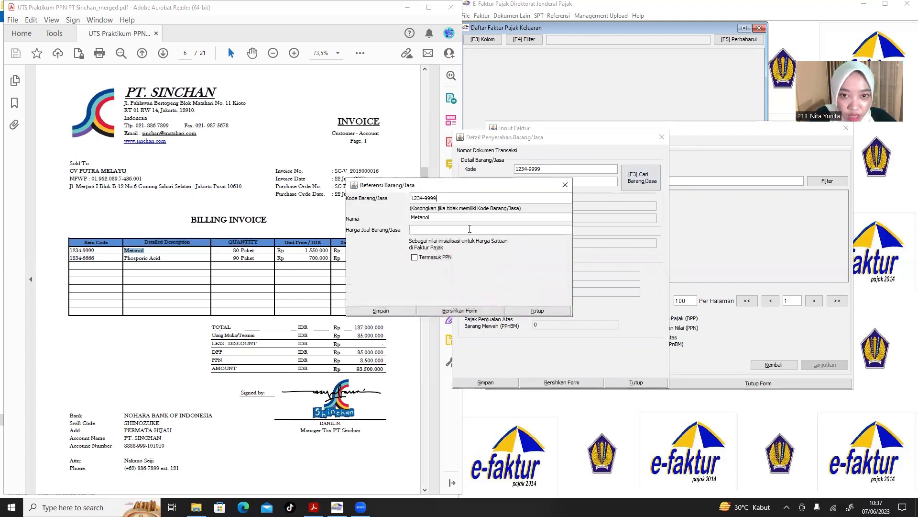
pyautogui.moveTo(471, 192); pyautogui.dragTo(621, 191)
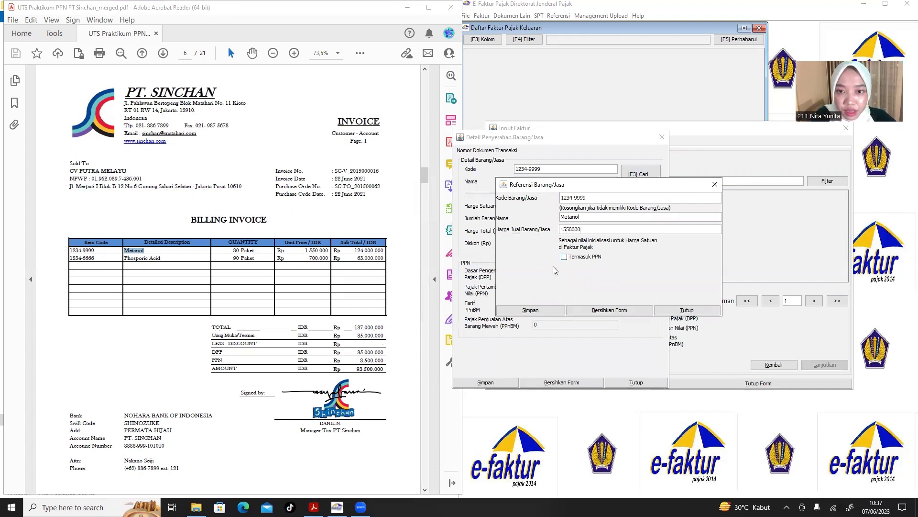
pyautogui.click(543, 310)
pyautogui.click(465, 273)
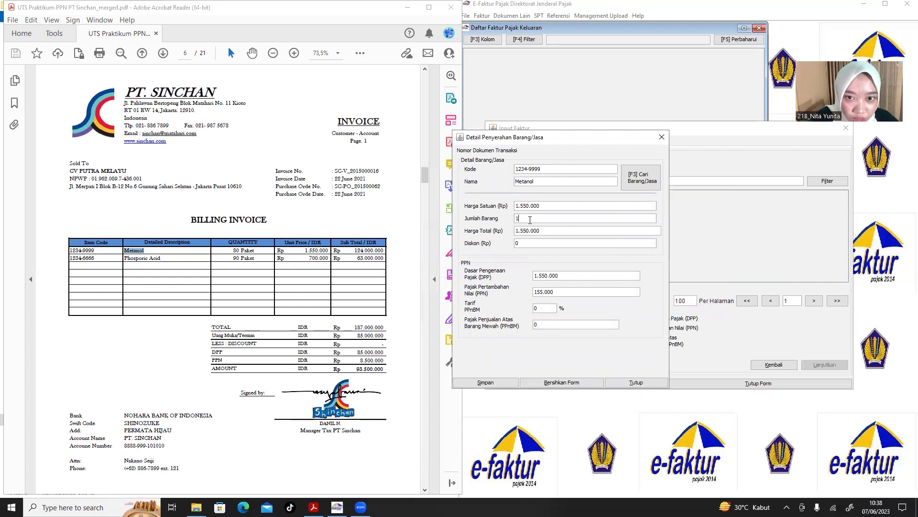
# Set the Metanol quantity to 80 and save the line to the faktur.
pyautogui.click(530, 220)
pyautogui.write('80')
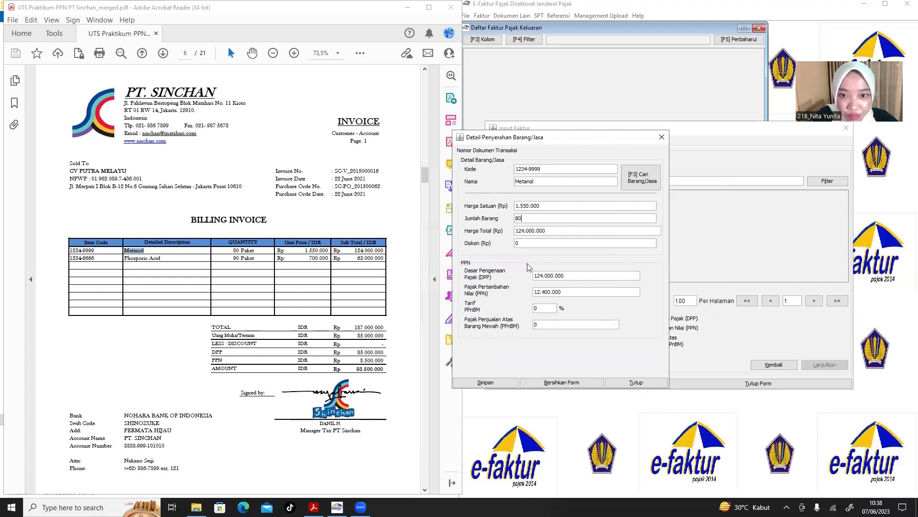
pyautogui.click(501, 385)
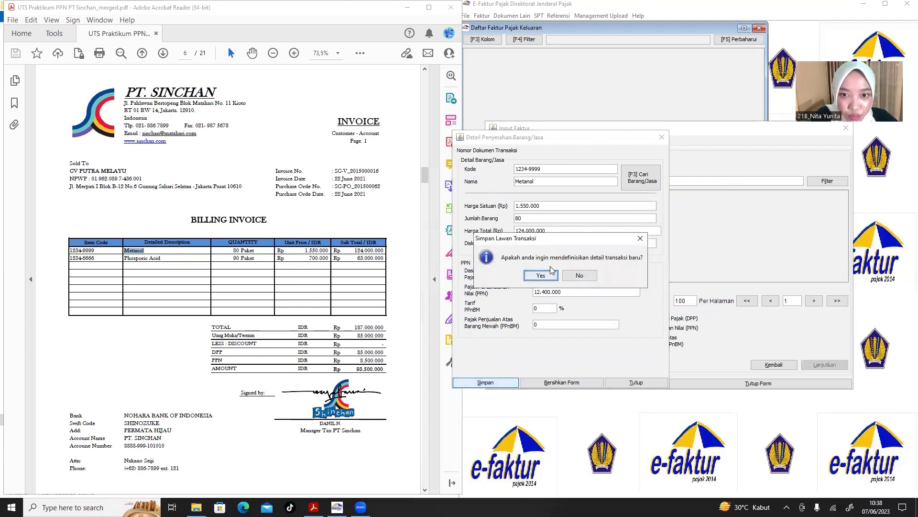
pyautogui.click(541, 276)
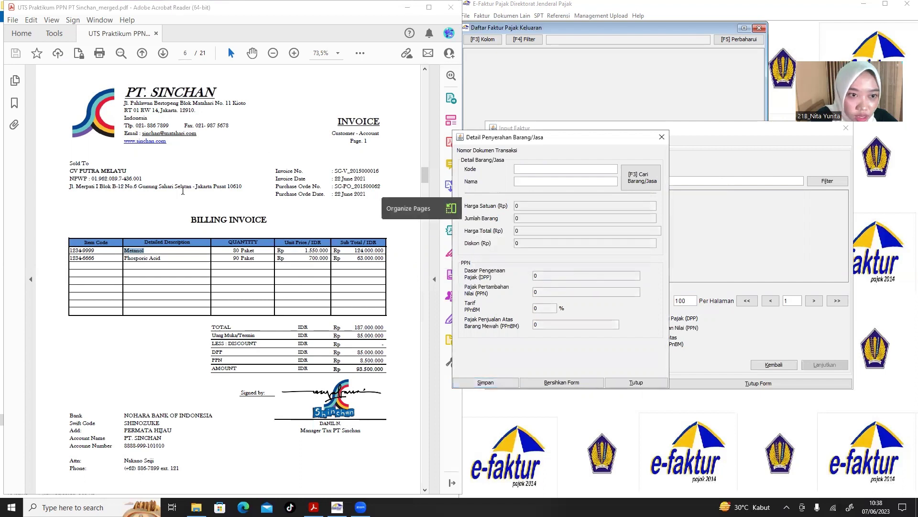
# Enter Kode 1234-6666 and Nama Phosporic Acid copied from the invoice.
pyautogui.click(95, 259)
pyautogui.moveTo(95, 259); pyautogui.dragTo(74, 261)
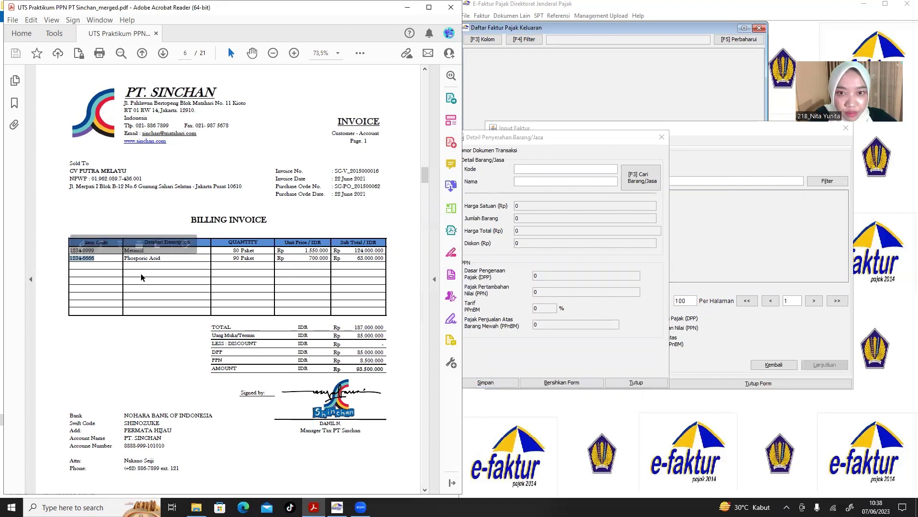
pyautogui.click(549, 172)
pyautogui.write('1234-6666')
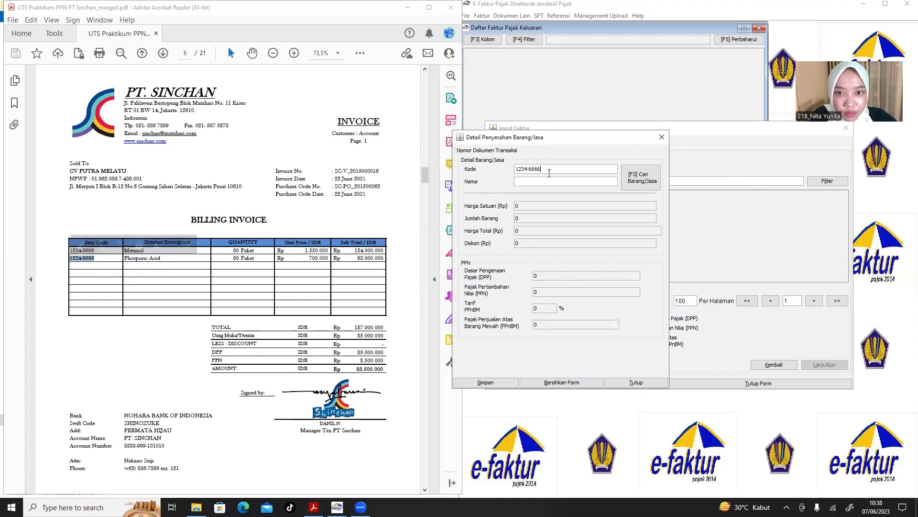
pyautogui.click(165, 262)
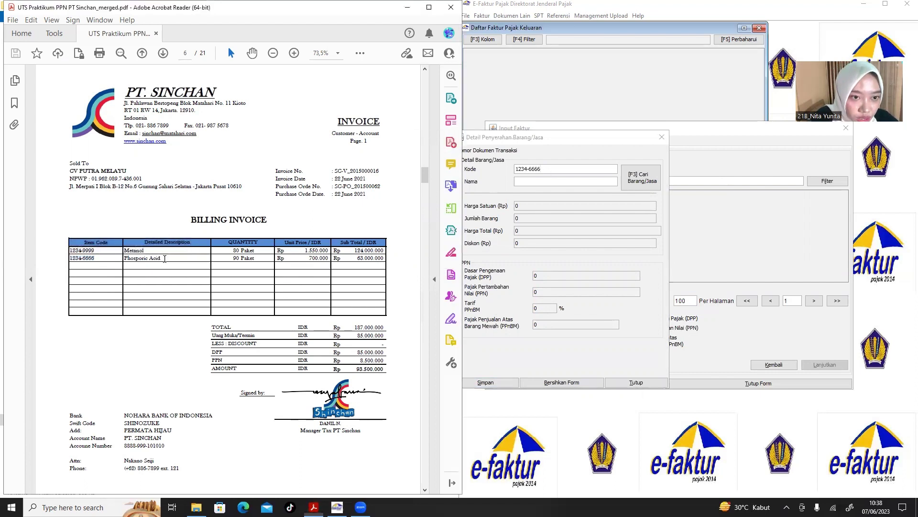
pyautogui.moveTo(165, 263); pyautogui.dragTo(133, 258)
pyautogui.hotkey('ctrl', 'c')
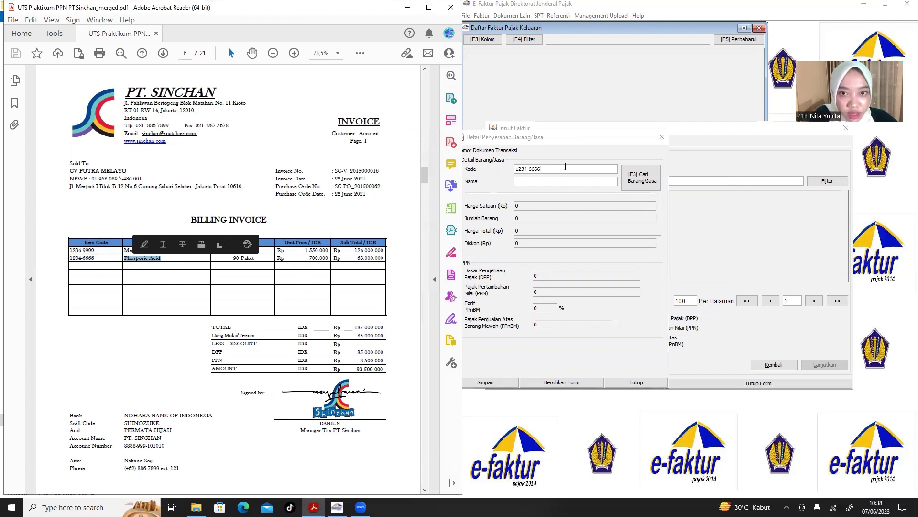
pyautogui.click(558, 181)
pyautogui.hotkey('ctrl', 'v')
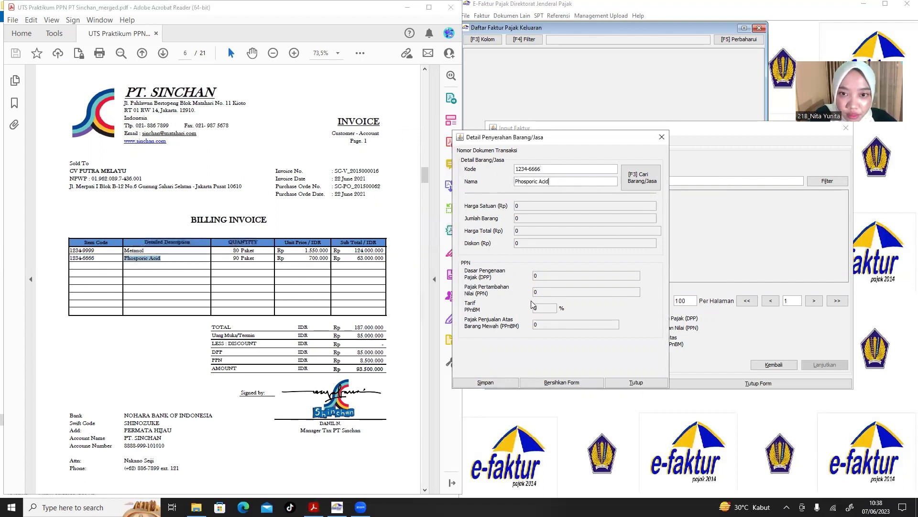
# Register Phosporic Acid as a new goods item with unit price Rp 700.000.
pyautogui.click(542, 222)
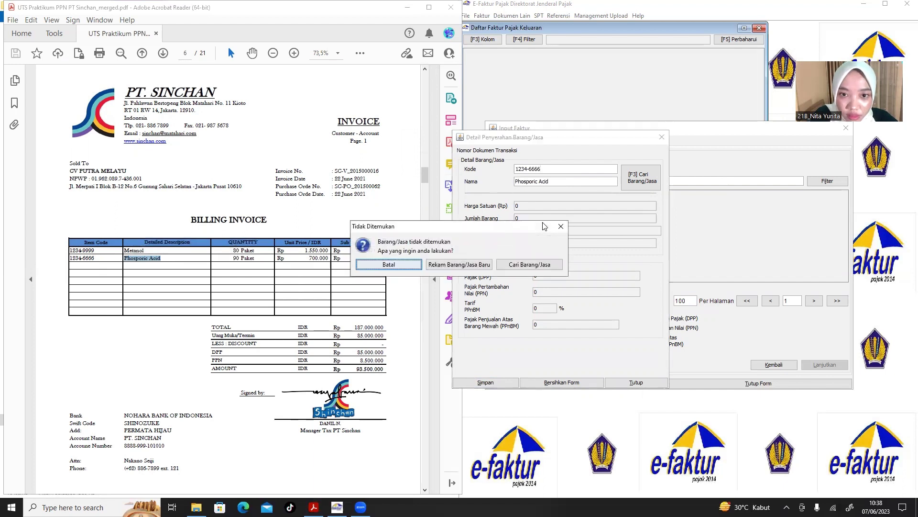
pyautogui.click(460, 264)
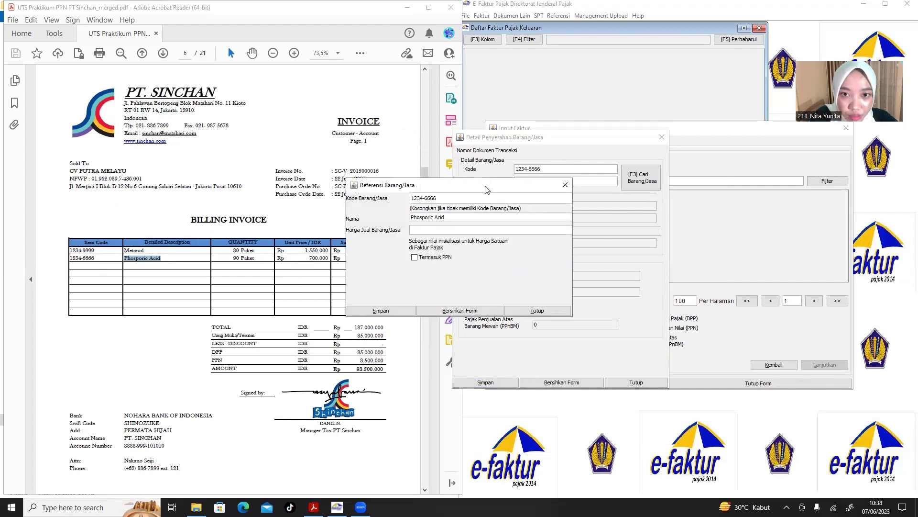
pyautogui.moveTo(487, 189); pyautogui.dragTo(611, 172)
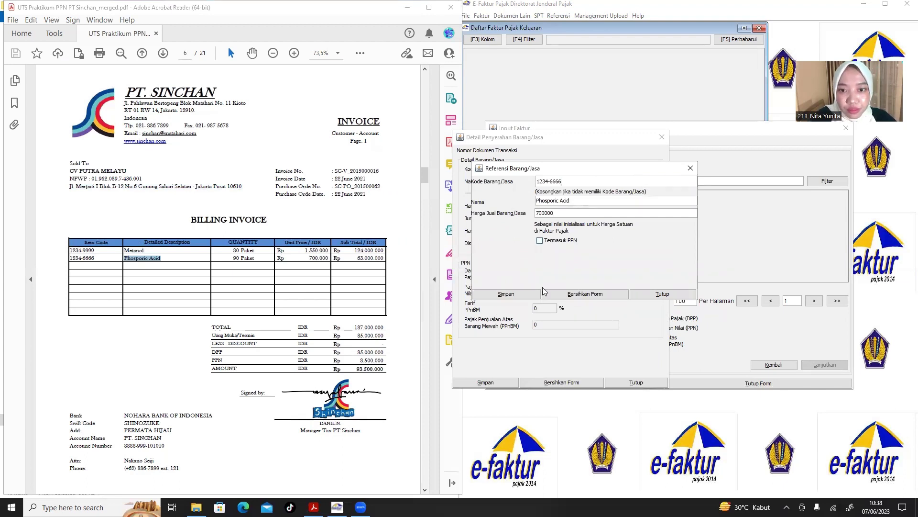
pyautogui.click(506, 294)
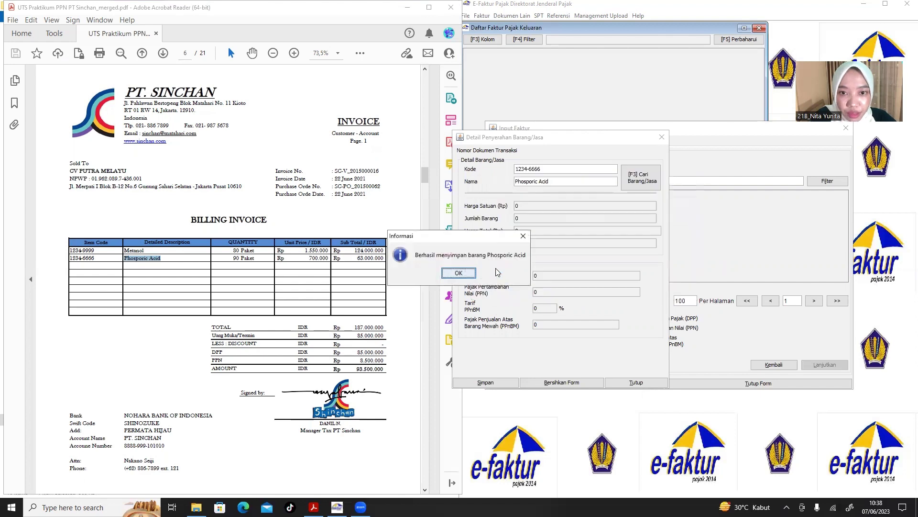
pyautogui.click(460, 270)
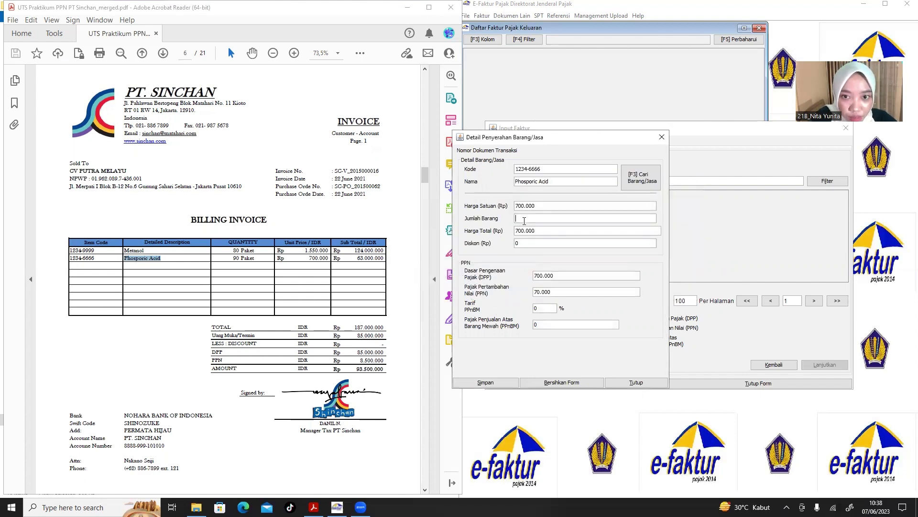
# Set the Phosporic Acid quantity to 90 and save the line to the faktur.
pyautogui.write('90')
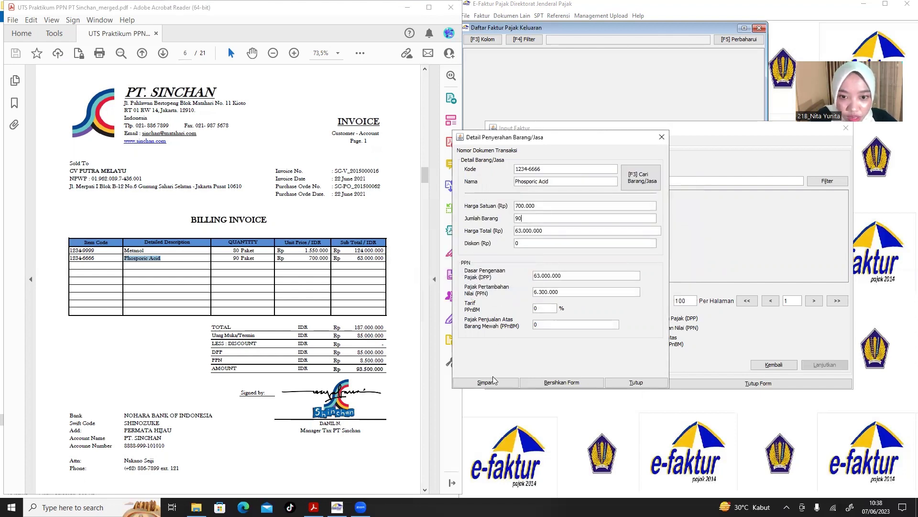
pyautogui.click(493, 385)
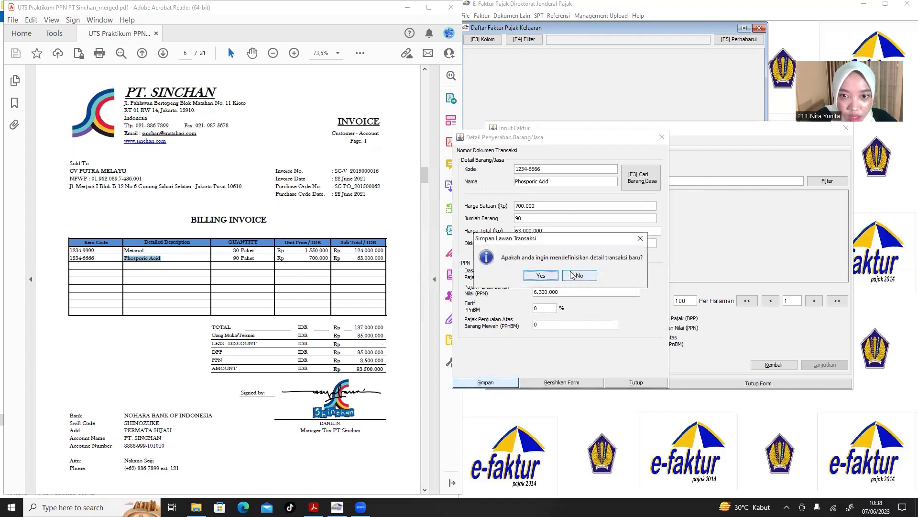
pyautogui.click(541, 276)
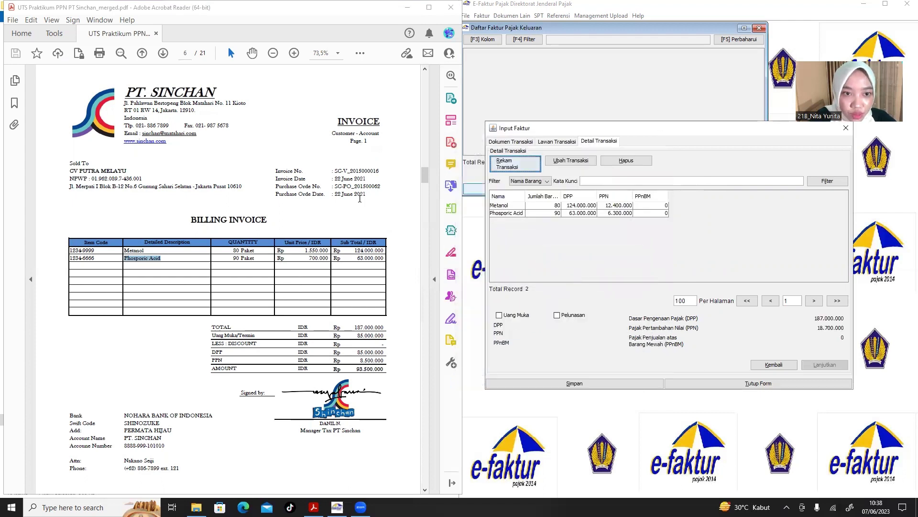
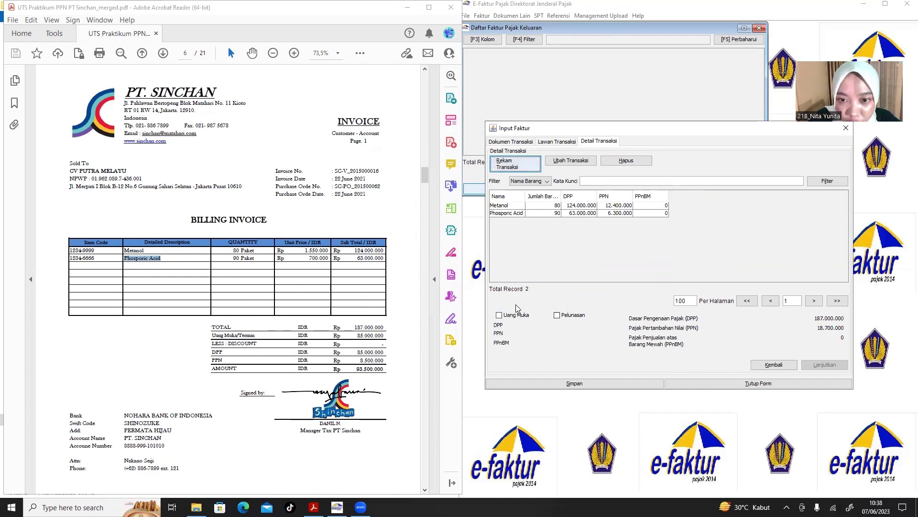
# Save the CV PUTRA MELAYU faktur as Uang Muka with DPP 85000000 and PPN 8500000, then start a new one.
pyautogui.click(499, 315)
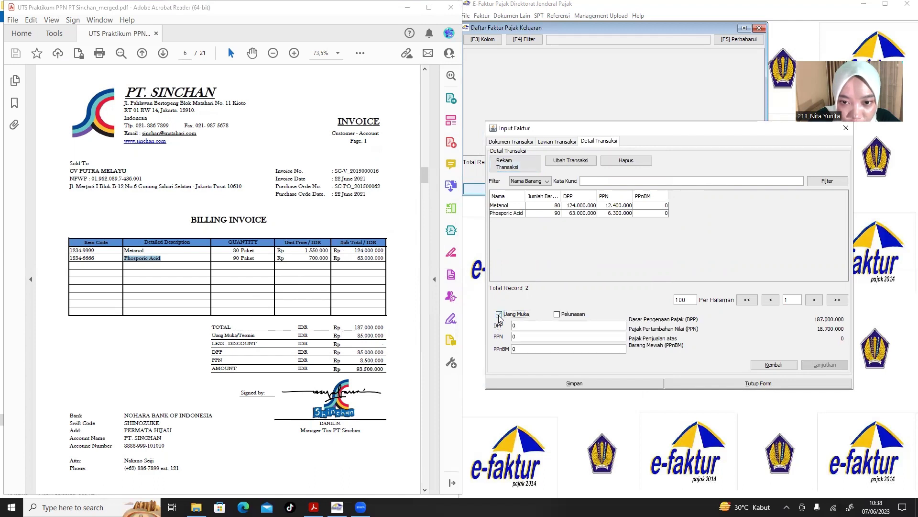
pyautogui.click(527, 329)
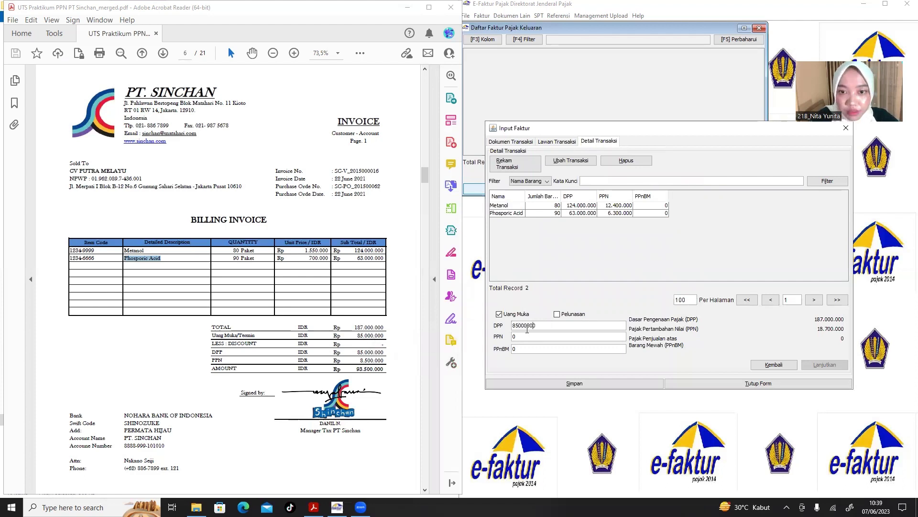
pyautogui.click(527, 336)
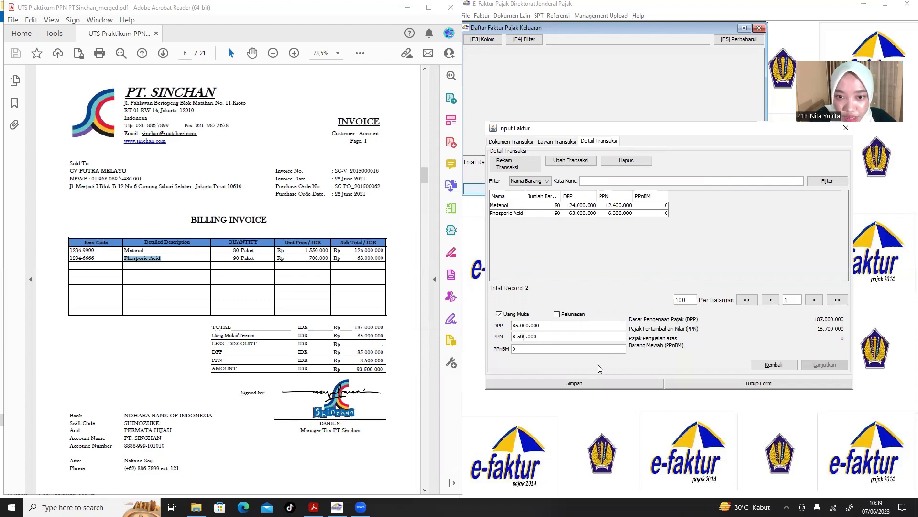
pyautogui.click(587, 386)
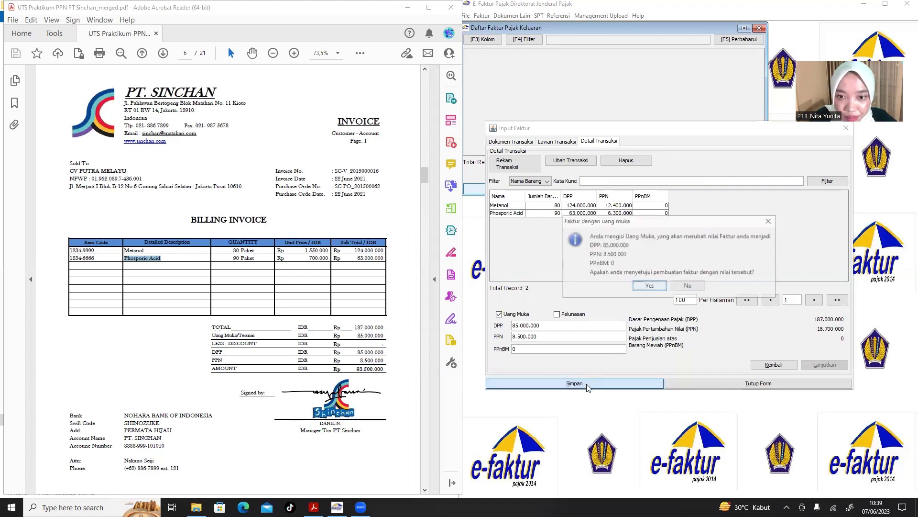
pyautogui.click(650, 286)
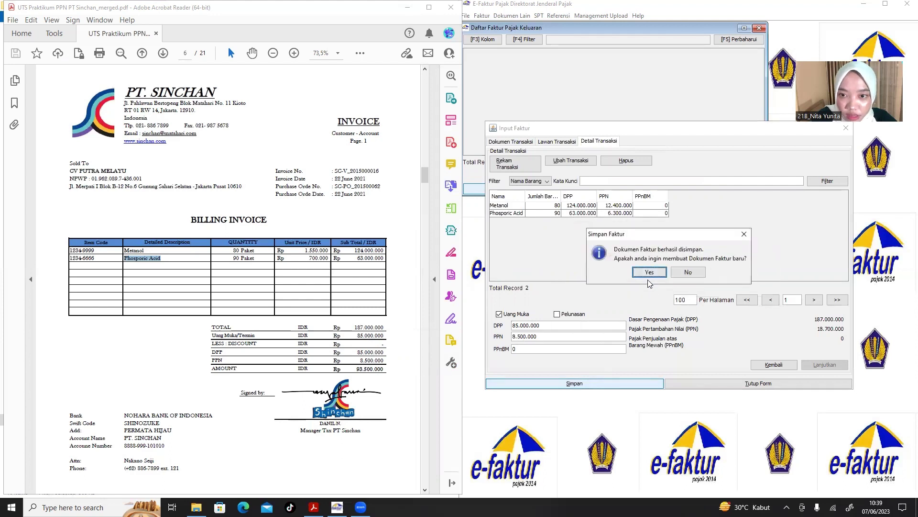
pyautogui.click(650, 272)
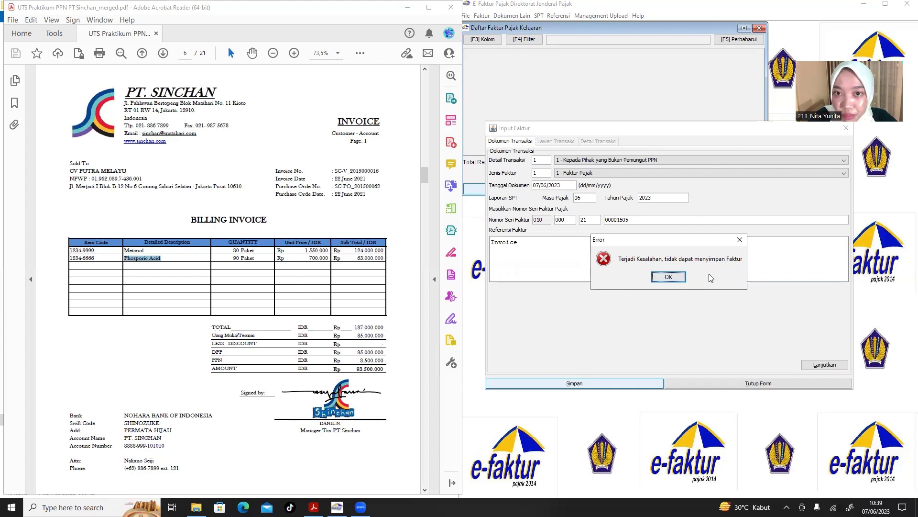
# Dismiss the save error, close Input Faktur, and review the columns of the 4-record invoice list.
pyautogui.click(669, 277)
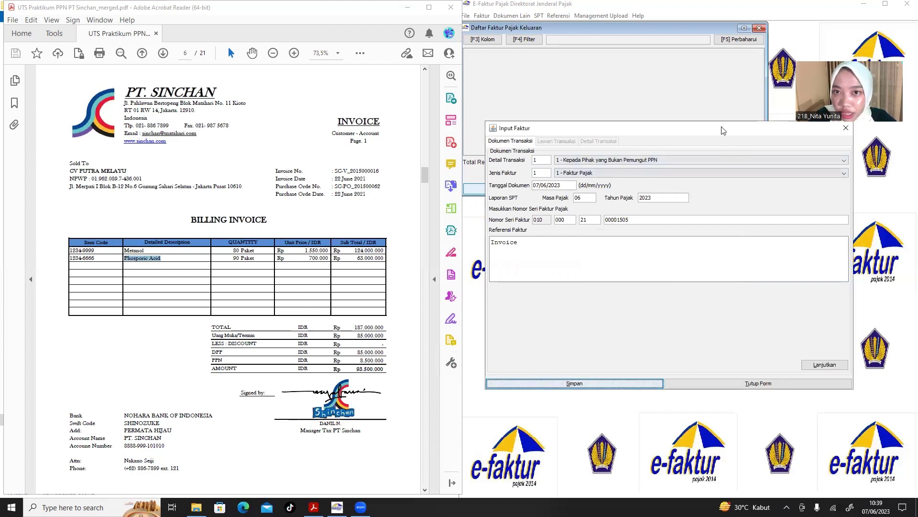
pyautogui.moveTo(827, 128); pyautogui.dragTo(778, 149)
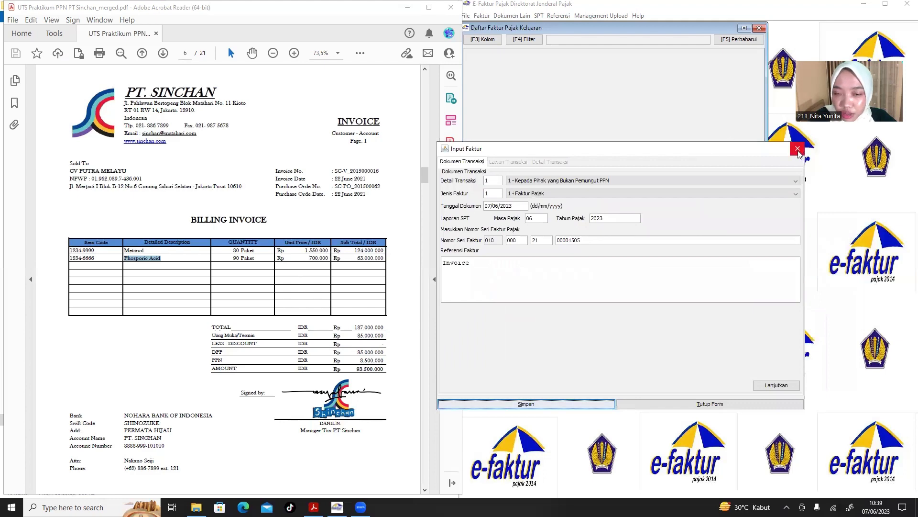
pyautogui.click(797, 149)
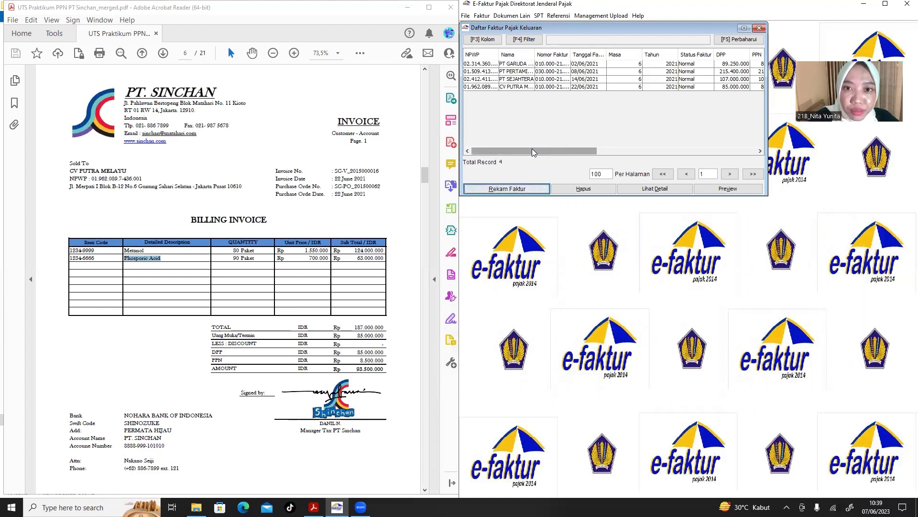
pyautogui.moveTo(532, 150); pyautogui.dragTo(600, 145)
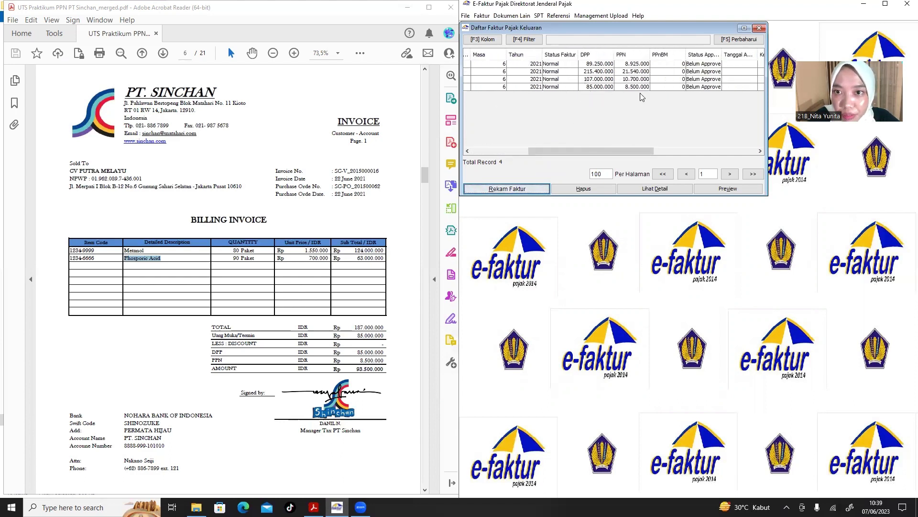
pyautogui.moveTo(625, 148); pyautogui.dragTo(748, 138)
pyautogui.moveTo(689, 140); pyautogui.dragTo(530, 135)
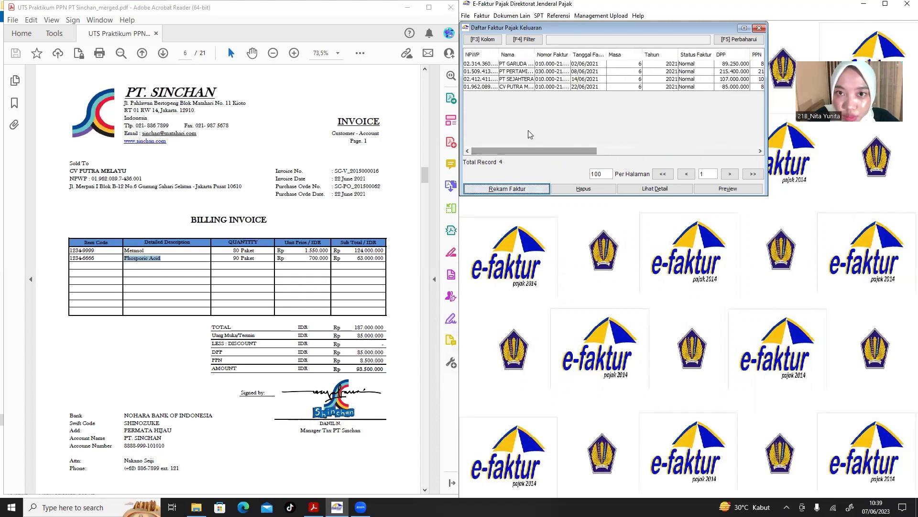
# Record a new faktur from PDF page 7: date 25/06/2021, tax year 2021, reference 'invoice'.
pyautogui.click(518, 190)
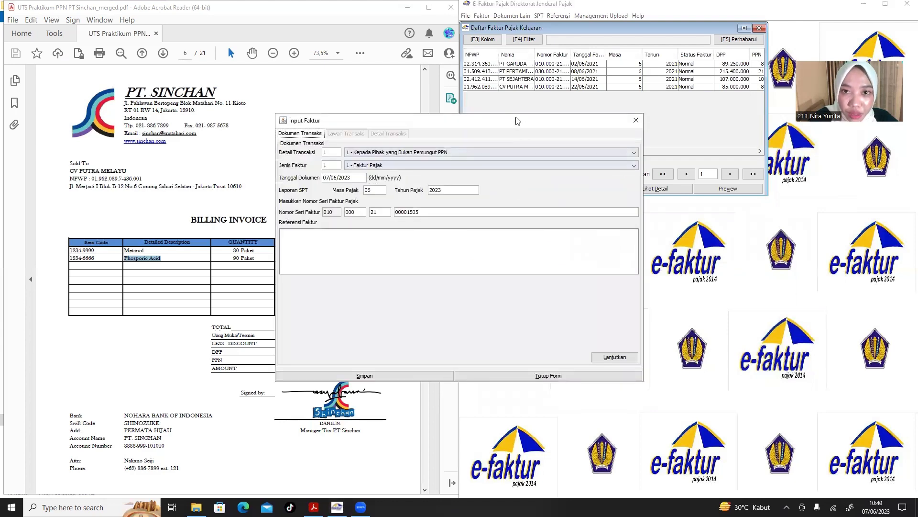
pyautogui.moveTo(518, 121); pyautogui.dragTo(740, 128)
pyautogui.click(261, 263)
pyautogui.scroll(-5, 261, 262)
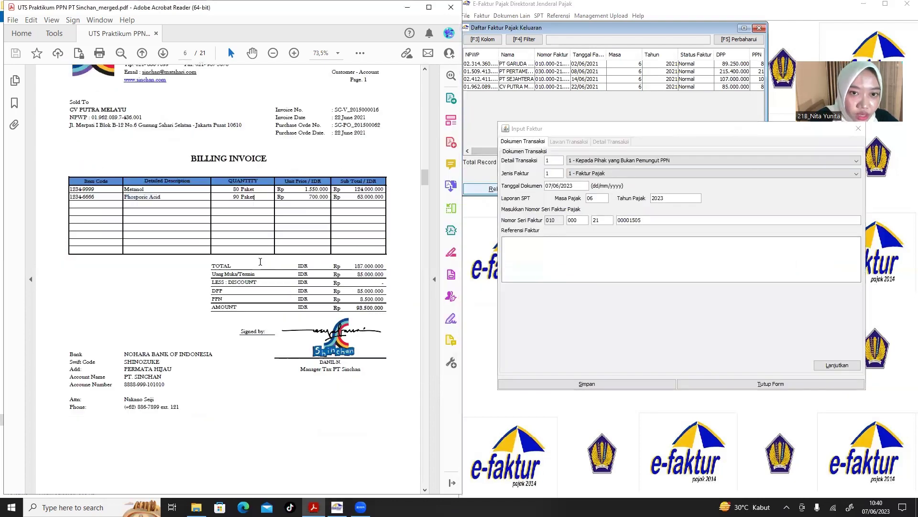
pyautogui.scroll(-5, 261, 265)
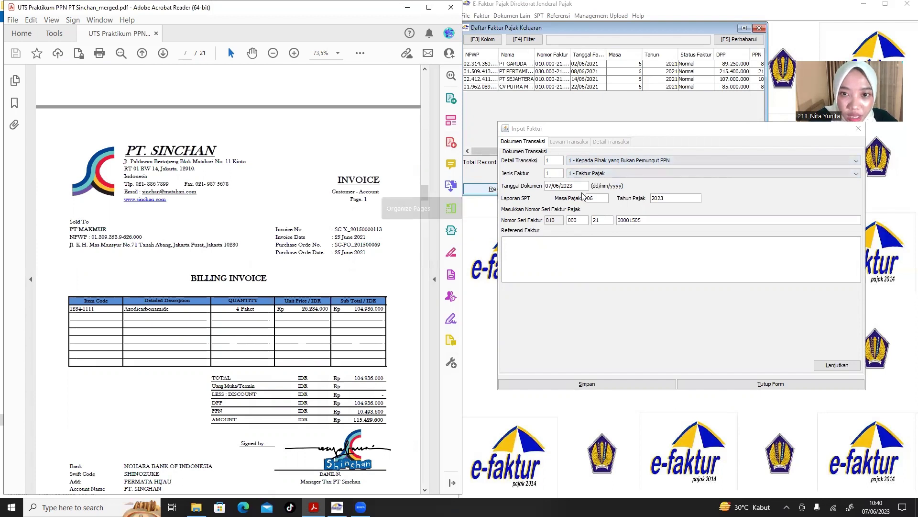
pyautogui.click(553, 187)
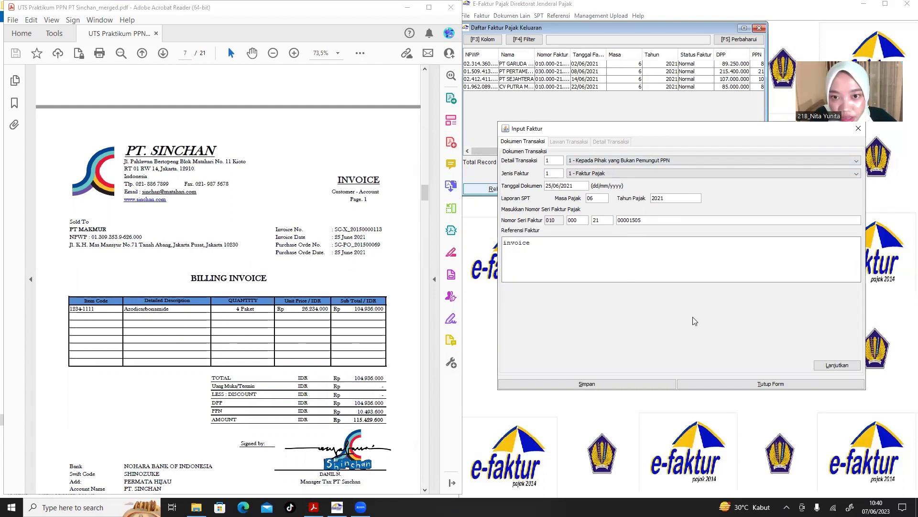
pyautogui.click(833, 364)
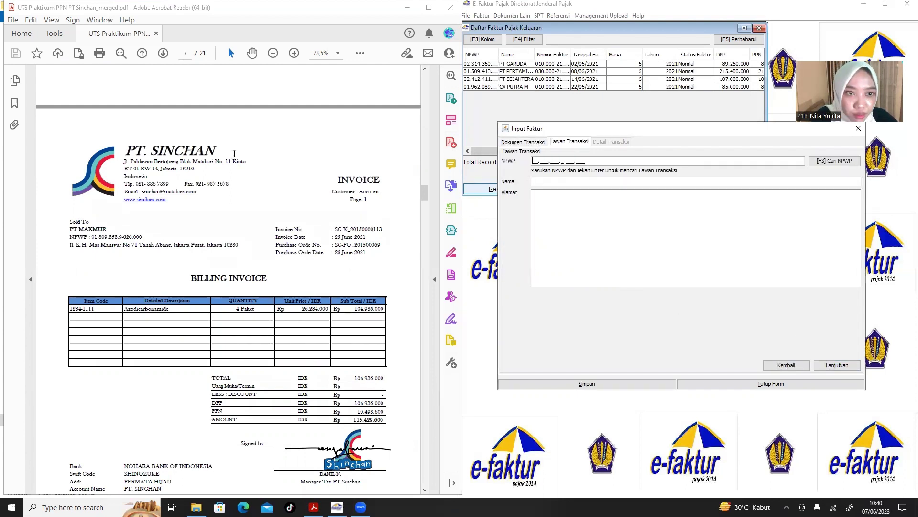
# Paste PT MAKMUR's NPWP, name and Jakarta Pusat address from the PDF into Lawan Transaksi.
pyautogui.moveTo(143, 237); pyautogui.dragTo(94, 237)
pyautogui.hotkey('ctrl', 'c')
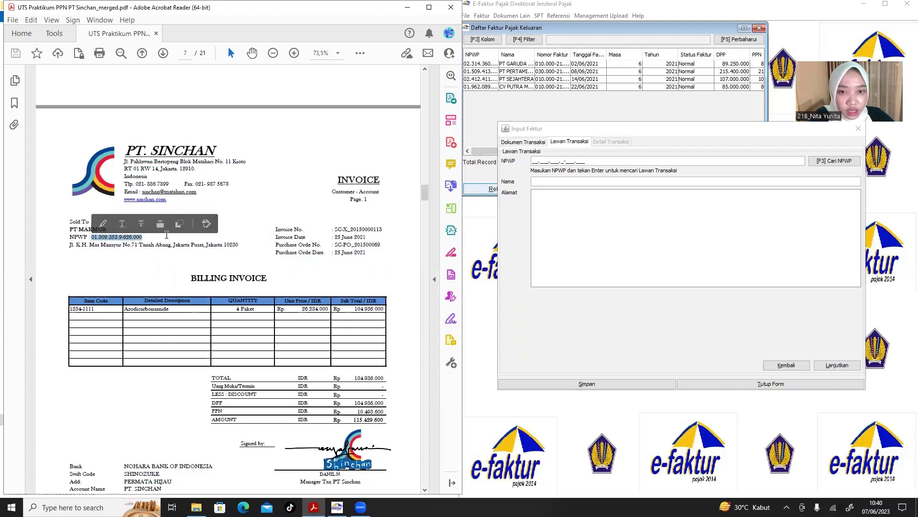
pyautogui.click(532, 160)
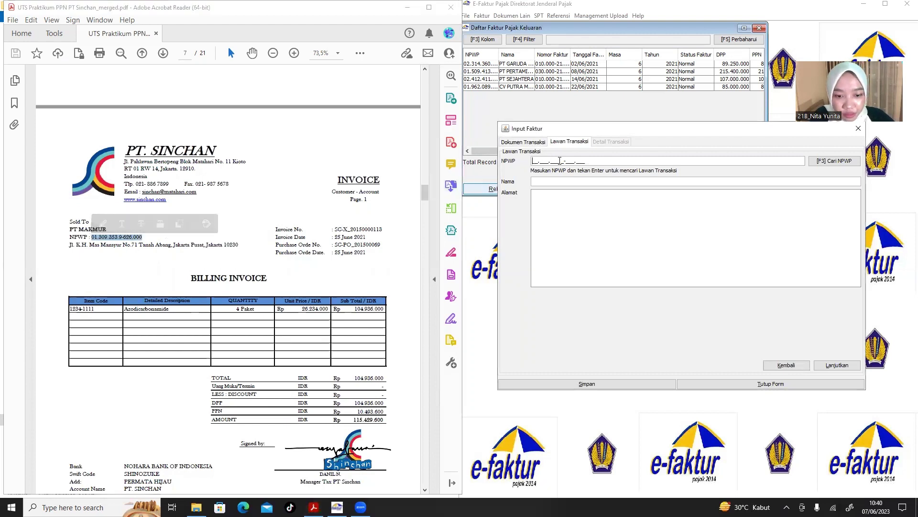
pyautogui.hotkey('ctrl', 'v')
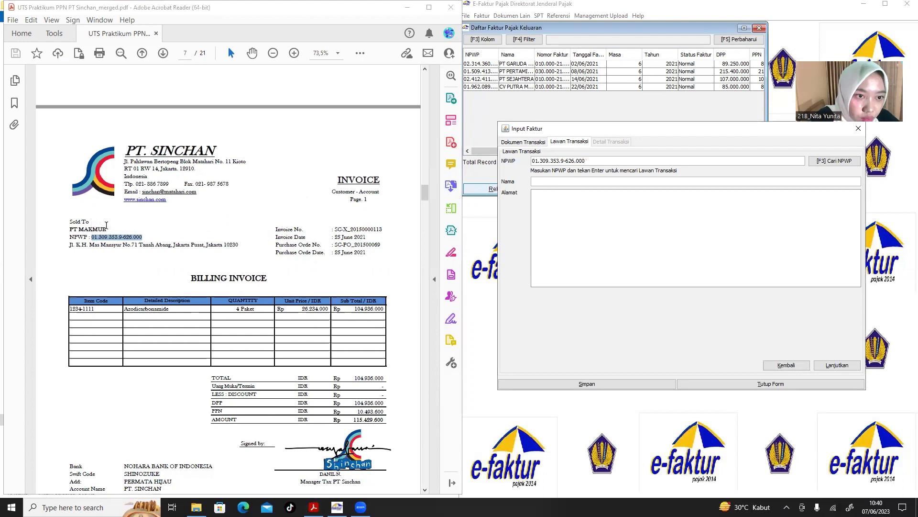
pyautogui.moveTo(108, 228); pyautogui.dragTo(65, 232)
pyautogui.hotkey('ctrl', 'c')
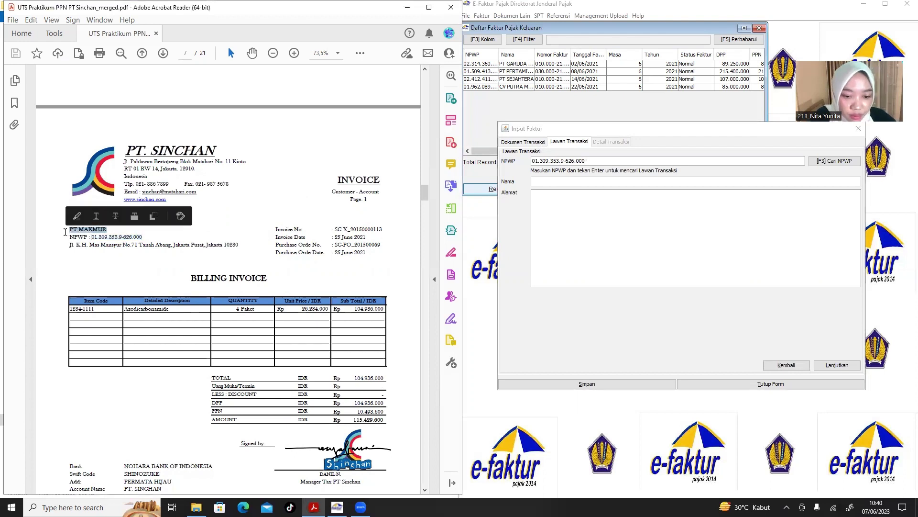
pyautogui.click(597, 182)
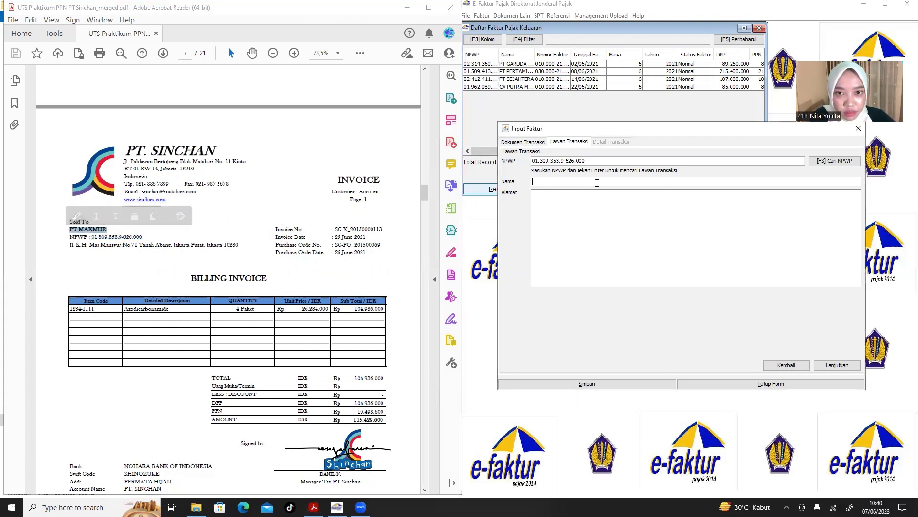
pyautogui.hotkey('ctrl', 'v')
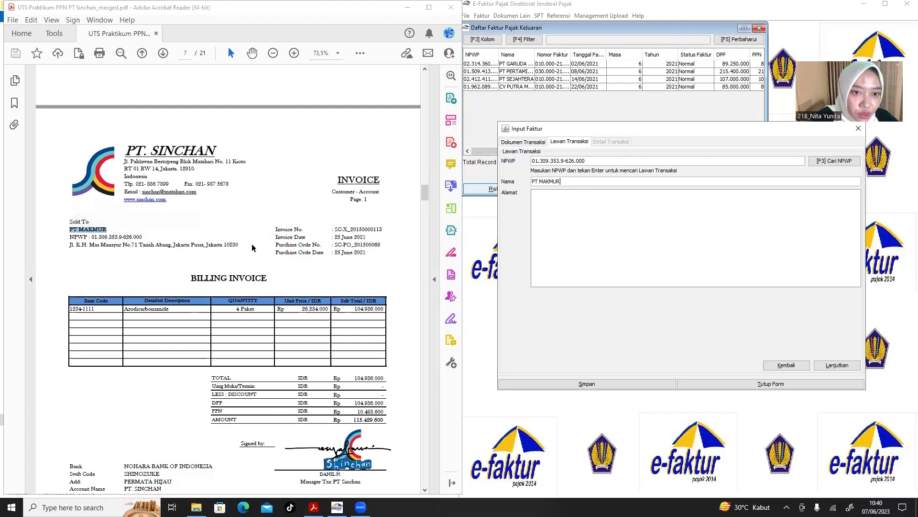
pyautogui.moveTo(239, 245); pyautogui.dragTo(62, 253)
pyautogui.hotkey('ctrl', 'c')
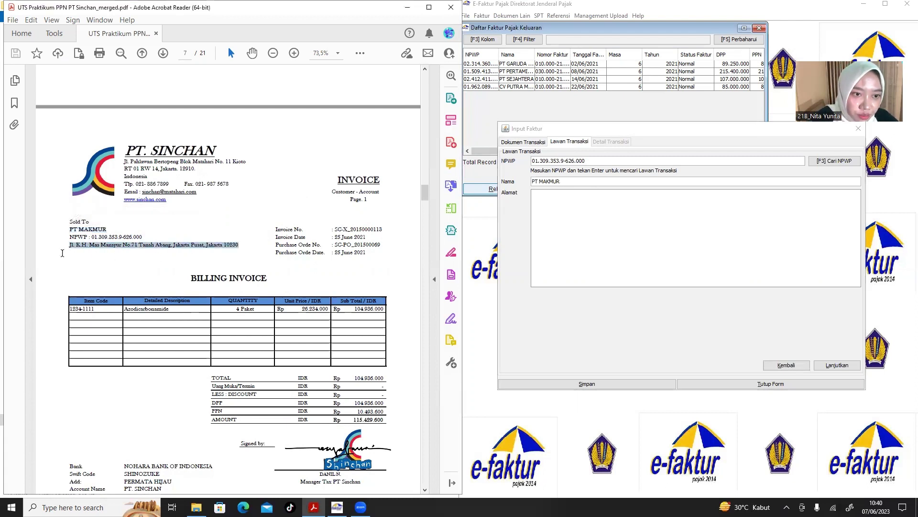
pyautogui.click(548, 190)
pyautogui.hotkey('ctrl', 'v')
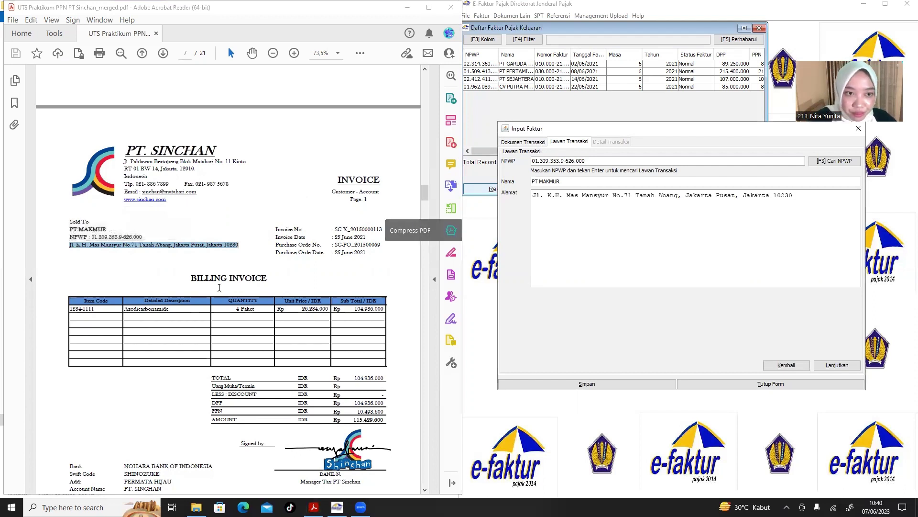
pyautogui.click(842, 365)
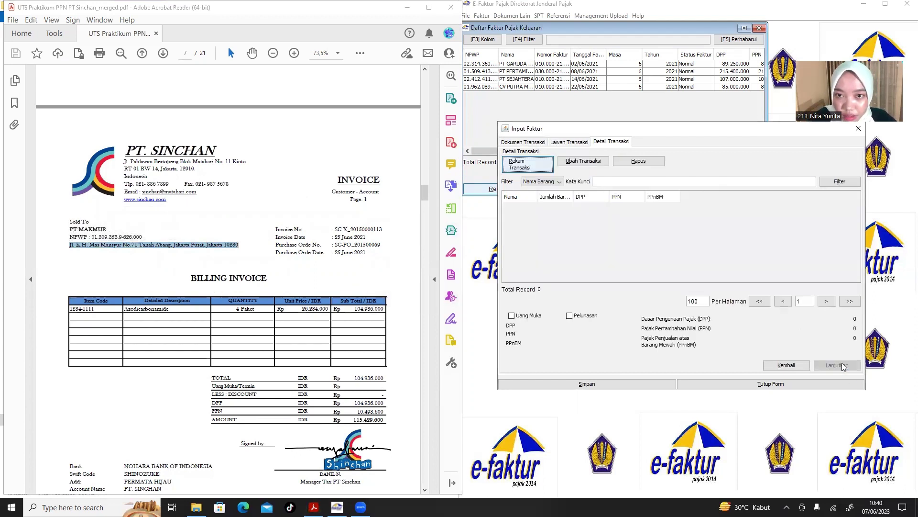
# Add a line item and look up code 1234-1111, name Azodicarbonamide, copied from the invoice.
pyautogui.click(538, 166)
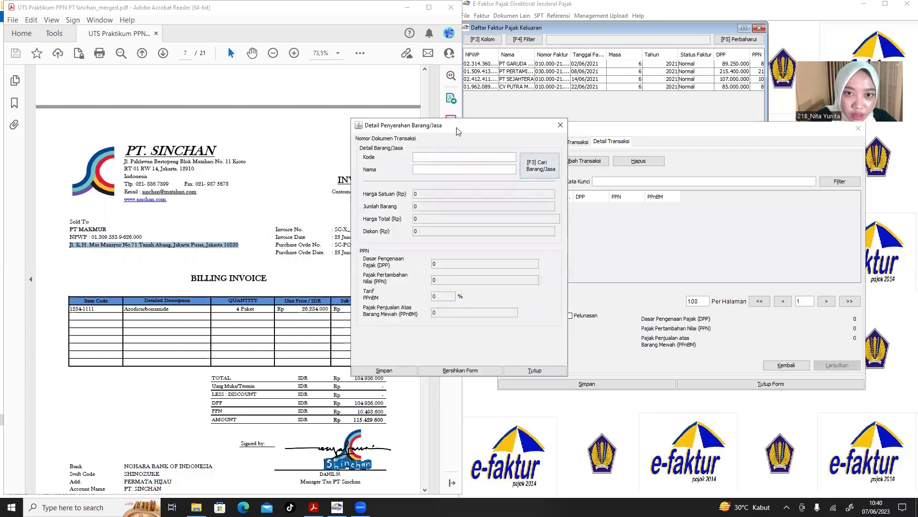
pyautogui.moveTo(460, 130); pyautogui.dragTo(570, 131)
pyautogui.moveTo(98, 309); pyautogui.dragTo(59, 308)
pyautogui.hotkey('ctrl', 'c')
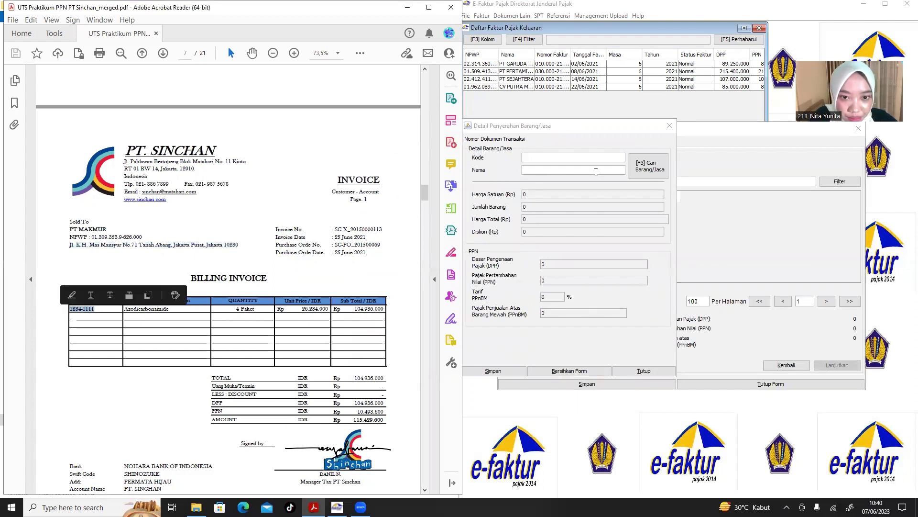
pyautogui.click(580, 161)
pyautogui.hotkey('ctrl', 'v')
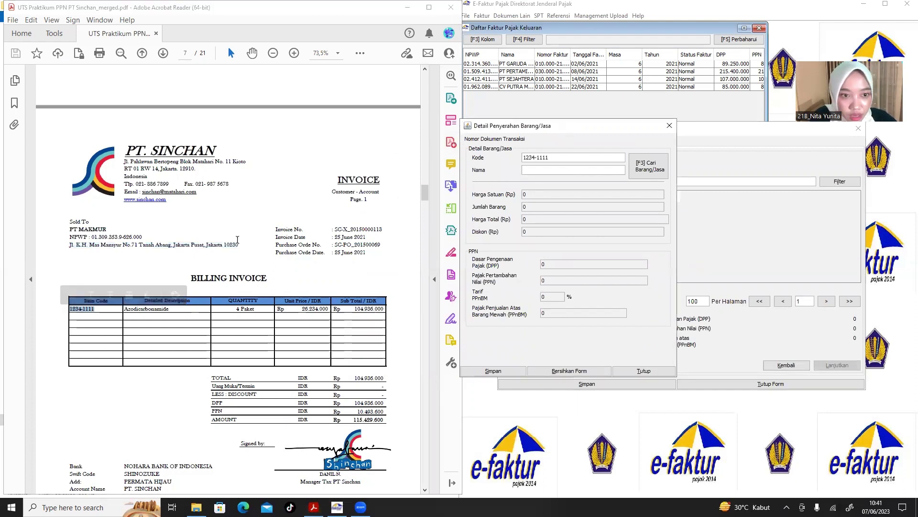
pyautogui.moveTo(175, 308); pyautogui.dragTo(126, 314)
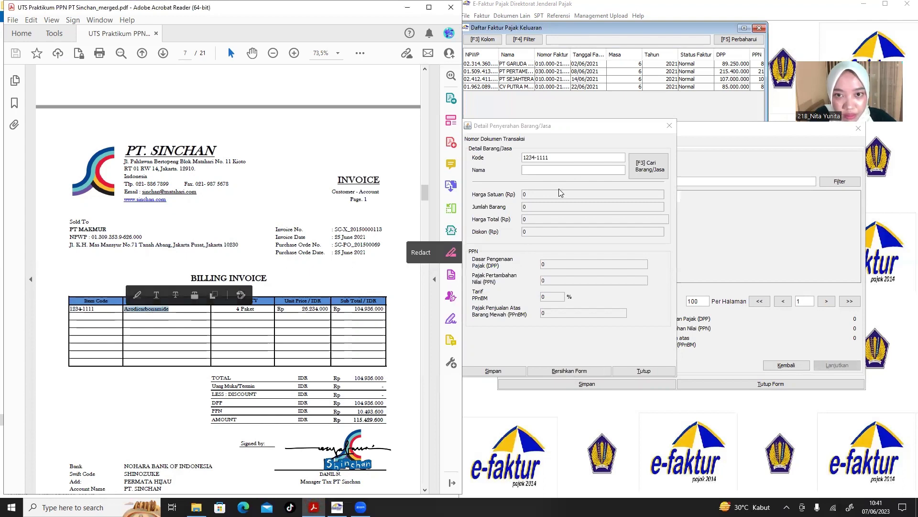
pyautogui.click(562, 169)
pyautogui.write('Azodicarbonamide')
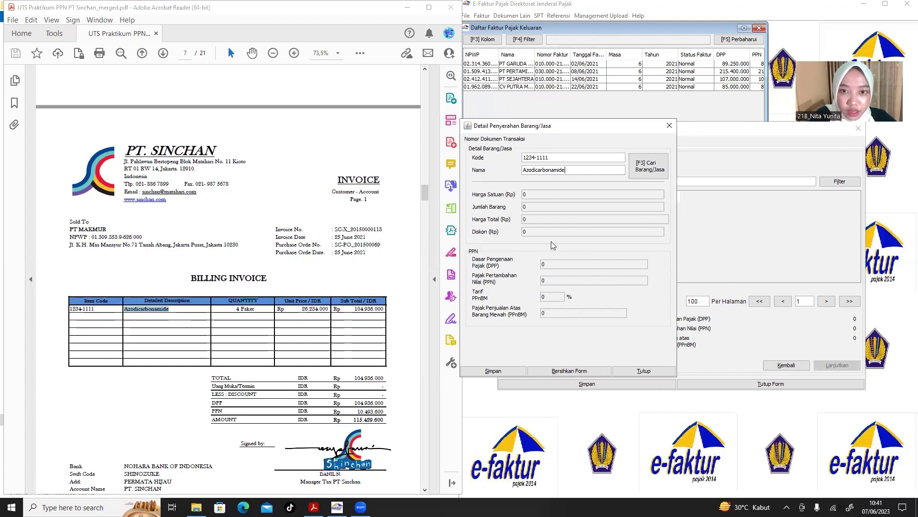
pyautogui.press('Return')
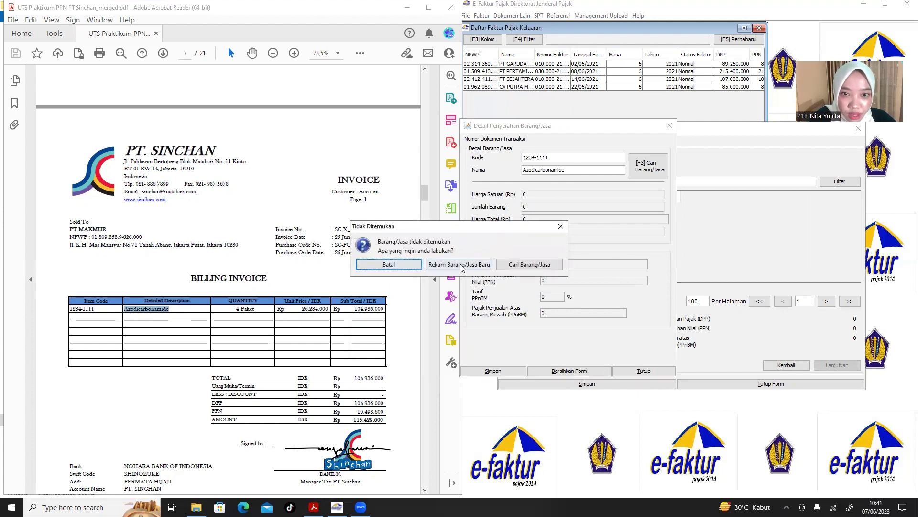
# Register Azodicarbonamide as a new goods reference.
pyautogui.click(461, 265)
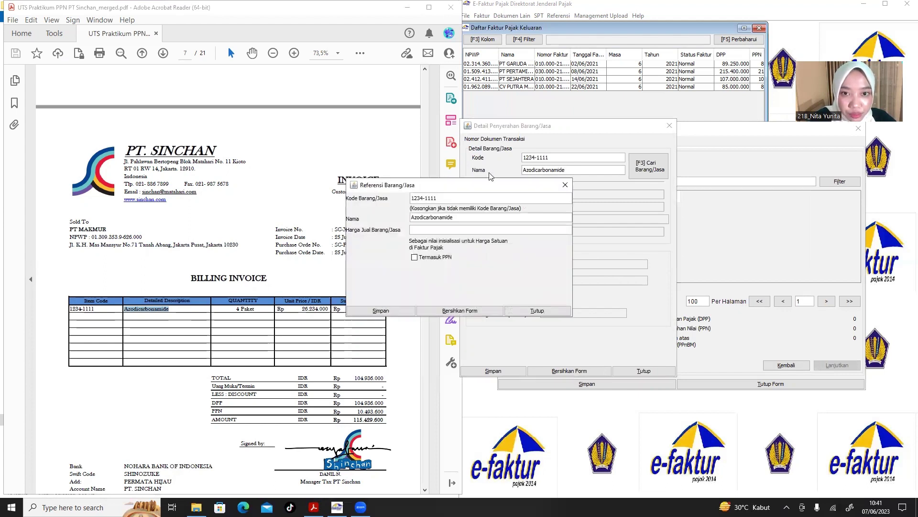
pyautogui.moveTo(521, 179); pyautogui.dragTo(663, 164)
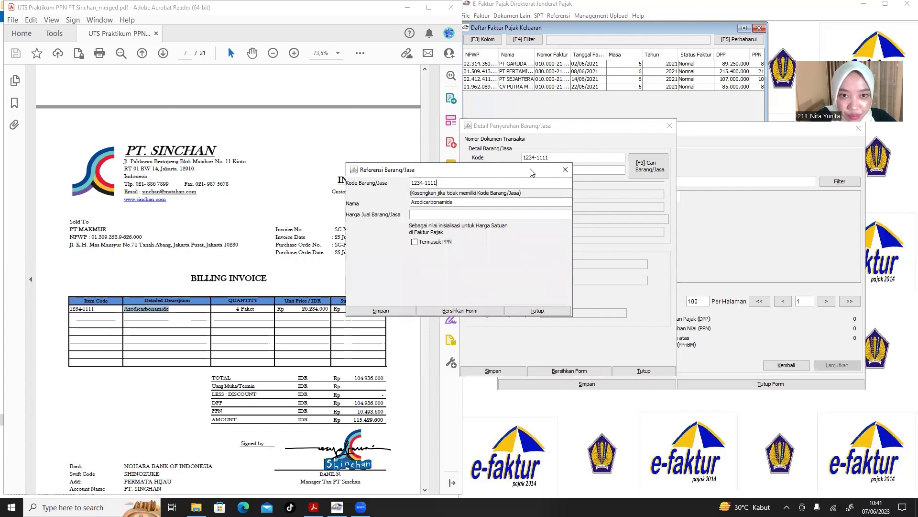
pyautogui.moveTo(531, 173); pyautogui.dragTo(669, 163)
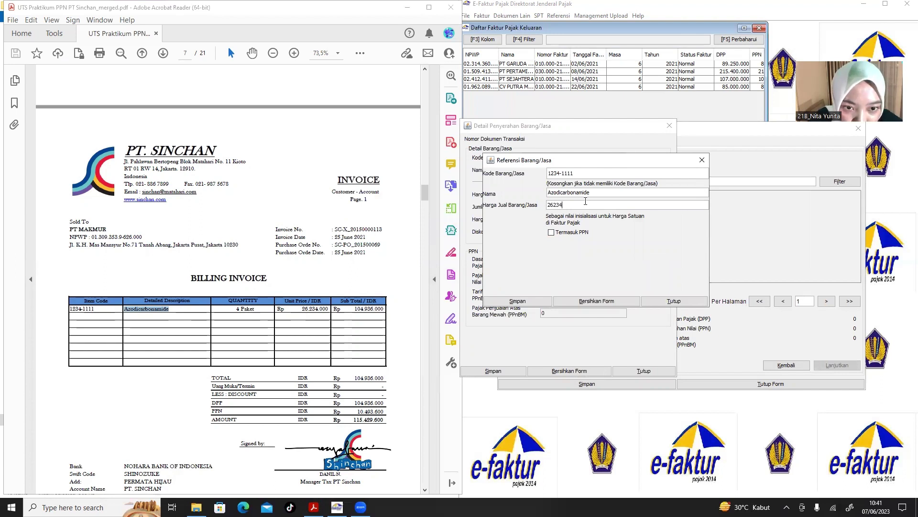
pyautogui.click(510, 303)
pyautogui.click(464, 271)
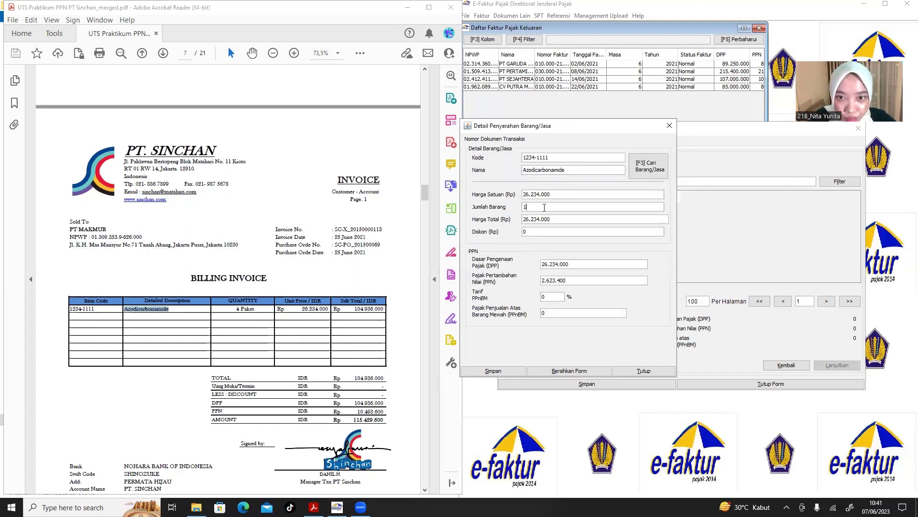
# Set the Azodicarbonamide quantity to 4 and save the line without adding another.
pyautogui.press('BackSpace')
pyautogui.write('4')
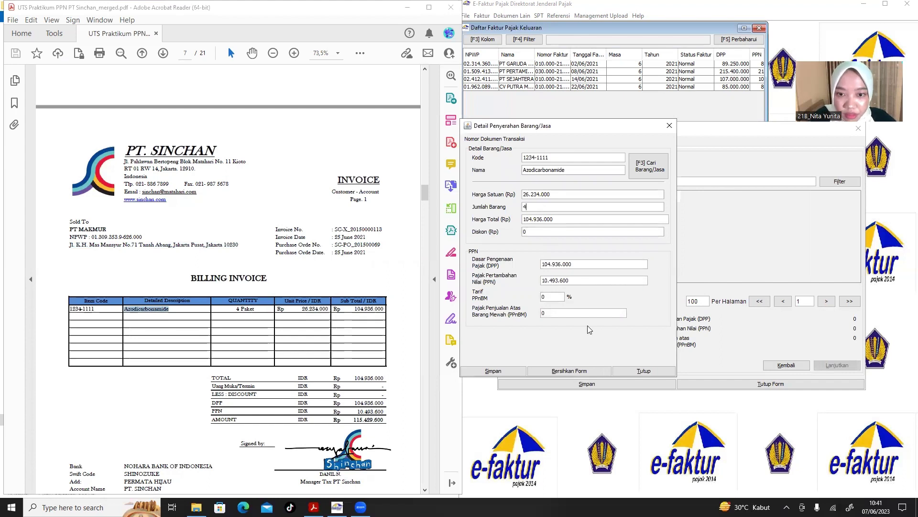
pyautogui.click(493, 372)
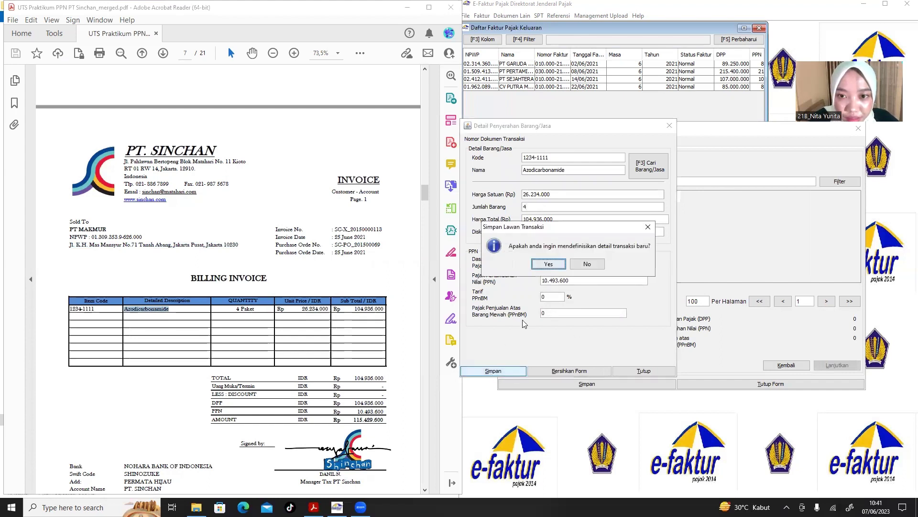
pyautogui.click(595, 268)
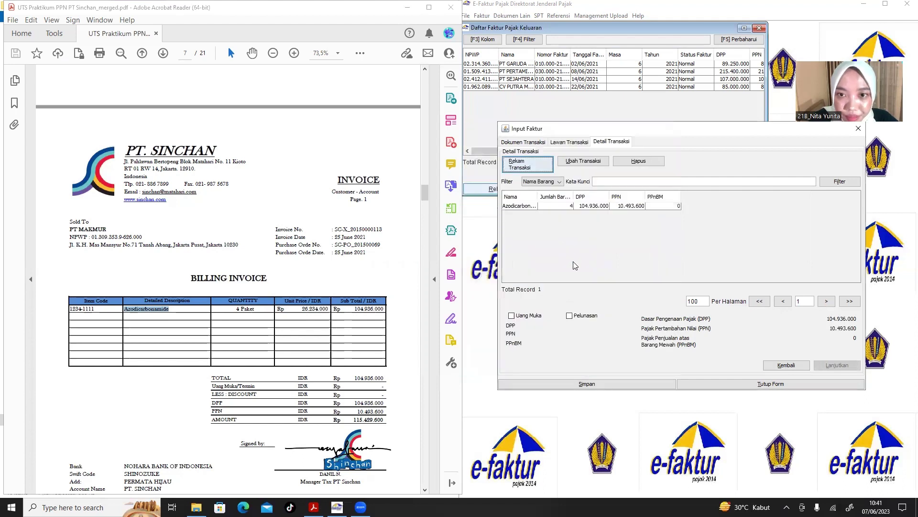
# Save the PT MAKMUR faktur (DPP 104.936.000, PPN 10.493.600) and start a new faktur.
pyautogui.click(576, 381)
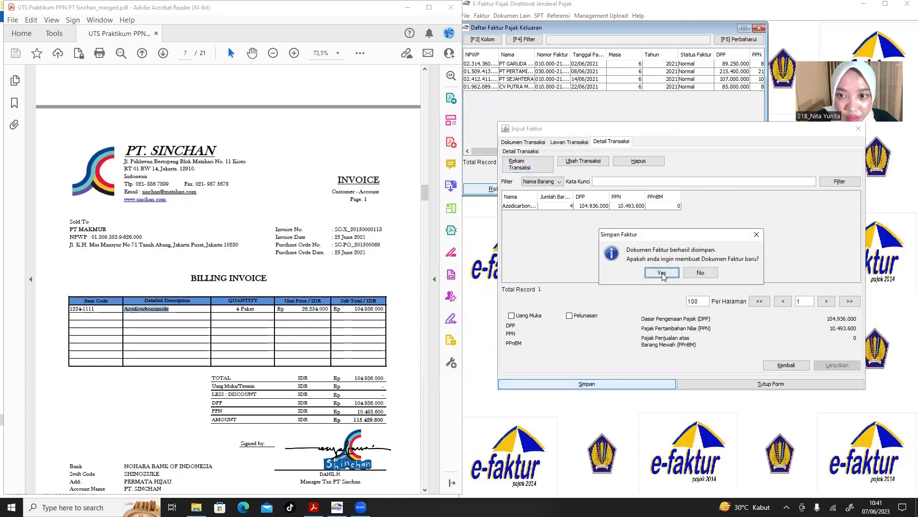
pyautogui.click(662, 272)
pyautogui.click(290, 352)
pyautogui.scroll(-10, 290, 352)
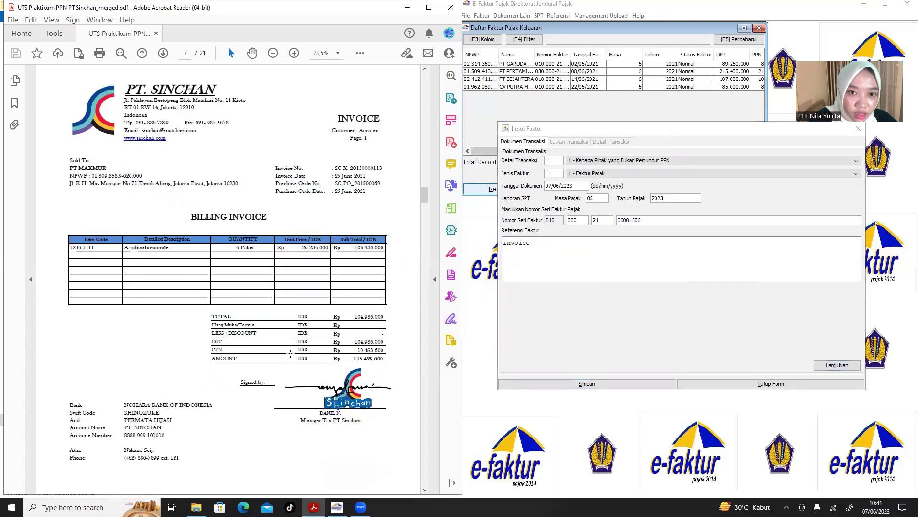
# Find the PT MULTI invoice on PDF page 8 and set Tanggal Dokumen 30/06/2021, Tahun Pajak 2021.
pyautogui.scroll(-5, 290, 352)
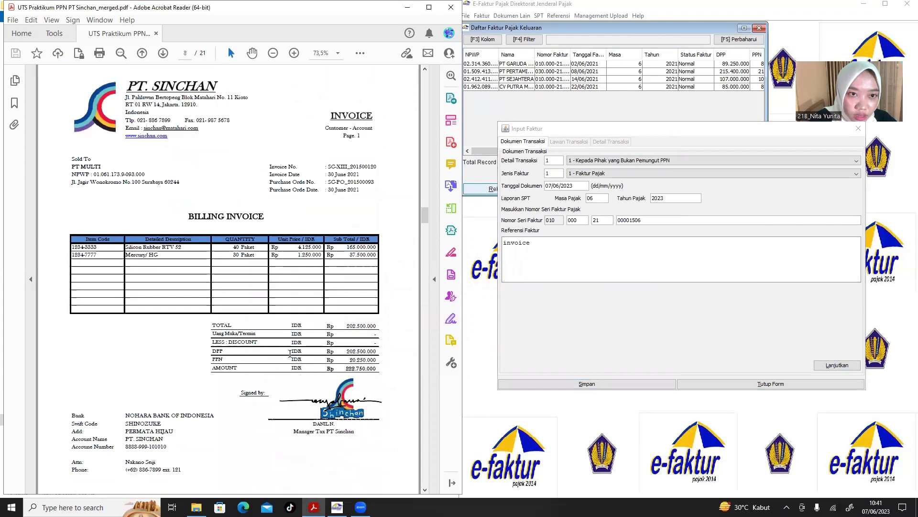
pyautogui.scroll(-5, 290, 353)
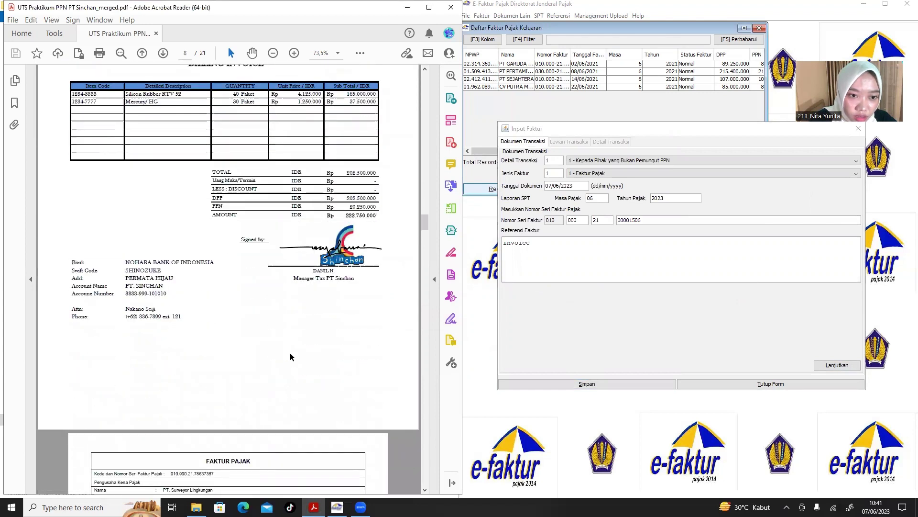
pyautogui.scroll(3, 290, 356)
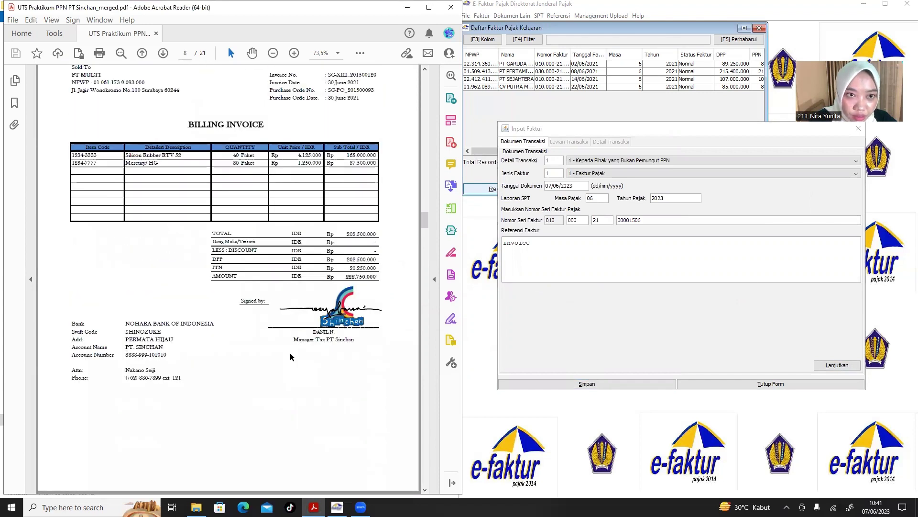
pyautogui.scroll(1, 290, 354)
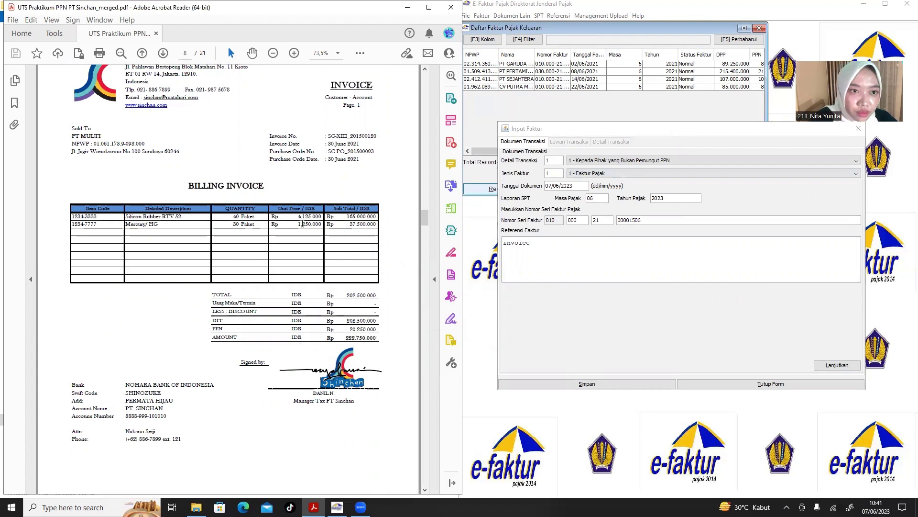
pyautogui.scroll(-3, 195, 308)
pyautogui.scroll(3, 195, 308)
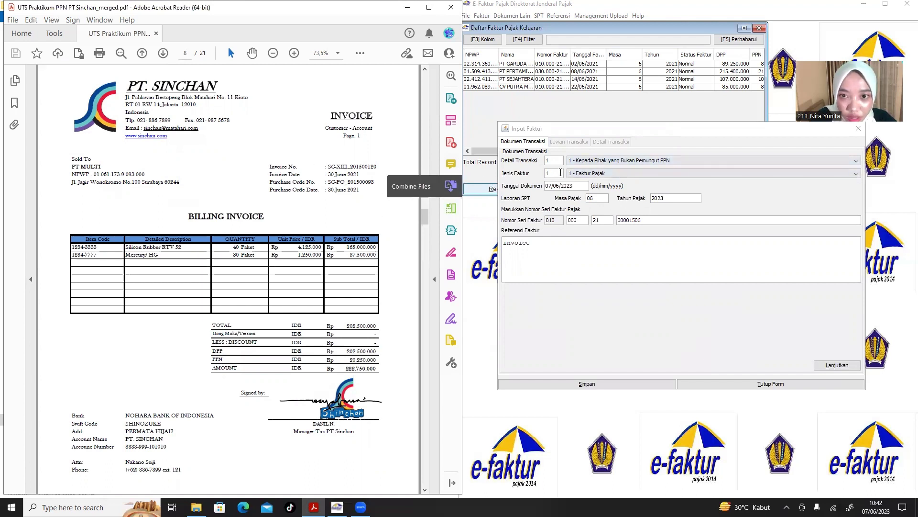
pyautogui.click(554, 186)
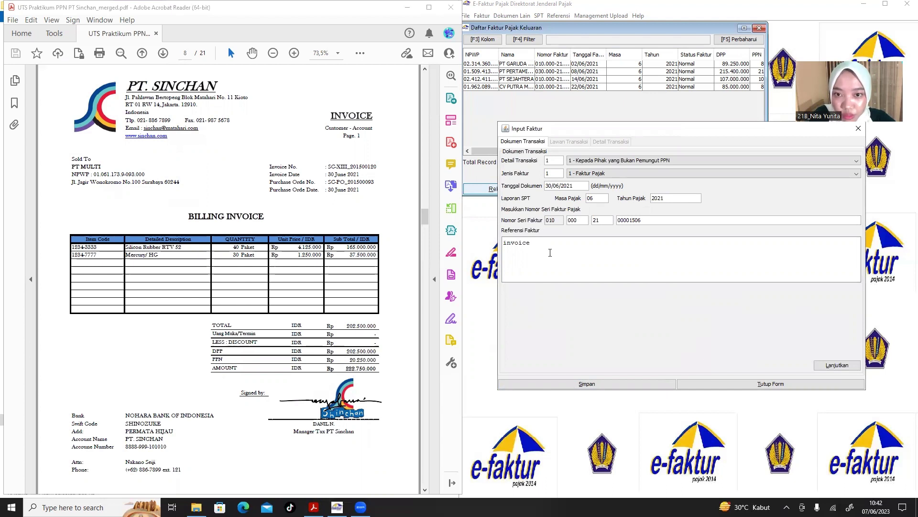
# Enter PT MULTI's NPWP and name, copied from the invoice, as the counterparty.
pyautogui.click(849, 364)
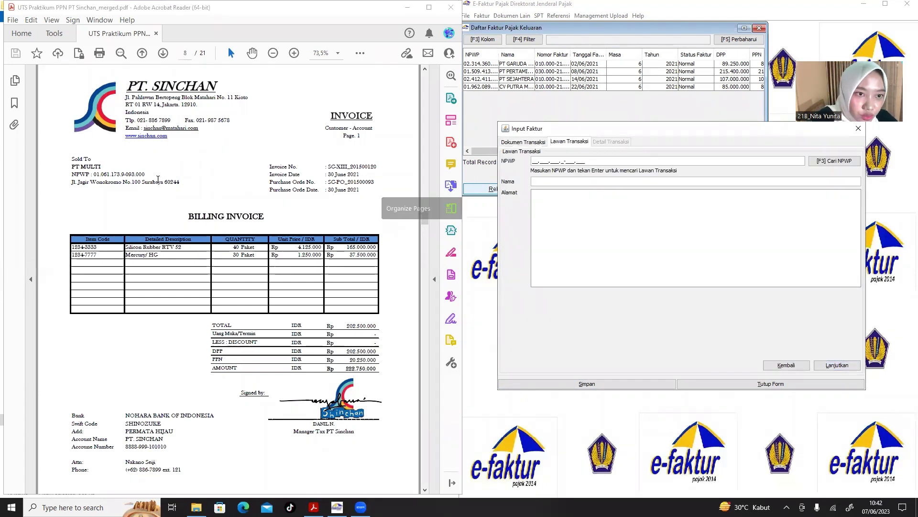
pyautogui.moveTo(148, 173); pyautogui.dragTo(93, 171)
pyautogui.hotkey('ctrl', 'c')
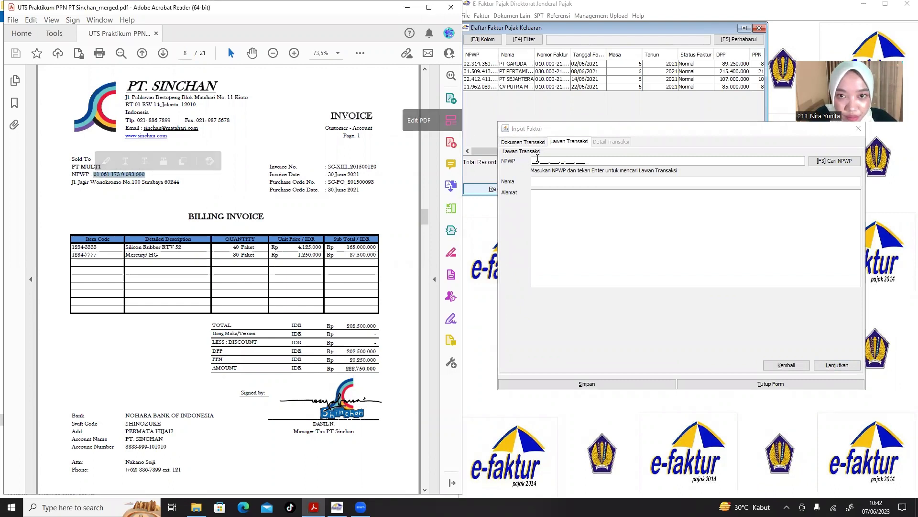
pyautogui.click(532, 163)
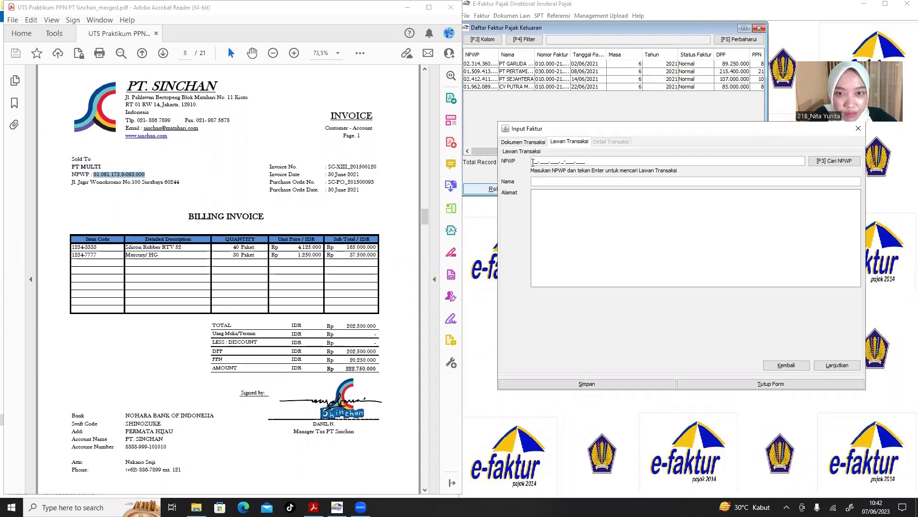
pyautogui.hotkey('ctrl', 'v')
pyautogui.click(100, 166)
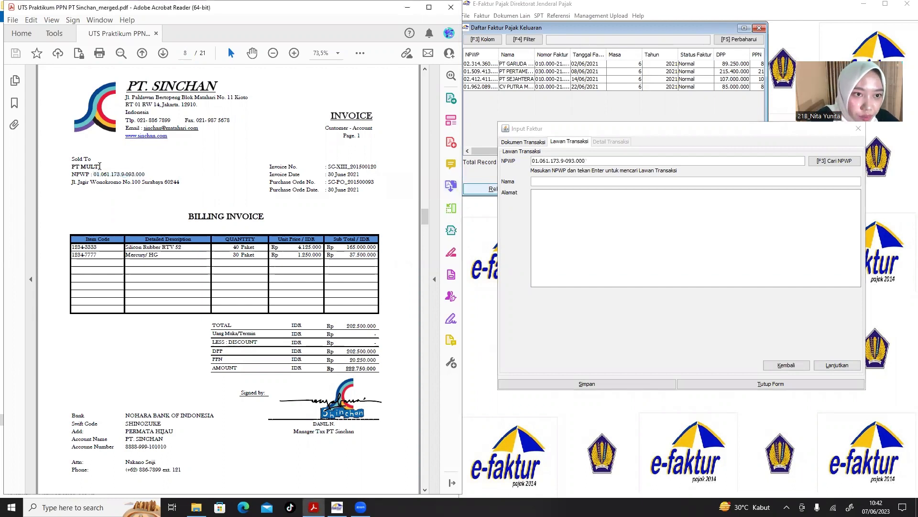
pyautogui.moveTo(100, 166); pyautogui.dragTo(70, 167)
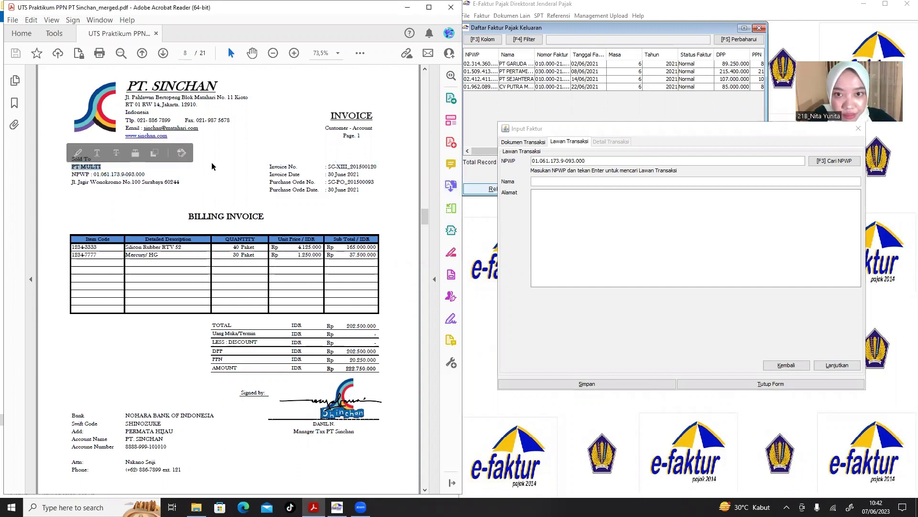
pyautogui.hotkey('ctrl', 'c')
pyautogui.click(545, 181)
pyautogui.hotkey('ctrl', 'v')
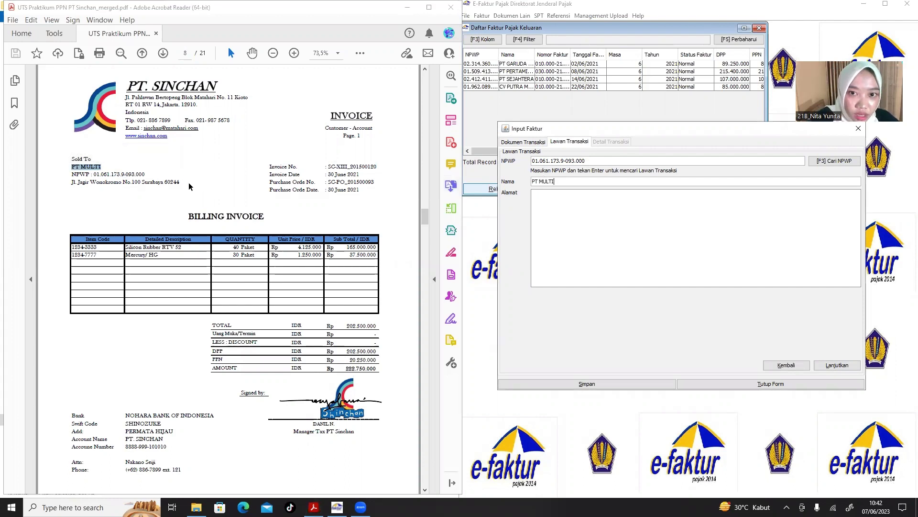
# Paste PT MULTI's Surabaya address into the Alamat field.
pyautogui.moveTo(180, 183); pyautogui.dragTo(68, 187)
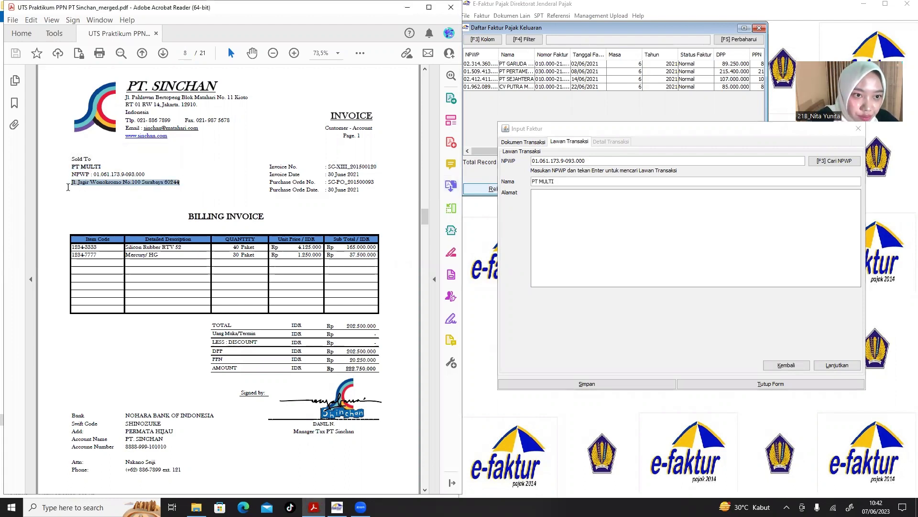
pyautogui.click(574, 213)
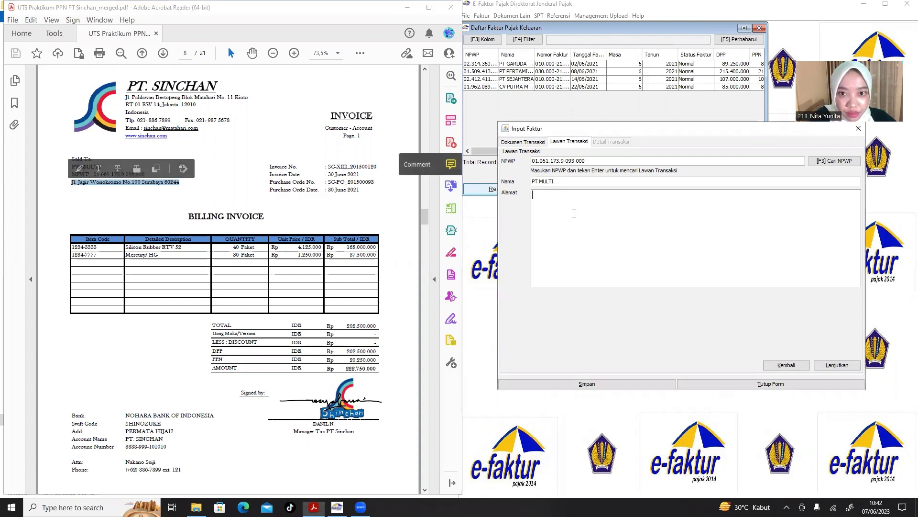
pyautogui.hotkey('ctrl', 'v')
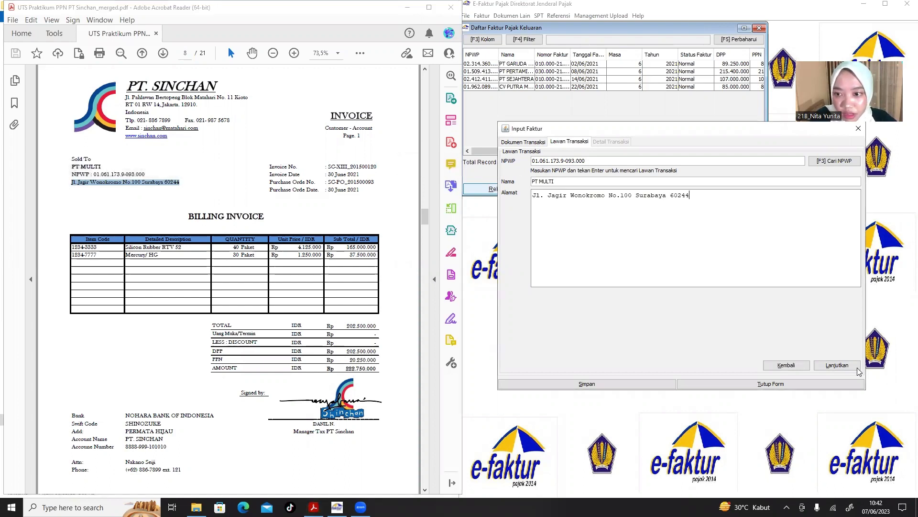
pyautogui.click(846, 369)
# Add a line item and look up code 1234-3333, name Silicon Rubber RTV 52.
pyautogui.click(527, 167)
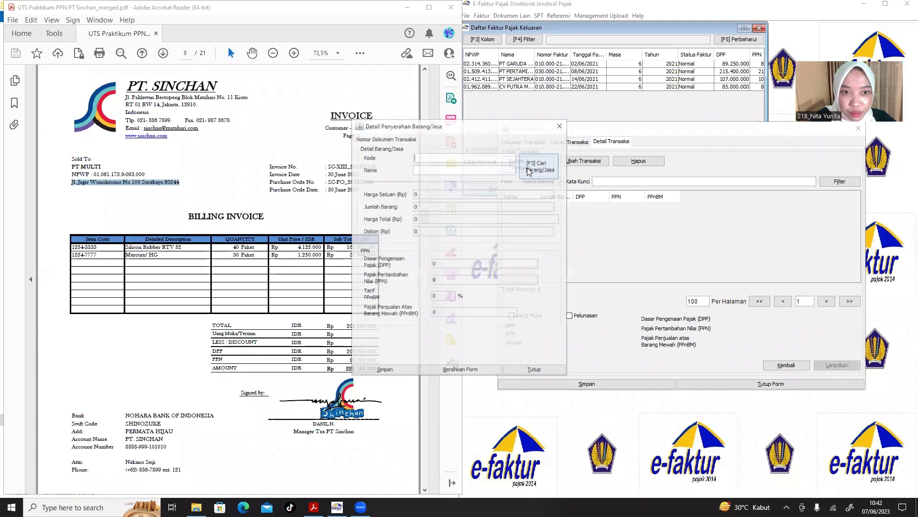
pyautogui.moveTo(459, 130); pyautogui.dragTo(576, 132)
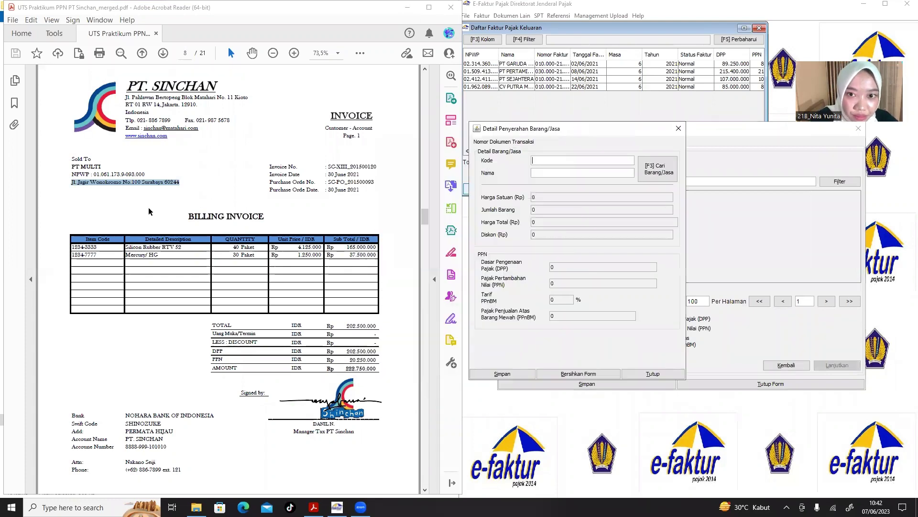
pyautogui.moveTo(100, 245); pyautogui.dragTo(70, 244)
pyautogui.hotkey('ctrl', 'c')
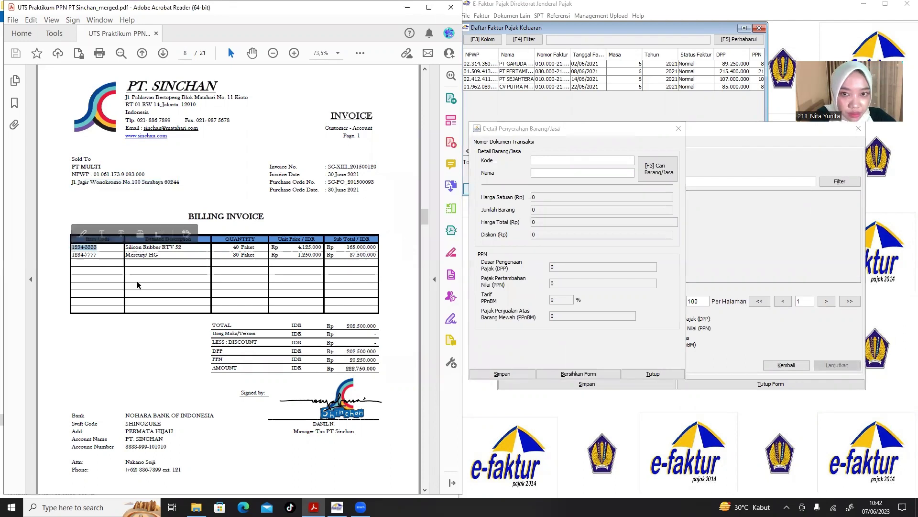
pyautogui.click(585, 170)
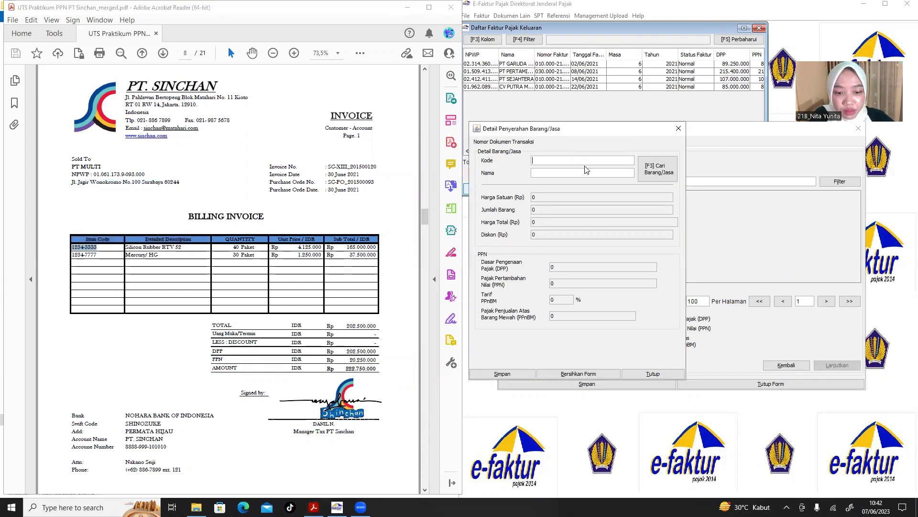
pyautogui.hotkey('ctrl', 'v')
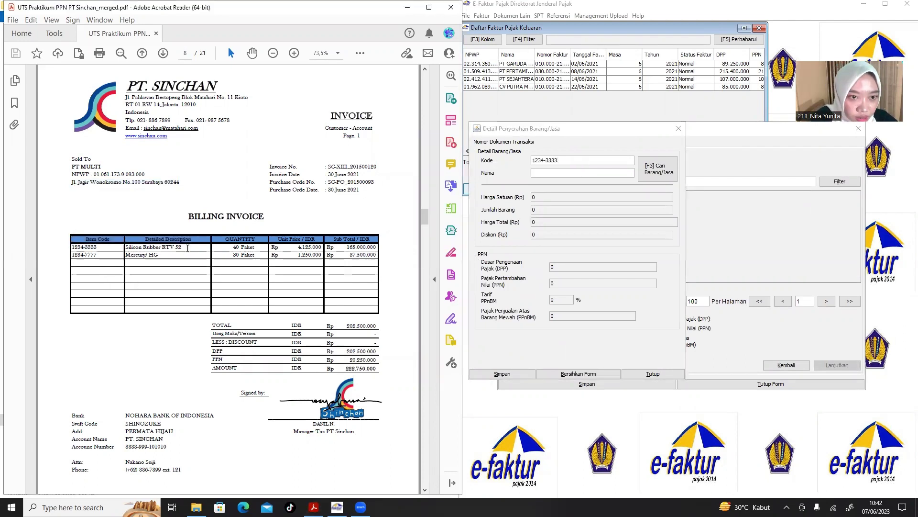
pyautogui.moveTo(186, 248); pyautogui.dragTo(137, 249)
pyautogui.hotkey('ctrl', 'c')
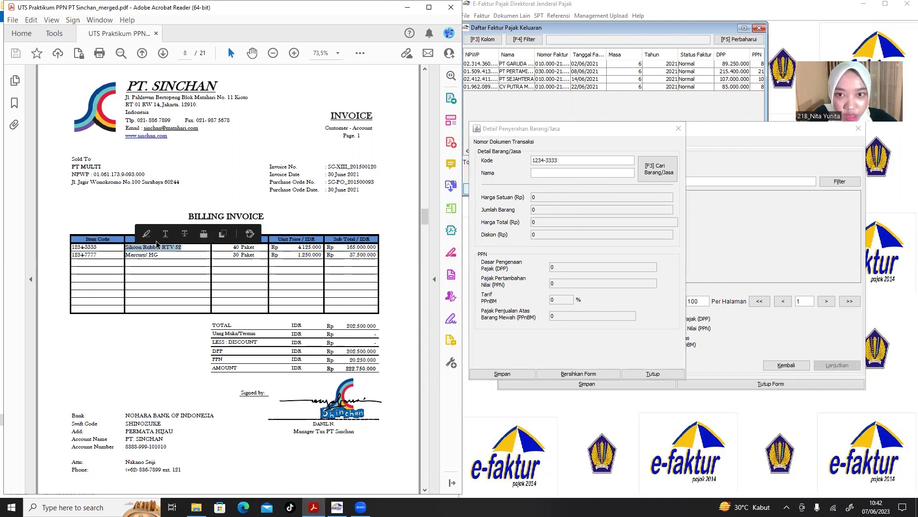
pyautogui.click(539, 172)
pyautogui.hotkey('ctrl', 'v')
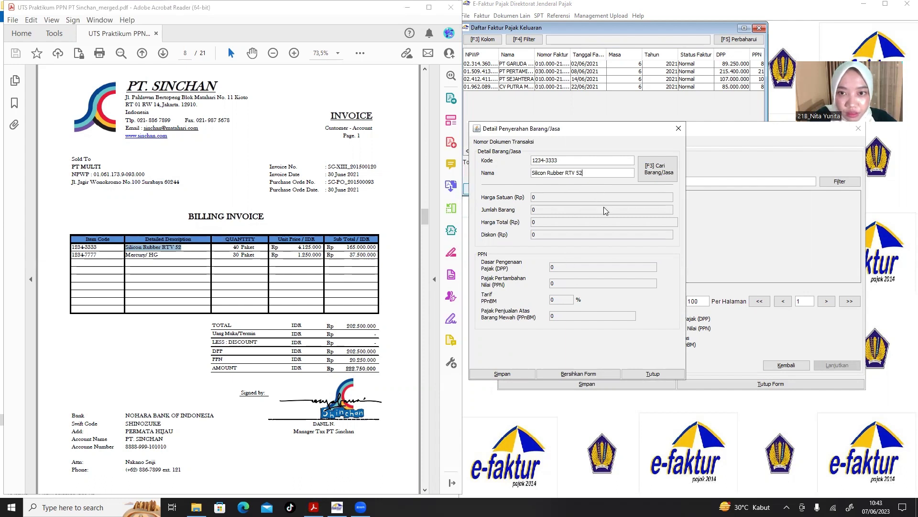
pyautogui.press('Return')
# Register Silicon Rubber RTV 52 at 4.125.000 and save a 40-unit line, DPP 165.000.000.
pyautogui.click(464, 264)
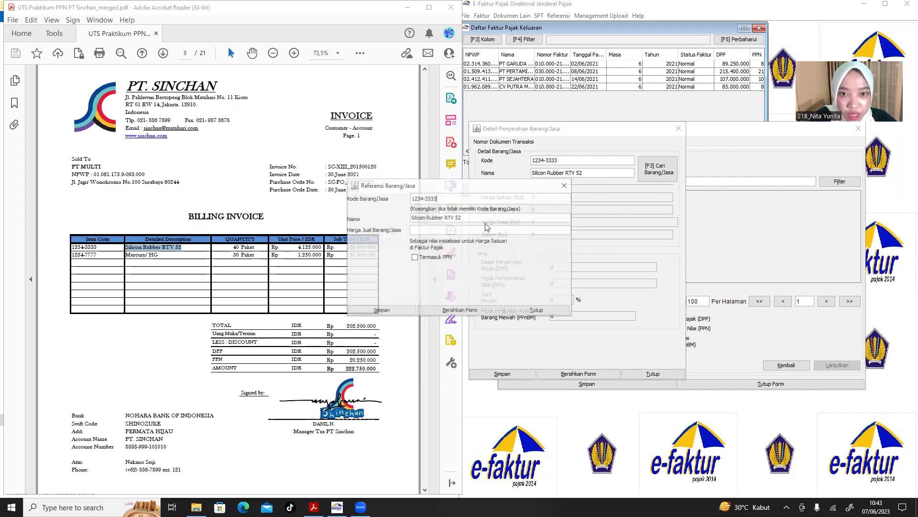
pyautogui.moveTo(520, 190); pyautogui.dragTo(595, 181)
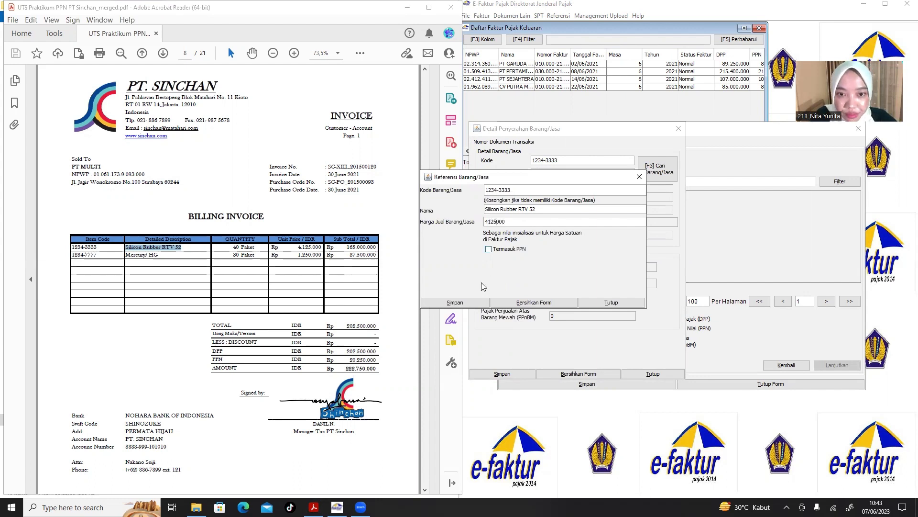
pyautogui.click(468, 303)
pyautogui.click(466, 271)
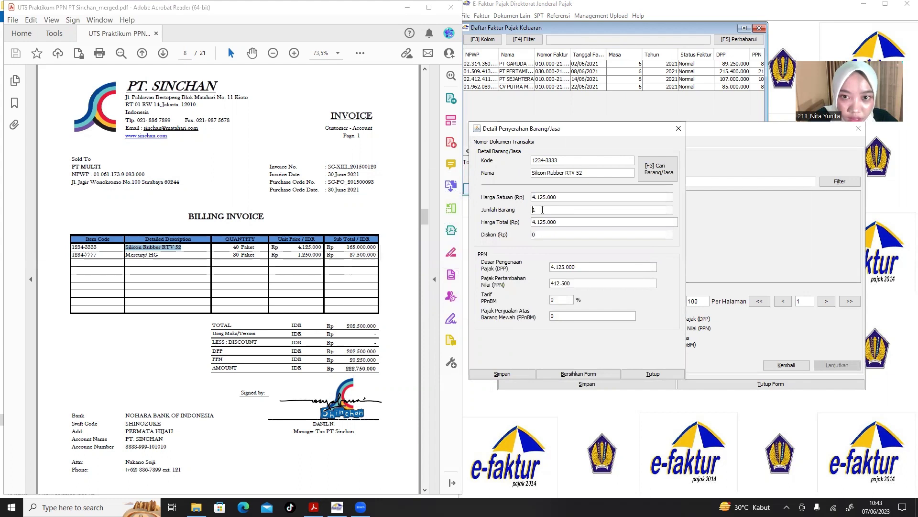
pyautogui.write('40')
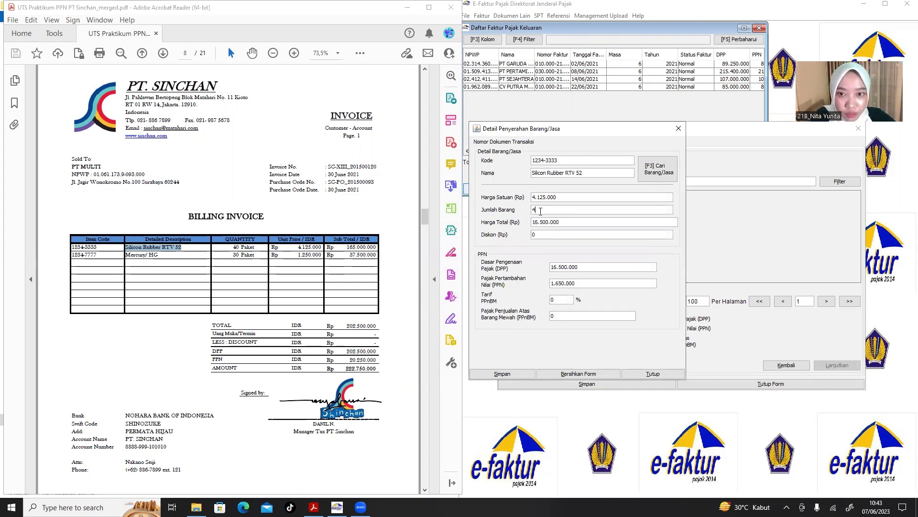
pyautogui.click(511, 374)
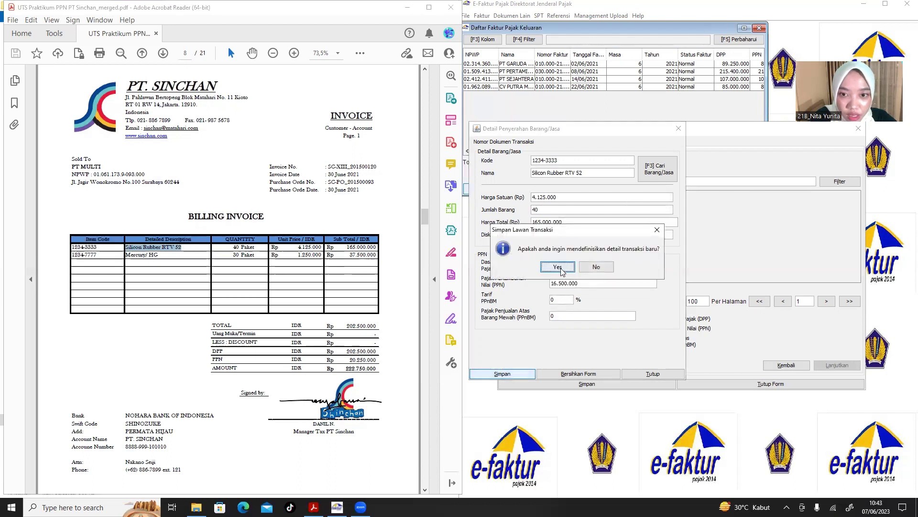
pyautogui.click(559, 267)
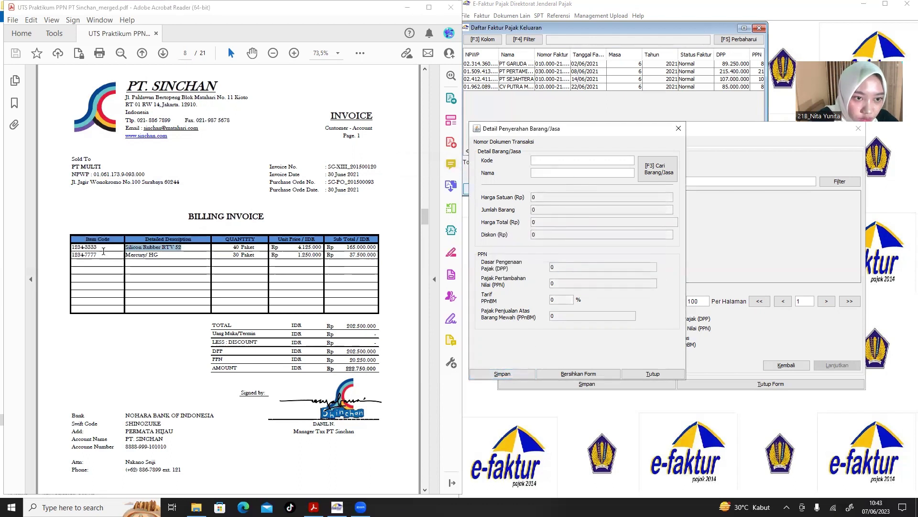
# Enter code 1234-7777 and name Mercury/ HG copied from the invoice.
pyautogui.moveTo(104, 252); pyautogui.dragTo(73, 255)
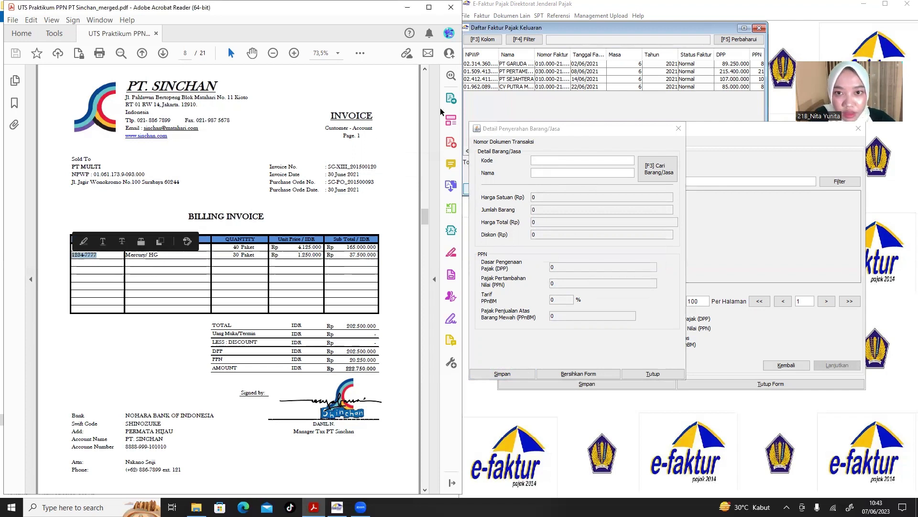
pyautogui.click(545, 161)
pyautogui.write('1234-7777')
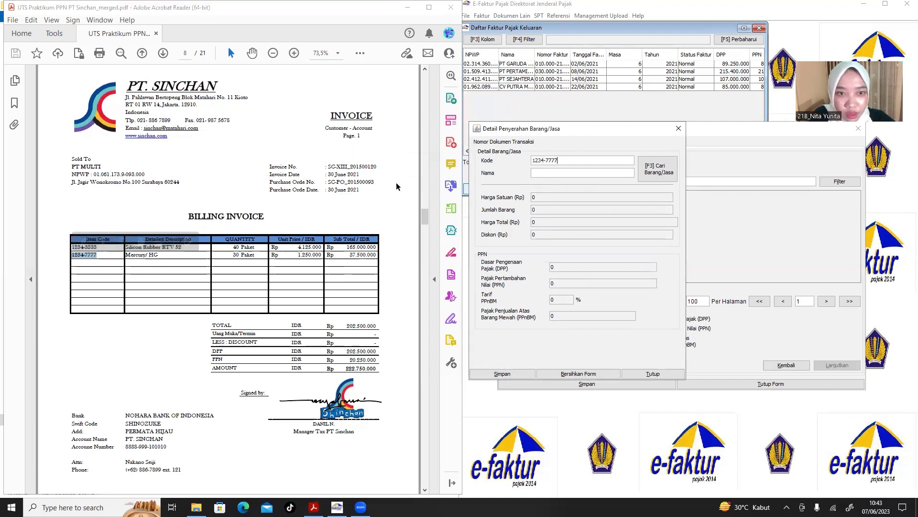
pyautogui.moveTo(158, 258); pyautogui.dragTo(134, 258)
pyautogui.hotkey('ctrl', 'c')
pyautogui.click(161, 257)
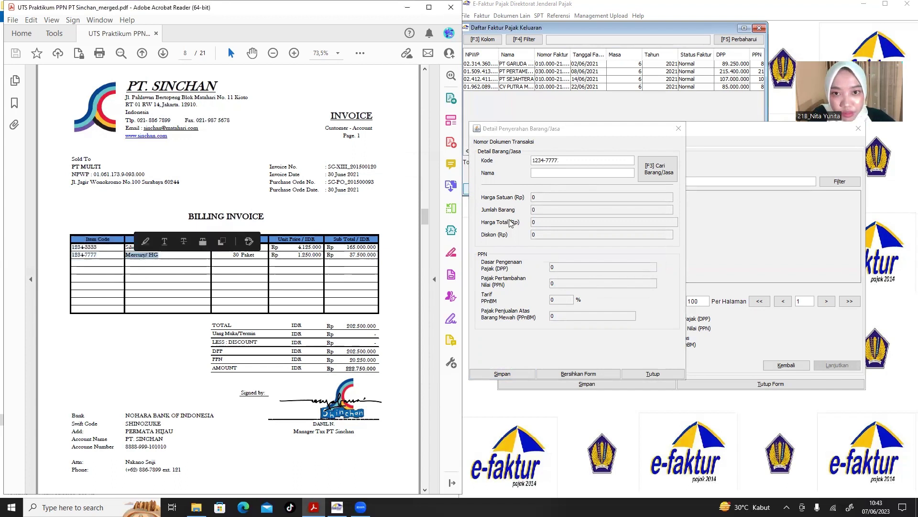
pyautogui.click(568, 172)
pyautogui.click(568, 172)
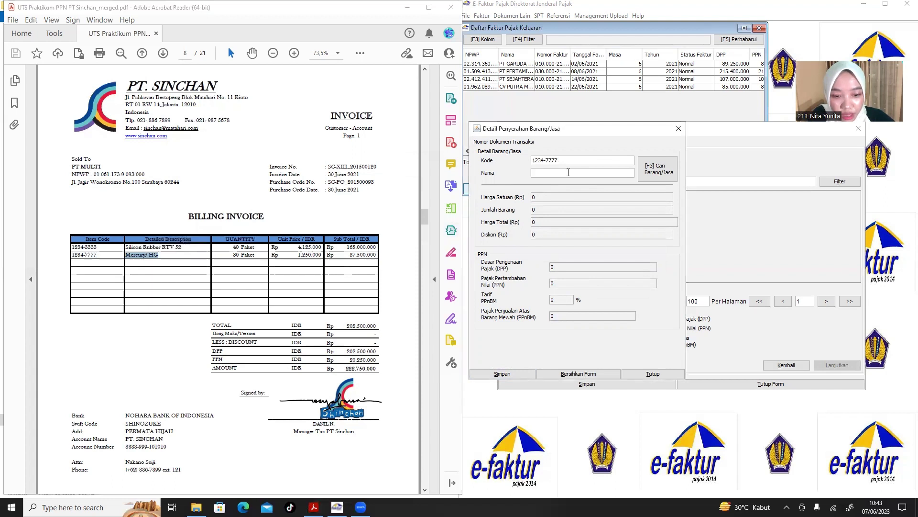
pyautogui.hotkey('ctrl', 'v')
# Save the Mercury/ HG line at unit price 1250000, quantity 30, with no further items.
pyautogui.click(545, 198)
pyautogui.write('1250000')
pyautogui.press('Tab')
pyautogui.write('1')
pyautogui.press('Tab')
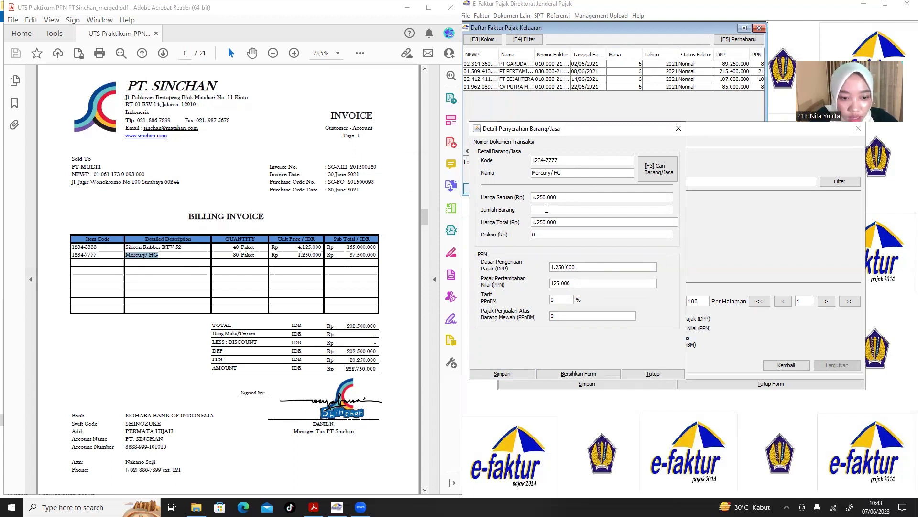
pyautogui.write('0')
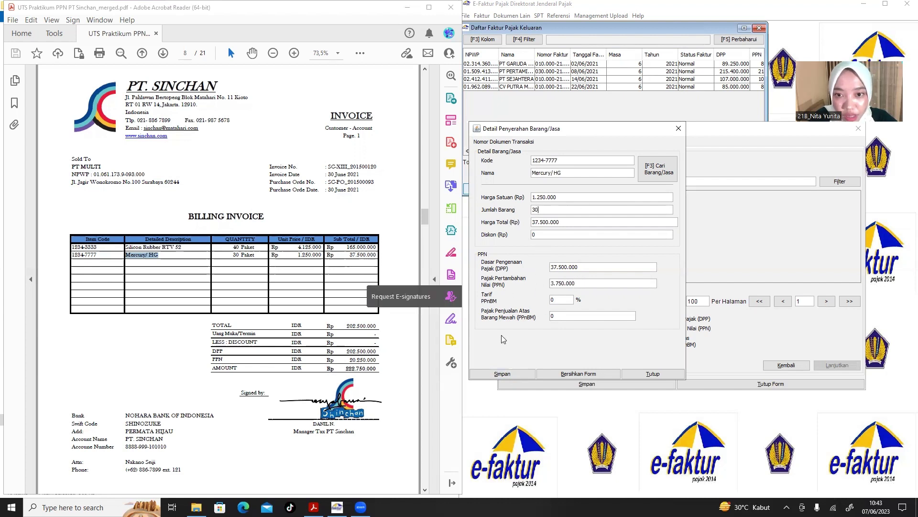
pyautogui.click(505, 374)
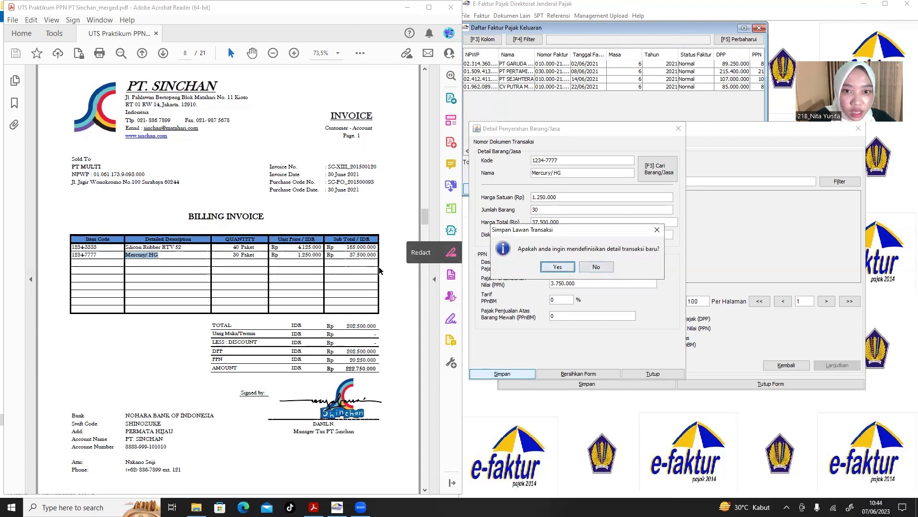
pyautogui.click(595, 267)
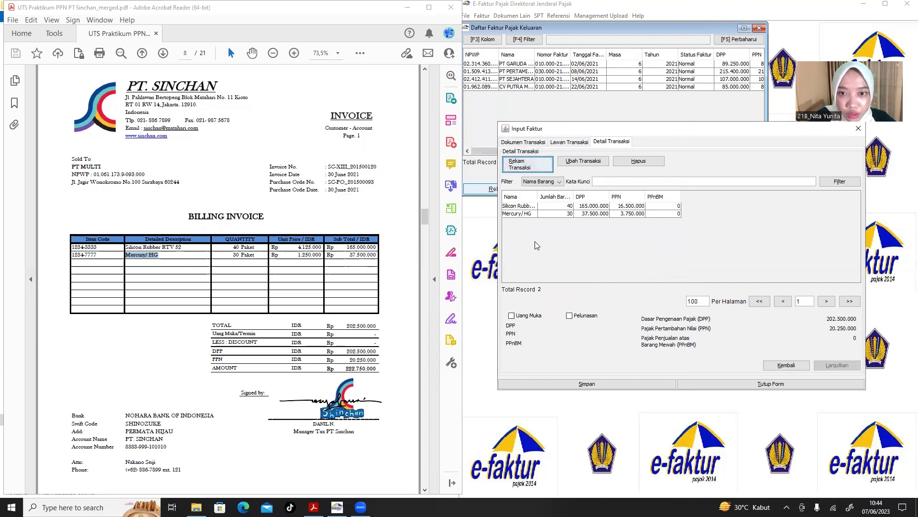
# Save the PT MULTI faktur (DPP 202.500.000, PPN 20.250.000) and select it in the list.
pyautogui.click(576, 385)
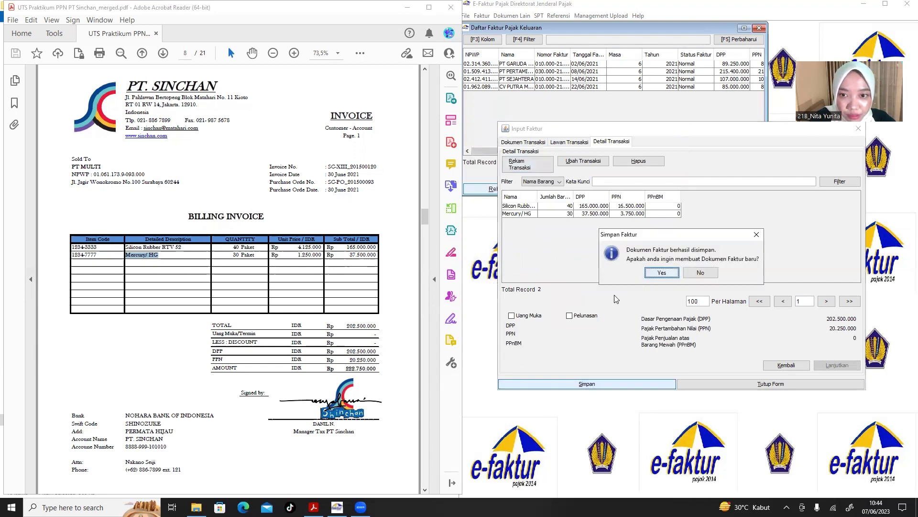
pyautogui.scroll(-15, 266, 293)
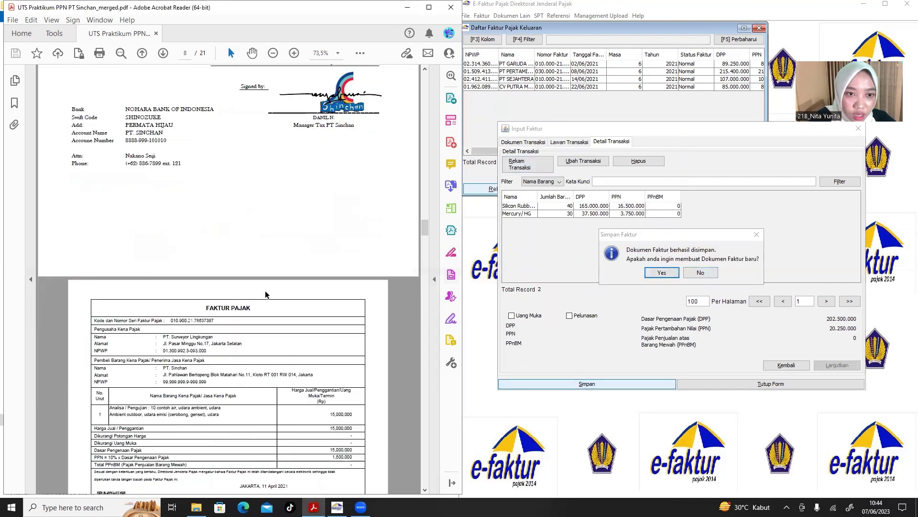
pyautogui.scroll(6, 265, 290)
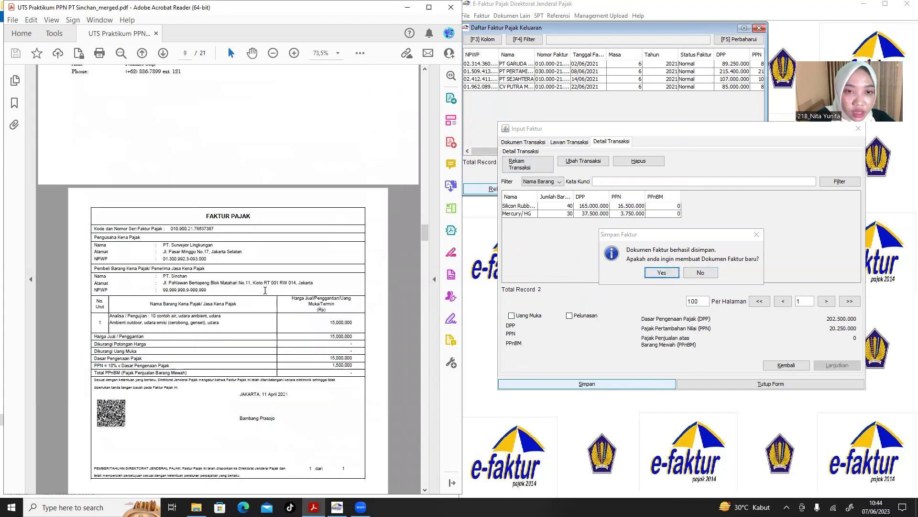
pyautogui.scroll(5, 265, 291)
pyautogui.scroll(3, 265, 290)
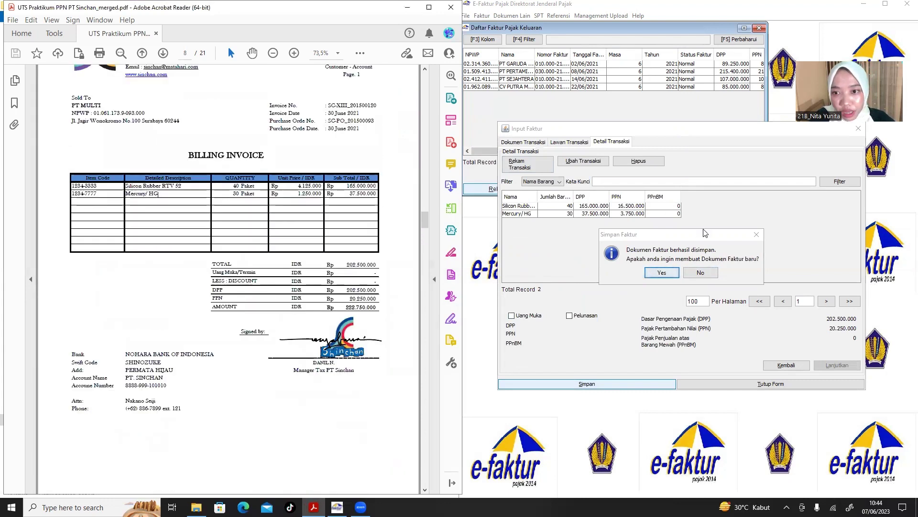
pyautogui.click(701, 272)
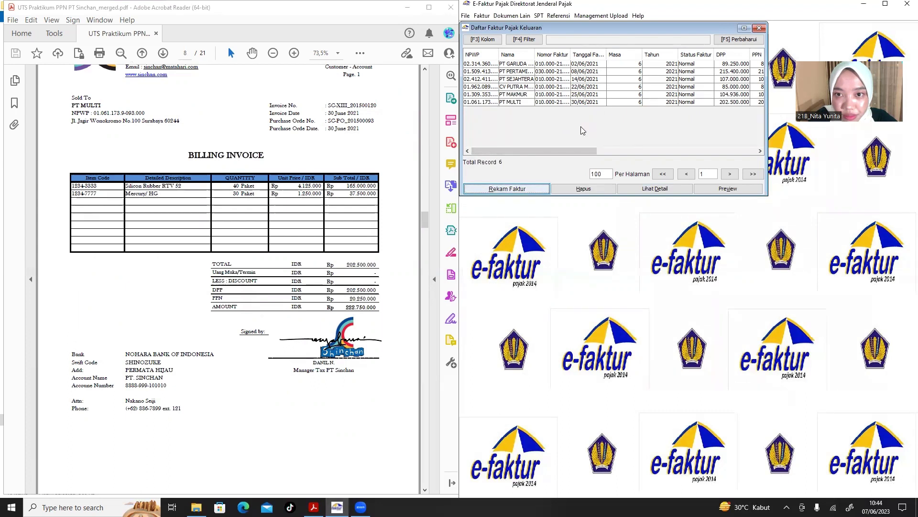
pyautogui.click(566, 102)
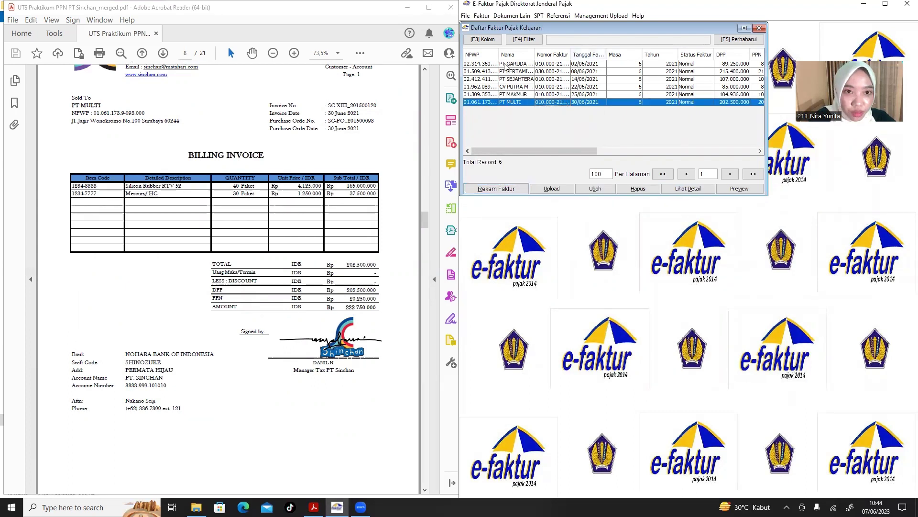
# Select all six output fakturs in Daftar Faktur Pajak Keluaran and queue them for upload.
pyautogui.click(475, 64)
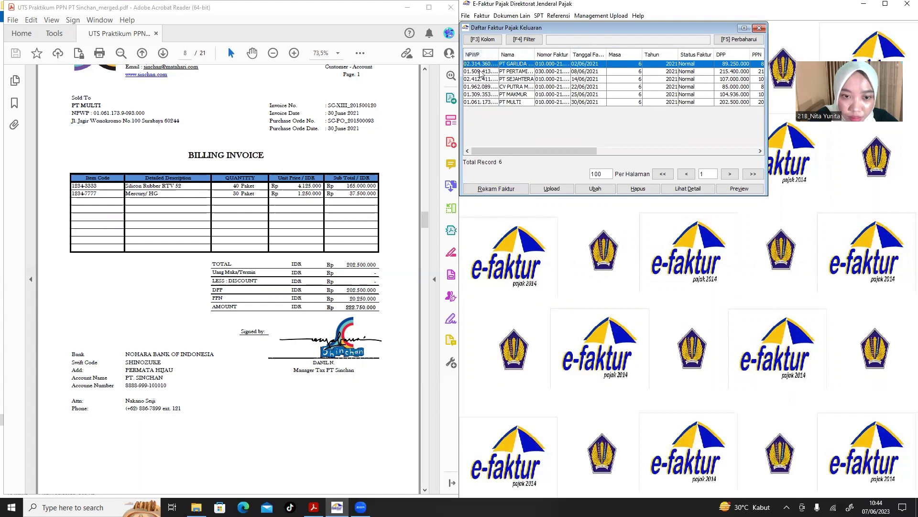
pyautogui.moveTo(481, 74); pyautogui.dragTo(482, 92)
pyautogui.moveTo(482, 92); pyautogui.dragTo(484, 105)
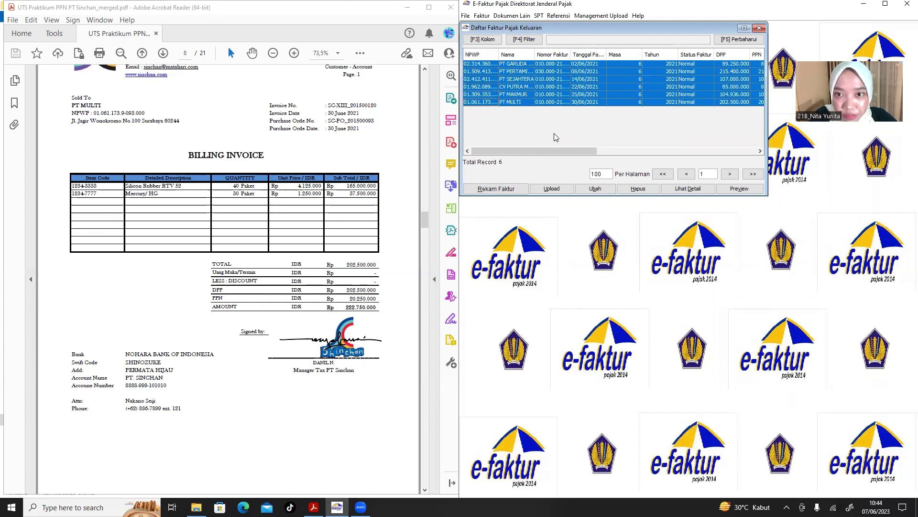
pyautogui.click(551, 191)
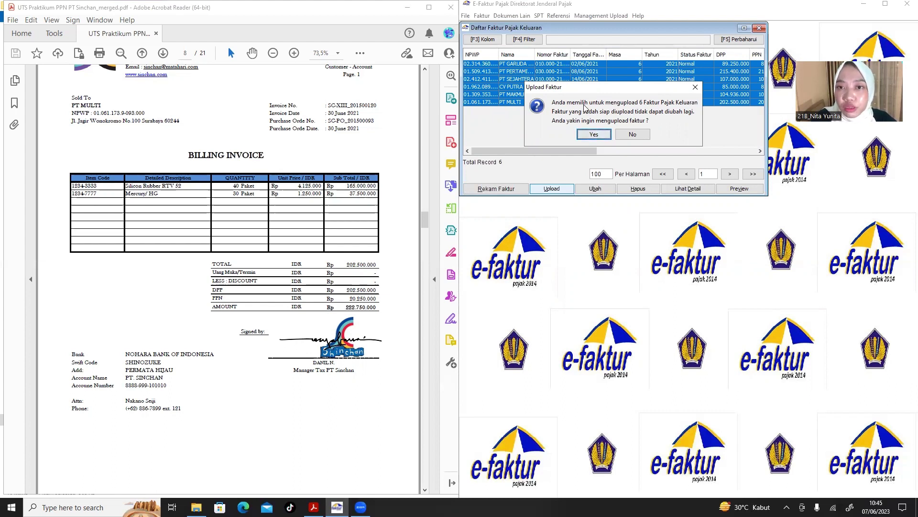
pyautogui.click(593, 134)
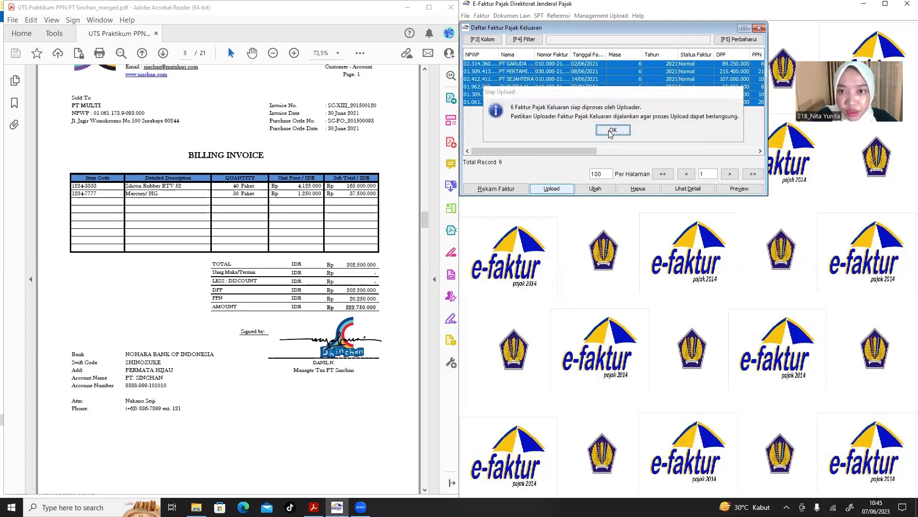
pyautogui.click(609, 130)
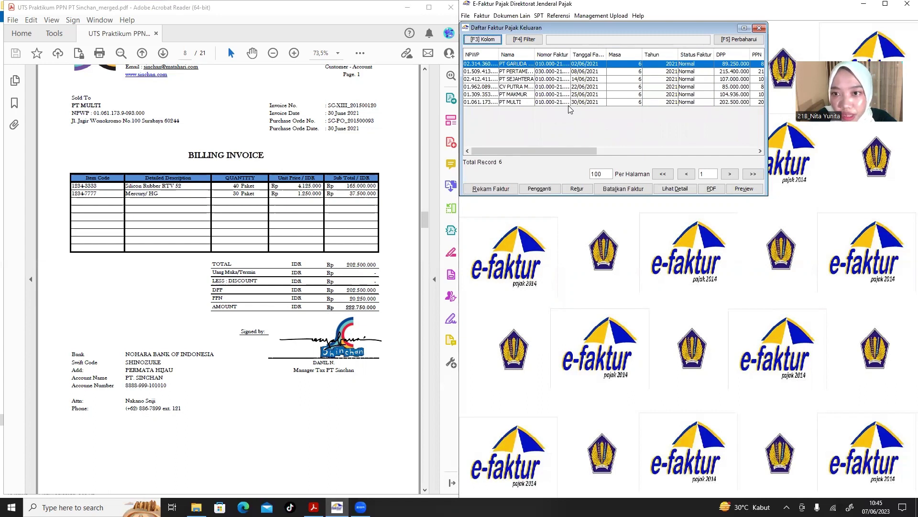
pyautogui.click(530, 72)
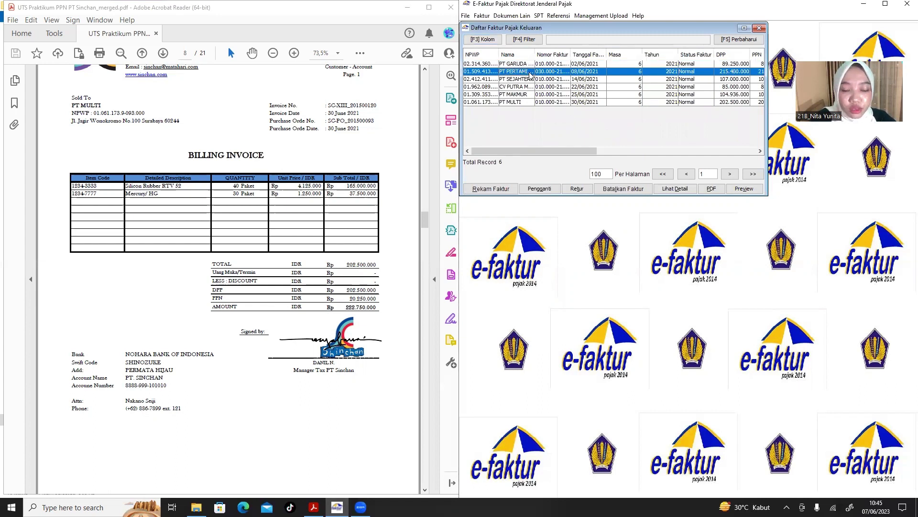
pyautogui.click(512, 64)
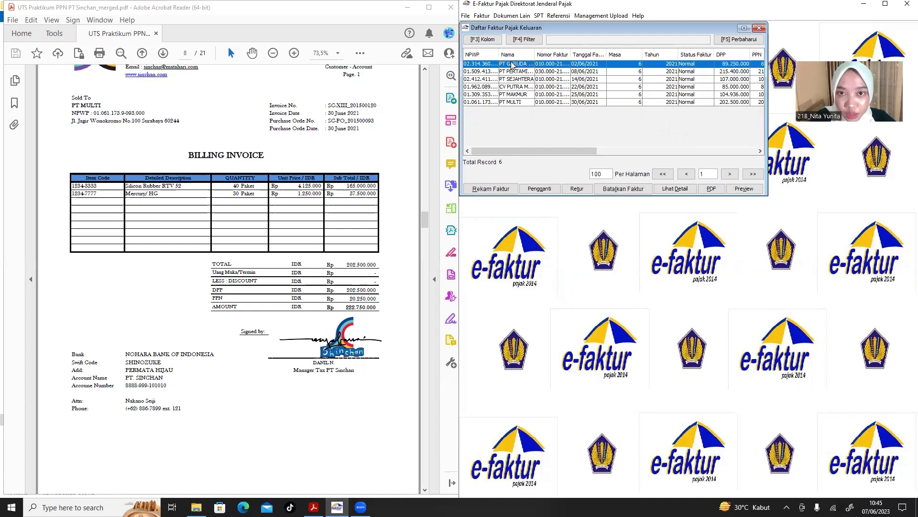
pyautogui.click(742, 191)
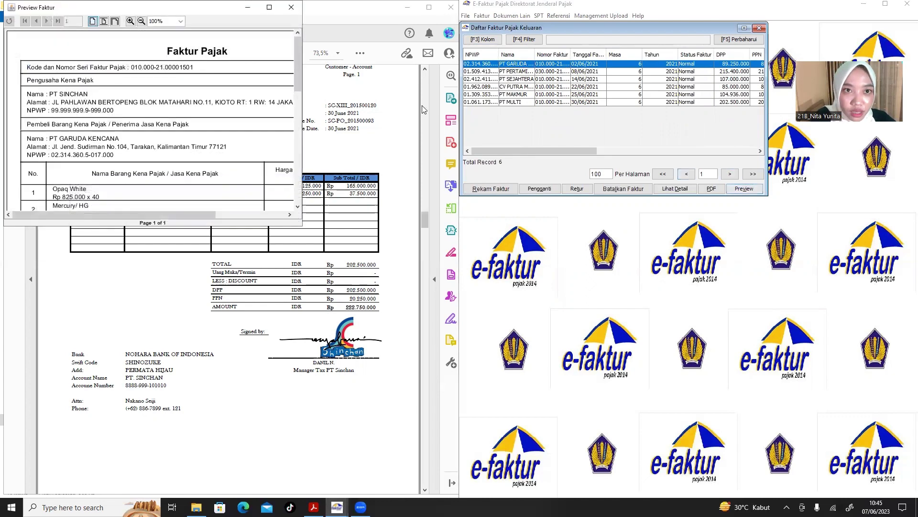
pyautogui.click(269, 7)
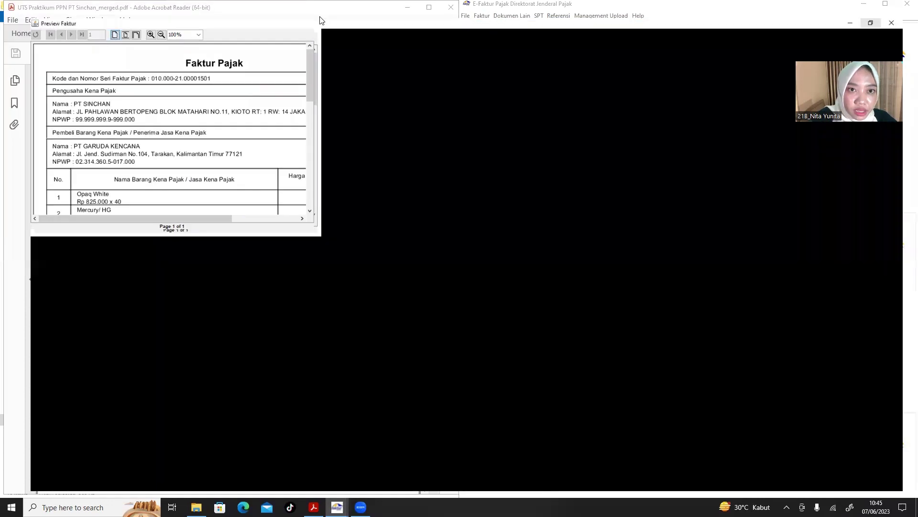
pyautogui.scroll(-12, 414, 187)
pyautogui.scroll(12, 415, 186)
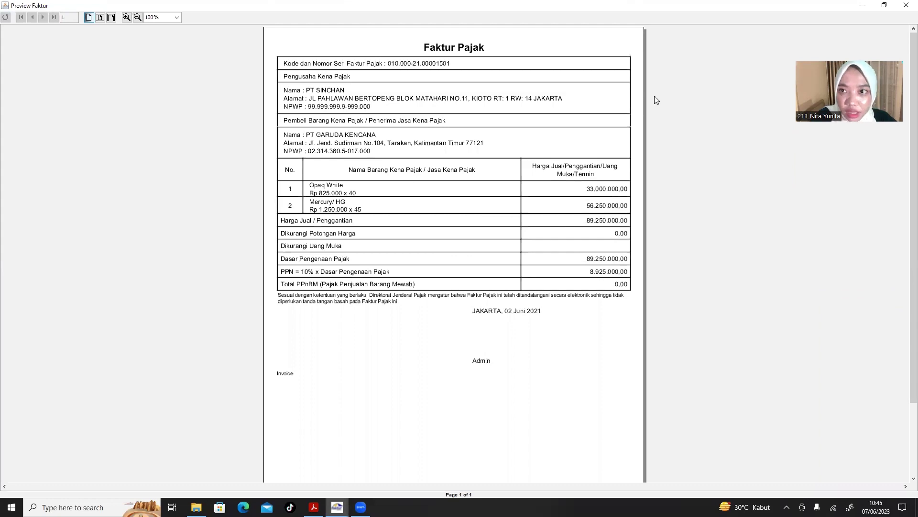
pyautogui.click(906, 5)
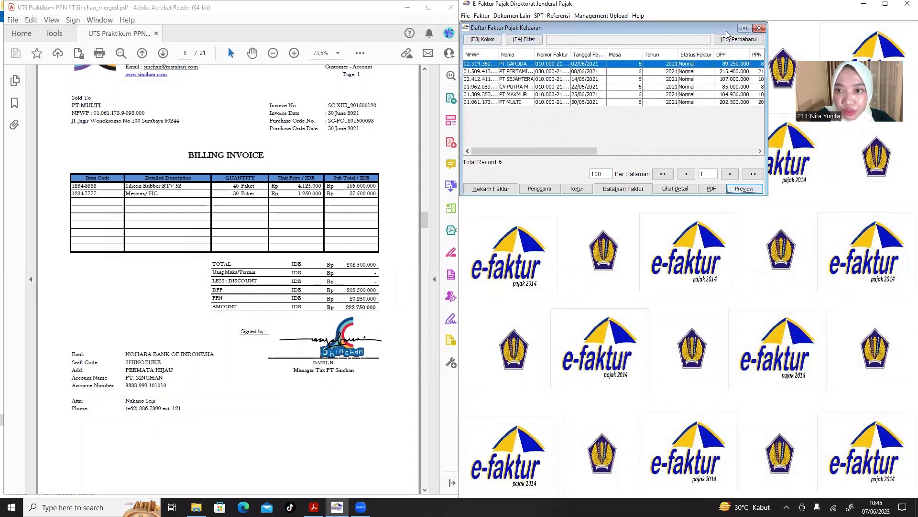
# Close the output invoice list and open Pajak Masukan > Administrasi Faktur.
pyautogui.click(760, 29)
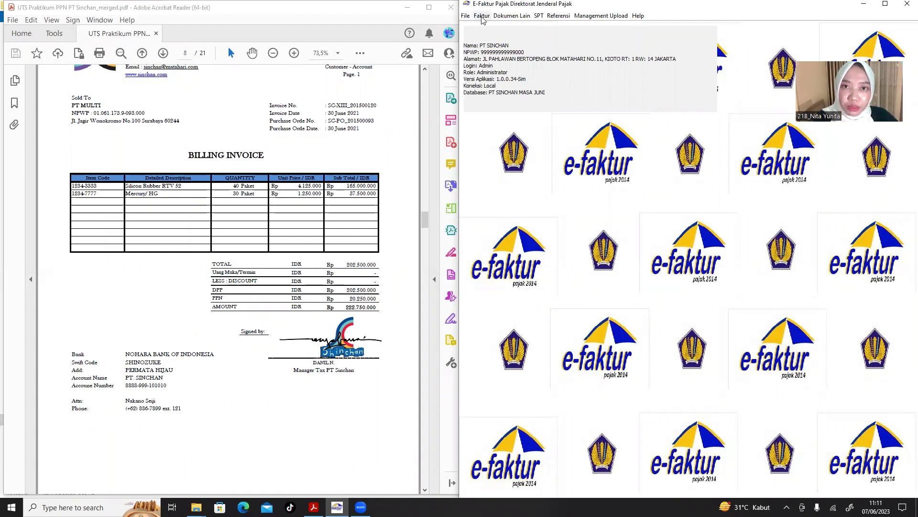
pyautogui.click(481, 17)
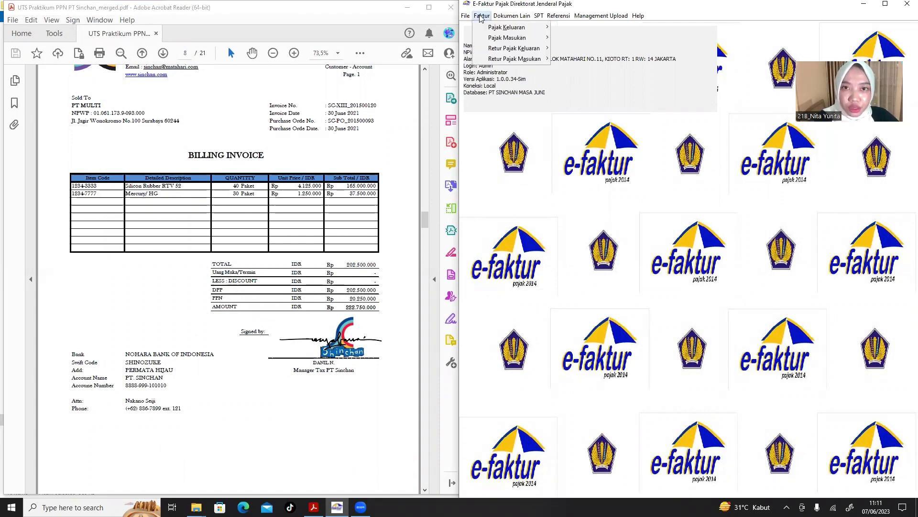
pyautogui.moveTo(505, 40)
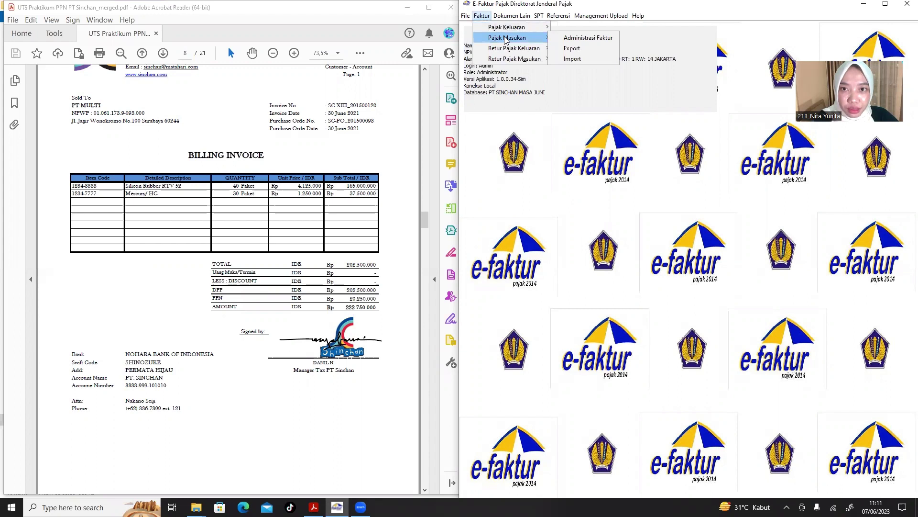
pyautogui.click(573, 41)
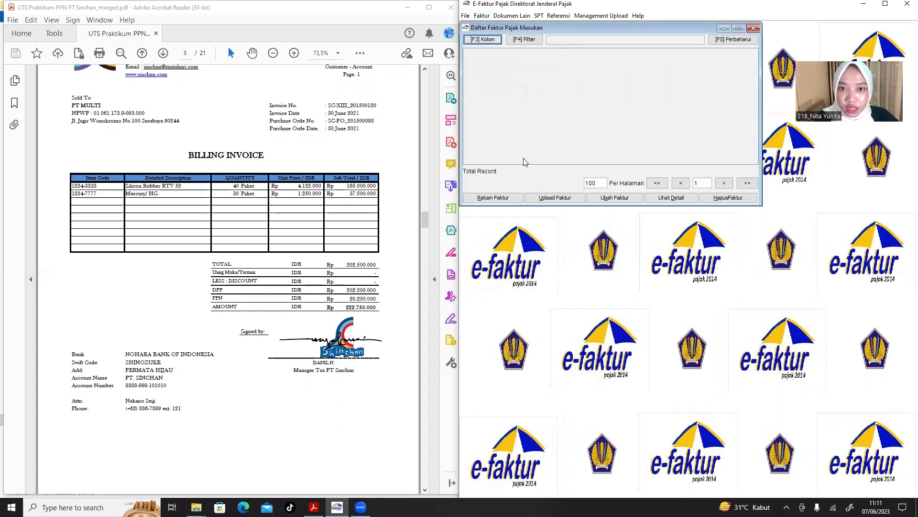
# Open a blank Rekam Faktur form and position it beside the PDF invoice.
pyautogui.click(497, 199)
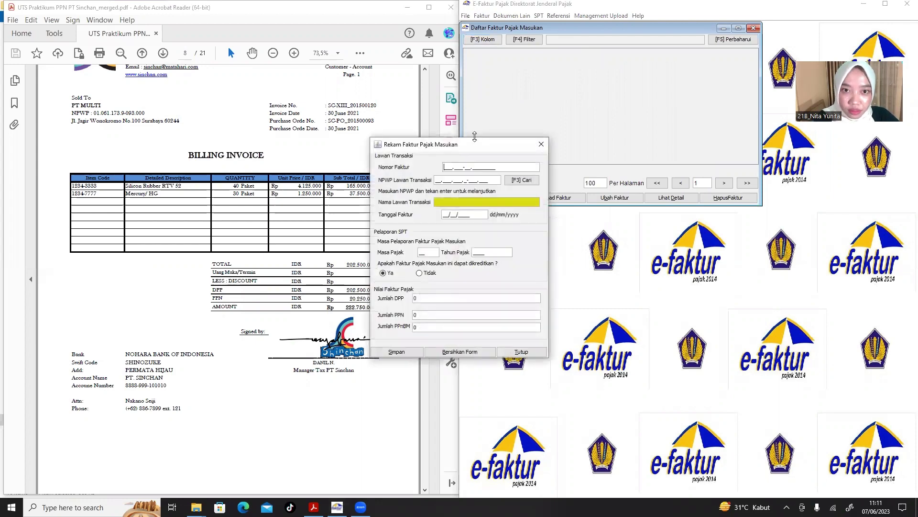
pyautogui.moveTo(474, 137); pyautogui.dragTo(505, 129)
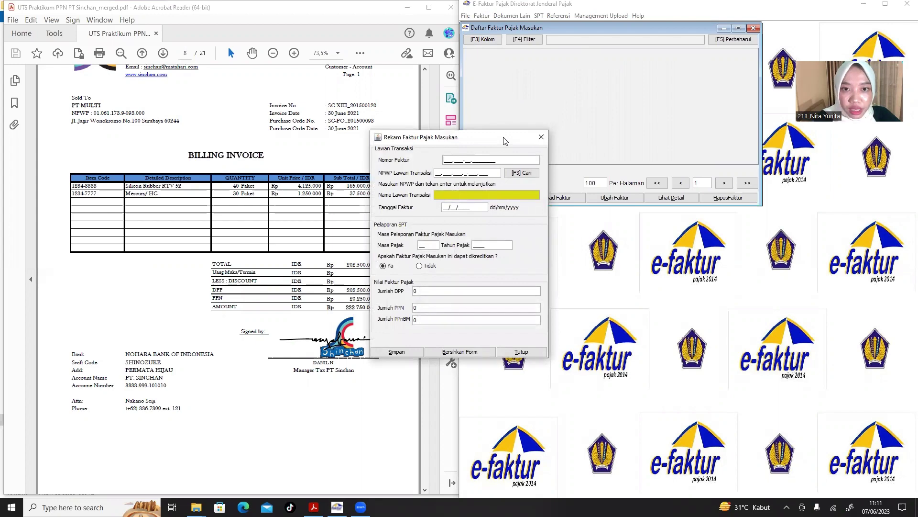
pyautogui.moveTo(505, 140); pyautogui.dragTo(610, 139)
pyautogui.click(281, 222)
pyautogui.scroll(-10, 282, 223)
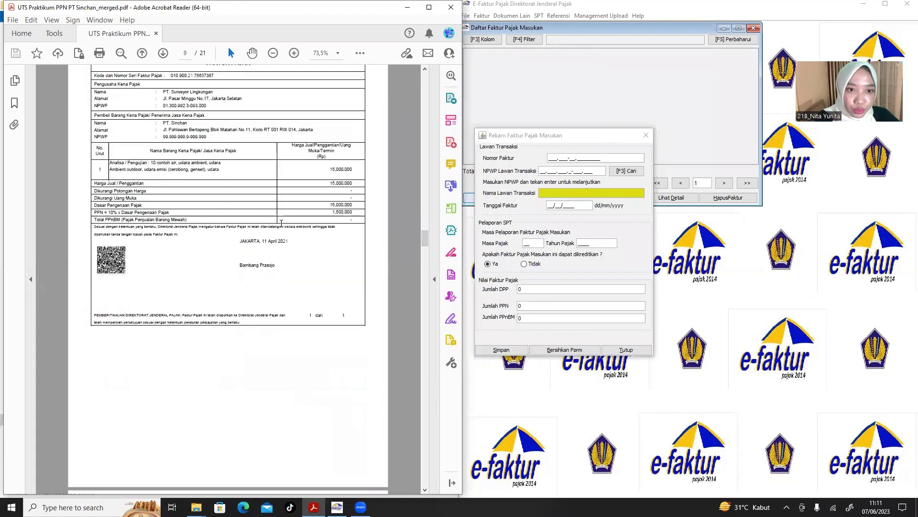
pyautogui.scroll(3, 281, 223)
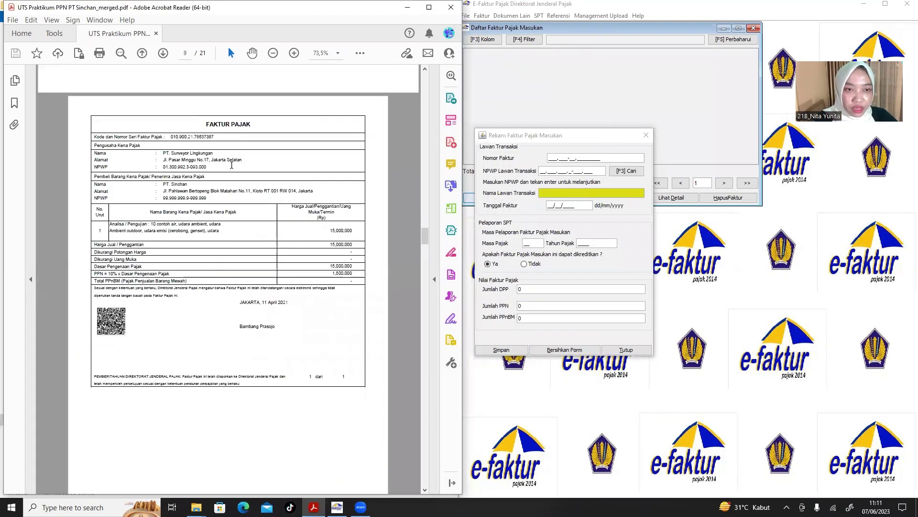
pyautogui.scroll(2, 224, 166)
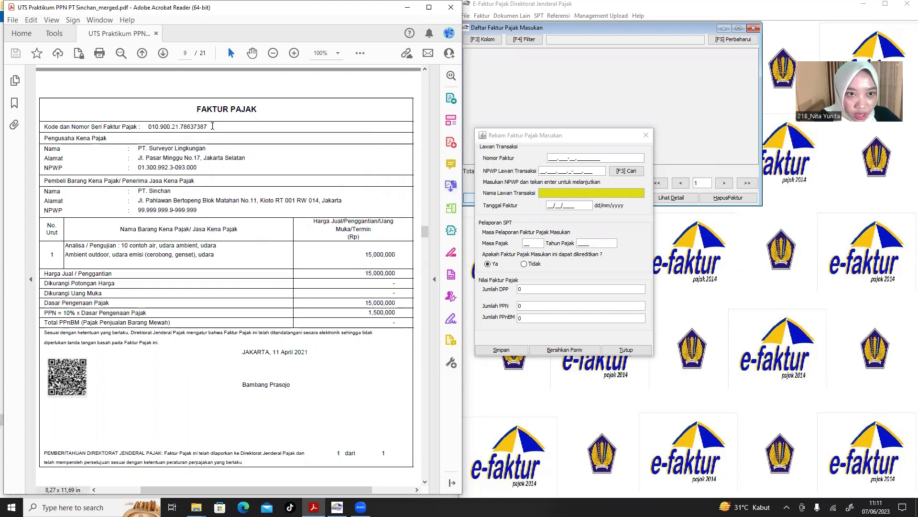
# Enter Nomor Faktur 010.900-21.78637387, correcting the mistyped final digits.
pyautogui.moveTo(212, 125); pyautogui.dragTo(436, 162)
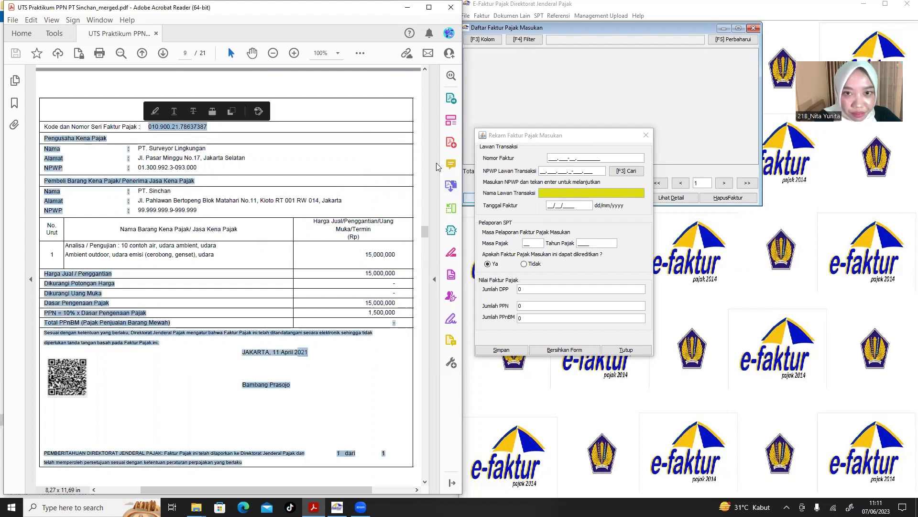
pyautogui.click(564, 161)
pyautogui.write('010.9')
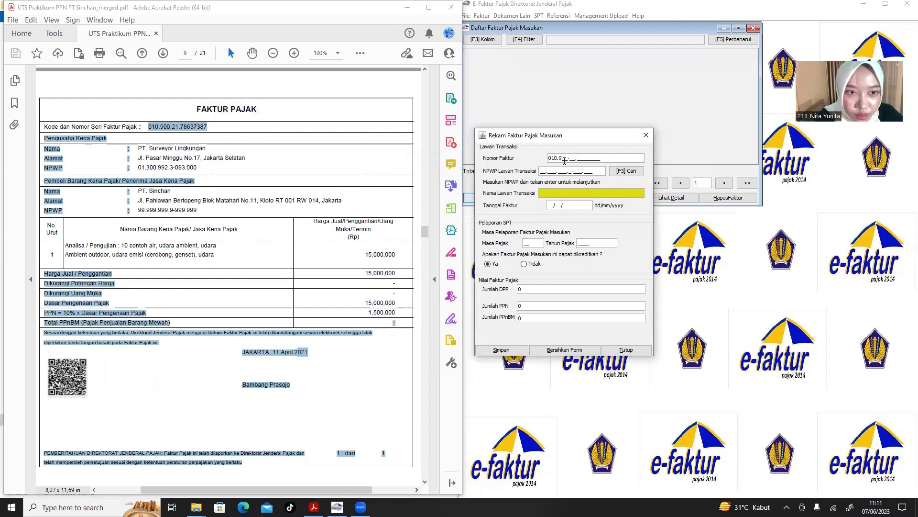
pyautogui.write('00-21.')
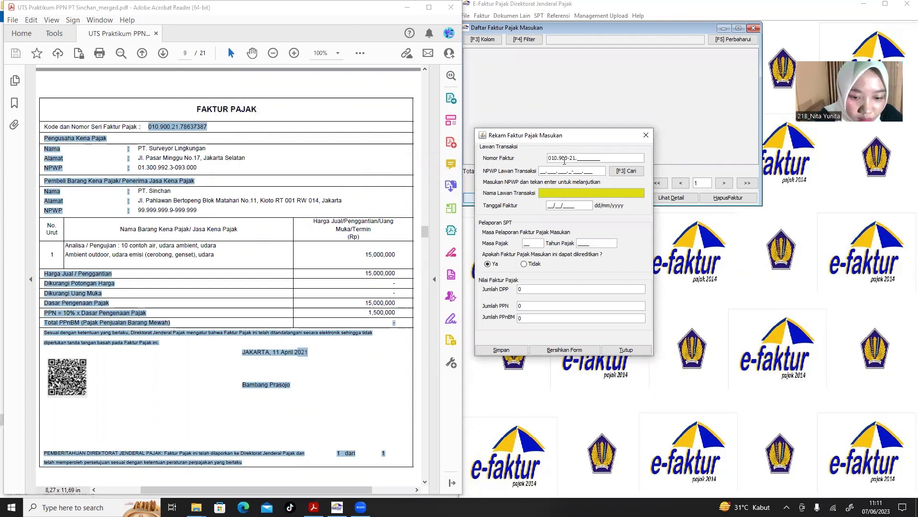
pyautogui.write('78')
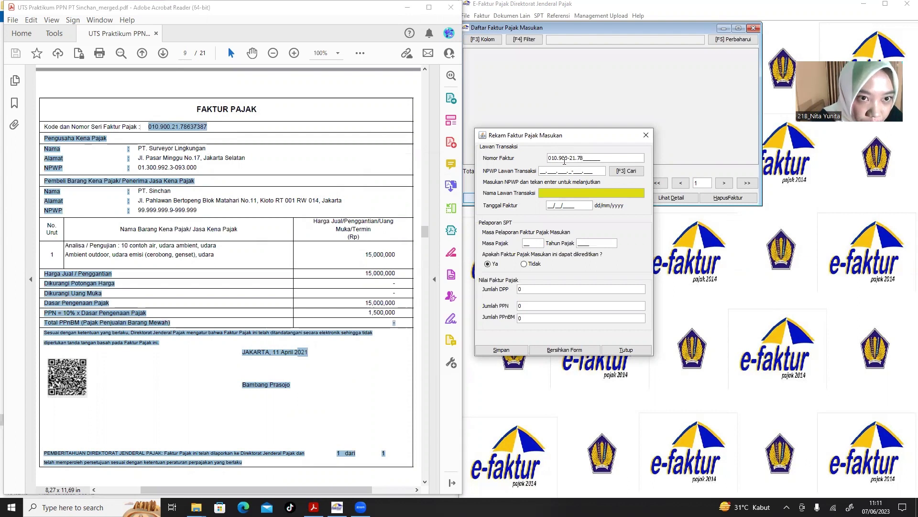
pyautogui.write('63')
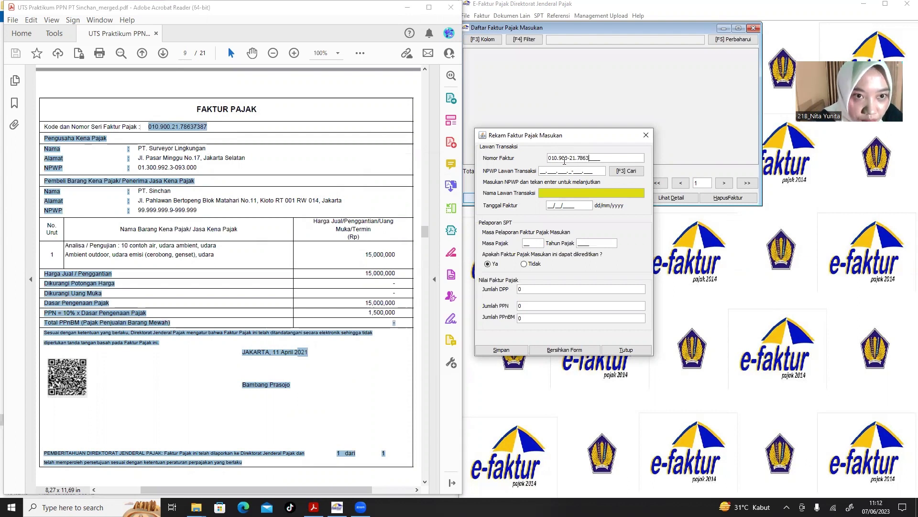
pyautogui.write('7')
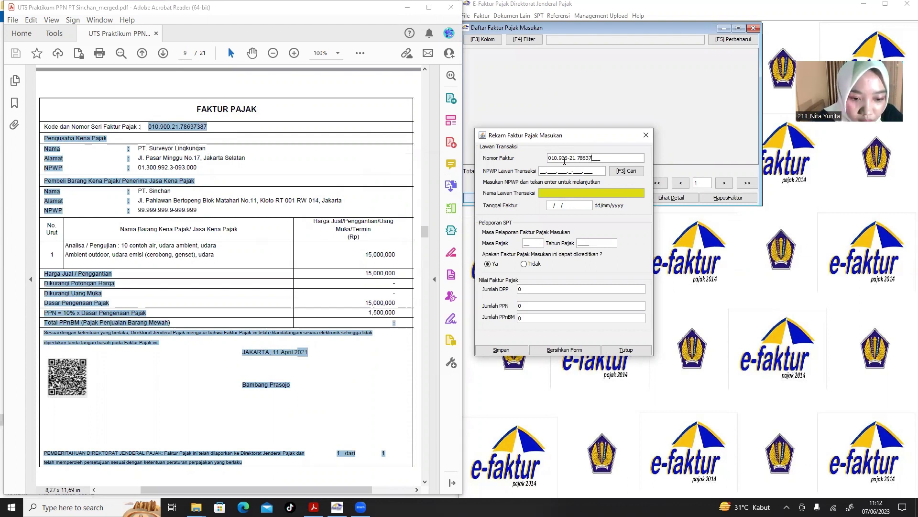
pyautogui.write('37')
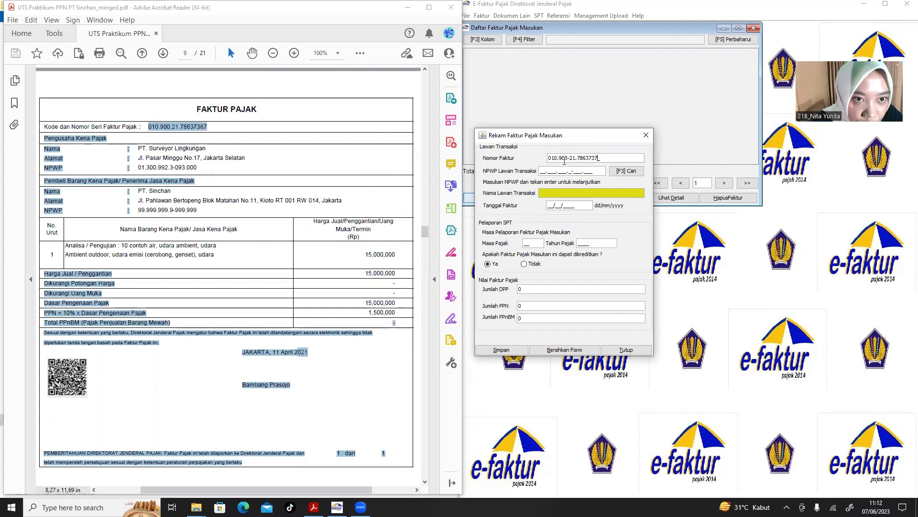
pyautogui.write('3')
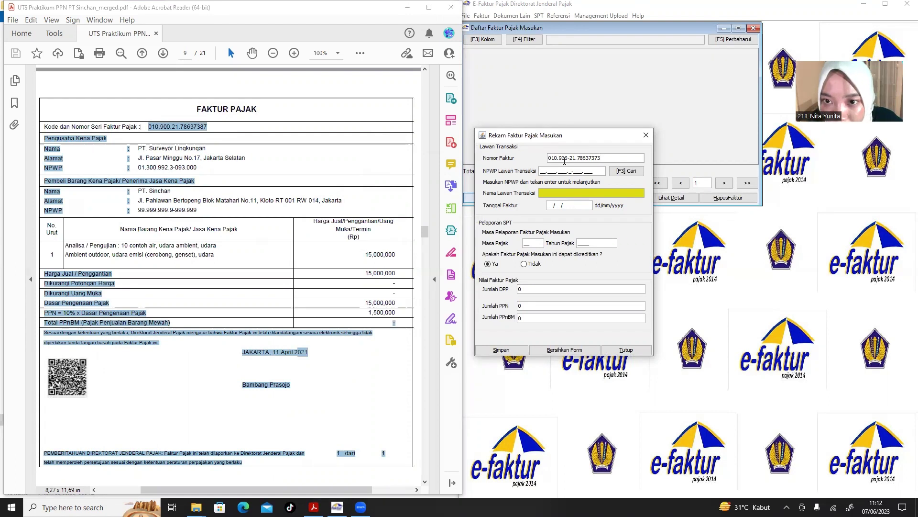
pyautogui.press('BackSpace')
pyautogui.press('BackSpace')
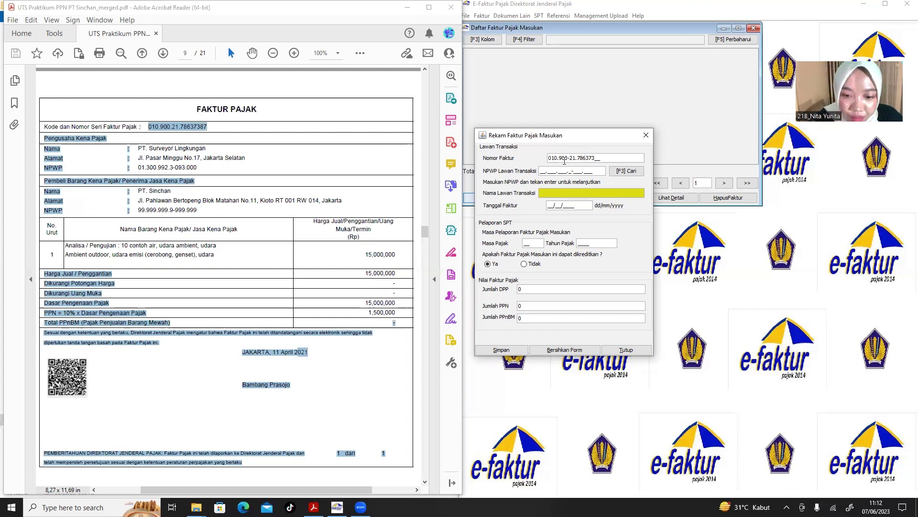
pyautogui.write('87')
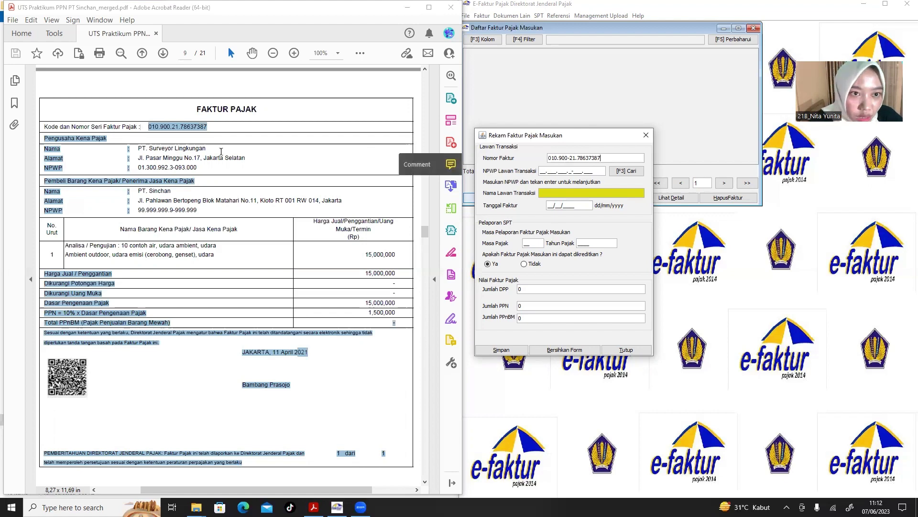
# Copy the seller's NPWP from the PDF into NPWP Lawan Transaksi.
pyautogui.click(197, 169)
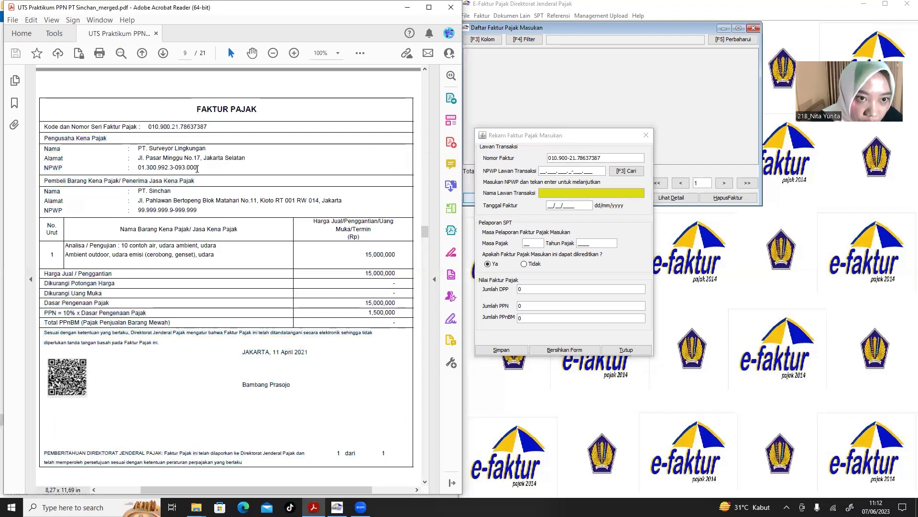
pyautogui.moveTo(197, 168); pyautogui.dragTo(139, 169)
pyautogui.hotkey('ctrl', 'c')
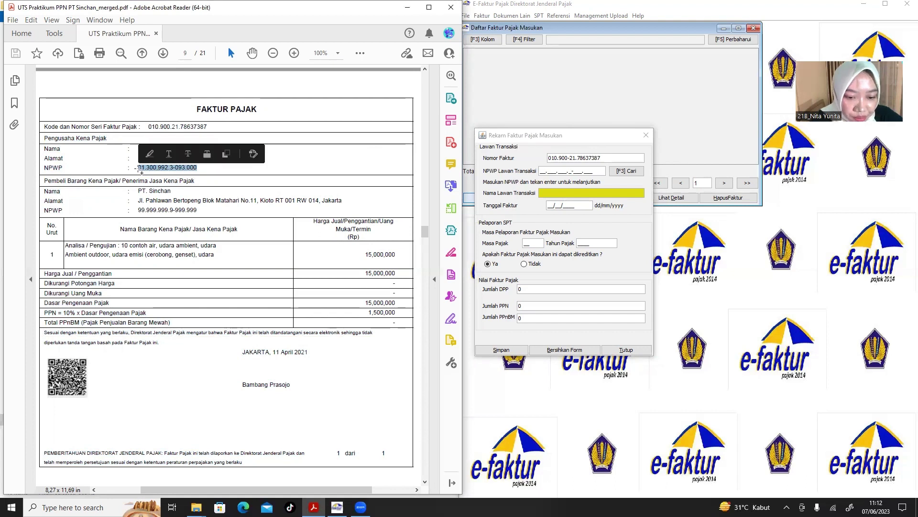
pyautogui.click(542, 171)
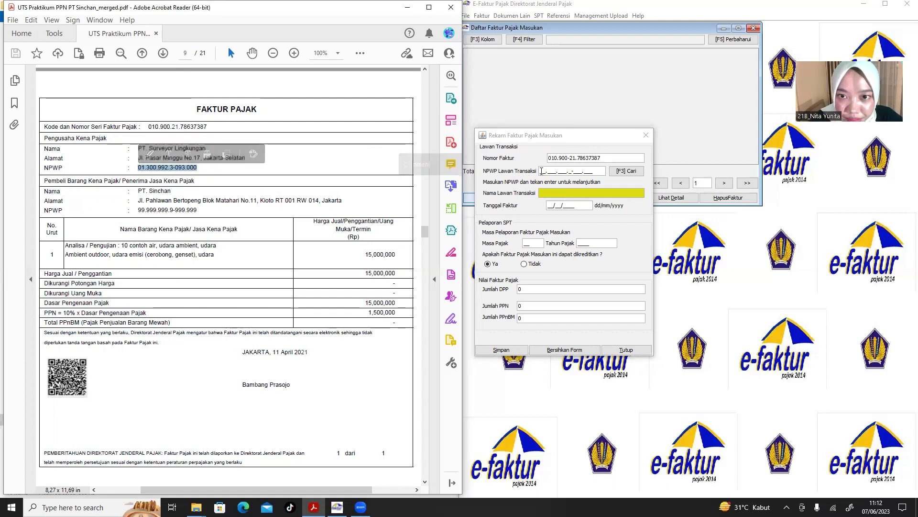
pyautogui.hotkey('ctrl', 'v')
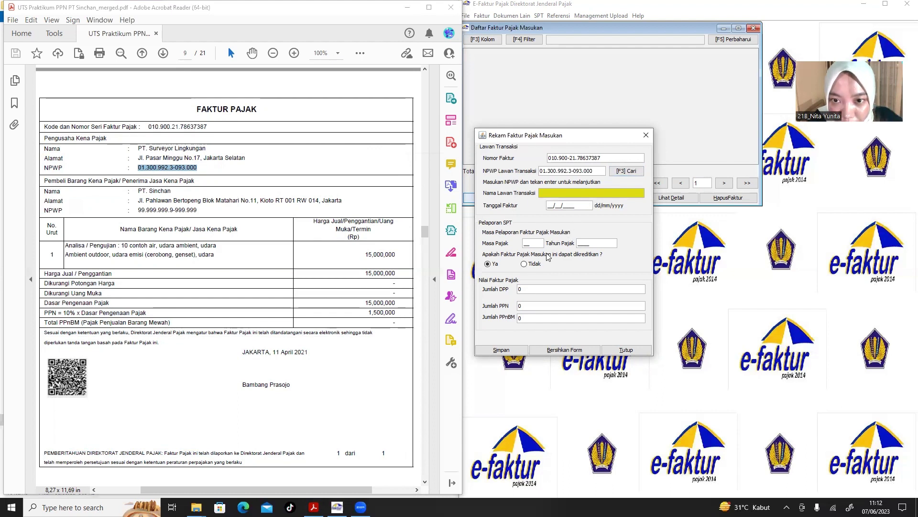
# Dismiss the invoice date format error and close the counterparty search without choosing anyone.
pyautogui.click(570, 195)
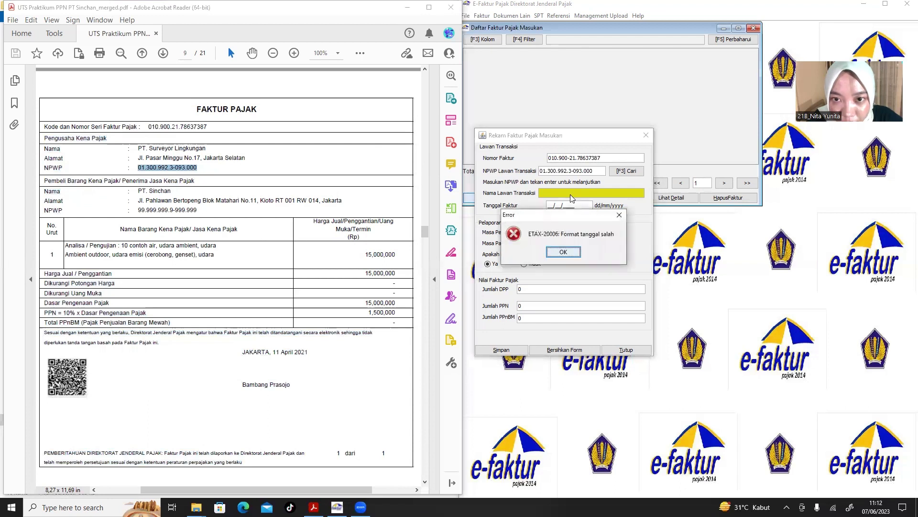
pyautogui.click(563, 252)
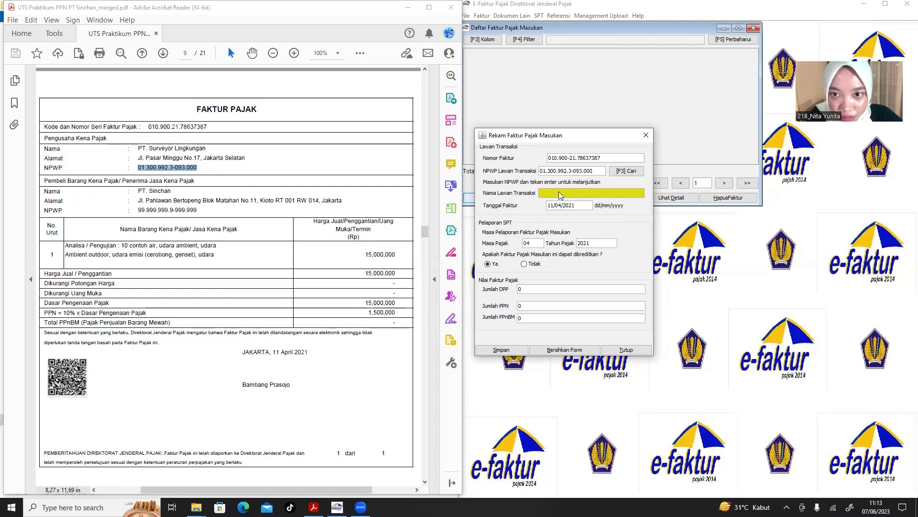
pyautogui.click(619, 171)
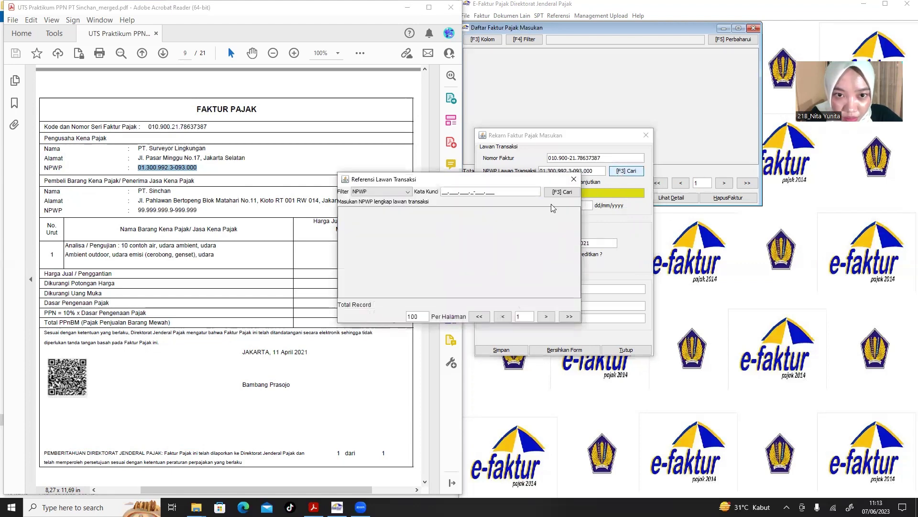
pyautogui.click(573, 179)
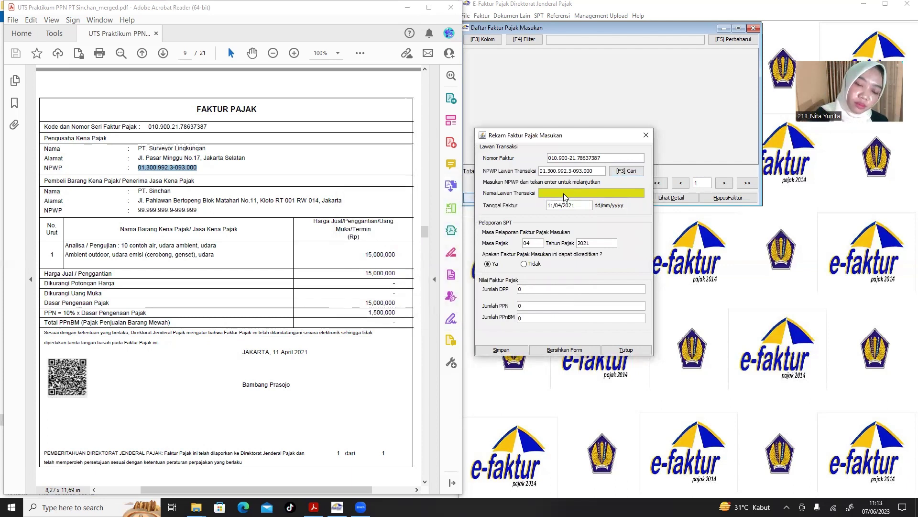
# Close the unfinished invoice form and start a fresh one at the invoice number.
pyautogui.click(651, 135)
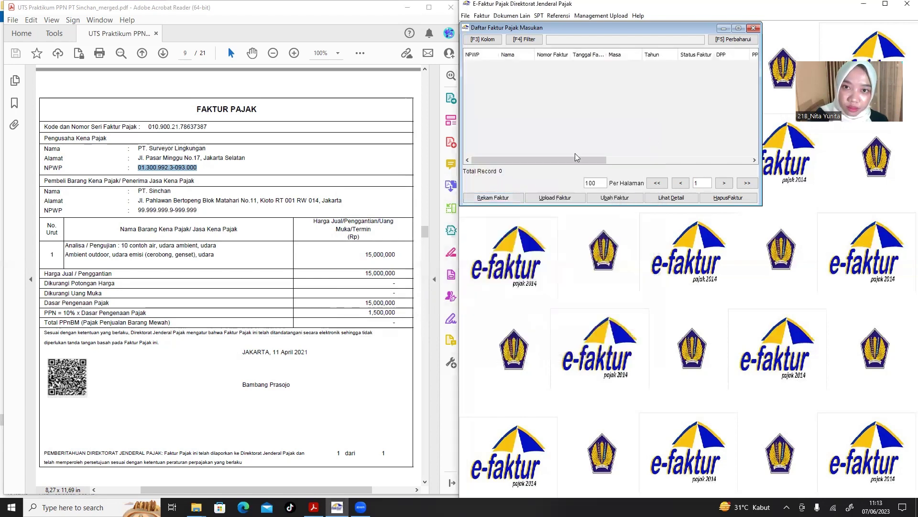
pyautogui.click(495, 197)
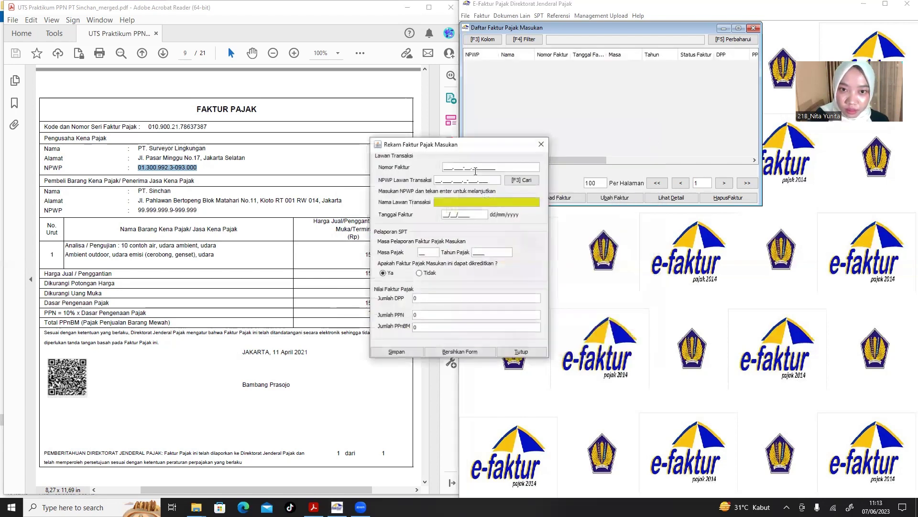
pyautogui.click(446, 167)
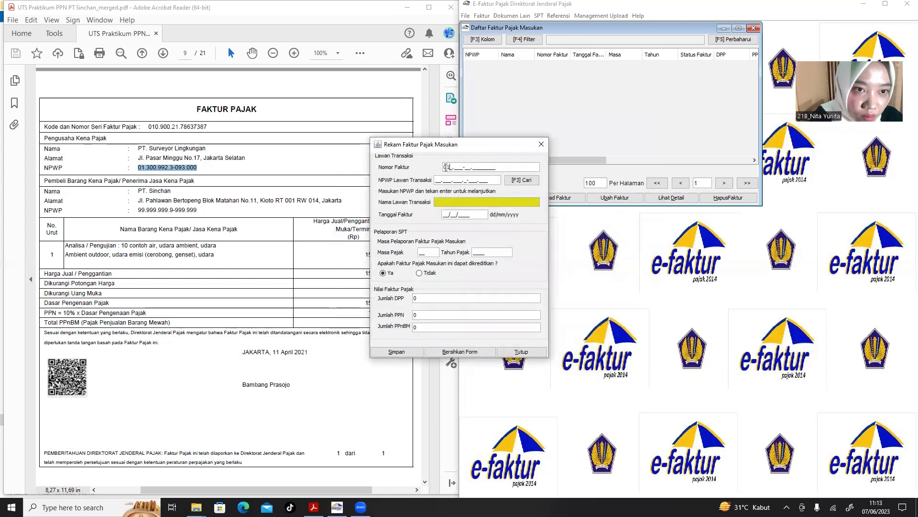
# Enter invoice number 010.900-21.78637387, paste the seller's NPWP from the PDF, and look it up.
pyautogui.write('010.9')
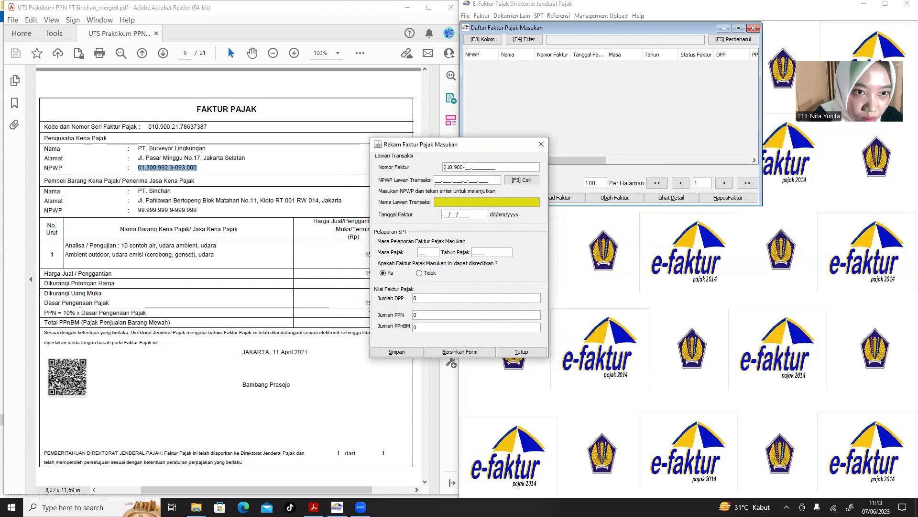
pyautogui.write('00-21.')
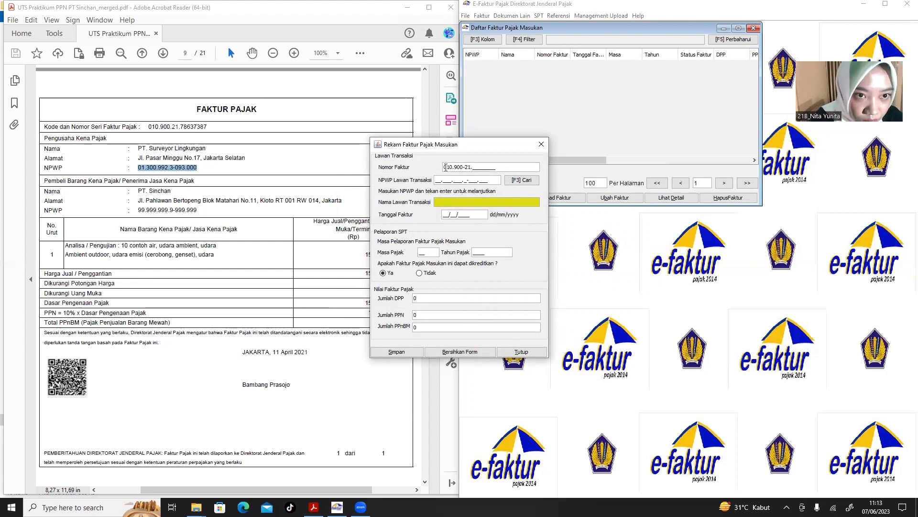
pyautogui.write('786')
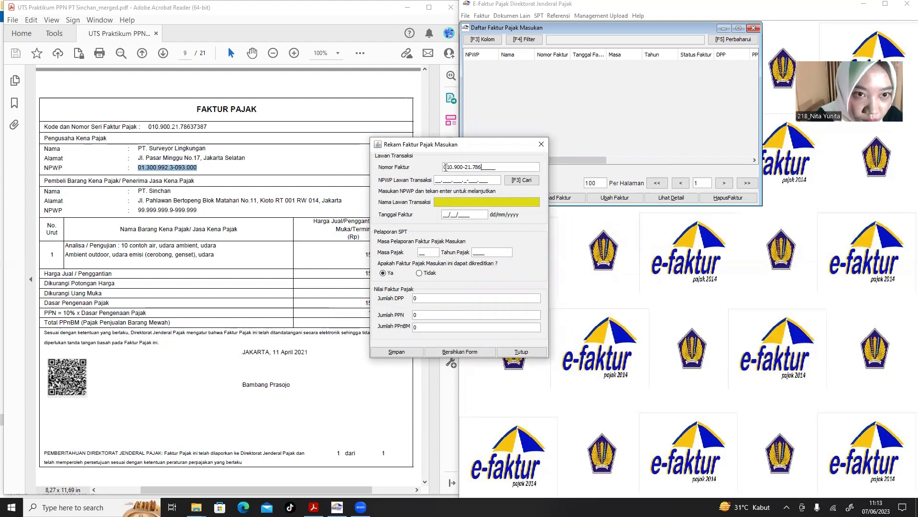
pyautogui.write('373')
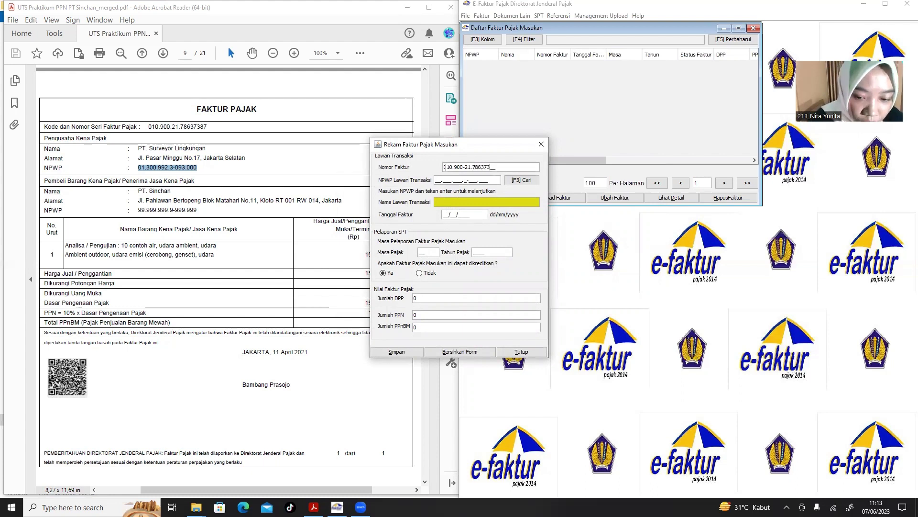
pyautogui.write('87')
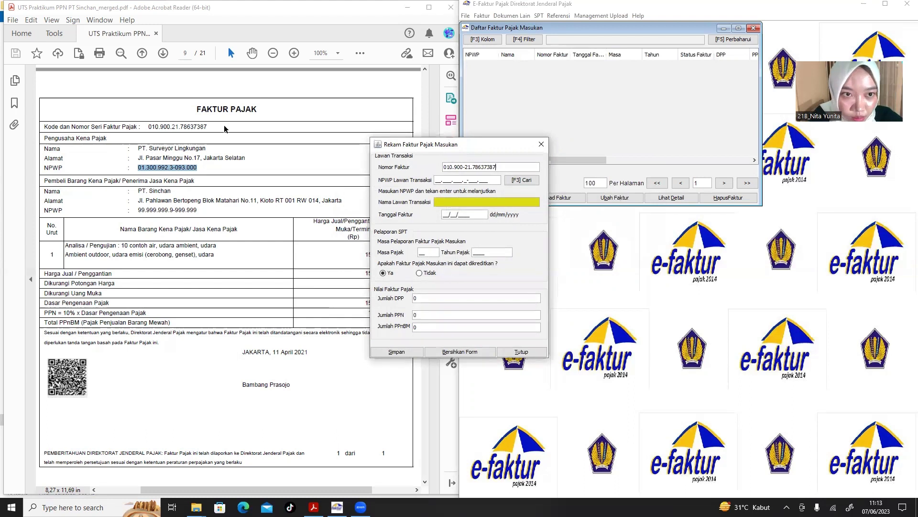
pyautogui.rightClick(185, 168)
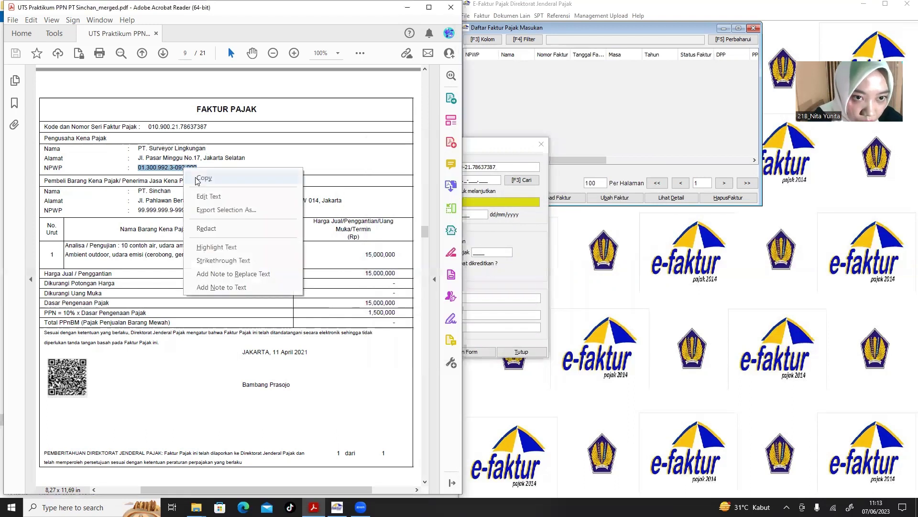
pyautogui.click(203, 178)
pyautogui.moveTo(514, 146); pyautogui.dragTo(682, 129)
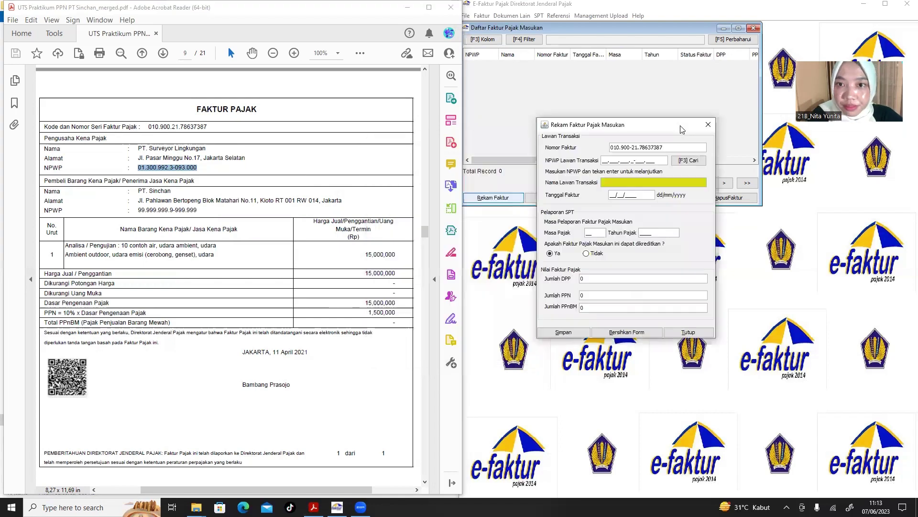
pyautogui.click(604, 160)
pyautogui.hotkey('ctrl', 'v')
pyautogui.press('Return')
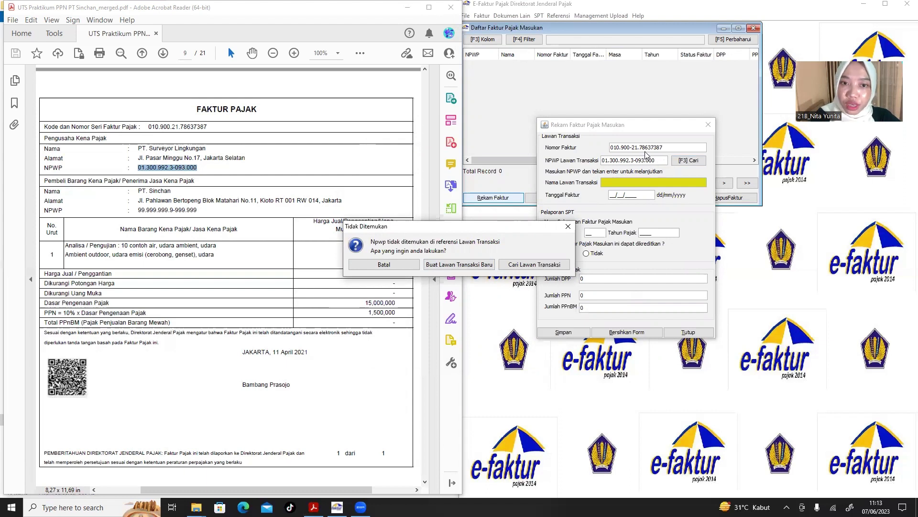
# Start a new counterparty and paste PT. Surveyor Lingkungan from the PDF as its name.
pyautogui.click(477, 268)
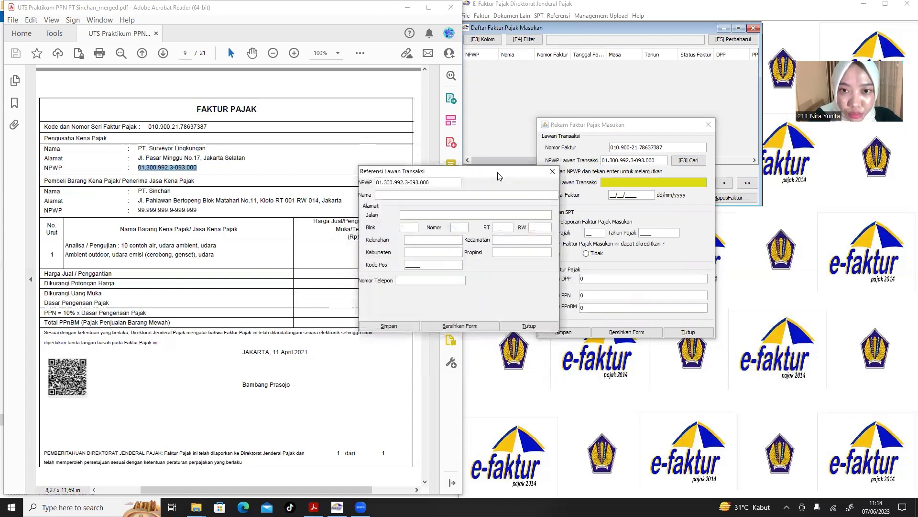
pyautogui.moveTo(499, 176); pyautogui.dragTo(655, 159)
pyautogui.click(209, 149)
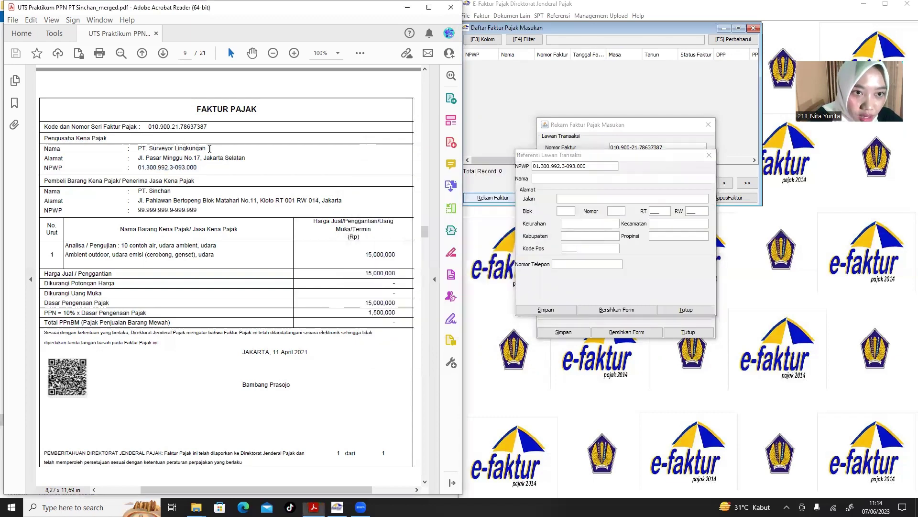
pyautogui.moveTo(210, 149); pyautogui.dragTo(146, 150)
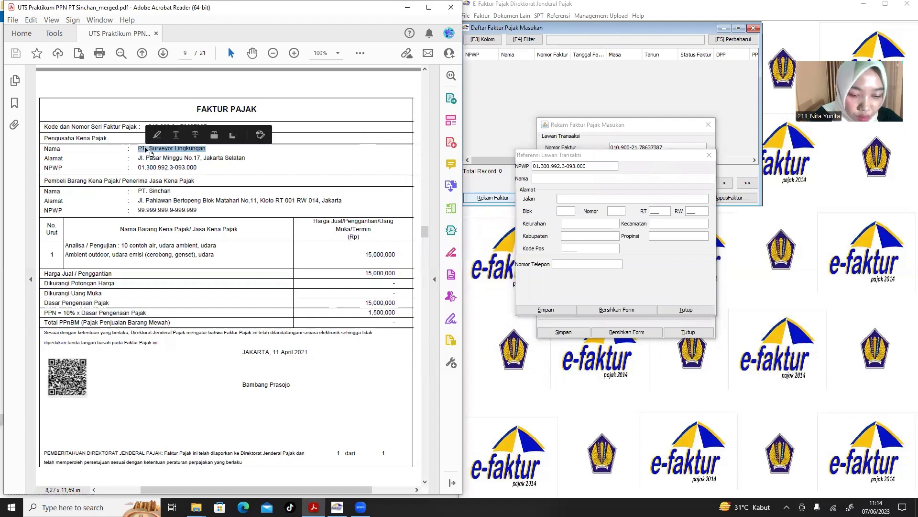
pyautogui.hotkey('ctrl', 'c')
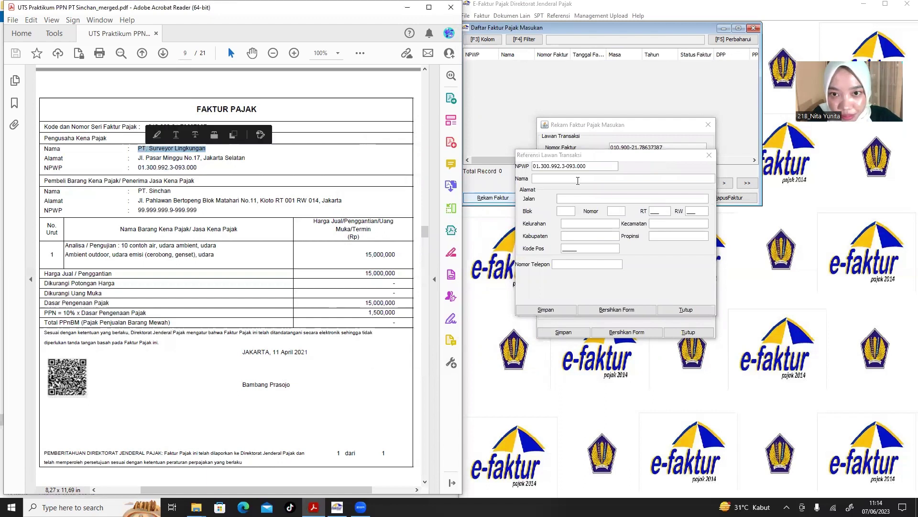
pyautogui.click(578, 179)
pyautogui.hotkey('ctrl', 'v')
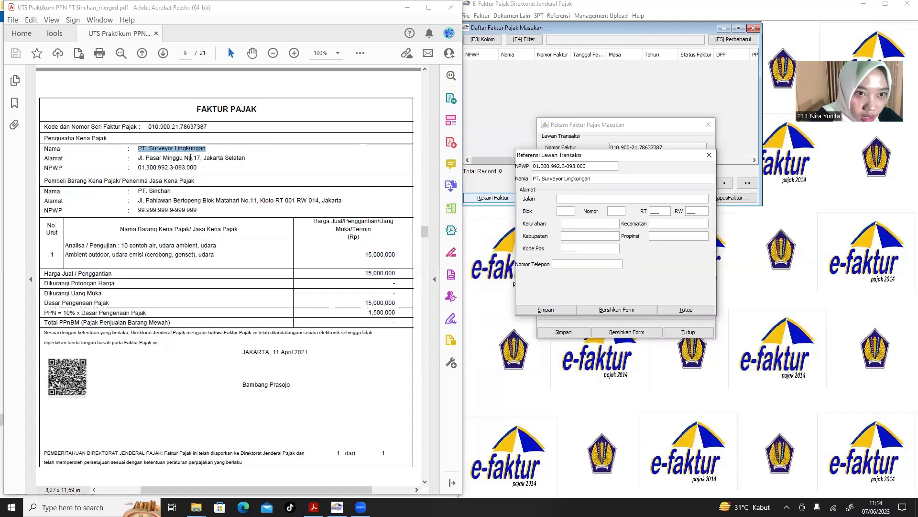
# Fill the Pasar Minggu street, RT, Kelurahan and Kecamatan, then save the counterparty.
pyautogui.moveTo(183, 158); pyautogui.dragTo(142, 162)
pyautogui.click(583, 196)
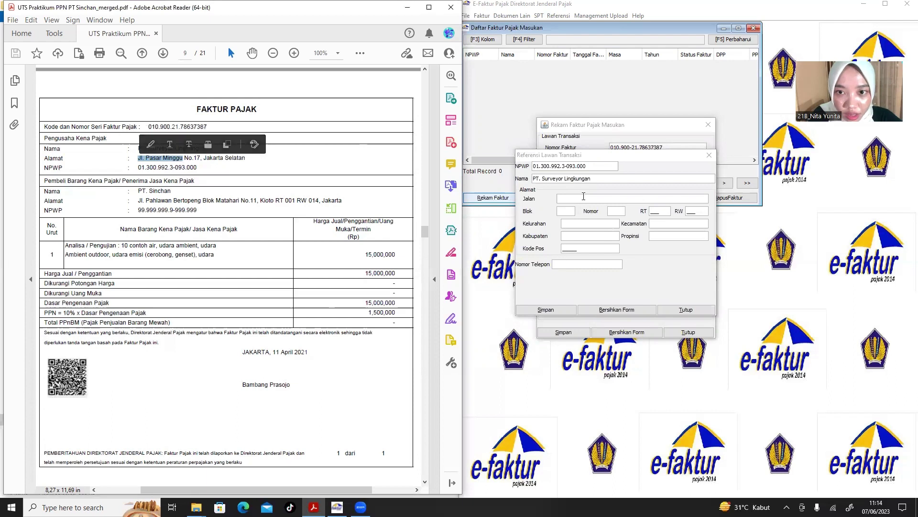
pyautogui.hotkey('ctrl', 'v')
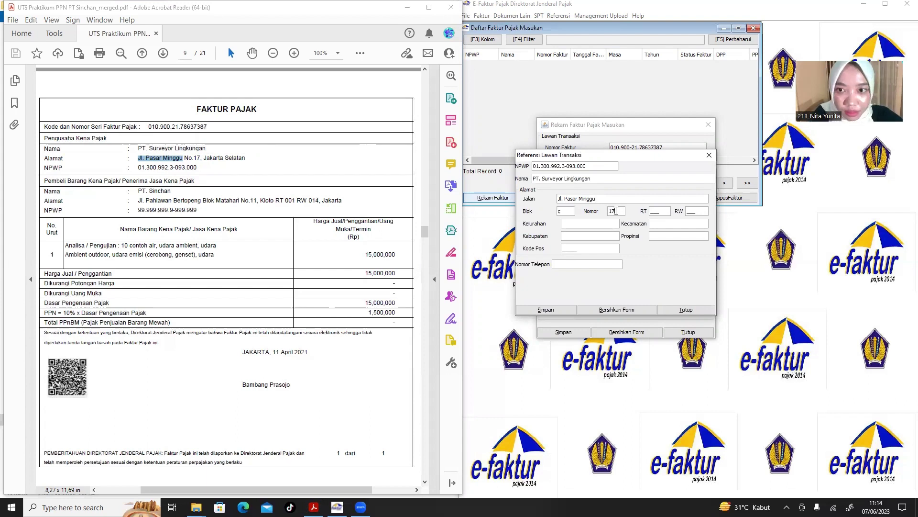
pyautogui.click(659, 210)
pyautogui.write('001')
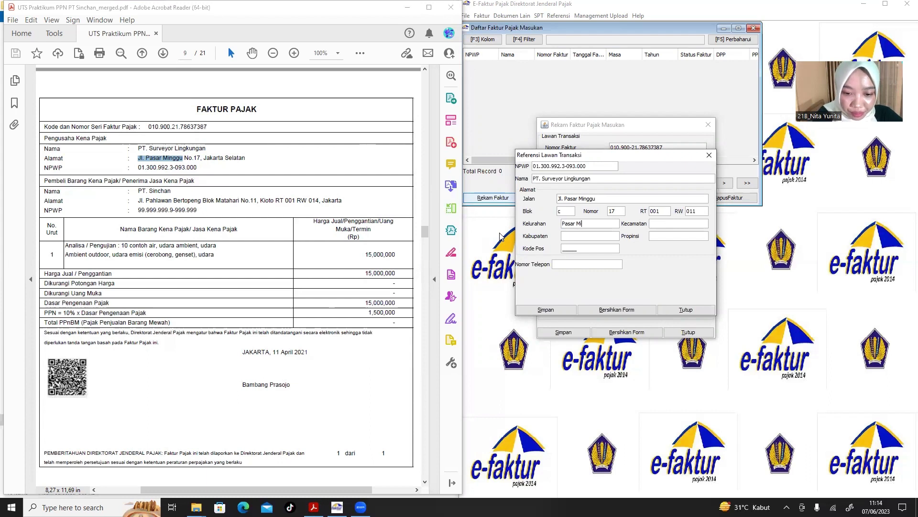
pyautogui.write('nggu')
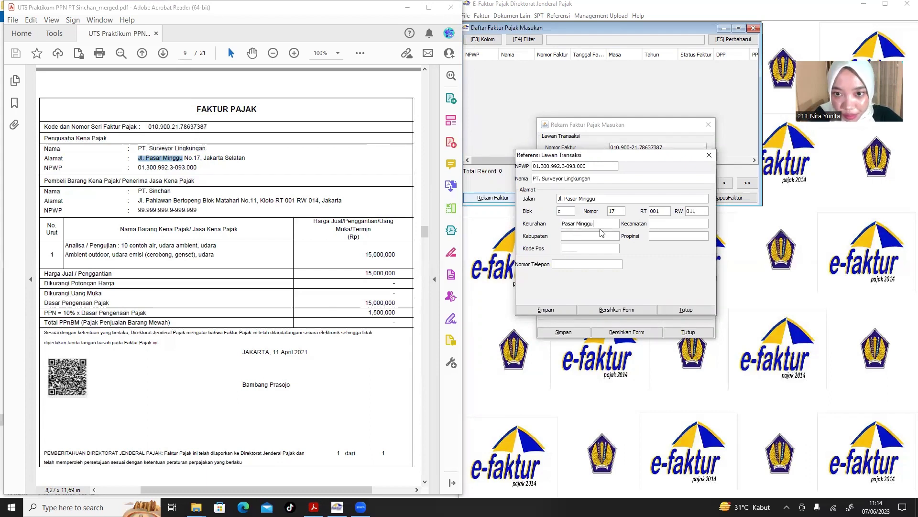
pyautogui.moveTo(602, 224); pyautogui.dragTo(551, 224)
pyautogui.hotkey('ctrl', 'c')
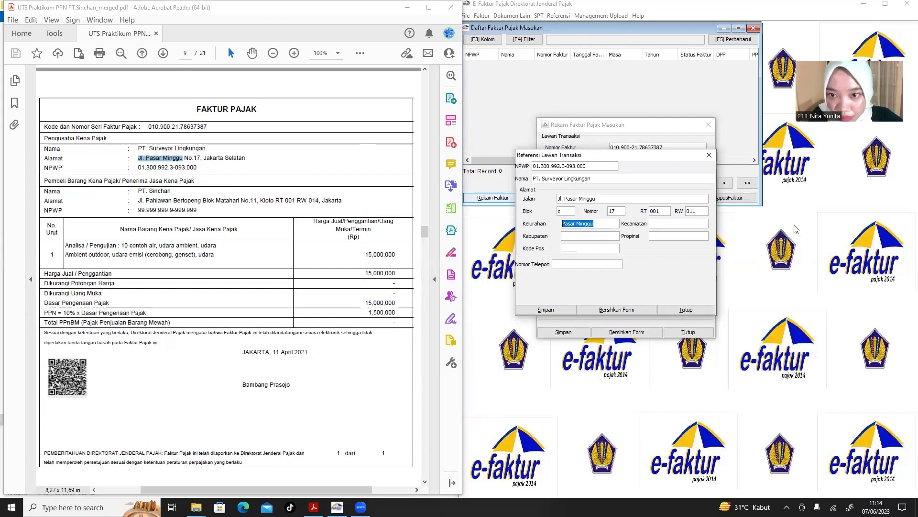
pyautogui.click(694, 221)
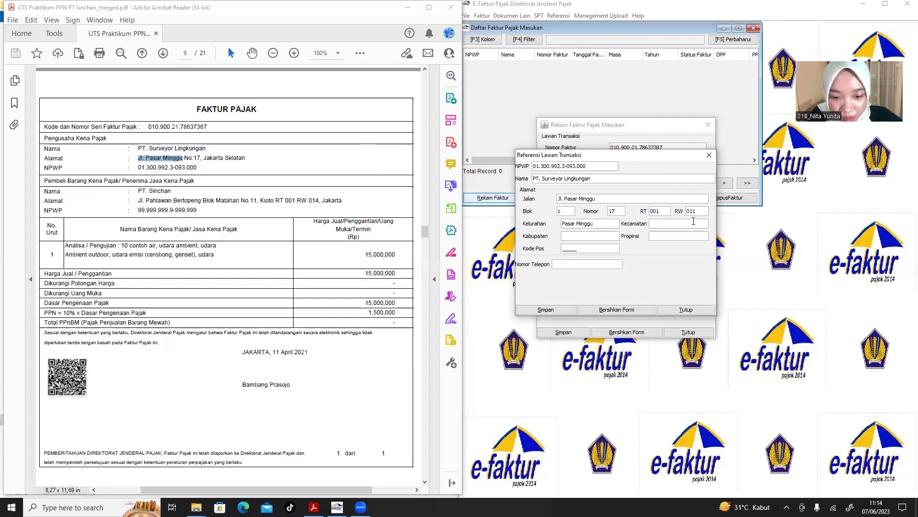
pyautogui.hotkey('ctrl', 'v')
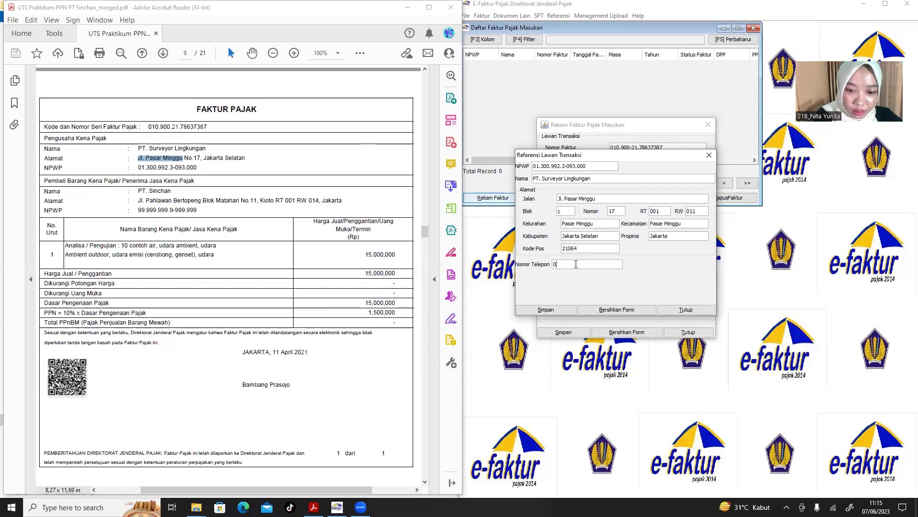
pyautogui.click(562, 311)
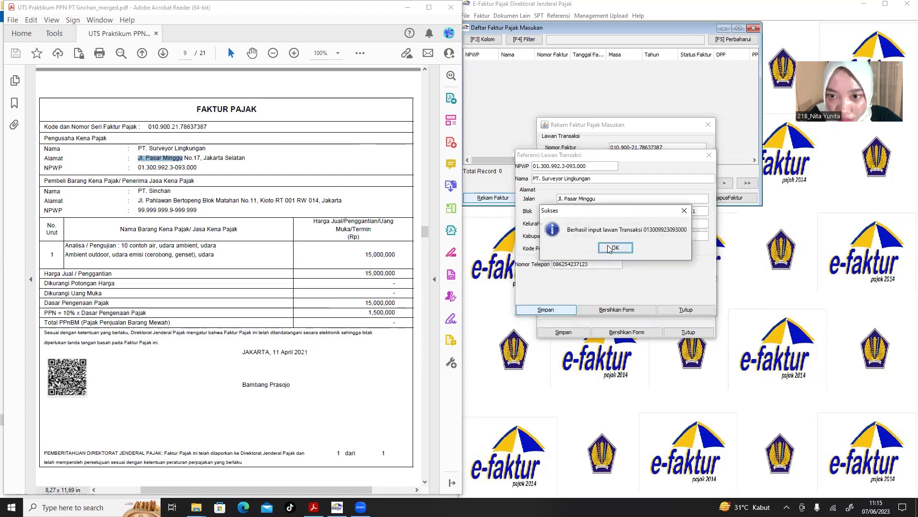
pyautogui.click(609, 249)
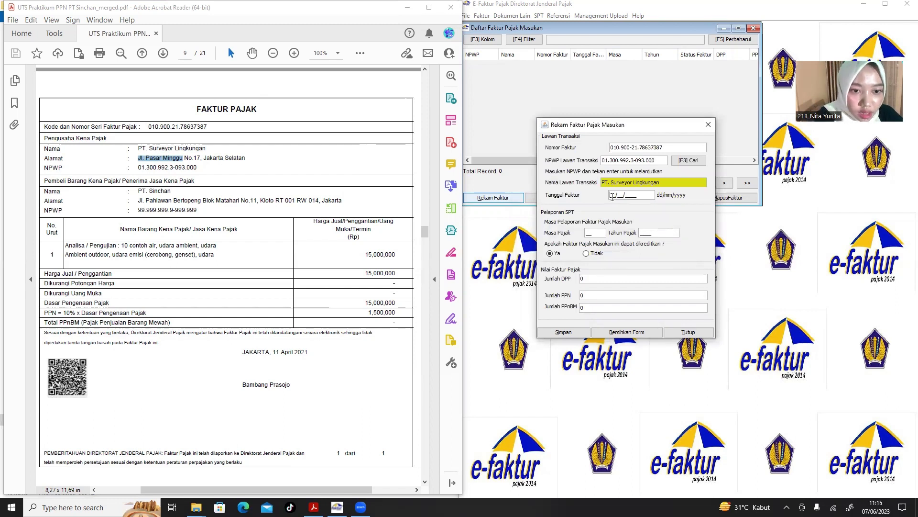
# Enter invoice date 11/04/2021 with period 04/2021, keeping the input tax creditable.
pyautogui.click(318, 360)
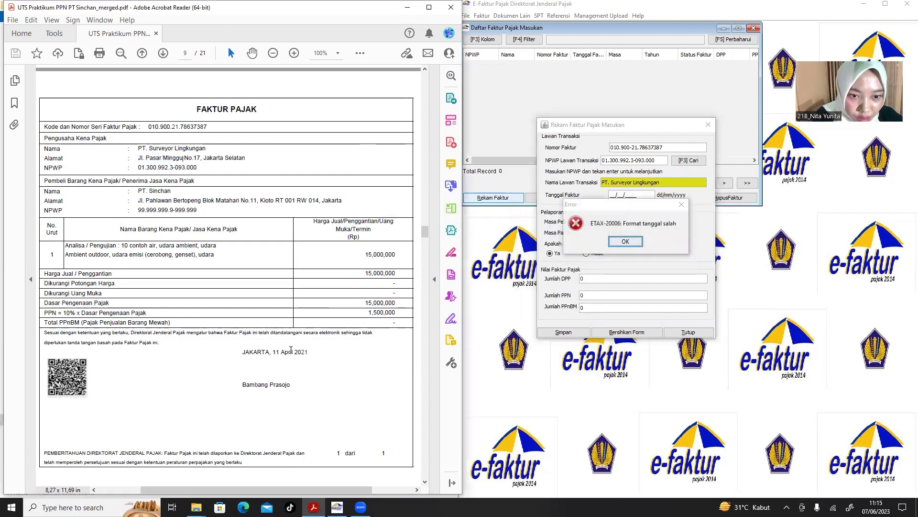
pyautogui.moveTo(309, 352); pyautogui.dragTo(242, 352)
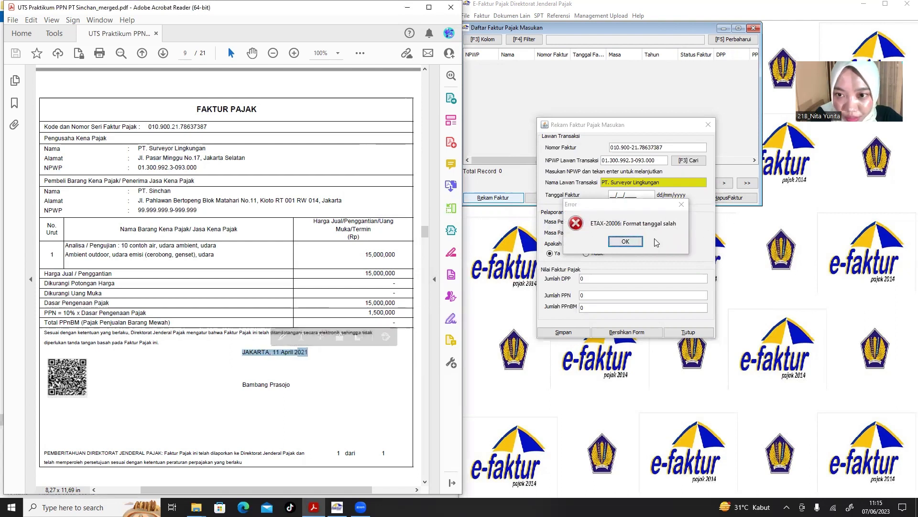
pyautogui.click(627, 241)
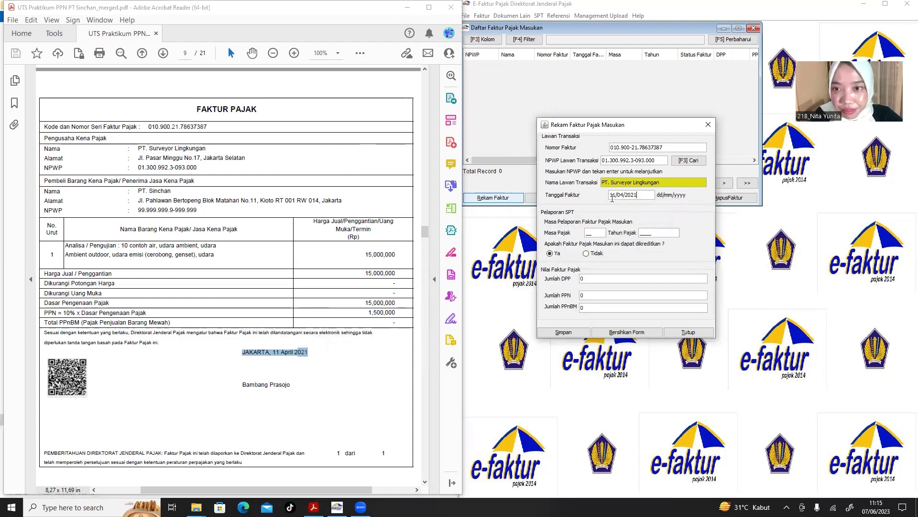
pyautogui.click(598, 231)
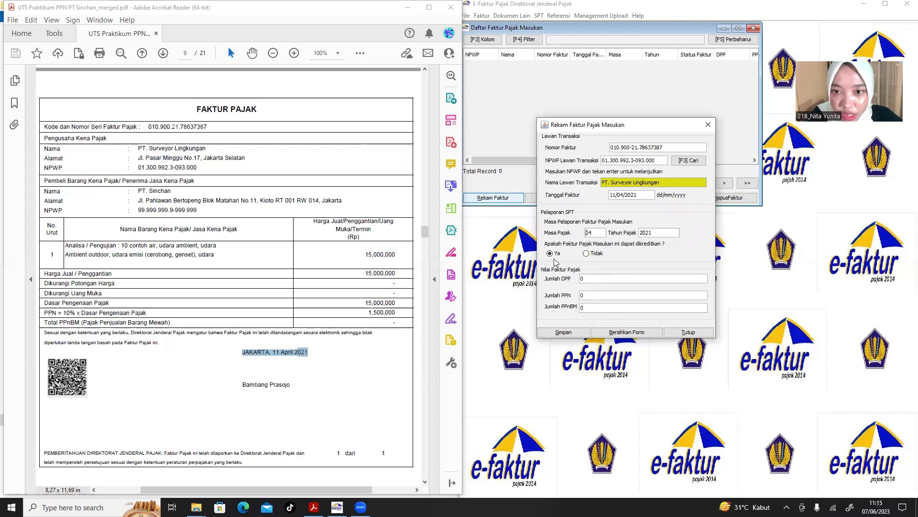
pyautogui.click(242, 227)
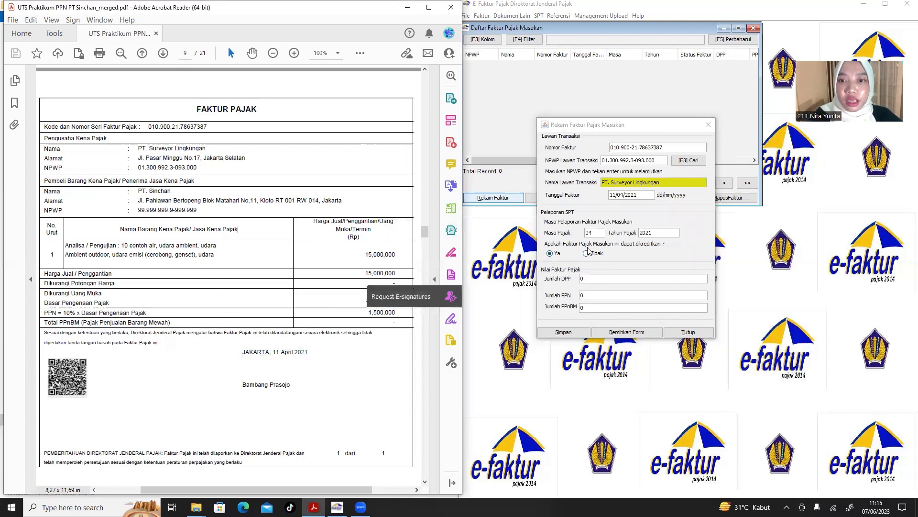
pyautogui.click(550, 256)
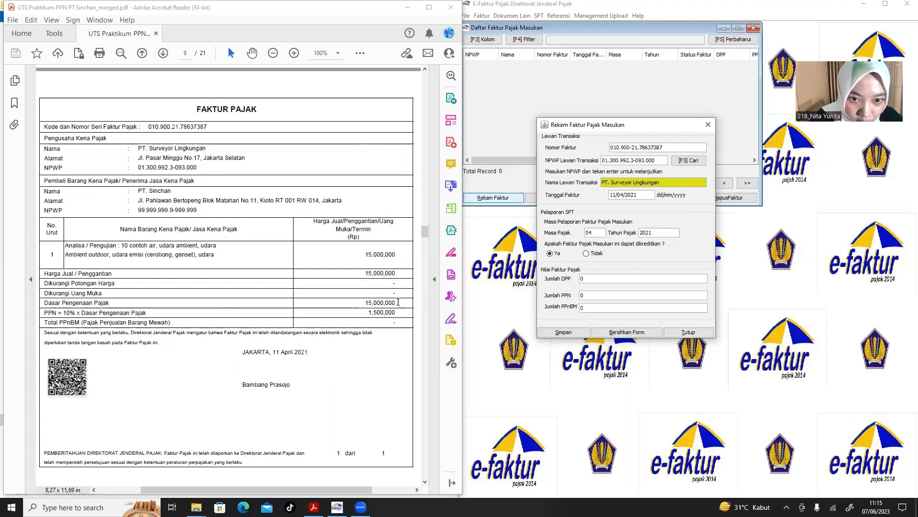
# Enter DPP 15.000.000 with PPN 1.500.000 and save the input invoice.
pyautogui.moveTo(396, 301); pyautogui.dragTo(356, 302)
pyautogui.hotkey('ctrl', 'c')
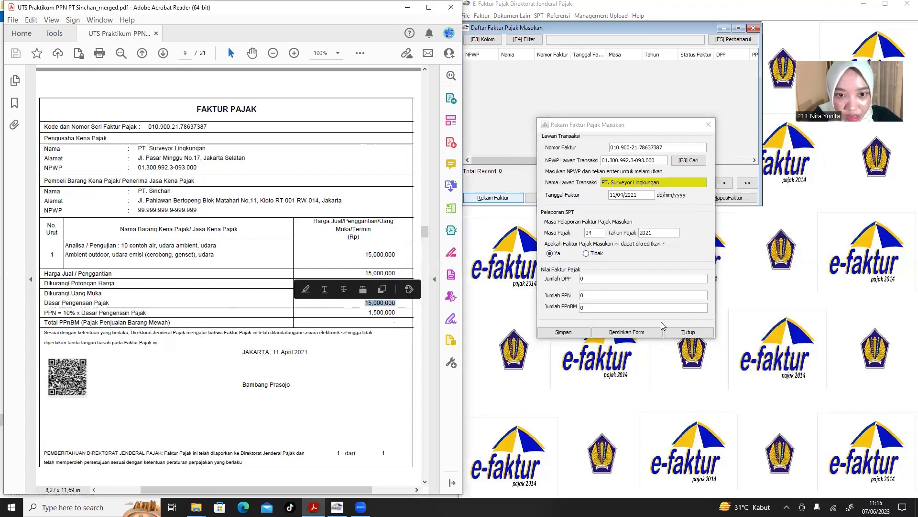
pyautogui.click(642, 280)
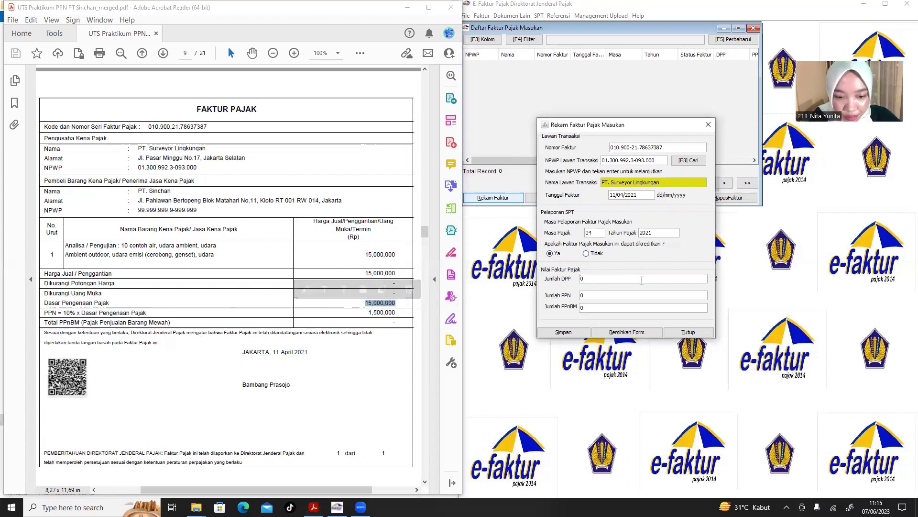
pyautogui.hotkey('ctrl', 'v')
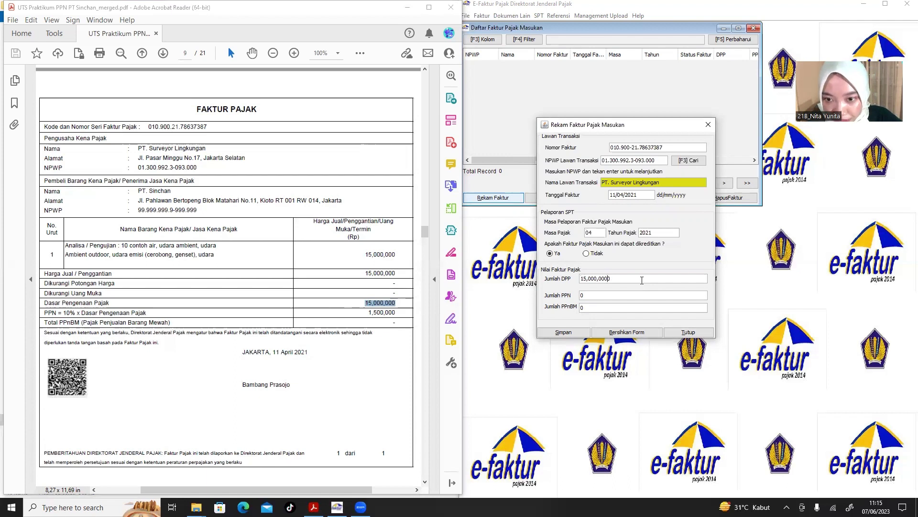
pyautogui.click(625, 298)
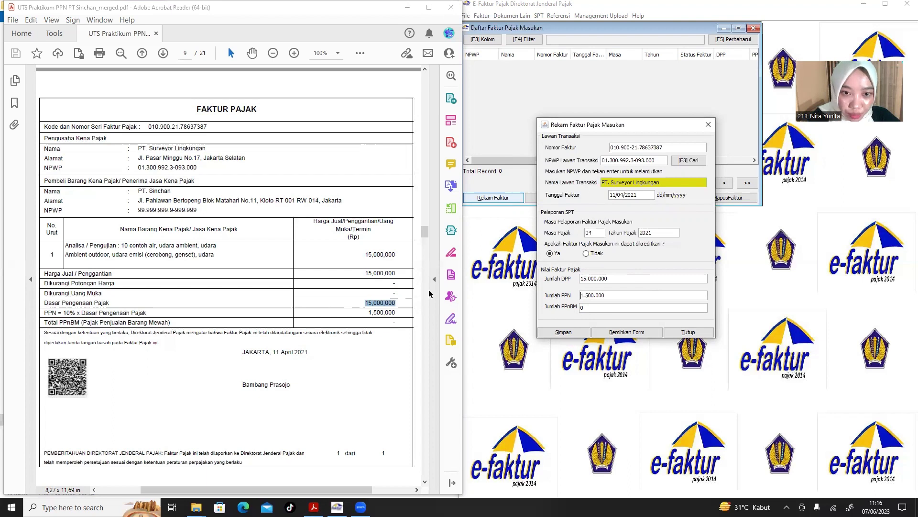
pyautogui.click(389, 312)
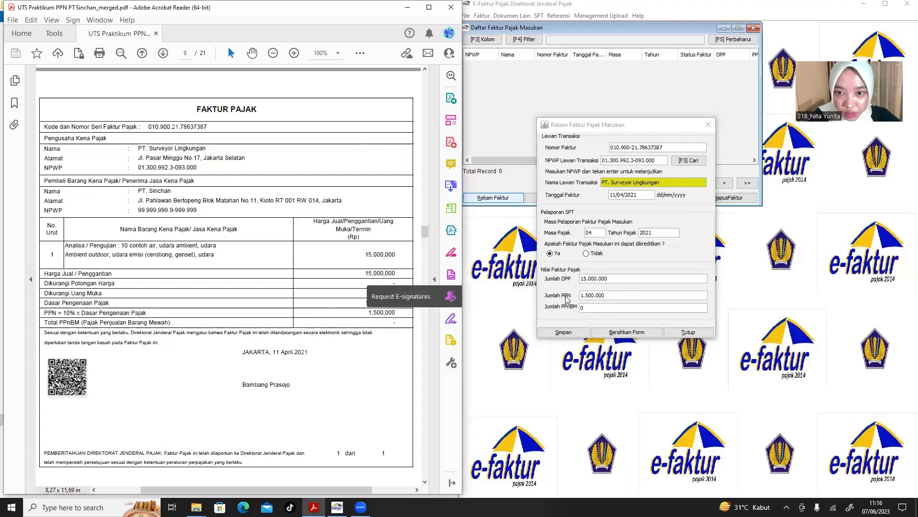
pyautogui.click(561, 331)
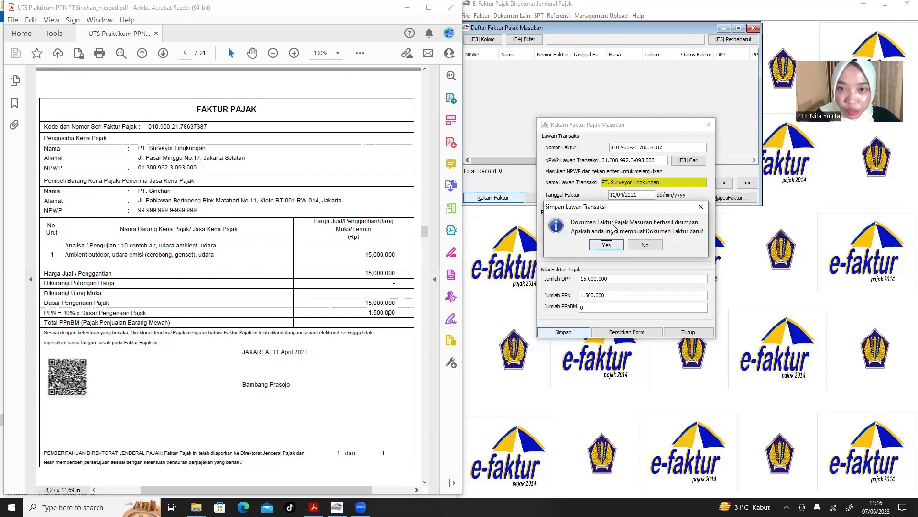
pyautogui.click(612, 246)
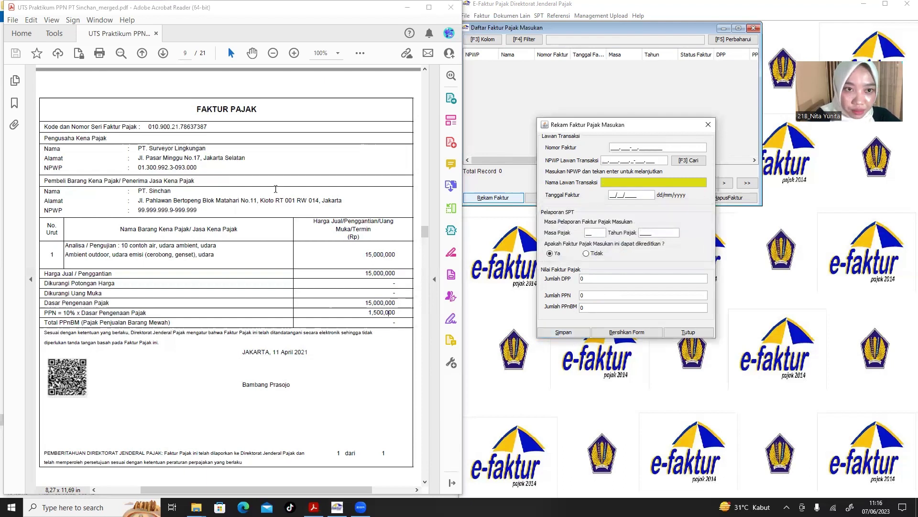
pyautogui.click(207, 228)
pyautogui.scroll(-10, 206, 228)
pyautogui.scroll(-3, 206, 228)
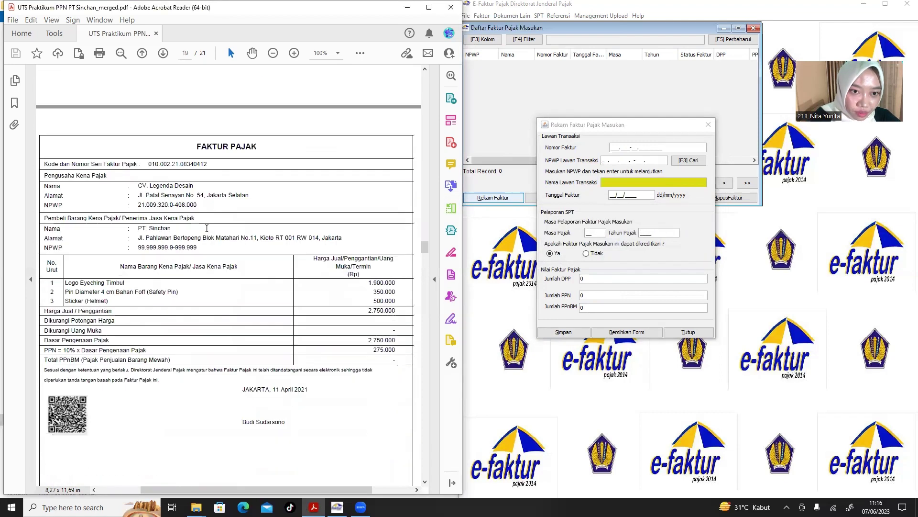
pyautogui.click(613, 146)
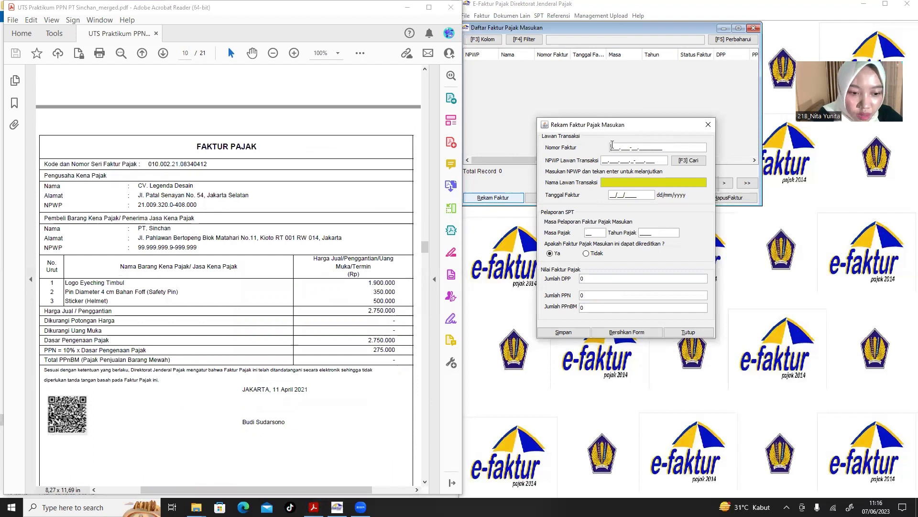
pyautogui.write('010.___-__.________')
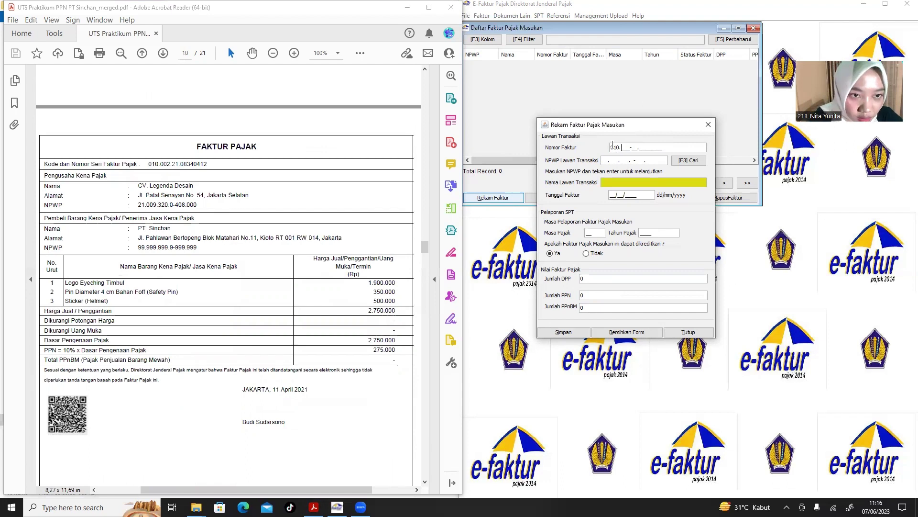
pyautogui.write('002-')
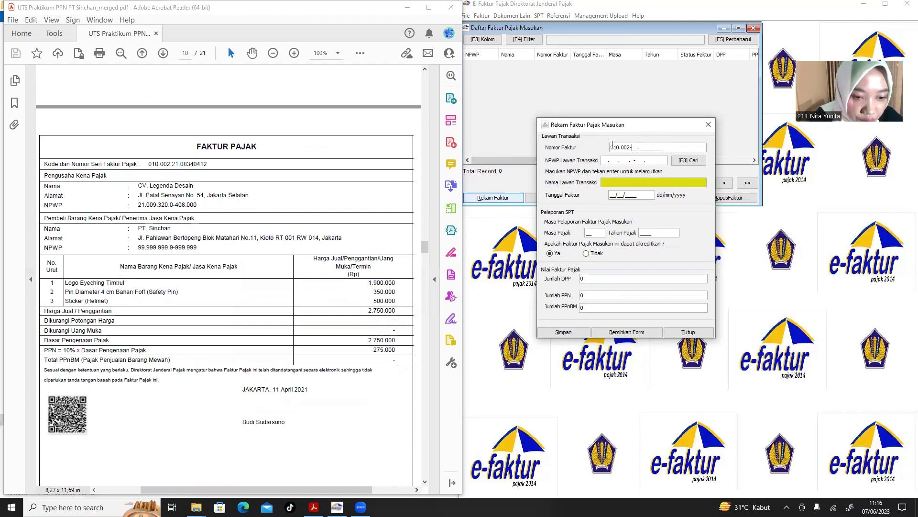
pyautogui.write('21.08')
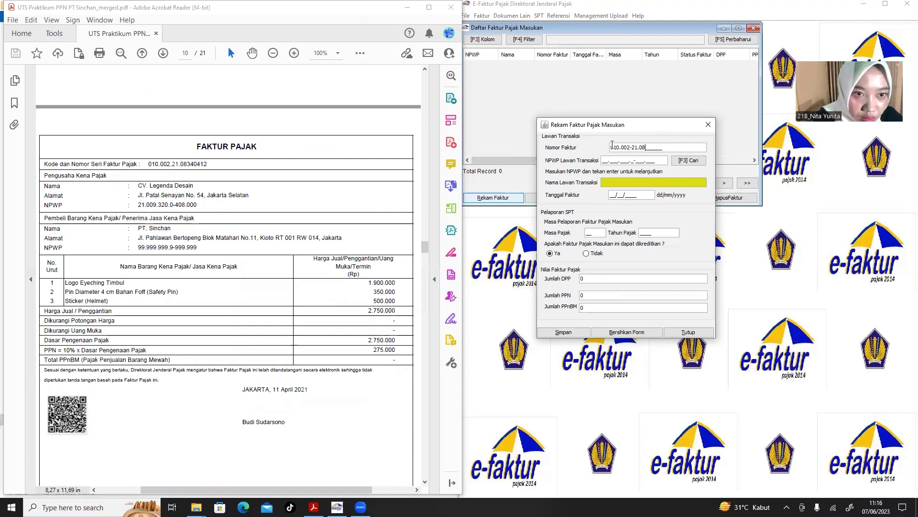
pyautogui.write('34')
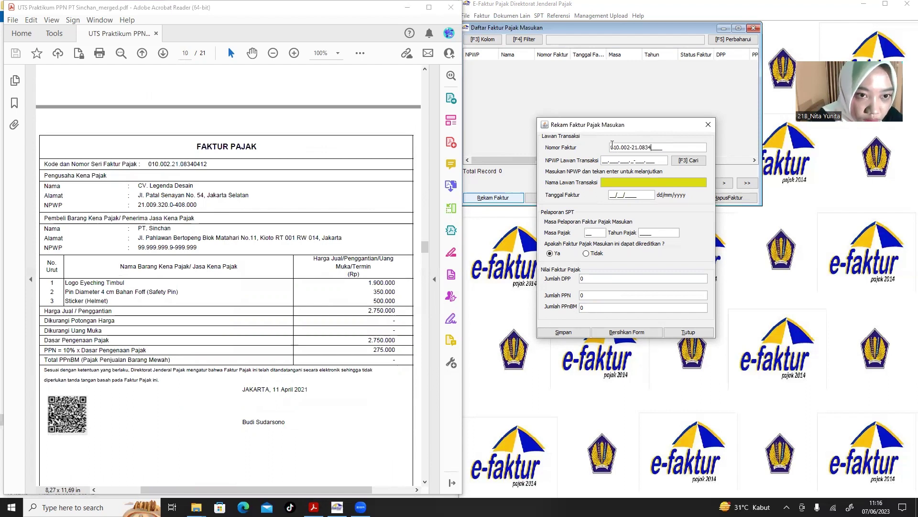
pyautogui.write('0412')
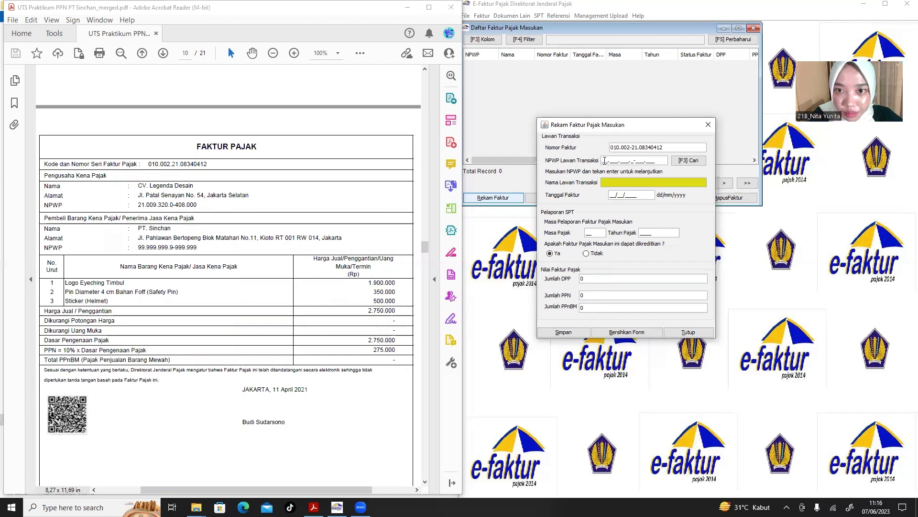
# Paste CV. Legenda Desain's NPWP from the PDF, look it up, and choose a new counterparty.
pyautogui.click(206, 205)
pyautogui.moveTo(206, 205); pyautogui.dragTo(177, 207)
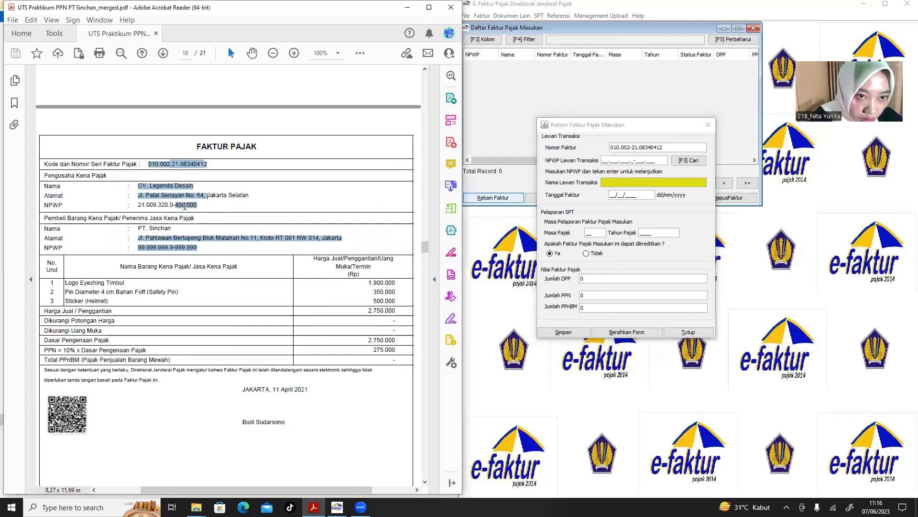
pyautogui.click(200, 211)
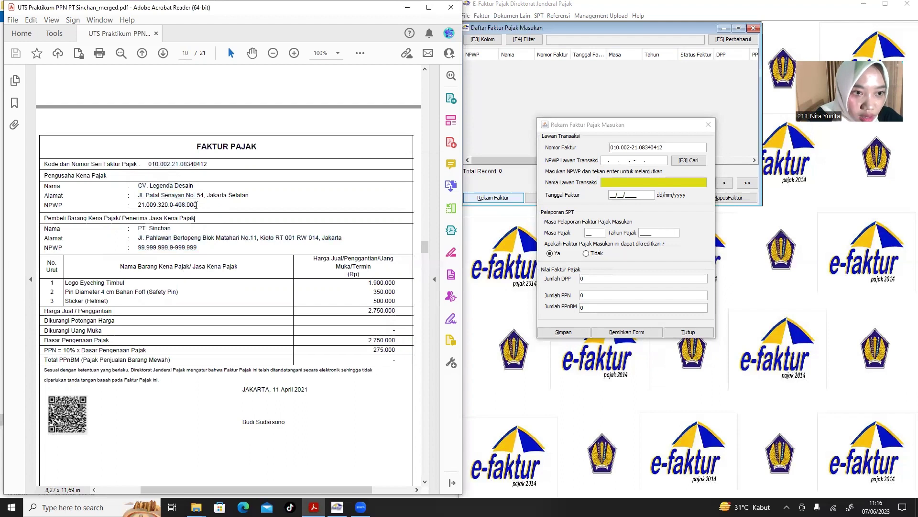
pyautogui.moveTo(197, 206); pyautogui.dragTo(137, 207)
pyautogui.hotkey('ctrl', 'c')
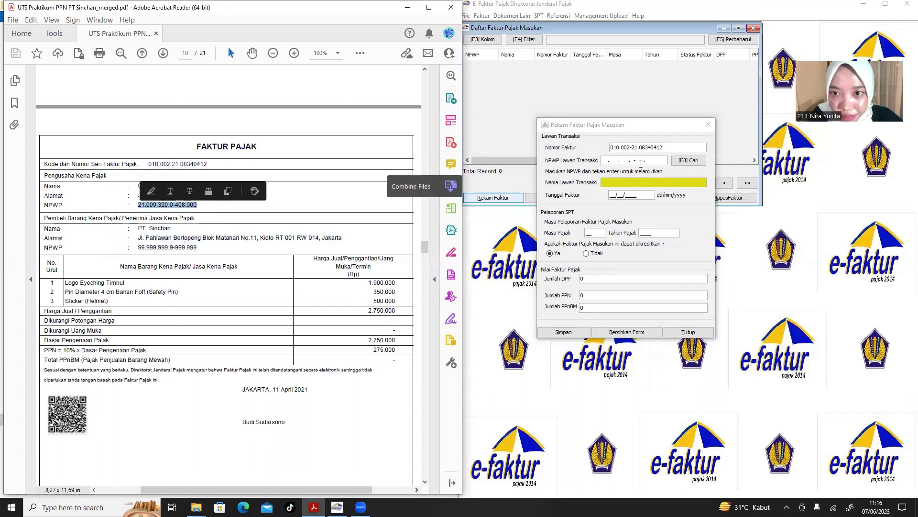
pyautogui.click(602, 161)
pyautogui.hotkey('ctrl', 'v')
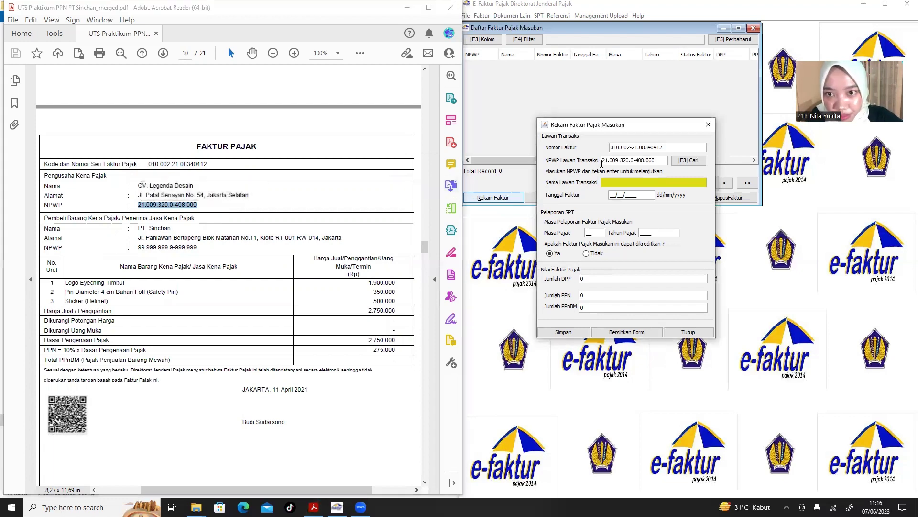
pyautogui.press('Return')
pyautogui.click(450, 260)
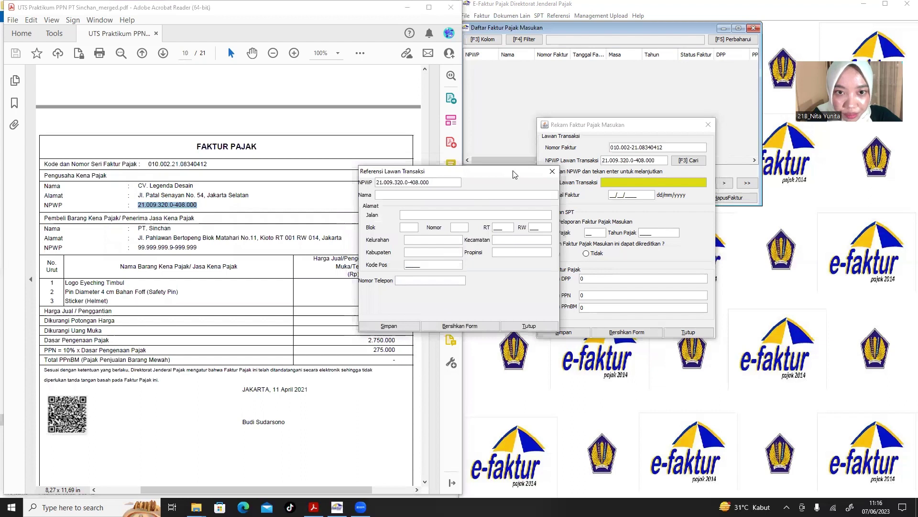
# Paste CV. Legenda Desain as the name and Patal Senayan as the street.
pyautogui.moveTo(514, 174); pyautogui.dragTo(633, 171)
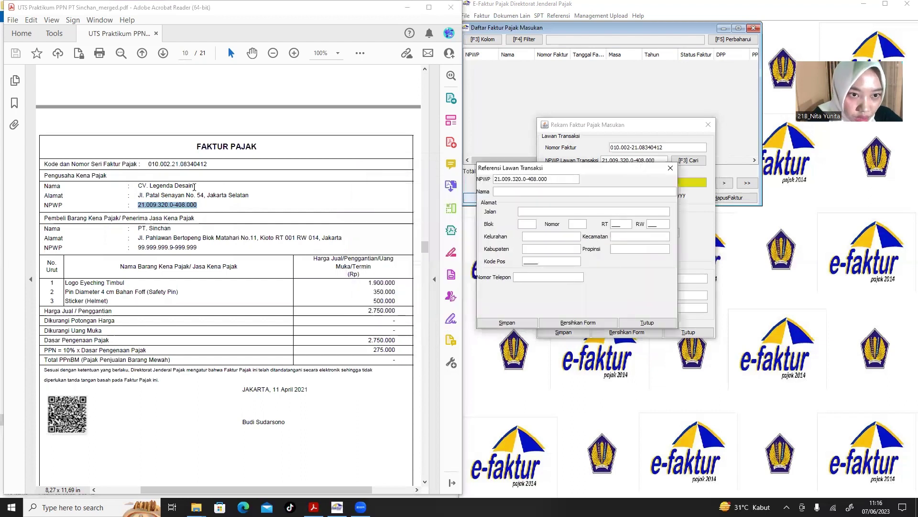
pyautogui.moveTo(195, 187); pyautogui.dragTo(141, 188)
pyautogui.hotkey('ctrl', 'c')
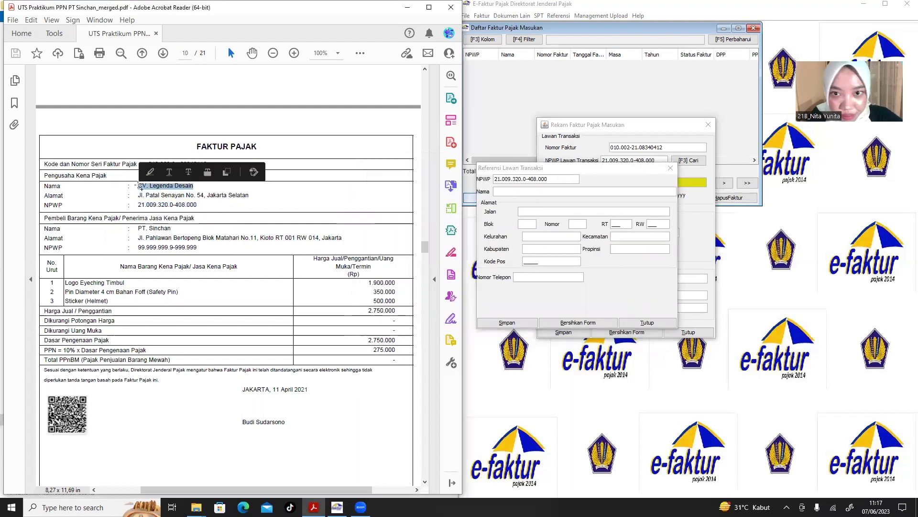
pyautogui.click(496, 192)
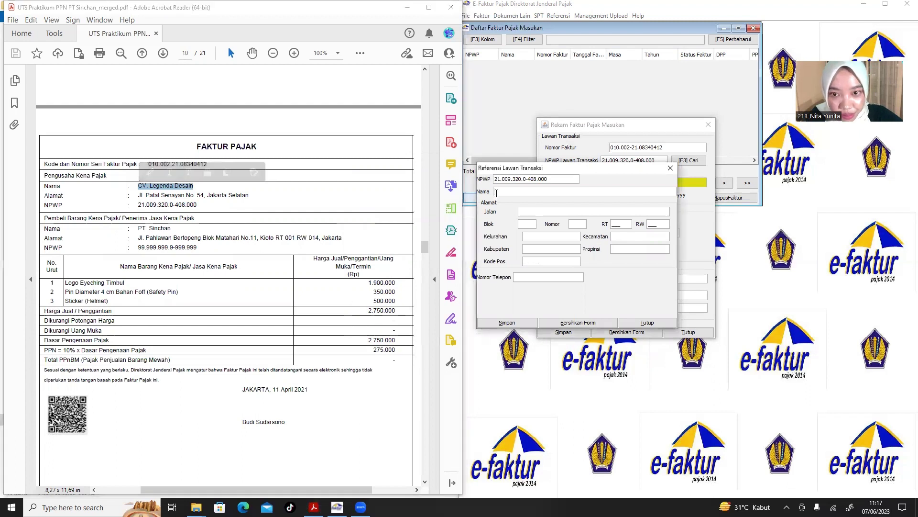
pyautogui.hotkey('ctrl', 'v')
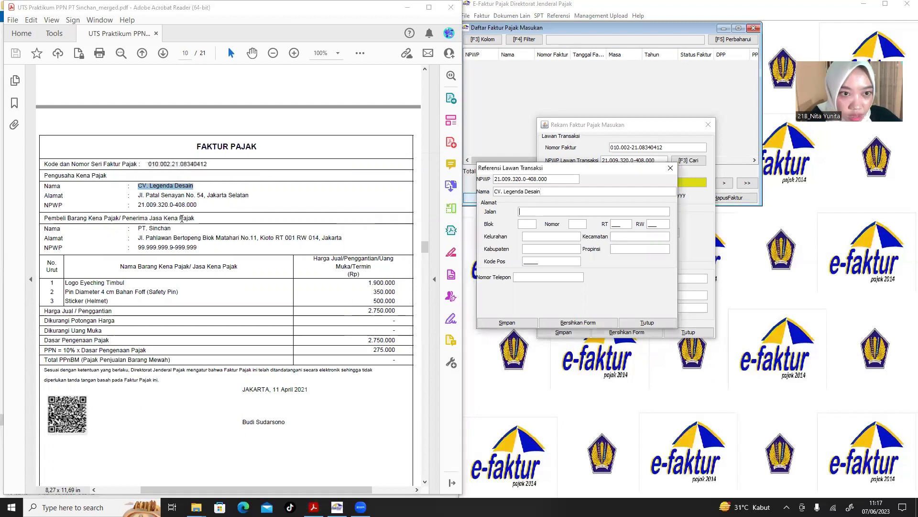
pyautogui.moveTo(185, 195); pyautogui.dragTo(145, 195)
pyautogui.hotkey('ctrl', 'c')
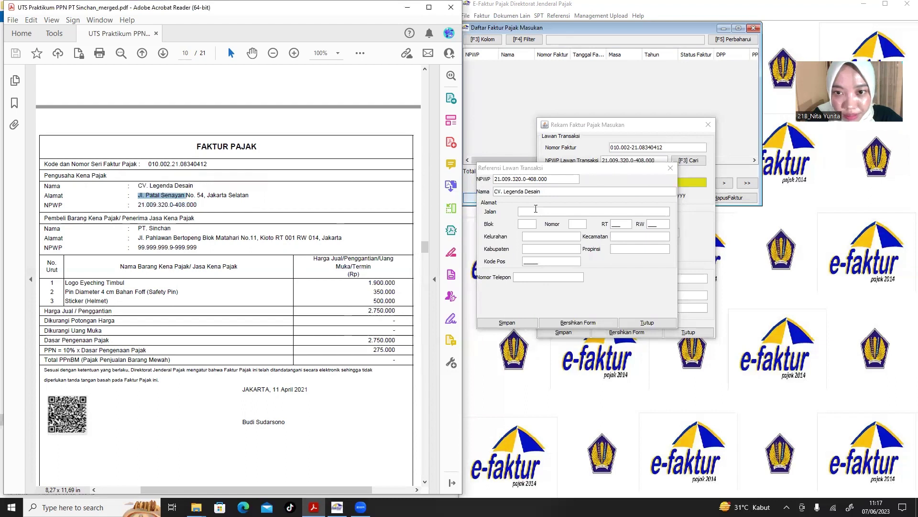
pyautogui.click(535, 210)
pyautogui.hotkey('ctrl', 'v')
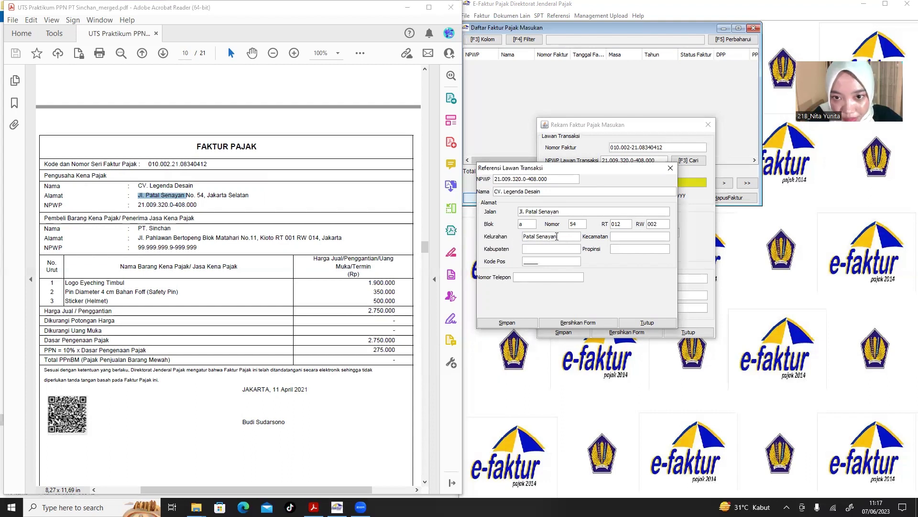
# Copy Patal Senayan into Kecamatan, complete the remaining fields, and attempt to save.
pyautogui.moveTo(556, 236); pyautogui.dragTo(518, 238)
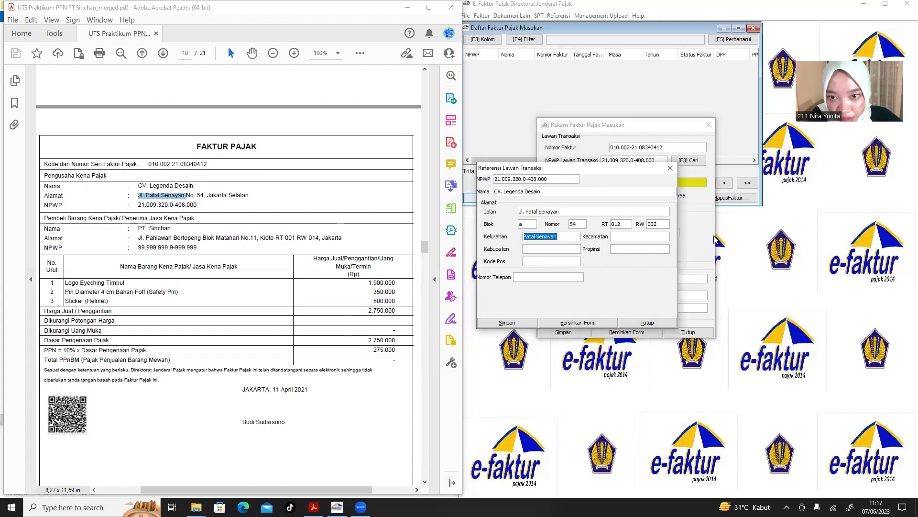
pyautogui.hotkey('ctrl', 'c')
pyautogui.click(648, 235)
pyautogui.hotkey('ctrl', 'v')
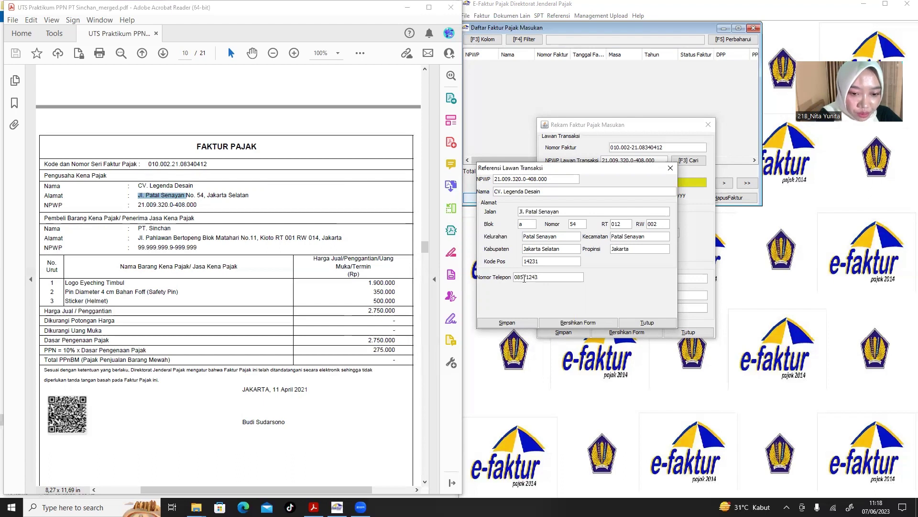
pyautogui.write('7')
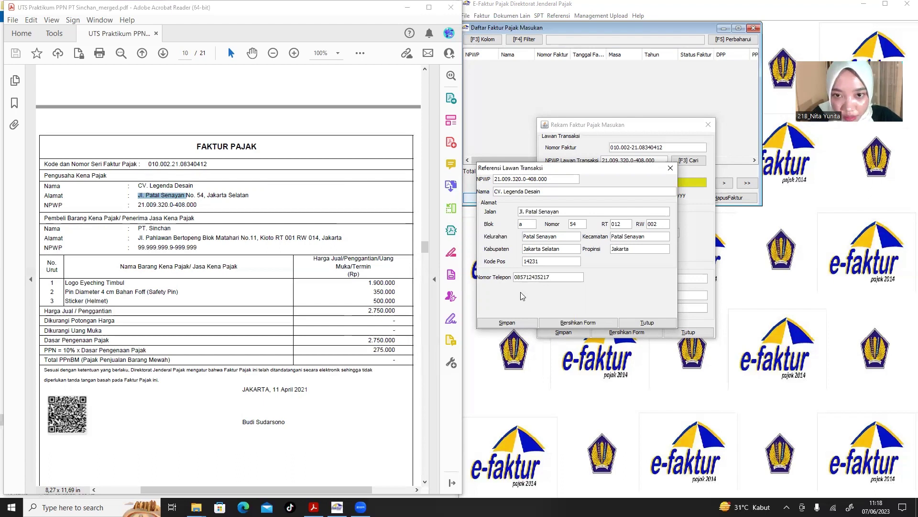
pyautogui.click(519, 322)
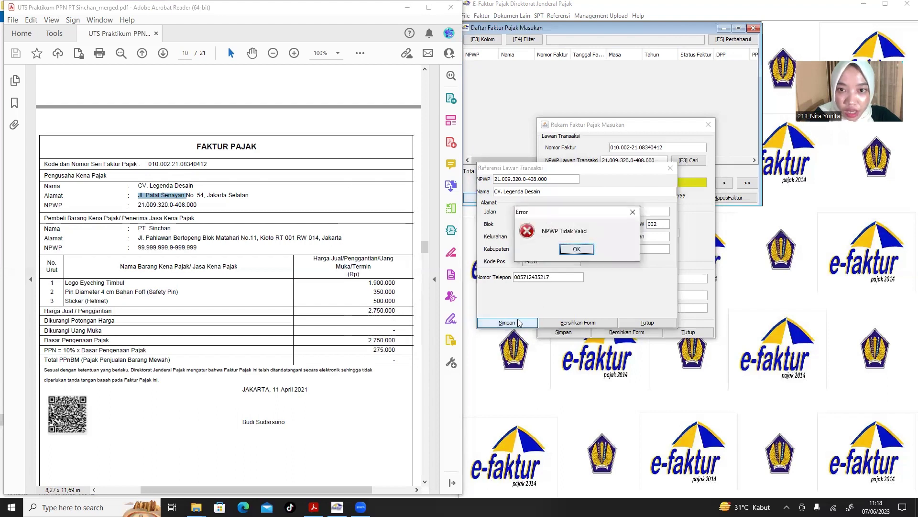
# Replace the rejected NPWP with the corrected number and save CV. Legenda Desain successfully.
pyautogui.click(579, 249)
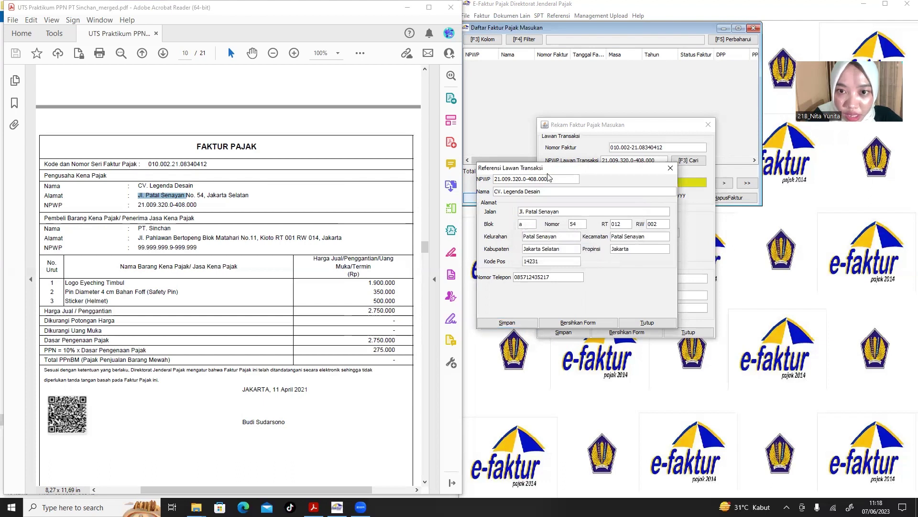
pyautogui.click(550, 180)
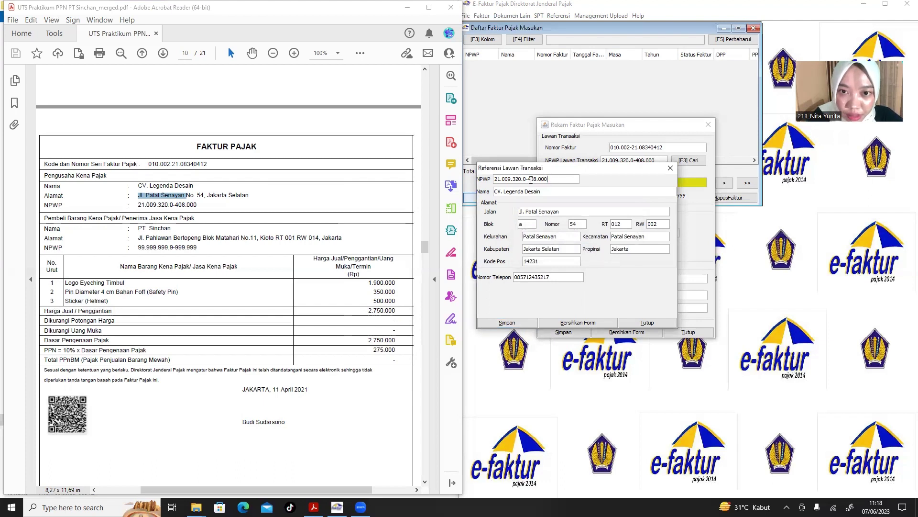
pyautogui.moveTo(550, 179); pyautogui.dragTo(493, 179)
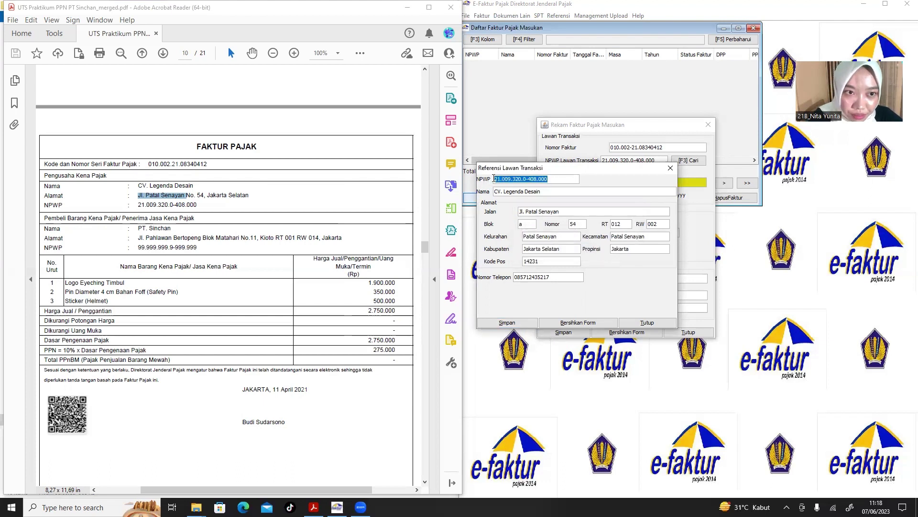
pyautogui.press('BackSpace')
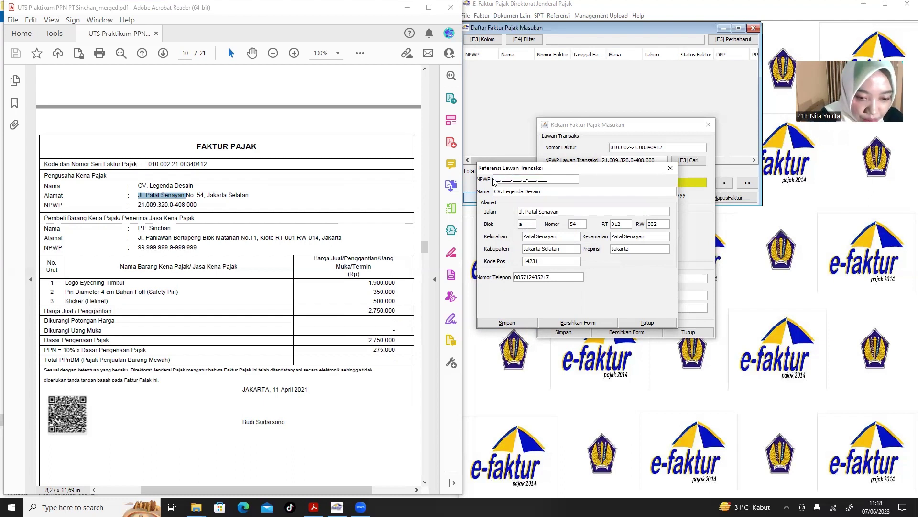
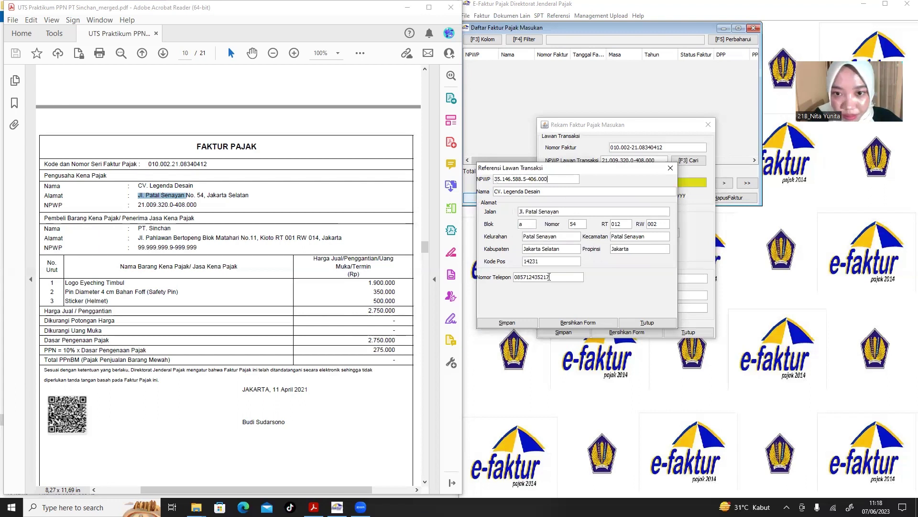
pyautogui.click(506, 325)
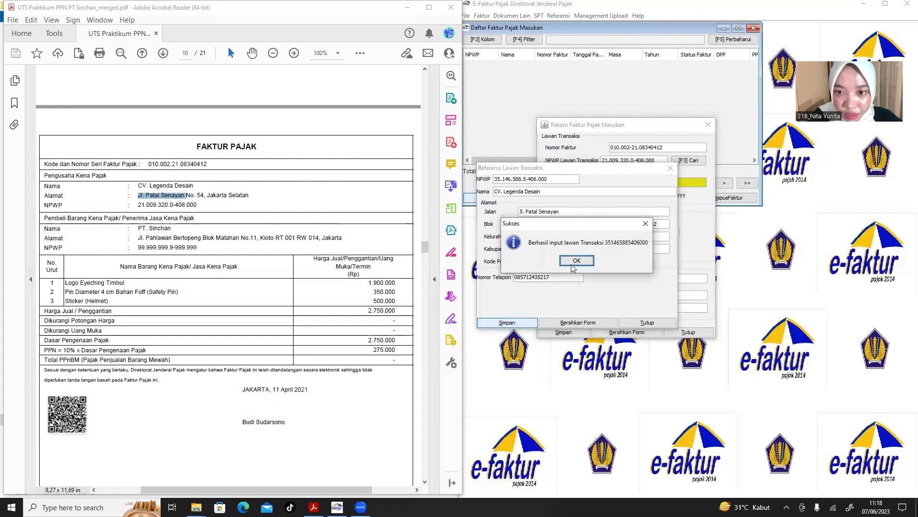
pyautogui.click(578, 264)
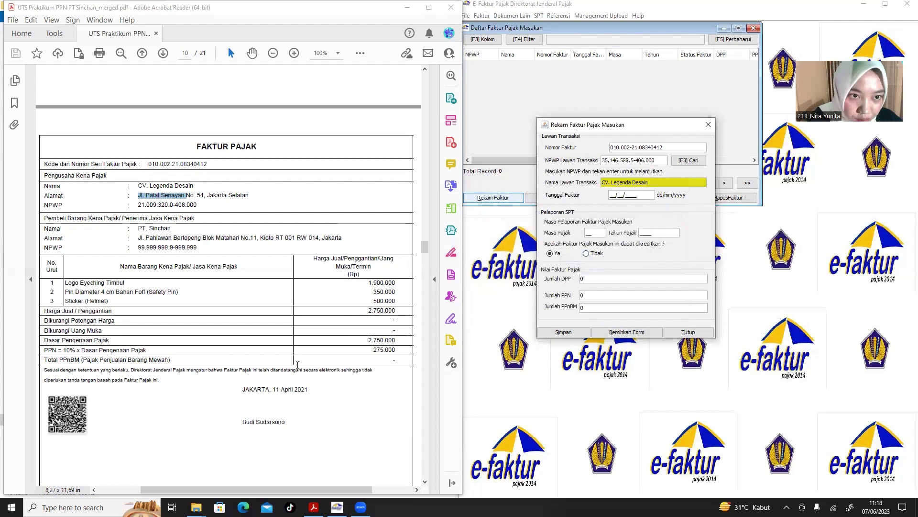
# Enter DPP 2.750.000 so PPN 275.000 fills in, save CV. Legenda Desain's invoice, and start a blank one.
pyautogui.scroll(10, 252, 278)
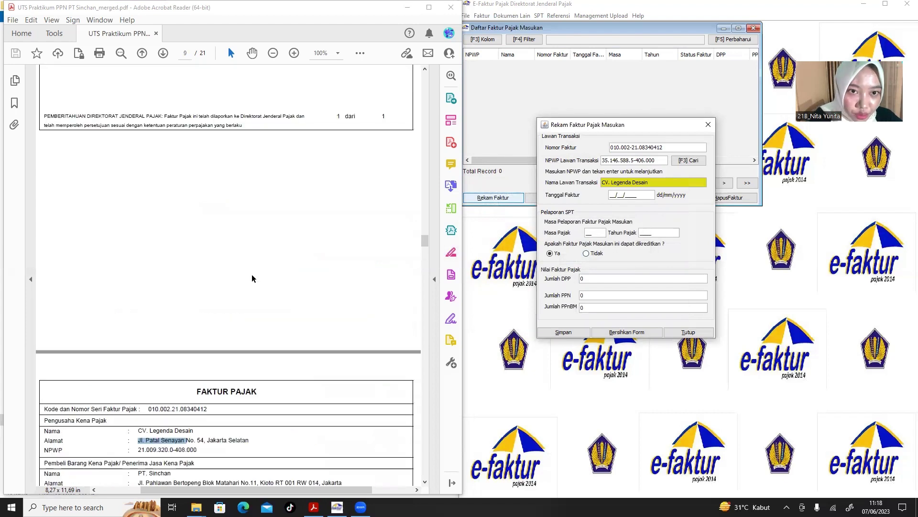
pyautogui.scroll(-10, 252, 279)
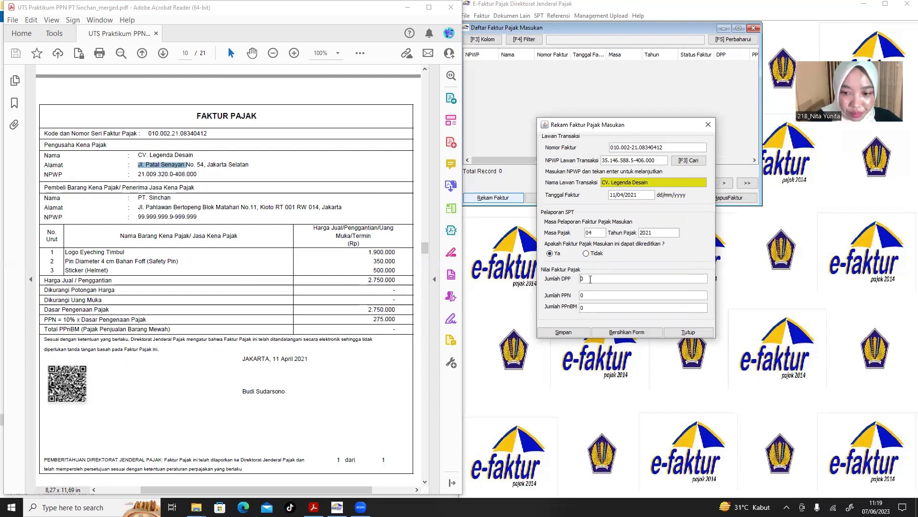
pyautogui.write('750.')
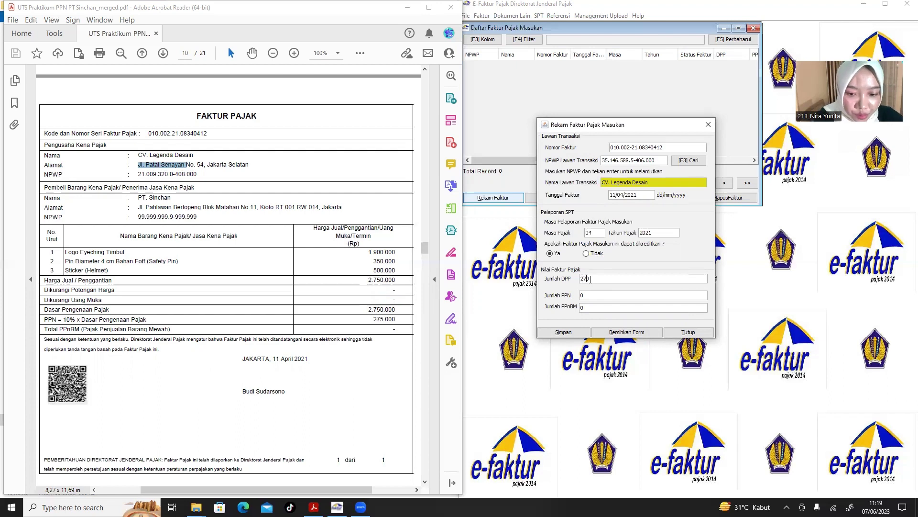
pyautogui.write('000')
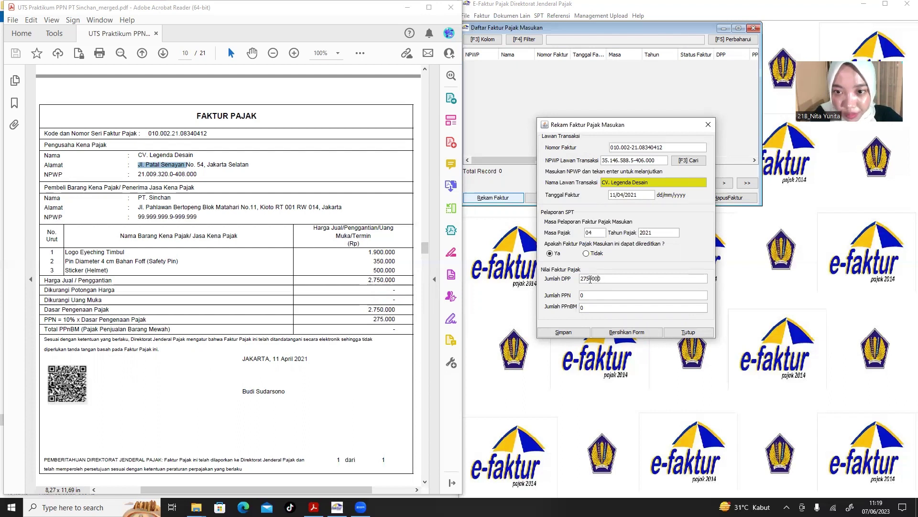
pyautogui.press('Tab')
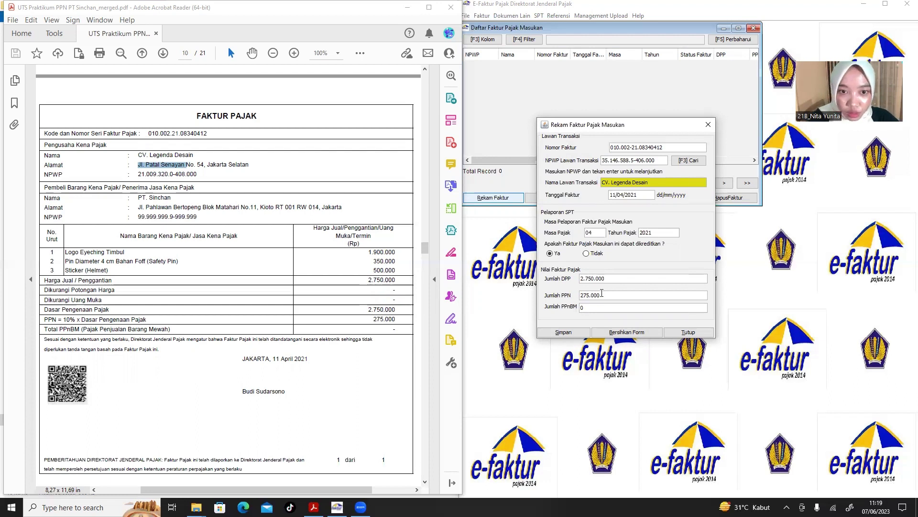
pyautogui.click(578, 333)
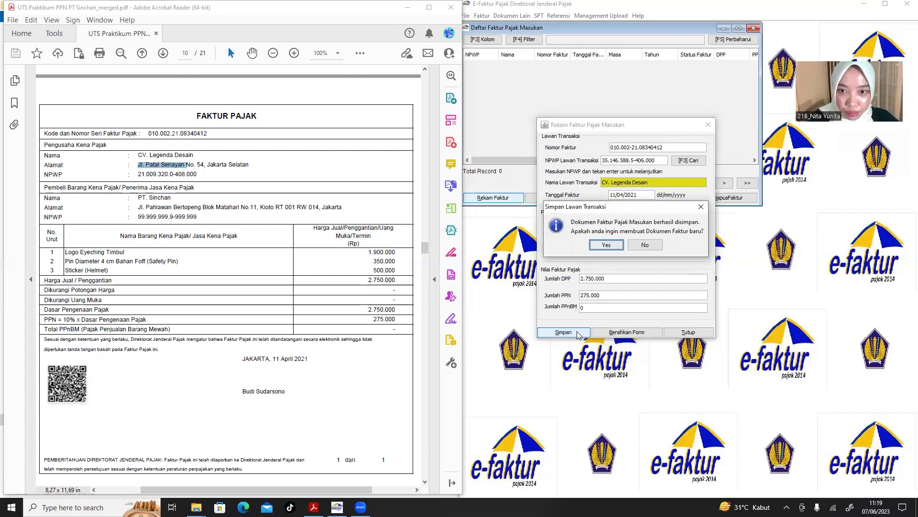
pyautogui.click(603, 244)
pyautogui.scroll(-15, 143, 187)
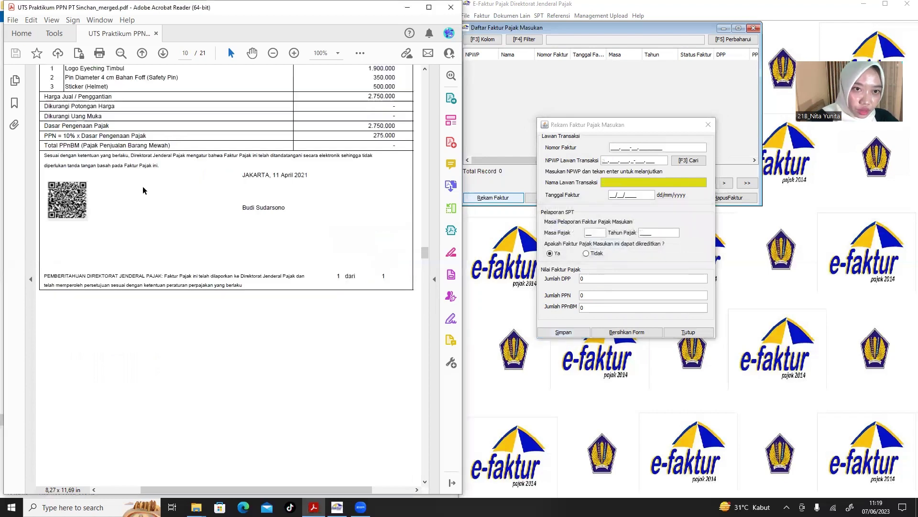
pyautogui.scroll(-10, 142, 187)
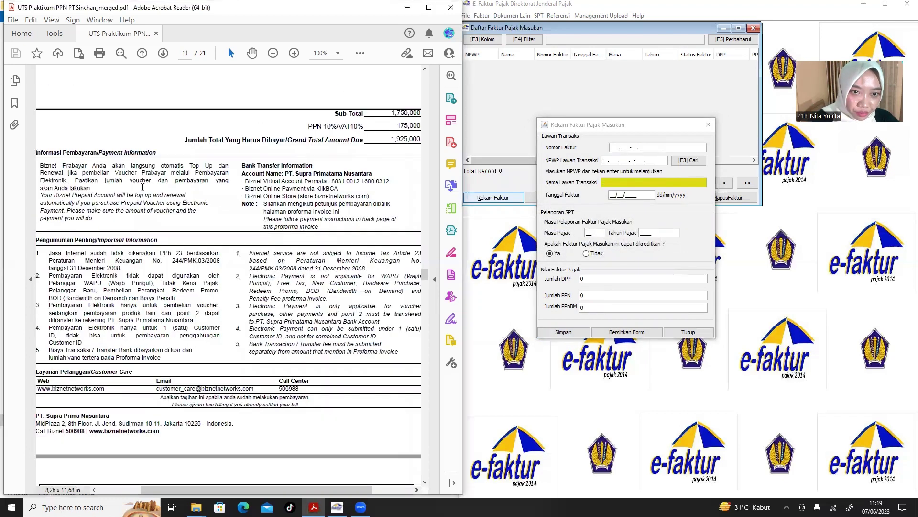
pyautogui.scroll(-2, 143, 187)
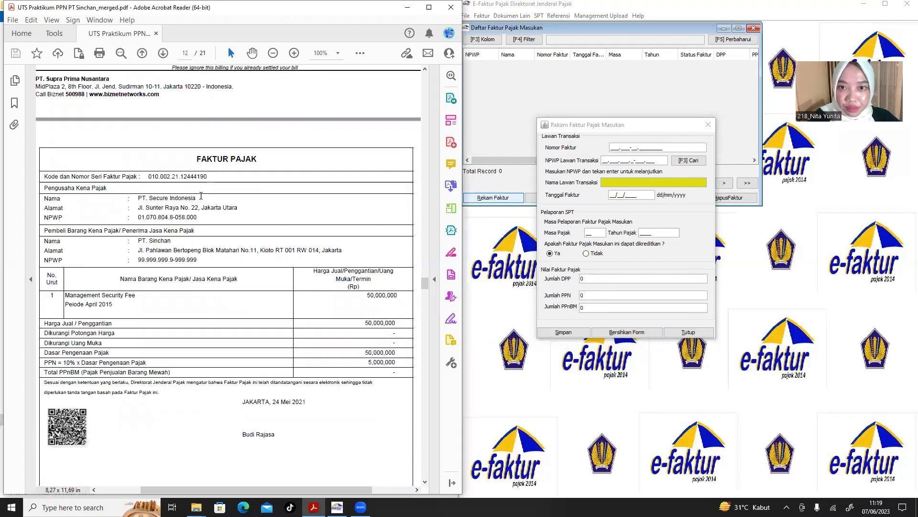
pyautogui.click(612, 148)
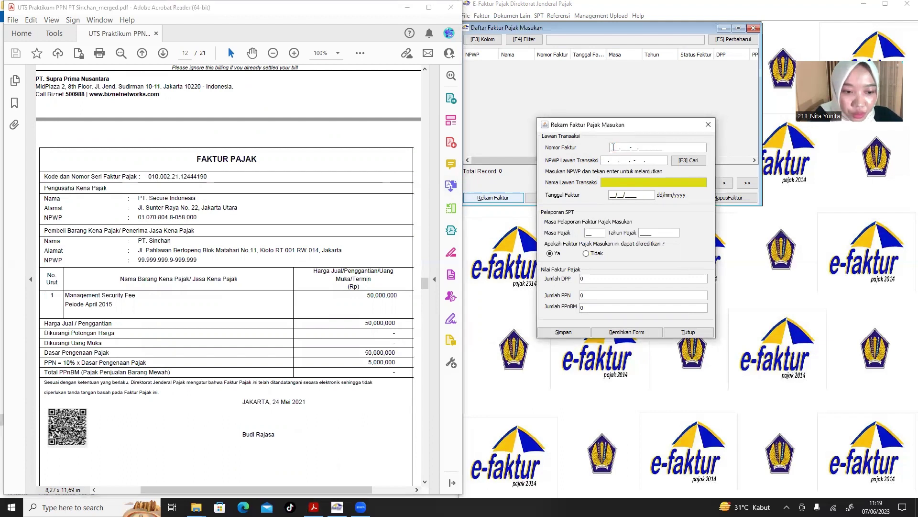
pyautogui.write('010.002-')
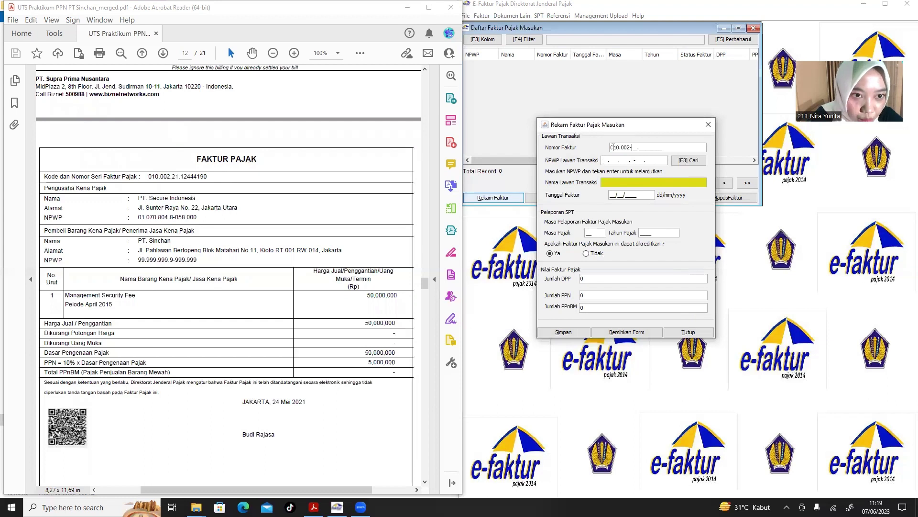
pyautogui.write('21.1244')
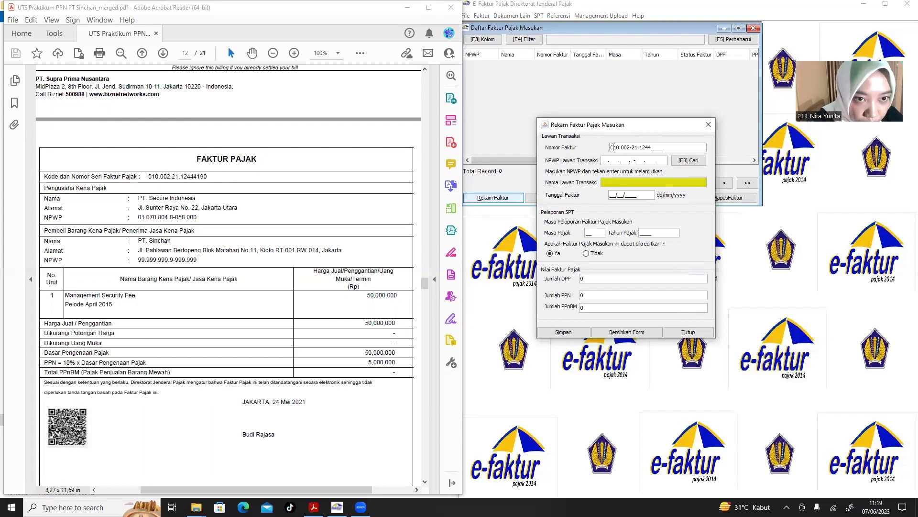
pyautogui.write('41')
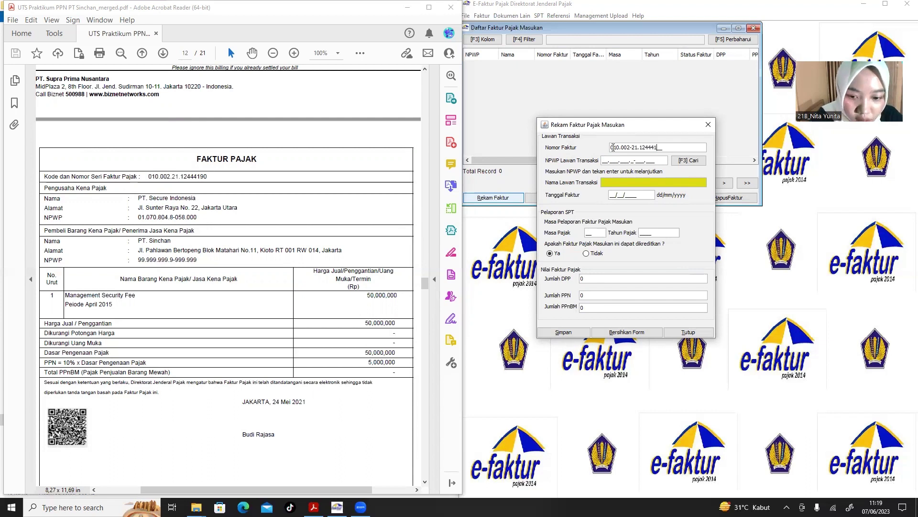
pyautogui.write('90')
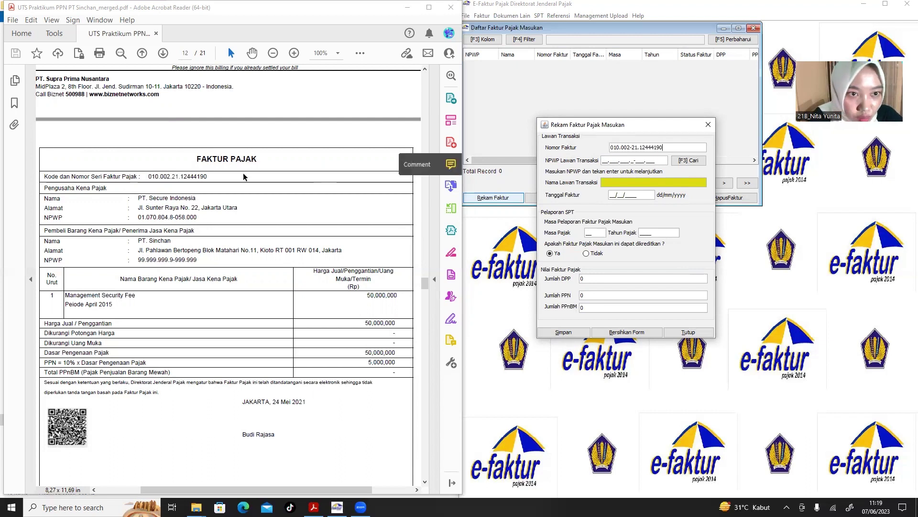
pyautogui.click(183, 216)
pyautogui.moveTo(197, 216); pyautogui.dragTo(141, 219)
pyautogui.hotkey('ctrl', 'c')
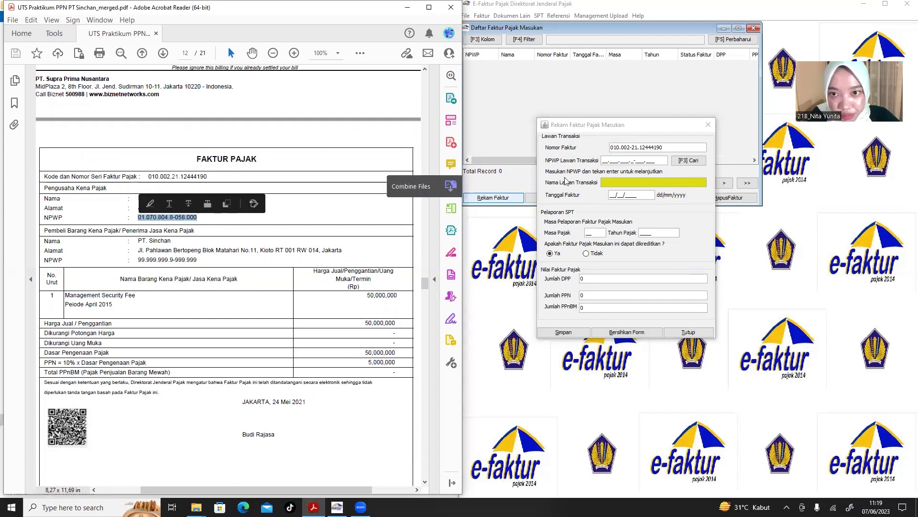
pyautogui.click(604, 161)
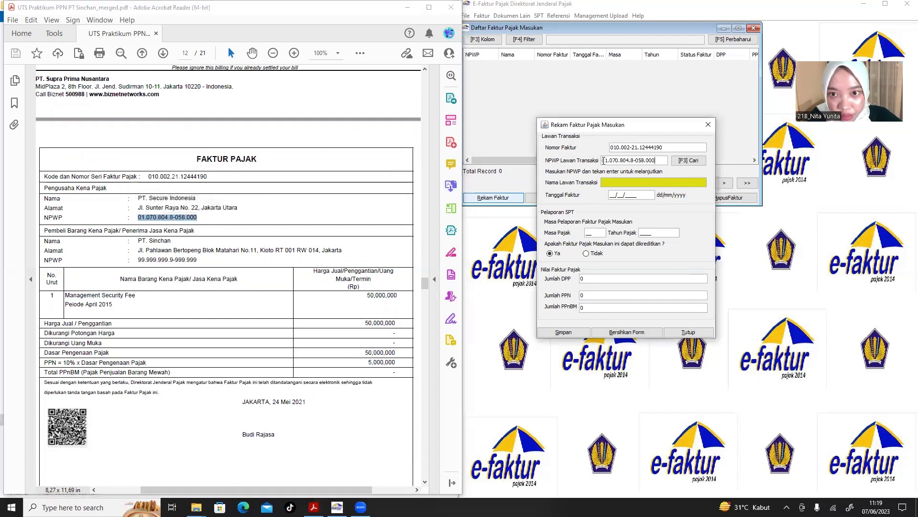
pyautogui.hotkey('ctrl', 'v')
pyautogui.press('Return')
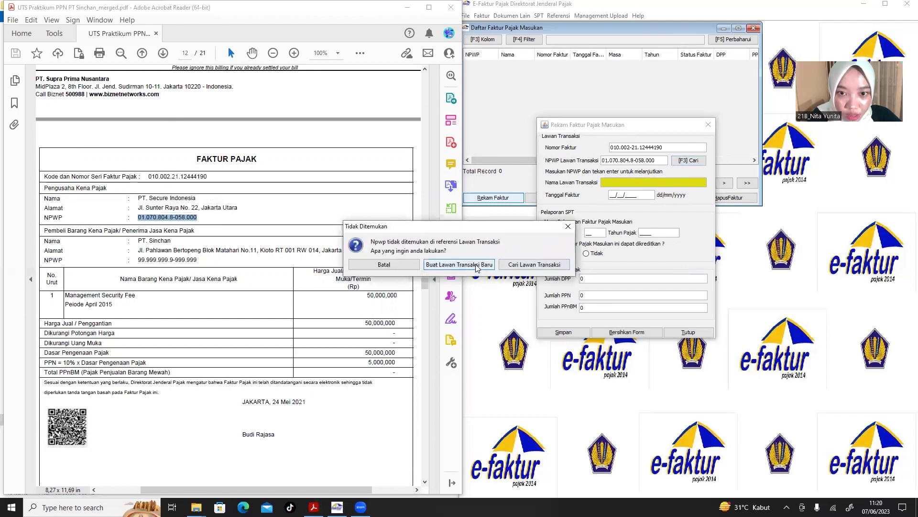
# Register PT. Secure Indonesia as a new counterparty, using the PDF for its name and address.
pyautogui.click(476, 266)
pyautogui.moveTo(516, 172); pyautogui.dragTo(645, 162)
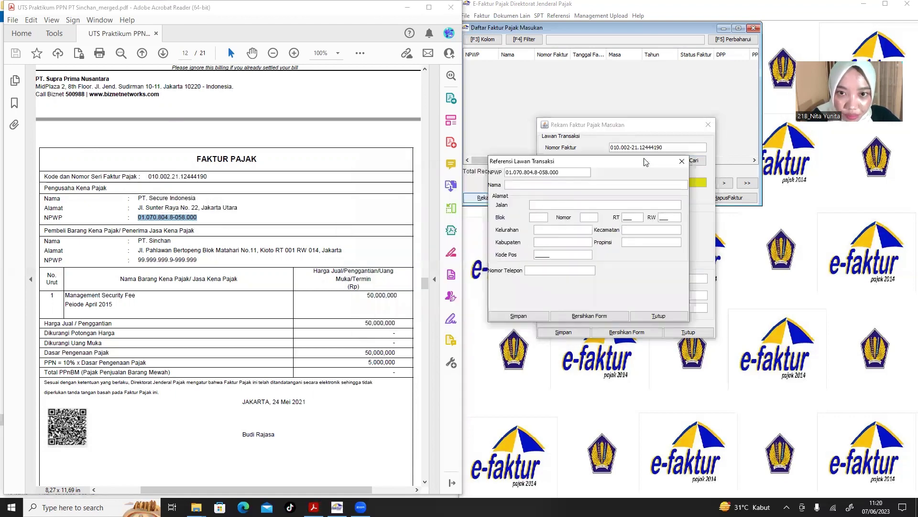
pyautogui.moveTo(202, 198); pyautogui.dragTo(141, 199)
pyautogui.click(195, 213)
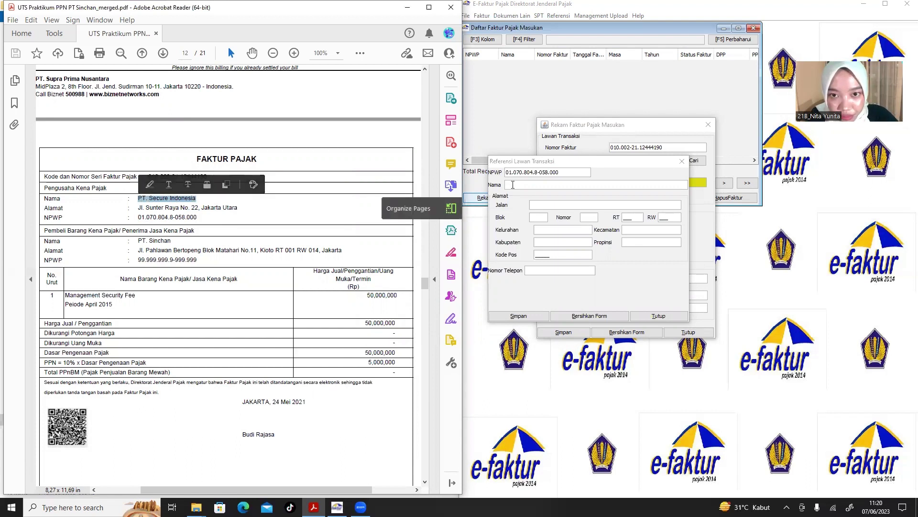
pyautogui.click(516, 184)
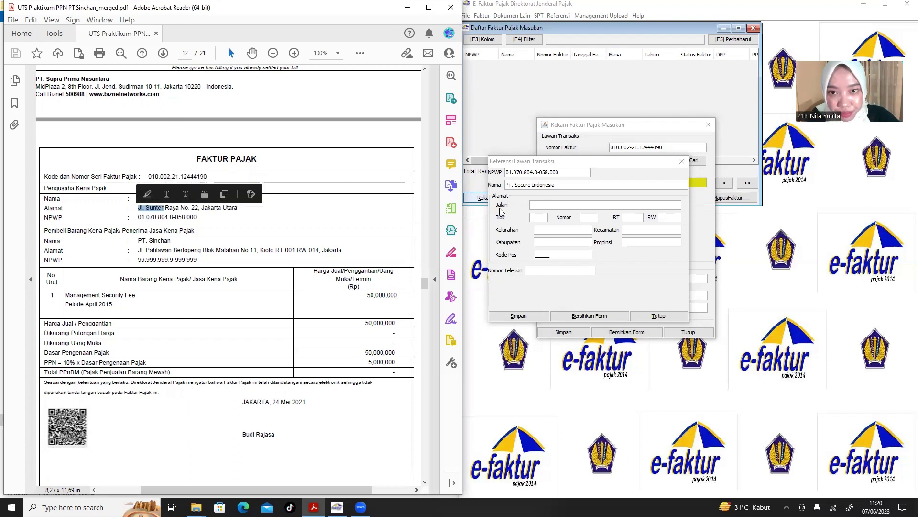
pyautogui.click(549, 204)
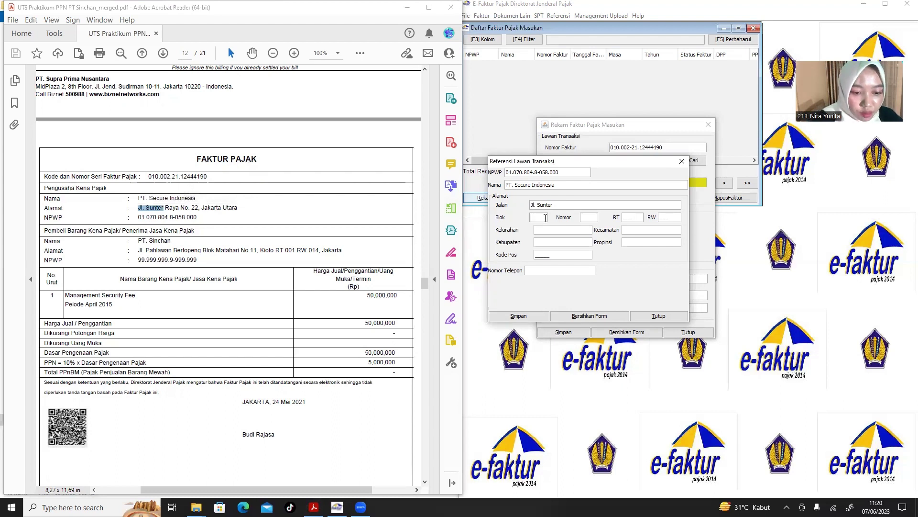
pyautogui.click(592, 214)
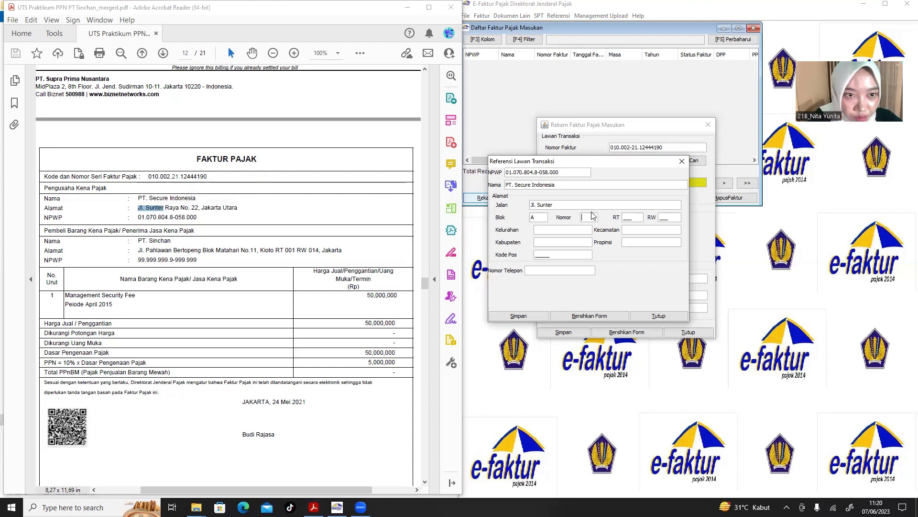
pyautogui.write('1')
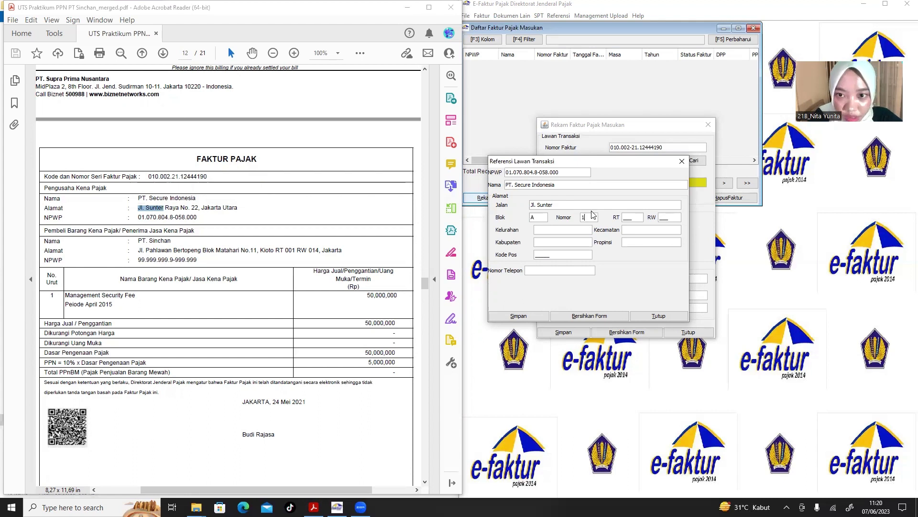
pyautogui.write('22')
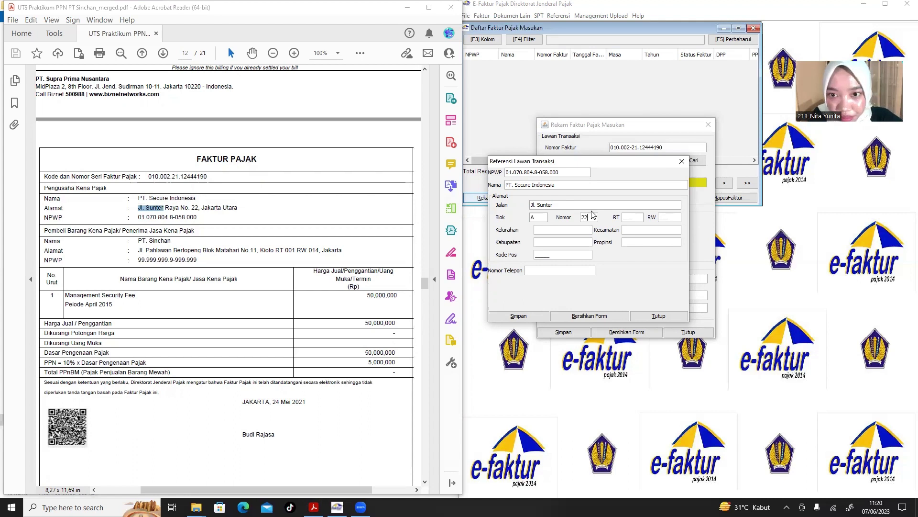
pyautogui.click(630, 216)
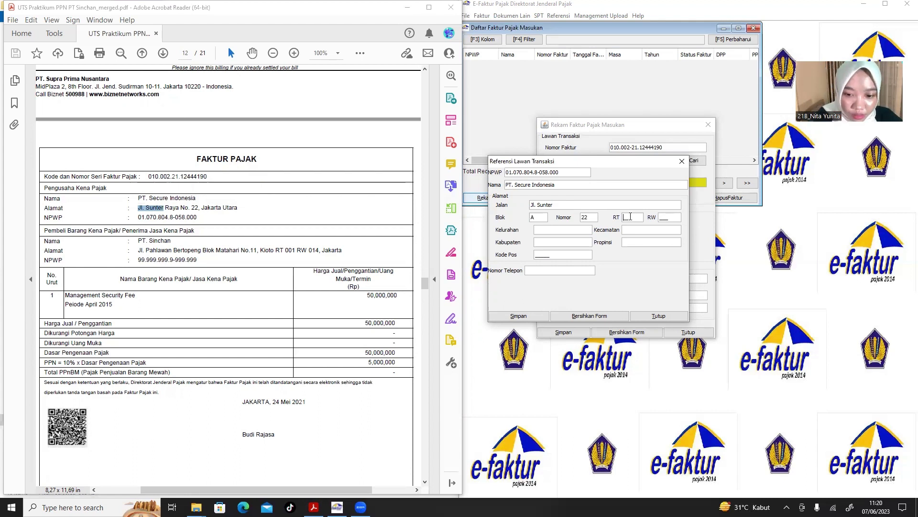
pyautogui.write('005')
pyautogui.click(666, 219)
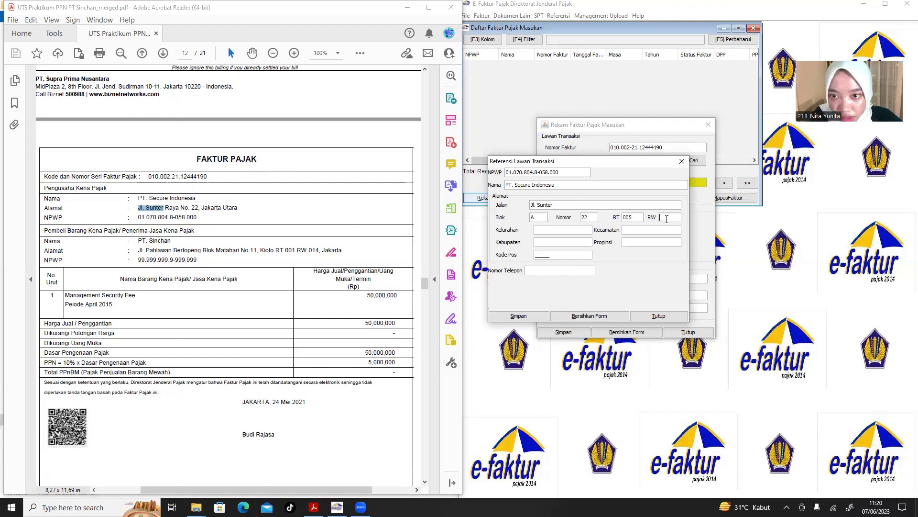
pyautogui.write('007')
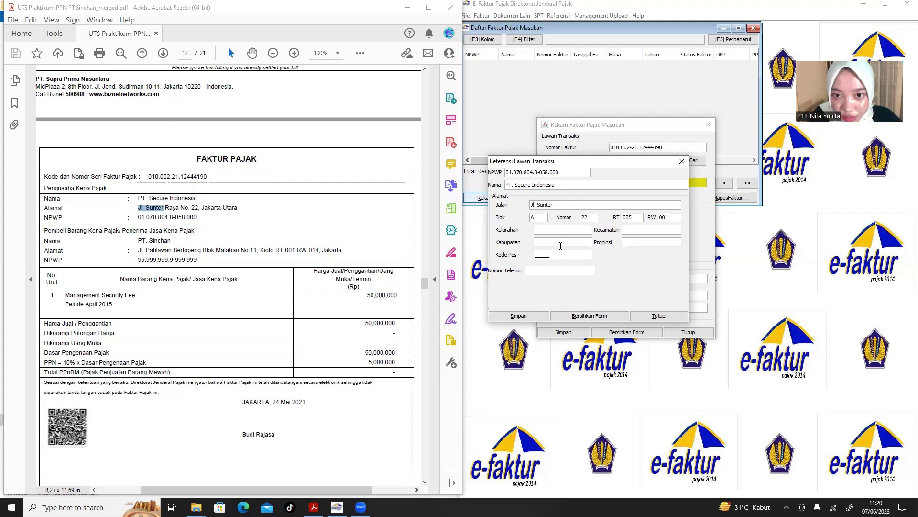
# Set both Kelurahan and Kecamatan to Sunter.
pyautogui.click(551, 229)
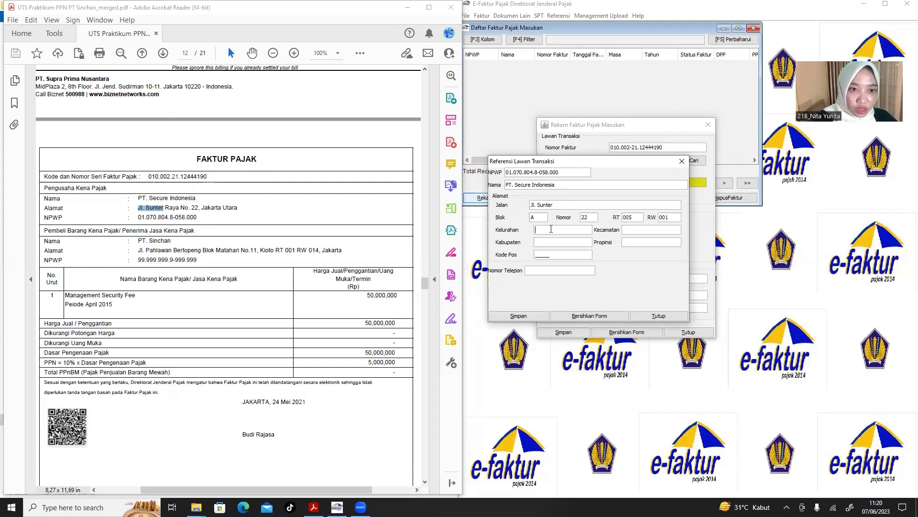
pyautogui.write('Jl. Sunter')
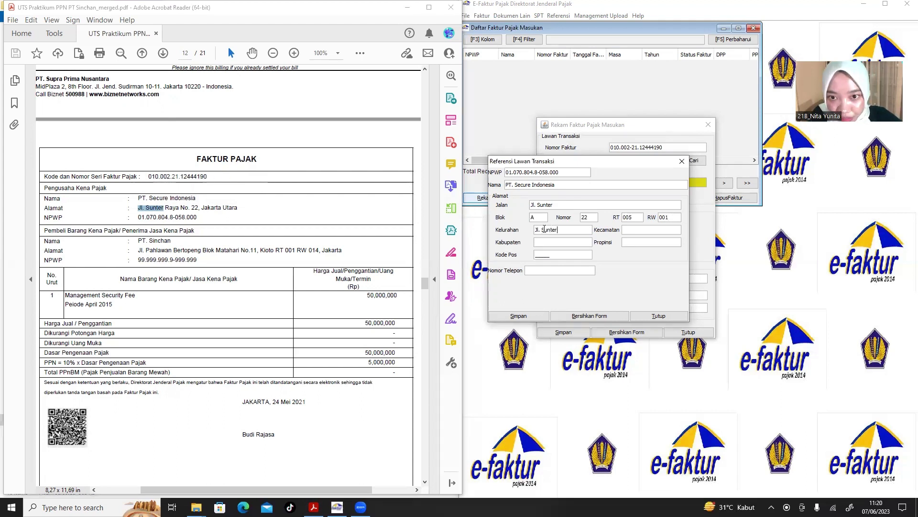
pyautogui.click(541, 229)
pyautogui.press('BackSpace')
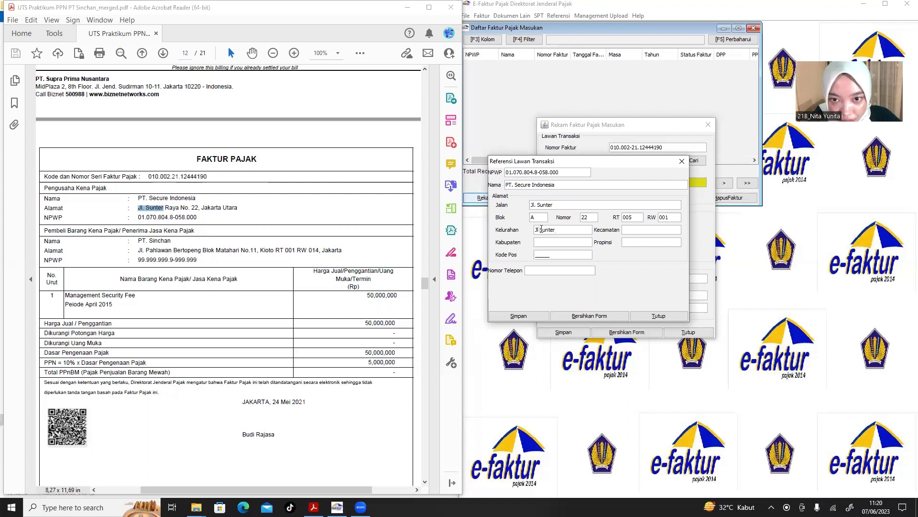
pyautogui.press('BackSpace')
pyautogui.press('BackSpace')
pyautogui.press('BackSpace')
pyautogui.moveTo(531, 230); pyautogui.dragTo(524, 232)
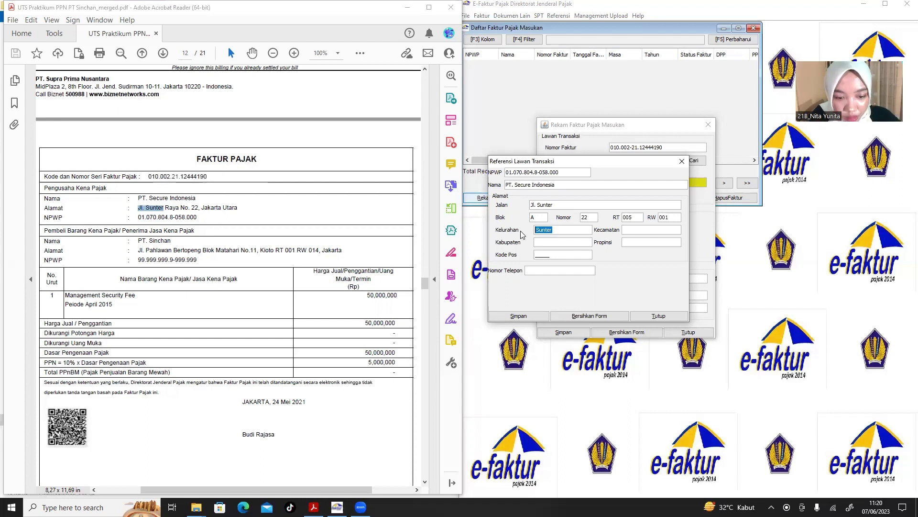
pyautogui.hotkey('ctrl', 'c')
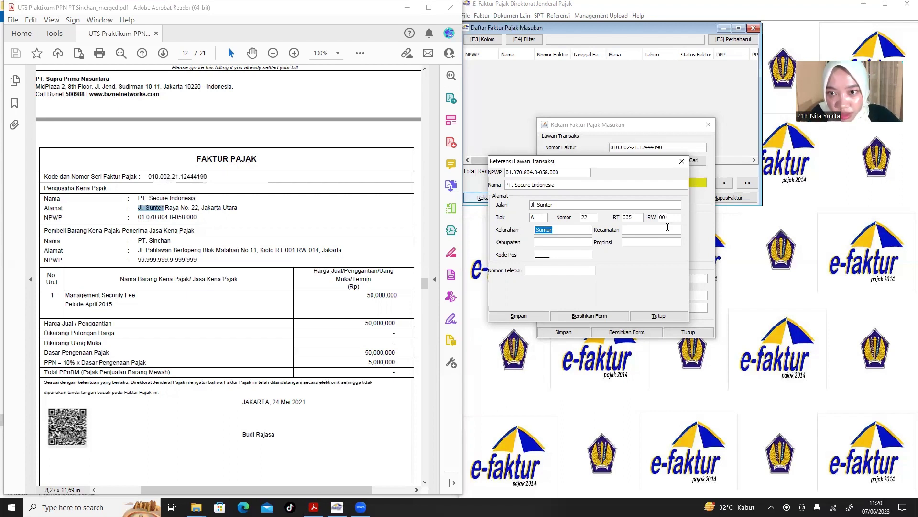
pyautogui.click(674, 230)
pyautogui.hotkey('ctrl', 'v')
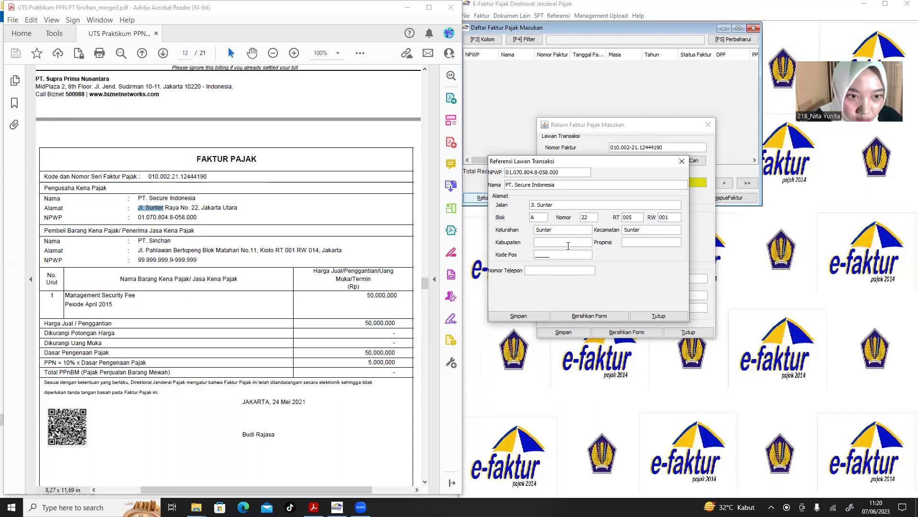
# Enter Kabupaten Jakarta Utara, Propinsi Jakarta, postal code 02153 and the phone number, then save the counterparty.
pyautogui.click(568, 245)
pyautogui.write('Jaka')
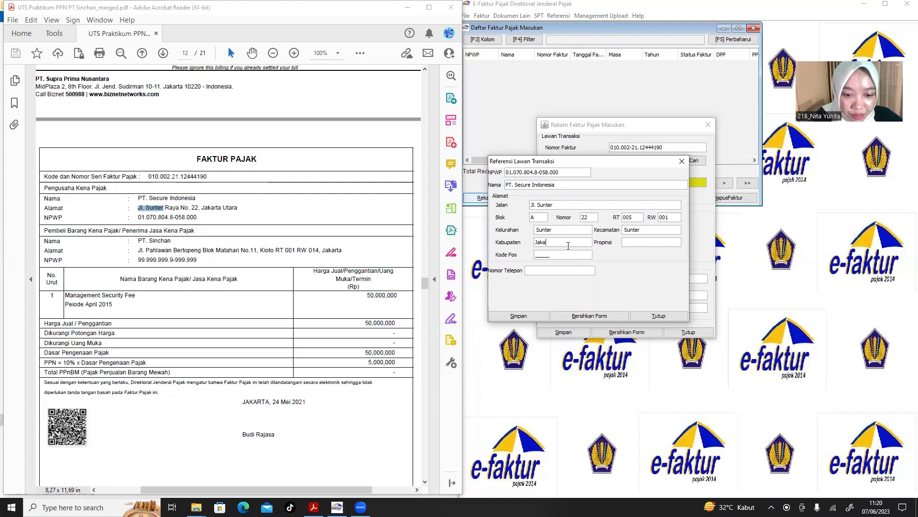
pyautogui.write('rta Utara')
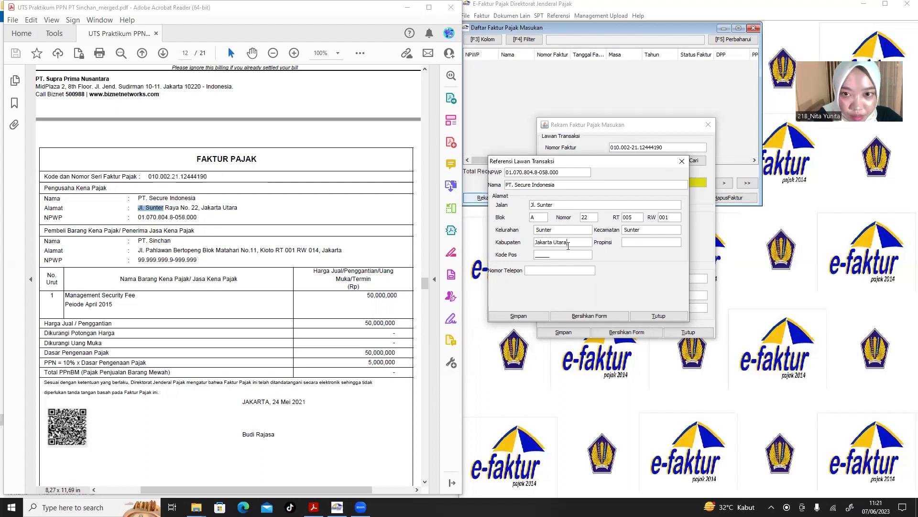
pyautogui.click(626, 243)
pyautogui.write('J')
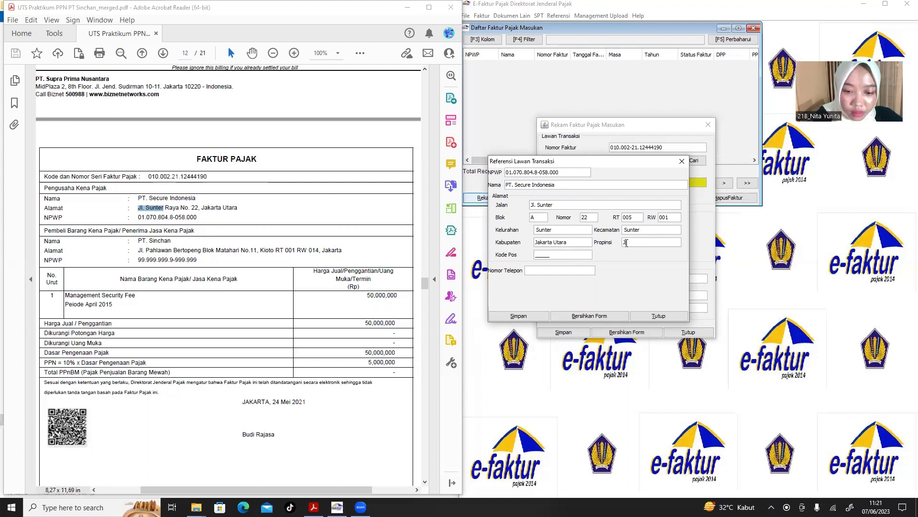
pyautogui.write('akarta')
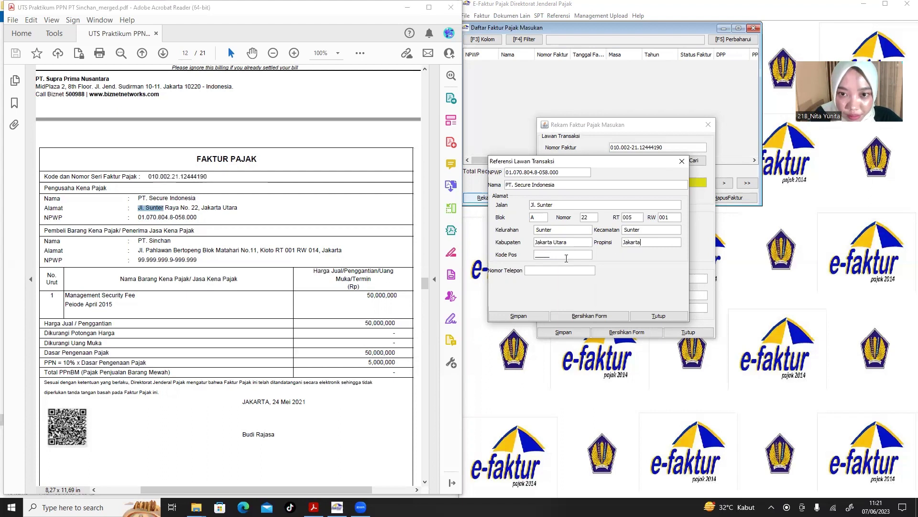
pyautogui.write('0')
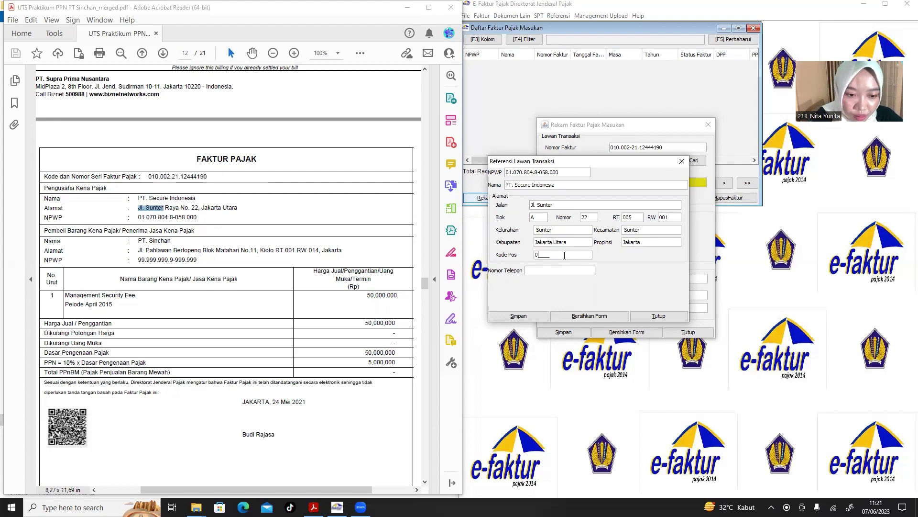
pyautogui.write('2153')
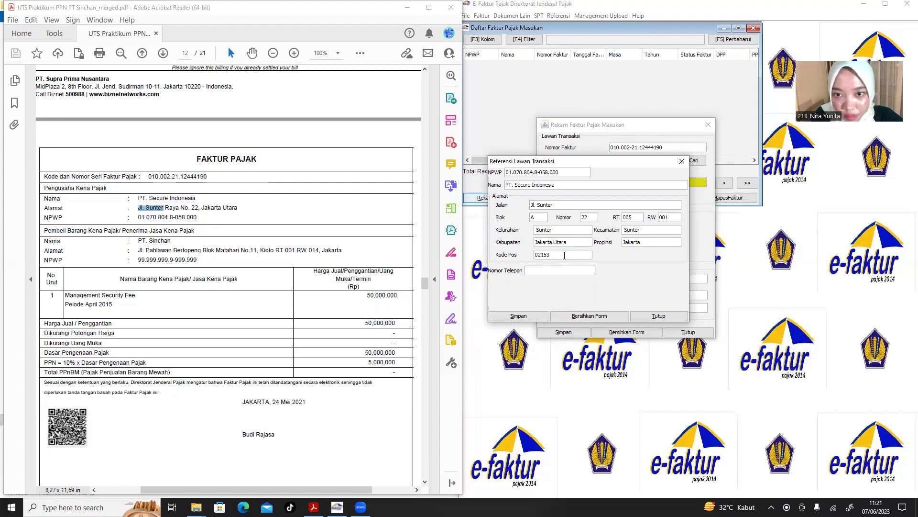
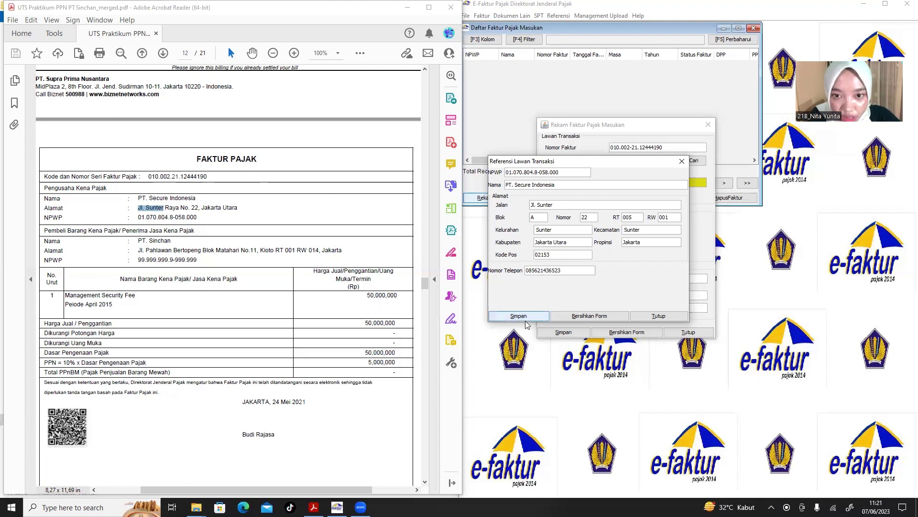
pyautogui.click(522, 316)
# Dismiss the success message and begin entering invoice date 24/05/2021 in Tanggal Faktur.
pyautogui.click(587, 254)
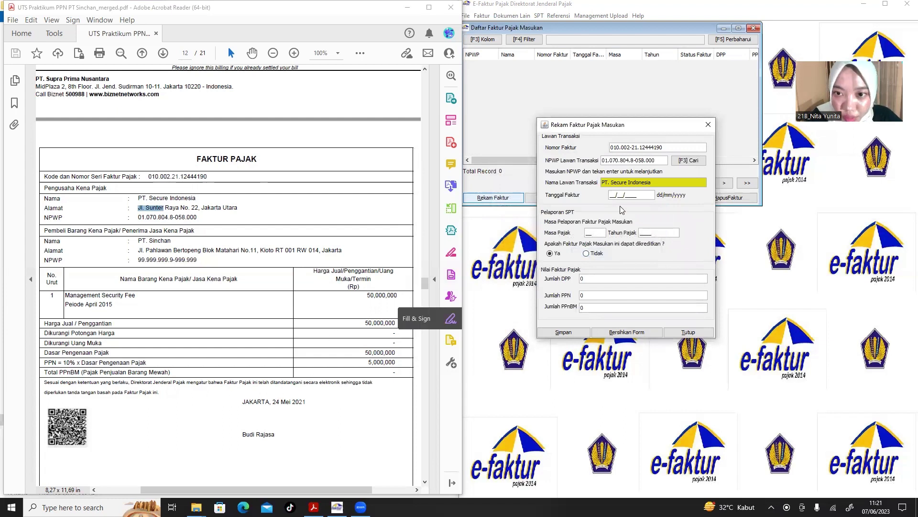
pyautogui.click(611, 195)
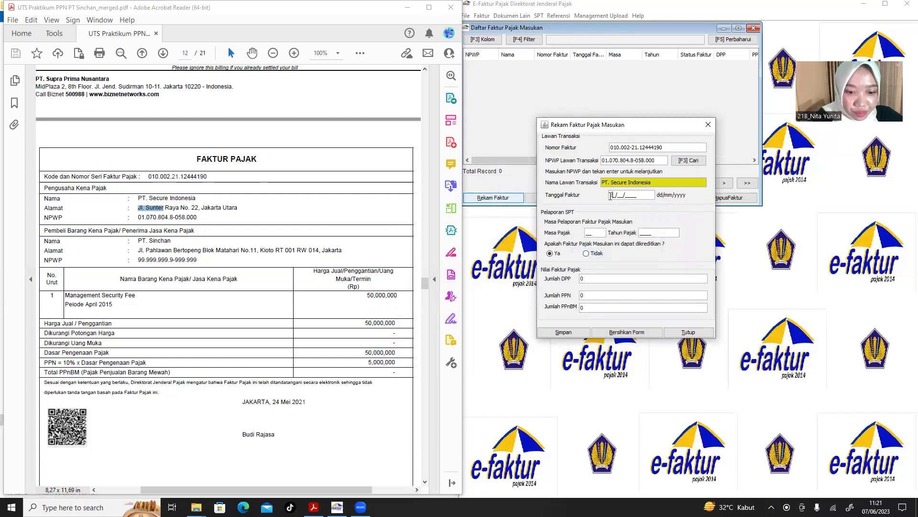
pyautogui.write('24/')
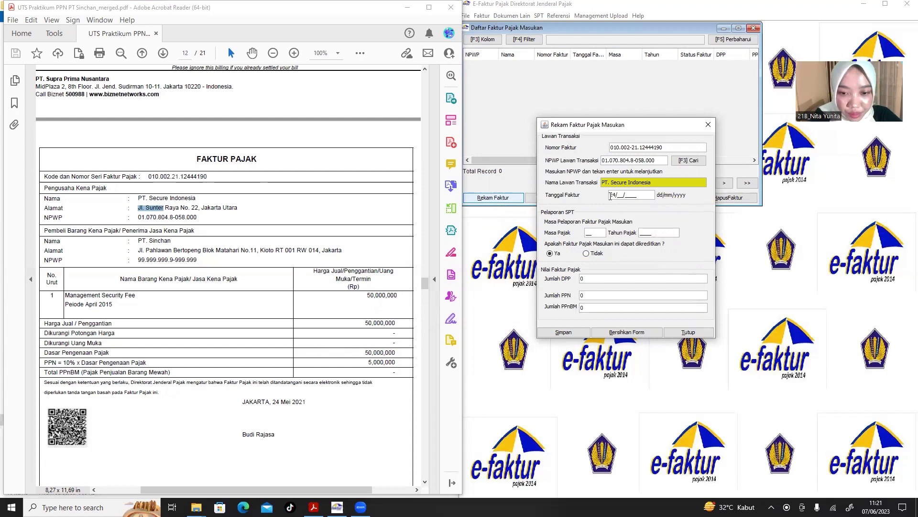
pyautogui.write('05/2021')
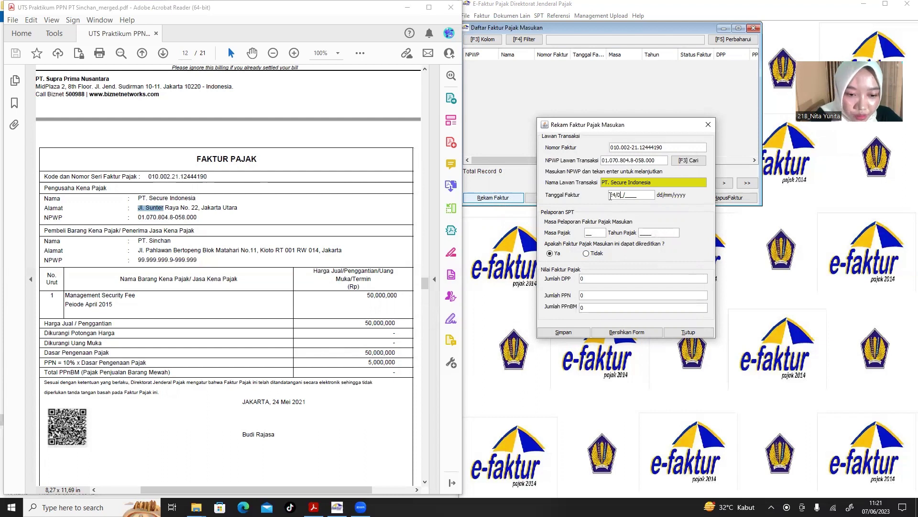
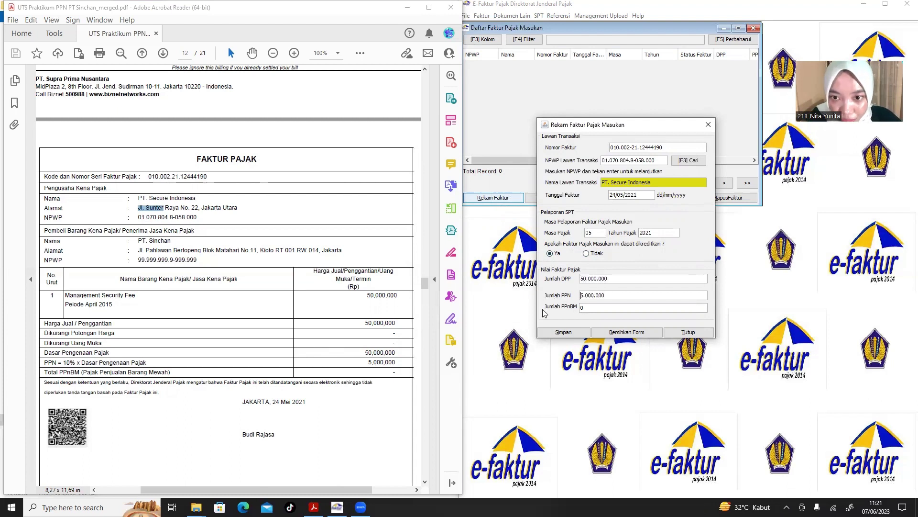
# Save the PT. Secure Indonesia input invoice and decline recording another, so the entry form closes.
pyautogui.click(567, 333)
pyautogui.click(148, 236)
pyautogui.scroll(-9, 149, 237)
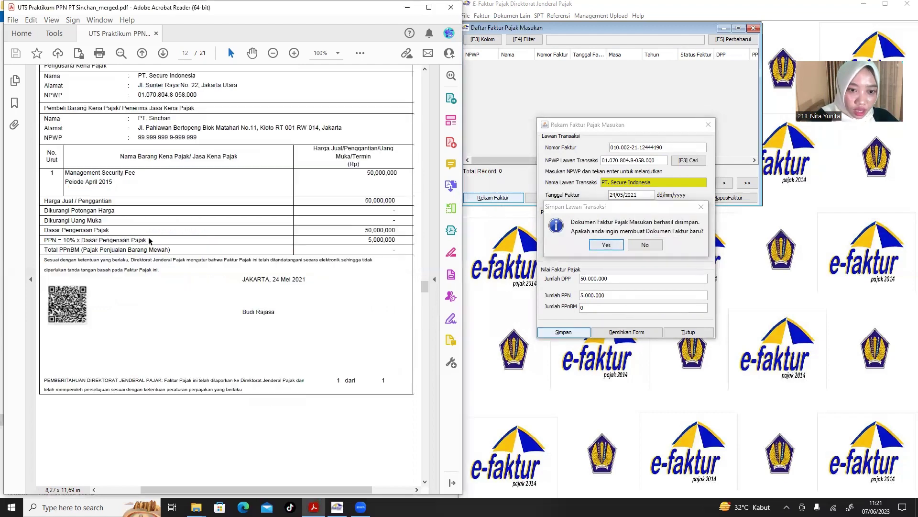
pyautogui.scroll(-10, 148, 237)
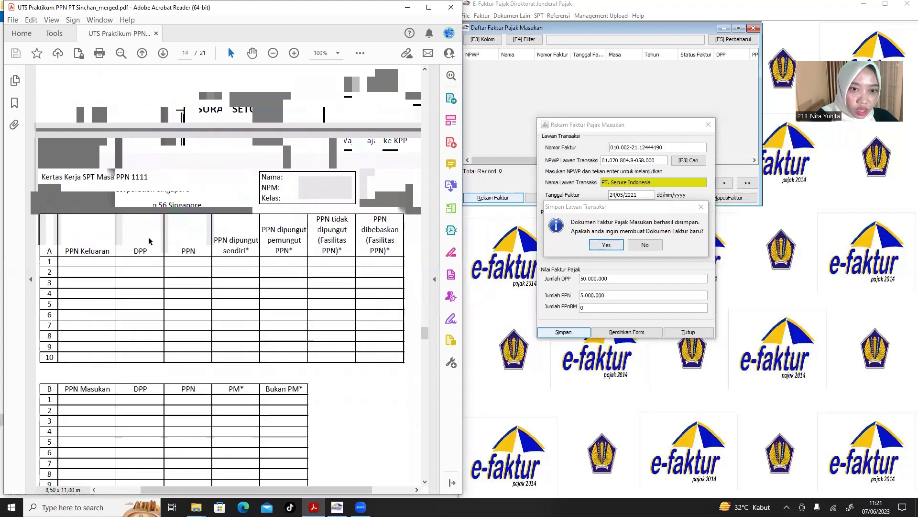
pyautogui.scroll(11, 149, 236)
pyautogui.scroll(10, 149, 237)
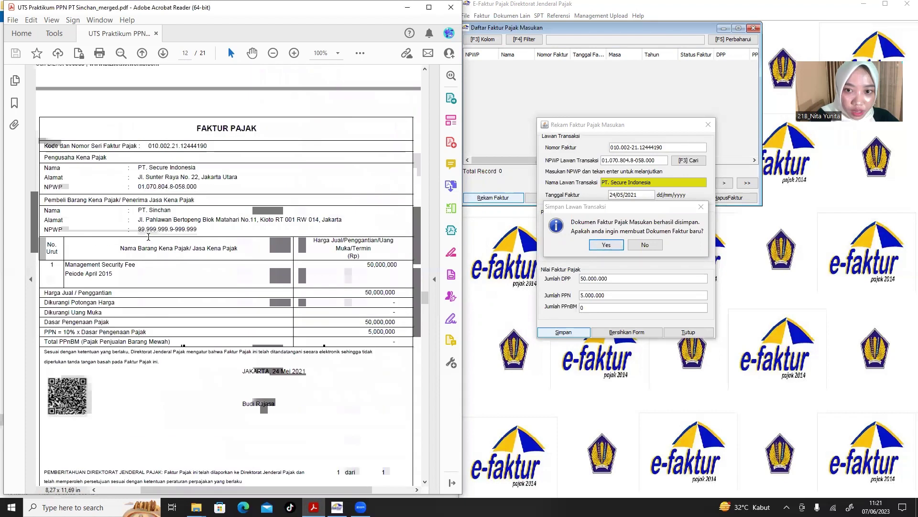
pyautogui.click(647, 246)
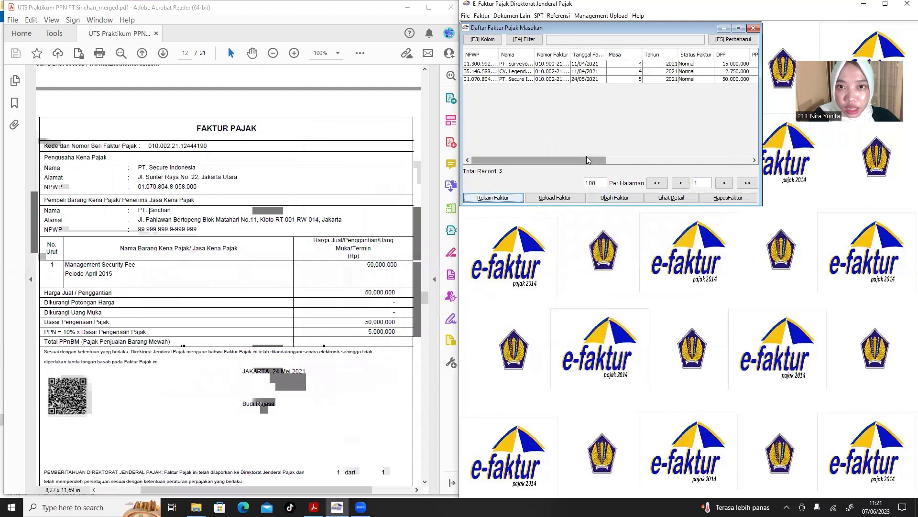
# Select the three input invoices, upload them through the confirmation prompts, then close the invoice list.
pyautogui.moveTo(587, 160); pyautogui.dragTo(684, 160)
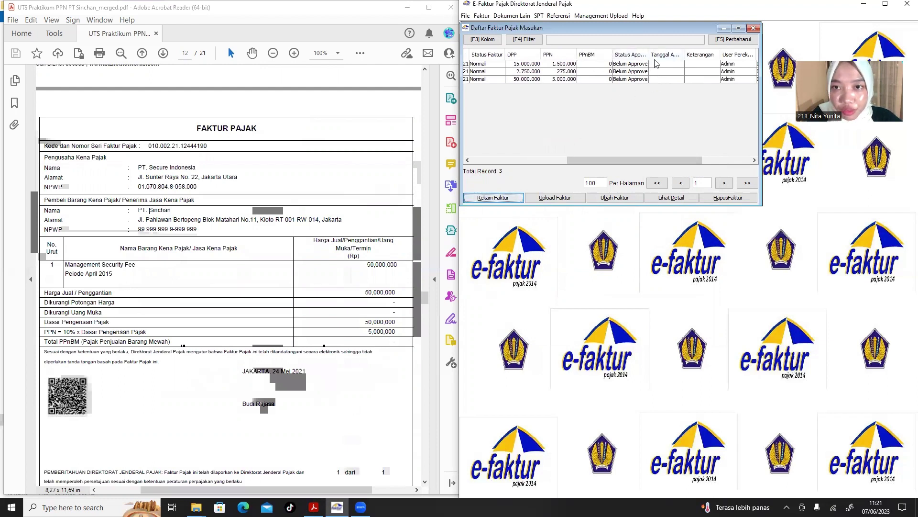
pyautogui.moveTo(596, 159); pyautogui.dragTo(500, 160)
pyautogui.click(478, 80)
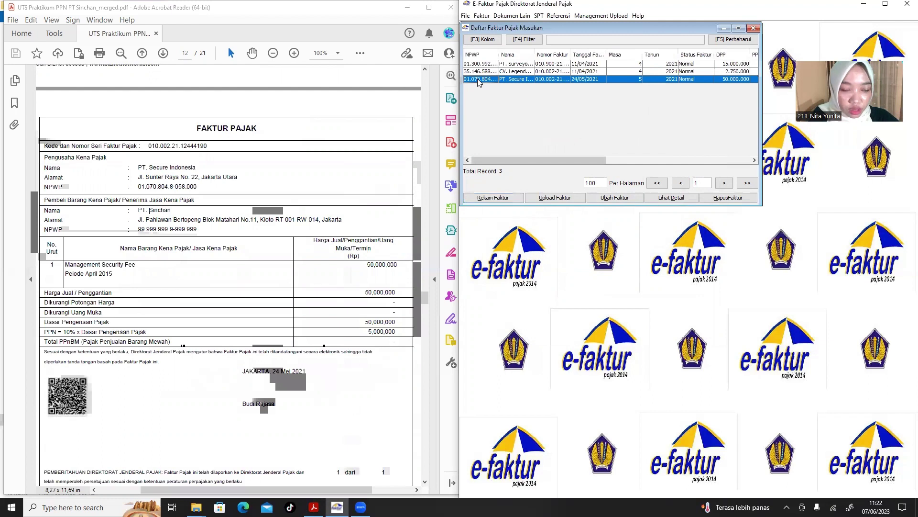
pyautogui.keyDown('shift'); pyautogui.click(484, 72); pyautogui.keyUp('shift')
pyautogui.keyDown('shift'); pyautogui.click(484, 64); pyautogui.keyUp('shift')
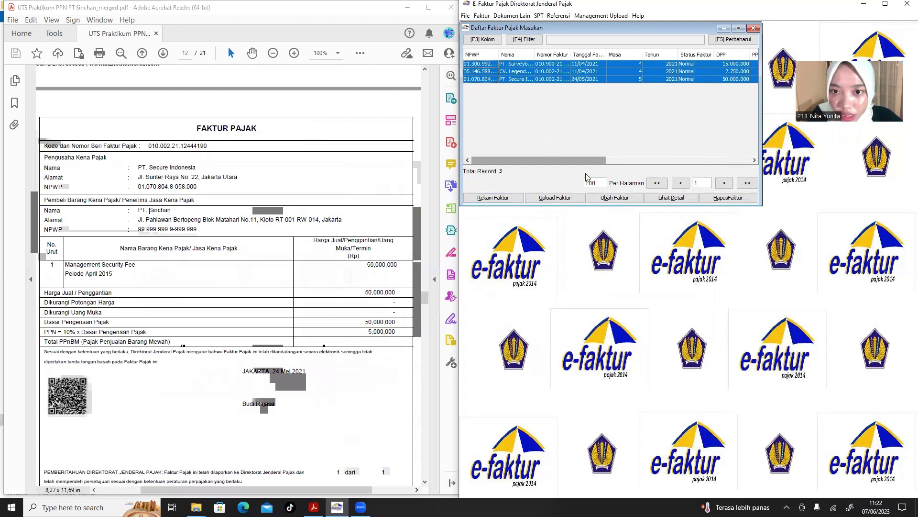
pyautogui.click(565, 199)
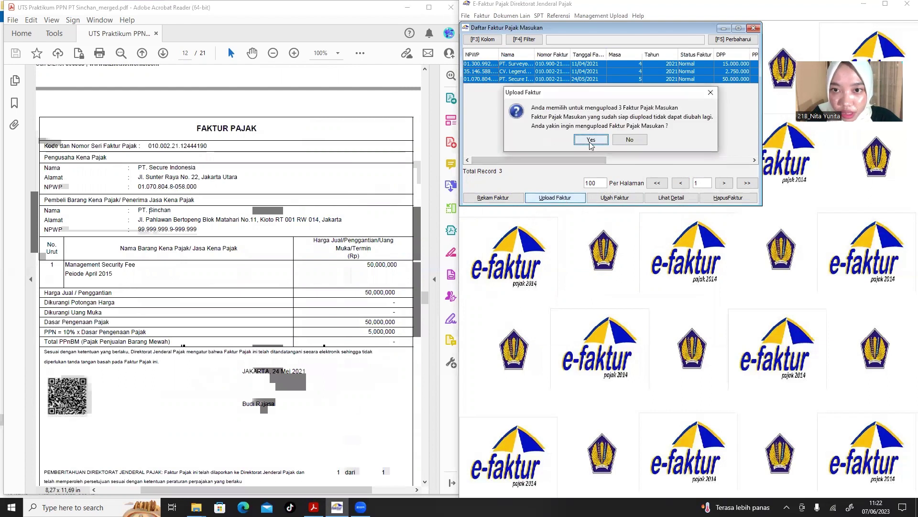
pyautogui.click(592, 141)
pyautogui.click(602, 137)
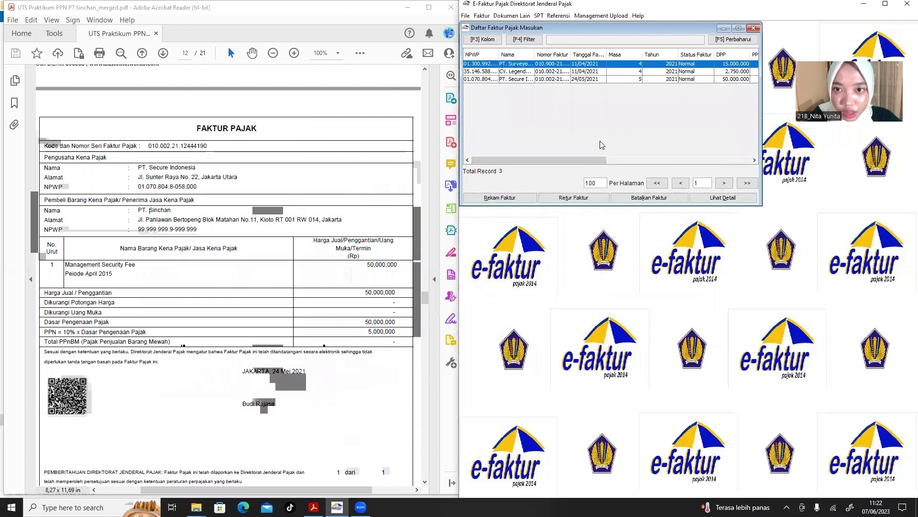
pyautogui.moveTo(585, 160); pyautogui.dragTo(667, 150)
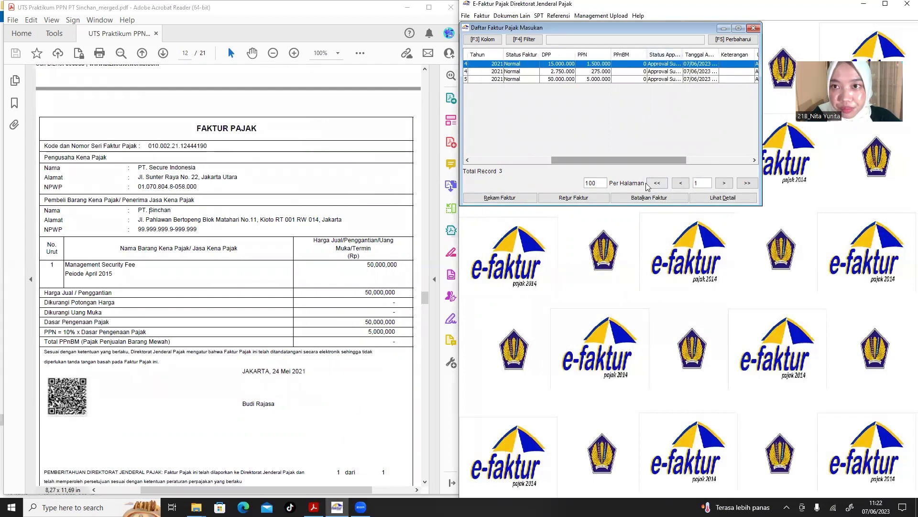
pyautogui.click(754, 28)
# Review the PDF, then open the other input-tax documents list and start a new document record.
pyautogui.click(213, 206)
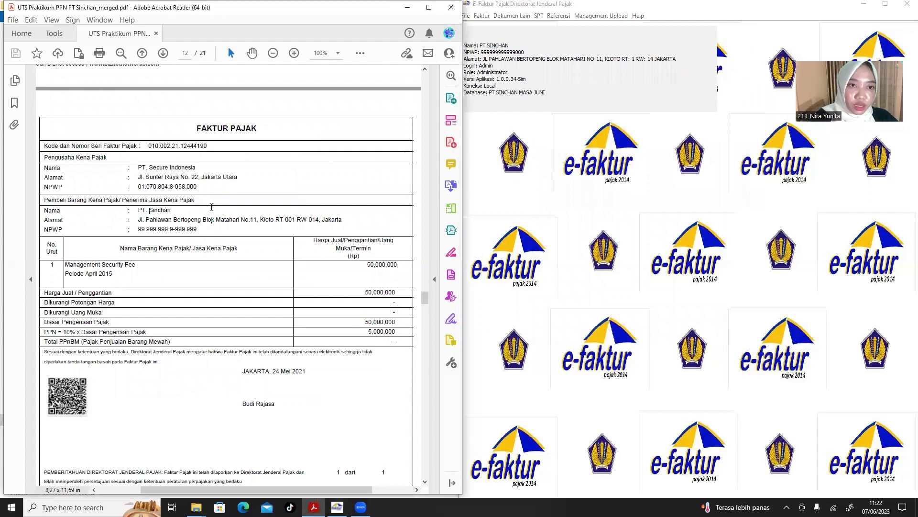
pyautogui.scroll(10, 212, 208)
pyautogui.scroll(3, 211, 208)
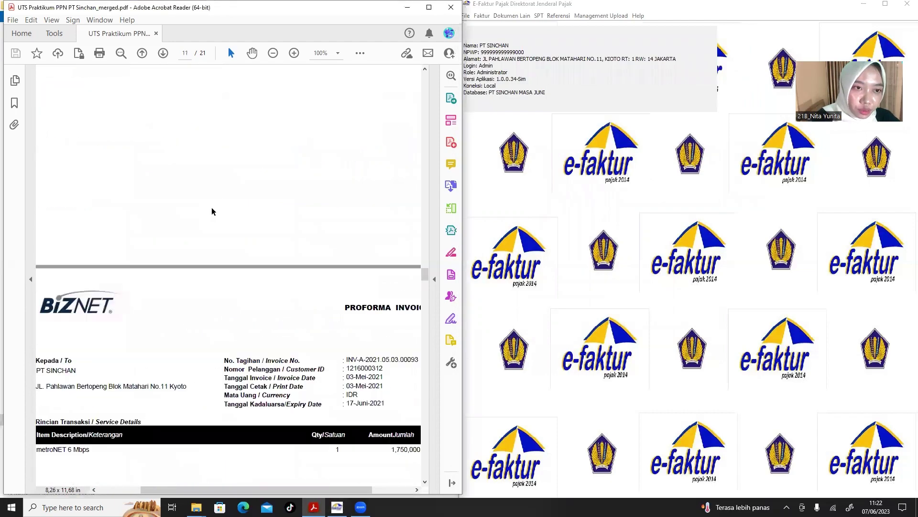
pyautogui.scroll(-5, 212, 208)
pyautogui.scroll(-2, 211, 208)
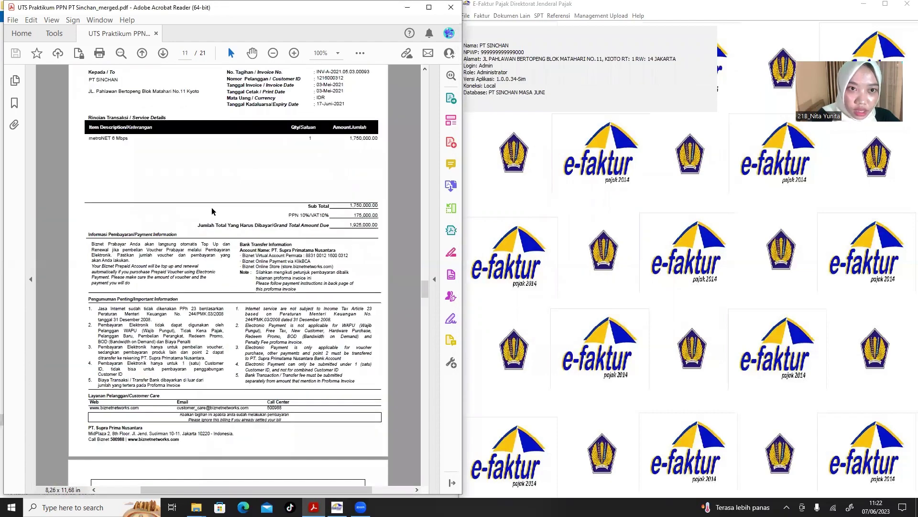
pyautogui.scroll(3, 212, 208)
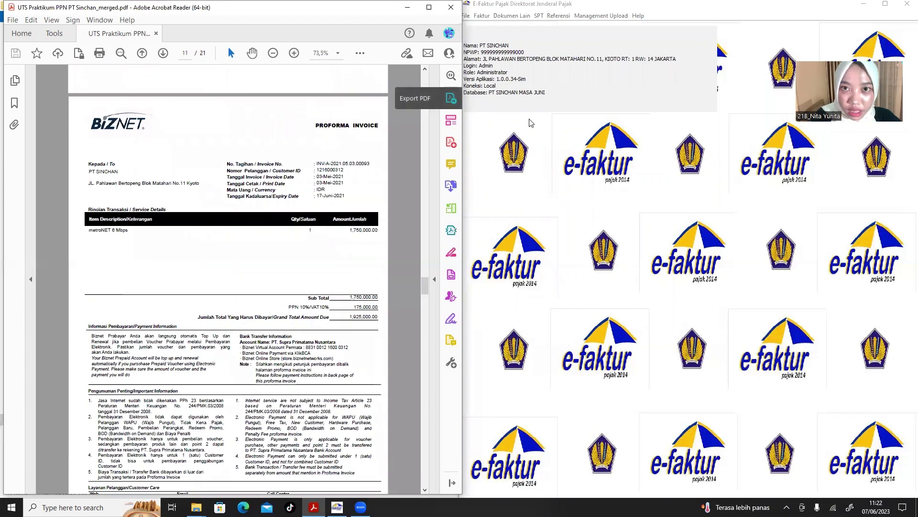
pyautogui.click(530, 41)
pyautogui.click(522, 16)
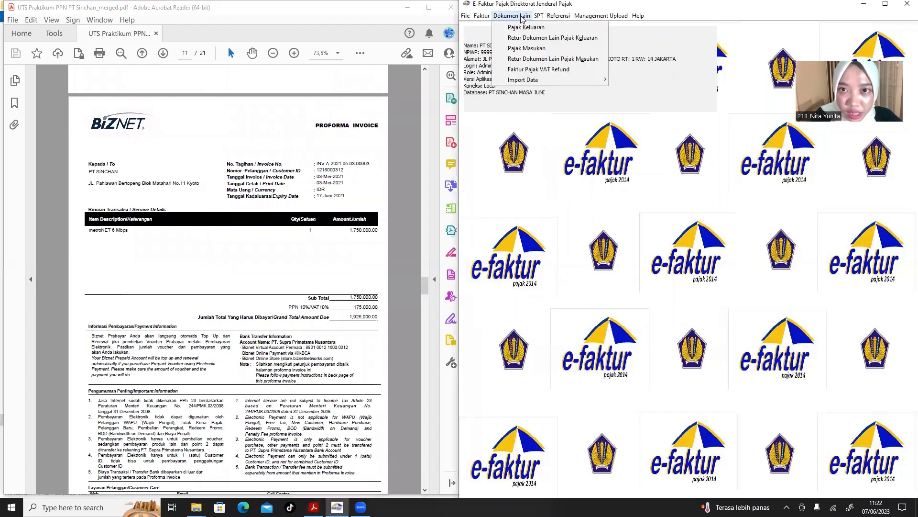
pyautogui.click(533, 52)
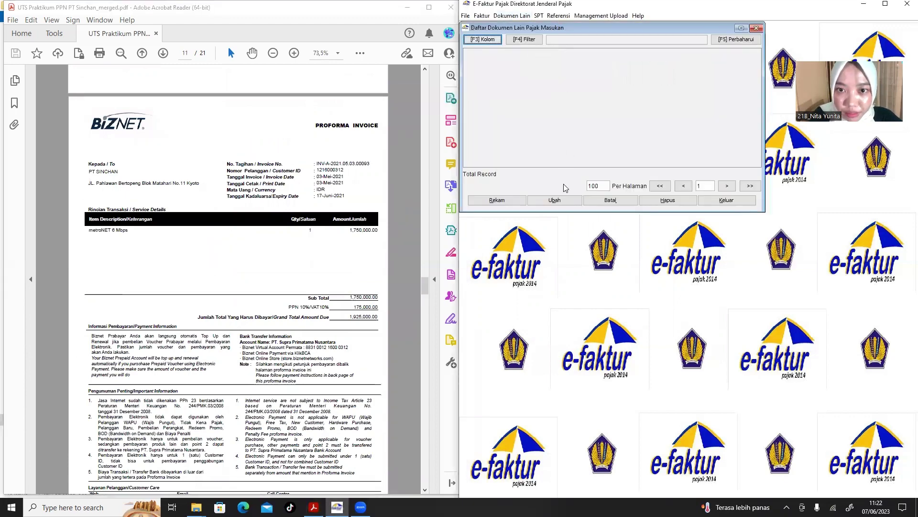
pyautogui.click(503, 201)
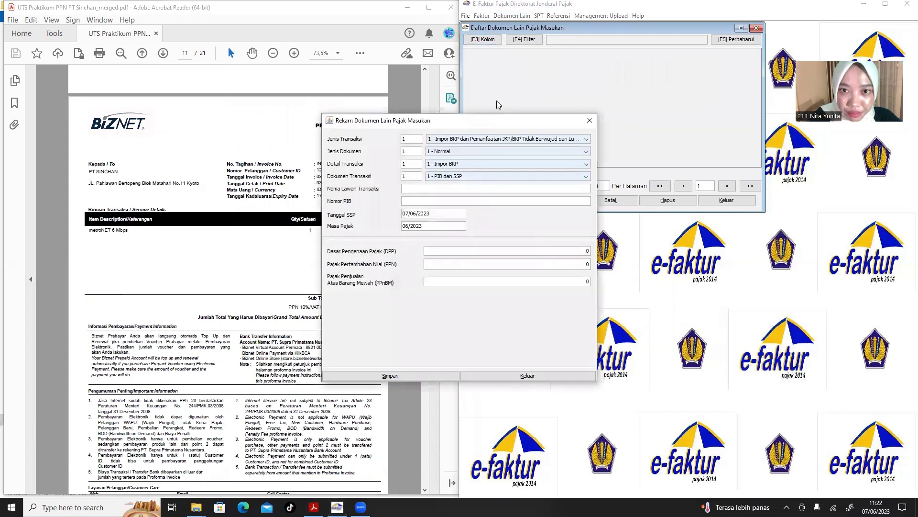
pyautogui.moveTo(500, 127); pyautogui.dragTo(631, 105)
# Check the invoice PDF against the form, initially leaving Jenis Transaksi on the import option.
pyautogui.click(261, 225)
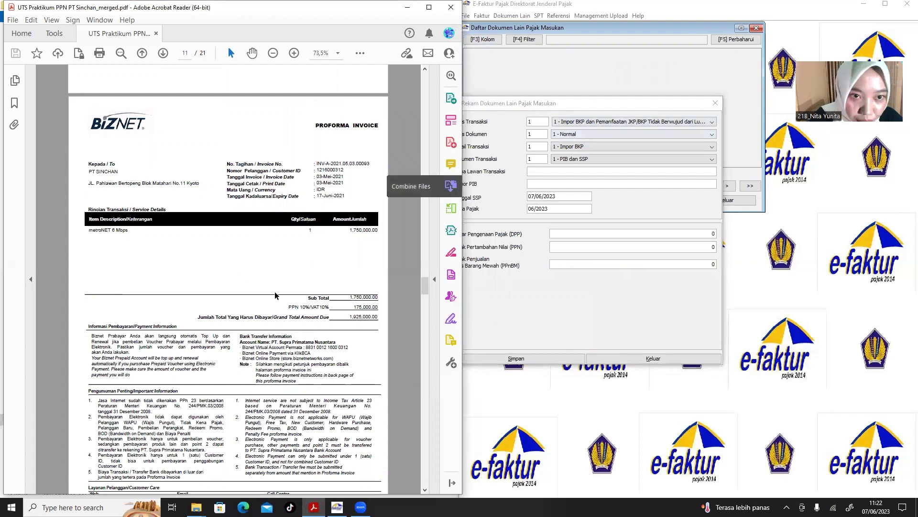
pyautogui.scroll(3, 282, 276)
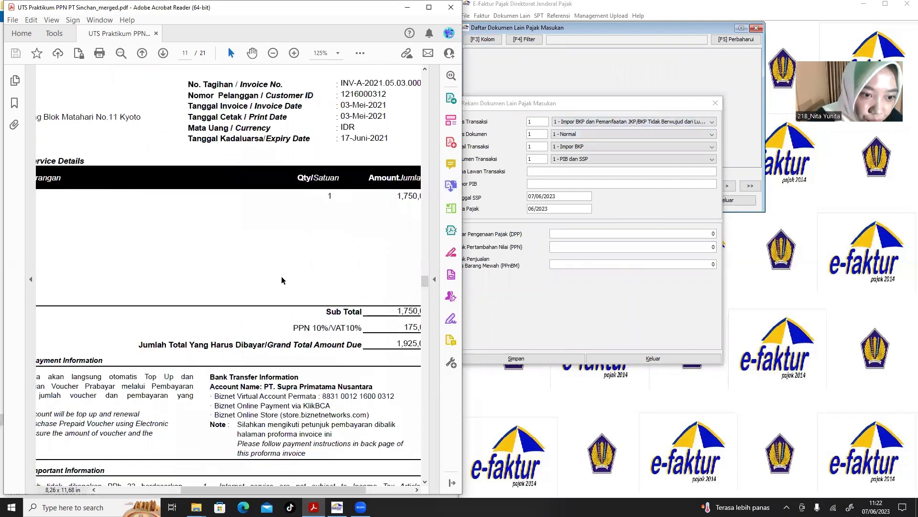
pyautogui.scroll(-3, 282, 276)
pyautogui.hscroll(-2, 281, 277)
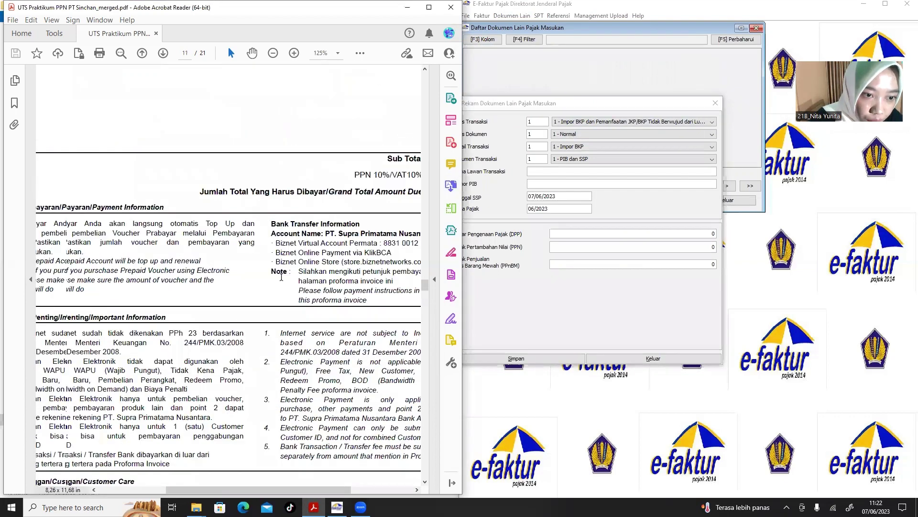
pyautogui.scroll(-3, 282, 276)
pyautogui.scroll(-5, 281, 277)
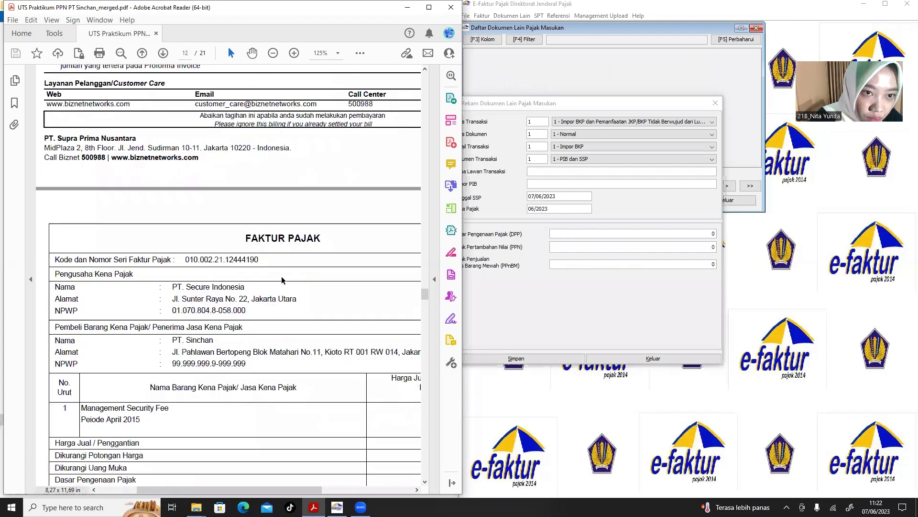
pyautogui.scroll(14, 281, 277)
pyautogui.keyDown('ctrl'); pyautogui.scroll(-1, 282, 280); pyautogui.keyUp('ctrl')
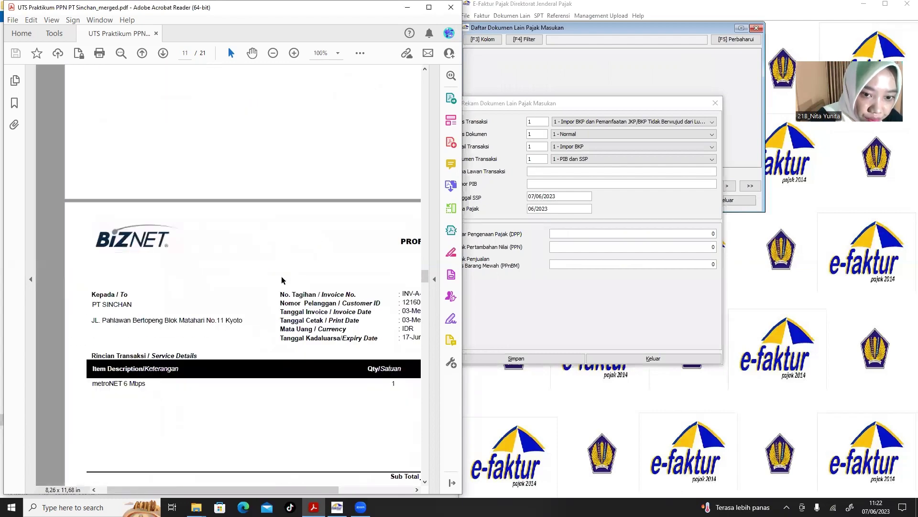
pyautogui.scroll(-6, 281, 277)
pyautogui.scroll(-3, 282, 276)
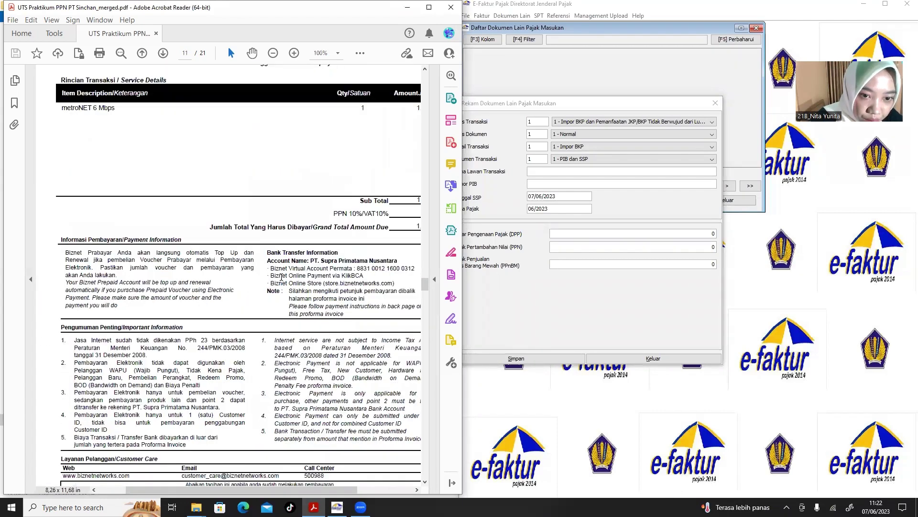
pyautogui.scroll(4, 281, 276)
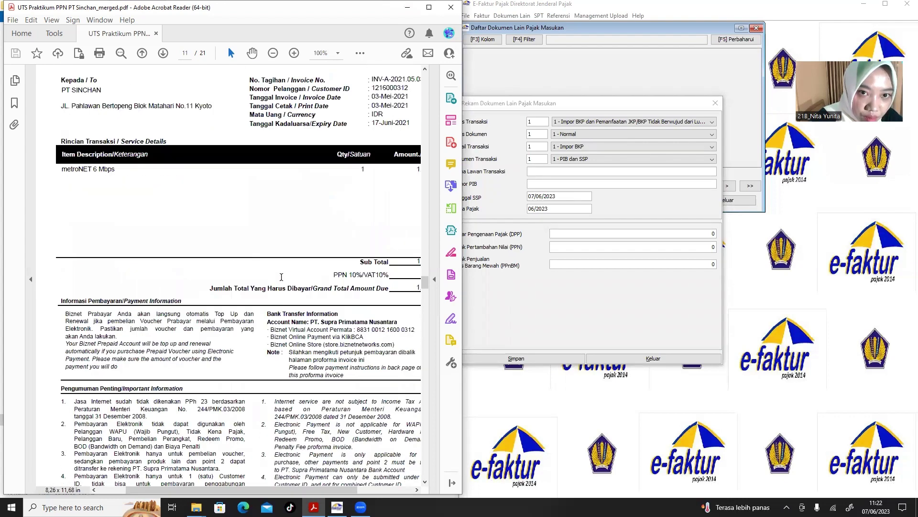
pyautogui.scroll(4, 282, 280)
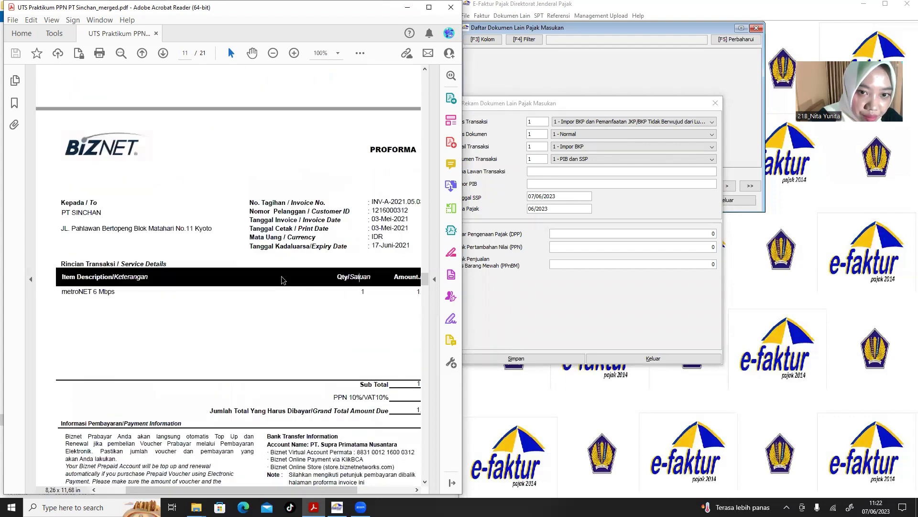
pyautogui.hscroll(1, 282, 280)
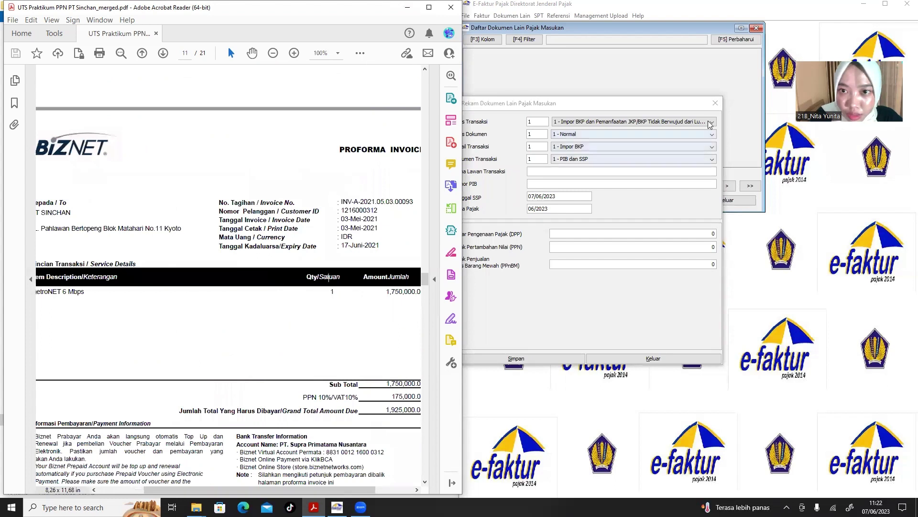
pyautogui.click(694, 122)
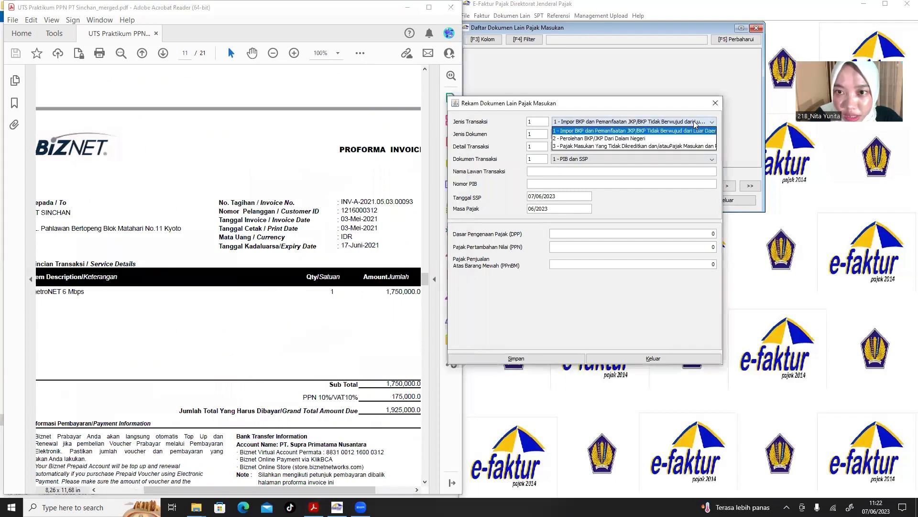
pyautogui.click(688, 130)
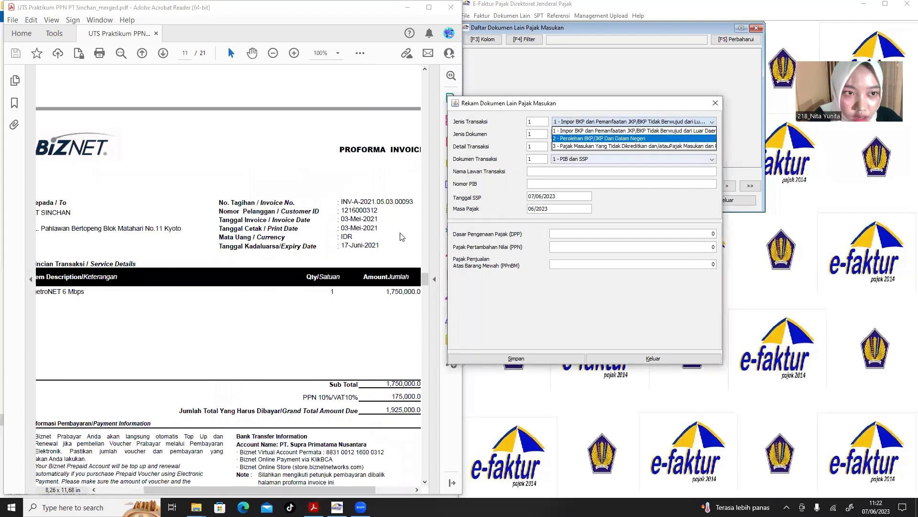
# Change Jenis Transaksi to 2 - Perolehan BKP/JKP Dari Dalam Negeri.
pyautogui.click(245, 363)
pyautogui.scroll(-3, 247, 311)
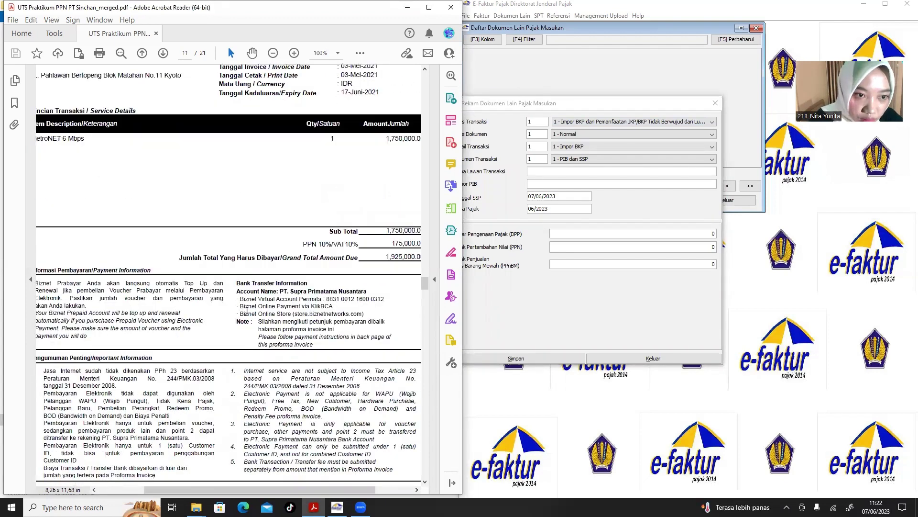
pyautogui.scroll(1, 246, 310)
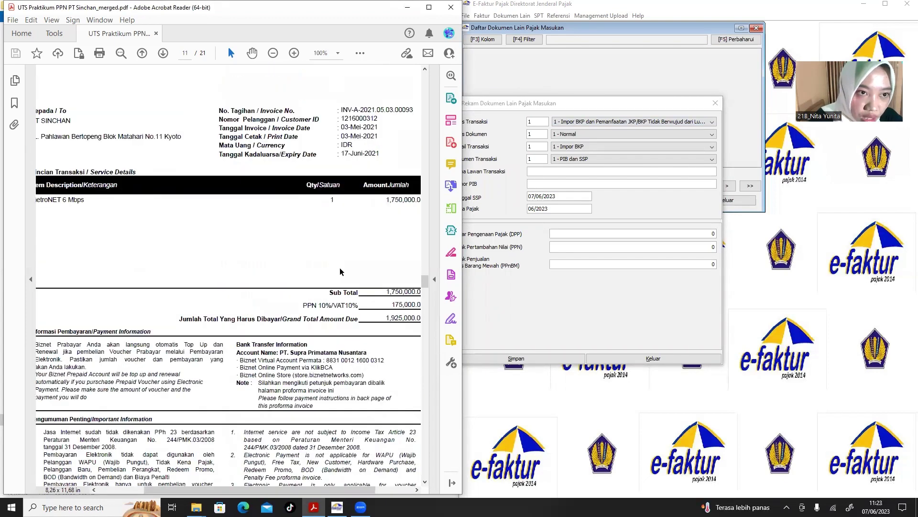
pyautogui.scroll(-2, 339, 268)
pyautogui.hscroll(-1, 340, 268)
pyautogui.hscroll(1, 339, 268)
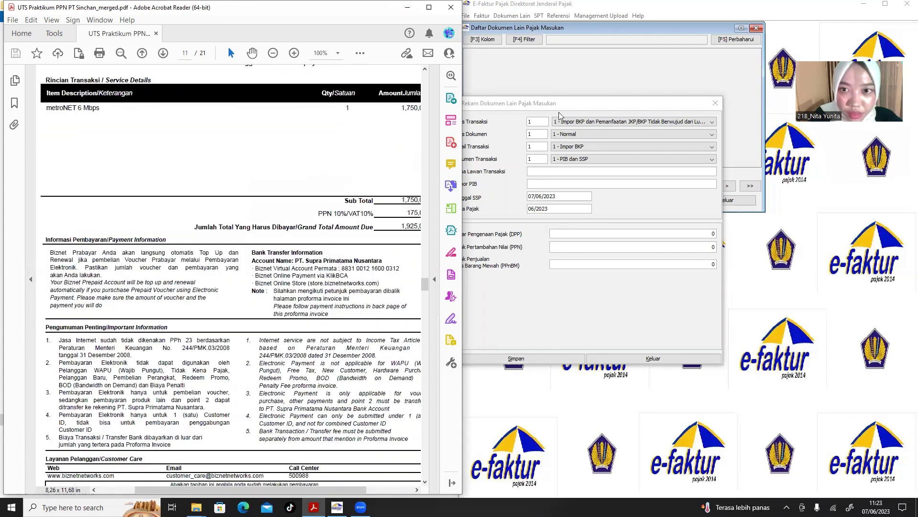
pyautogui.click(605, 121)
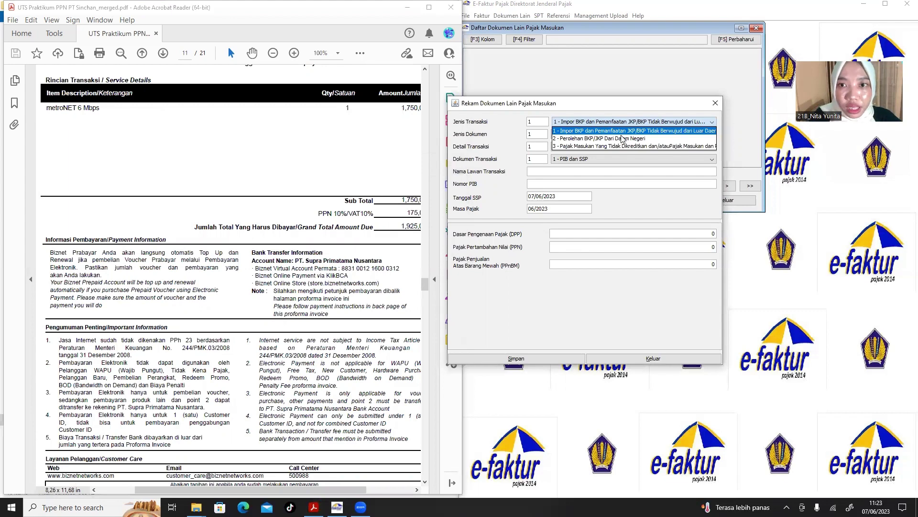
pyautogui.click(601, 138)
pyautogui.click(308, 282)
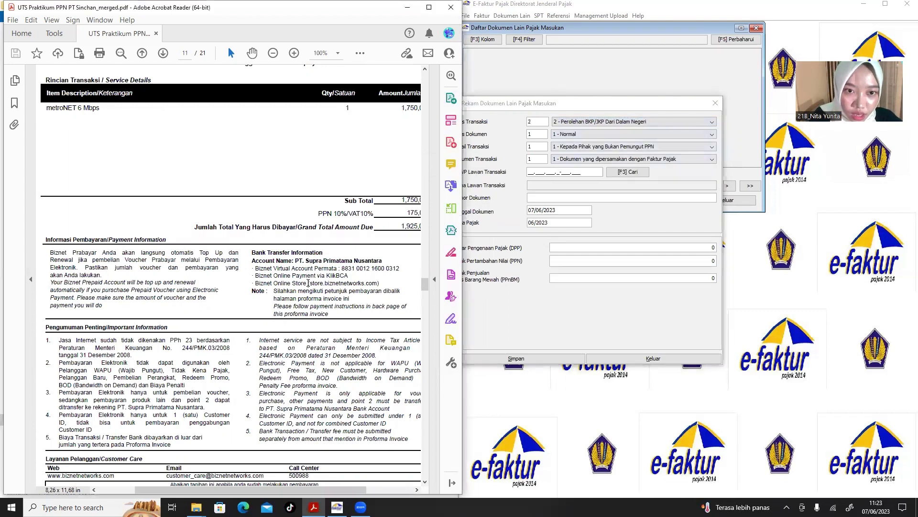
# Enter the all-zero NPWP 00.000.000.0-000.000 for the counterparty.
pyautogui.scroll(-3, 308, 283)
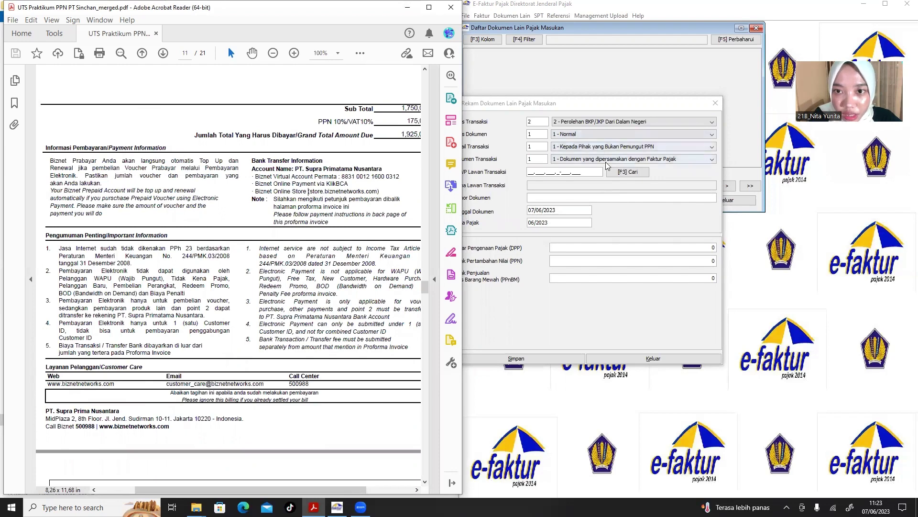
pyautogui.click(524, 166)
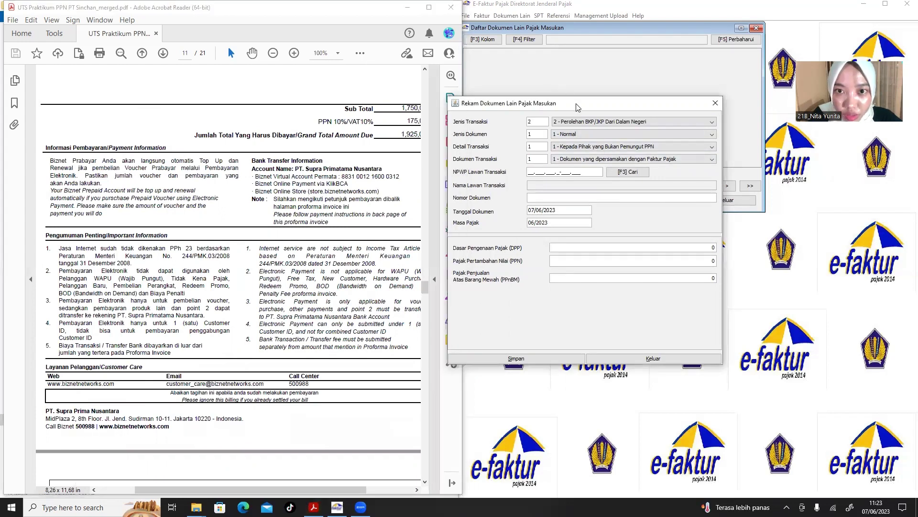
pyautogui.moveTo(576, 104); pyautogui.dragTo(614, 103)
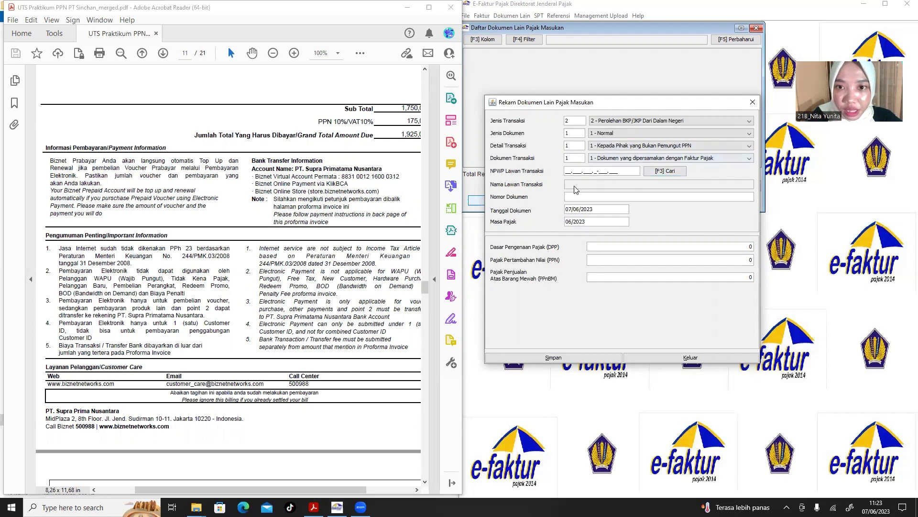
pyautogui.click(253, 257)
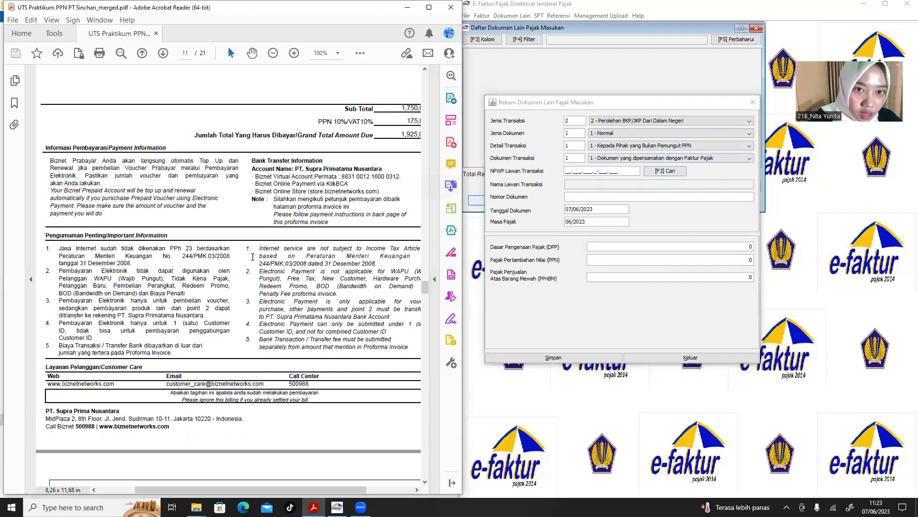
pyautogui.scroll(-4, 252, 257)
pyautogui.scroll(4, 253, 257)
pyautogui.scroll(3, 252, 256)
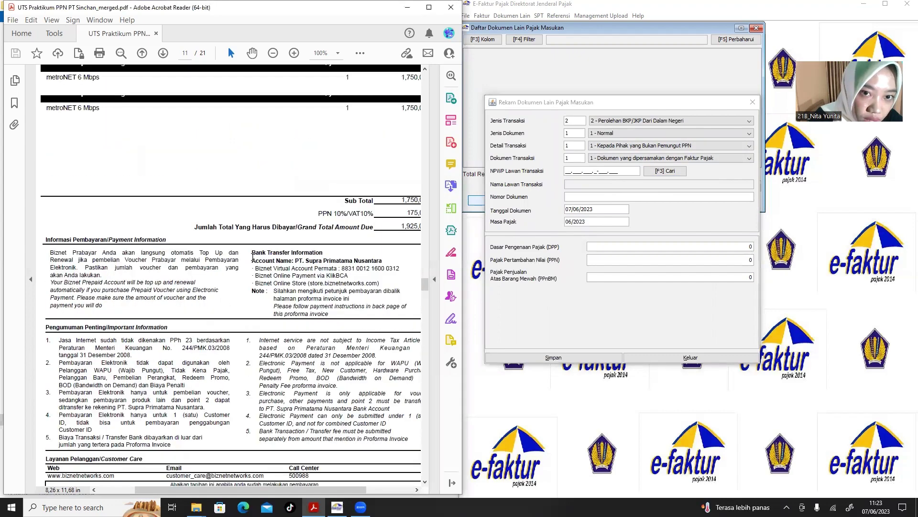
pyautogui.scroll(3, 253, 256)
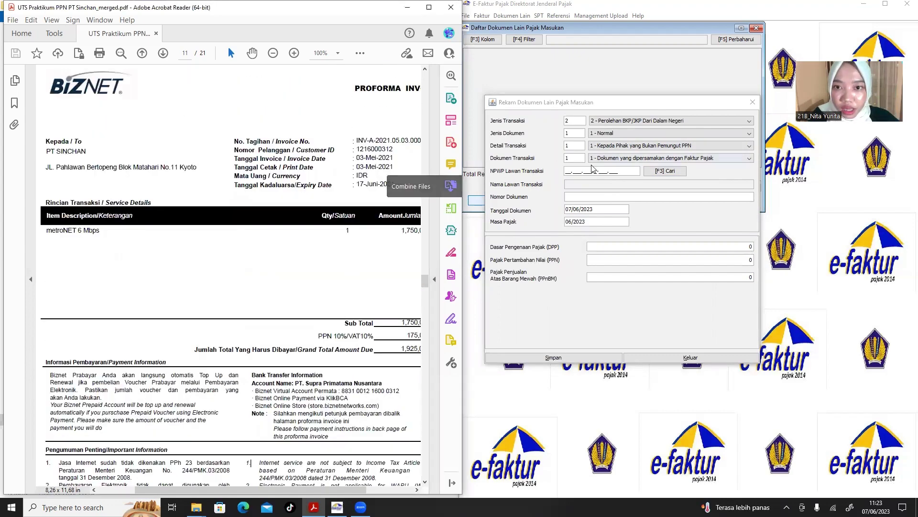
pyautogui.click(567, 171)
pyautogui.write('00.0')
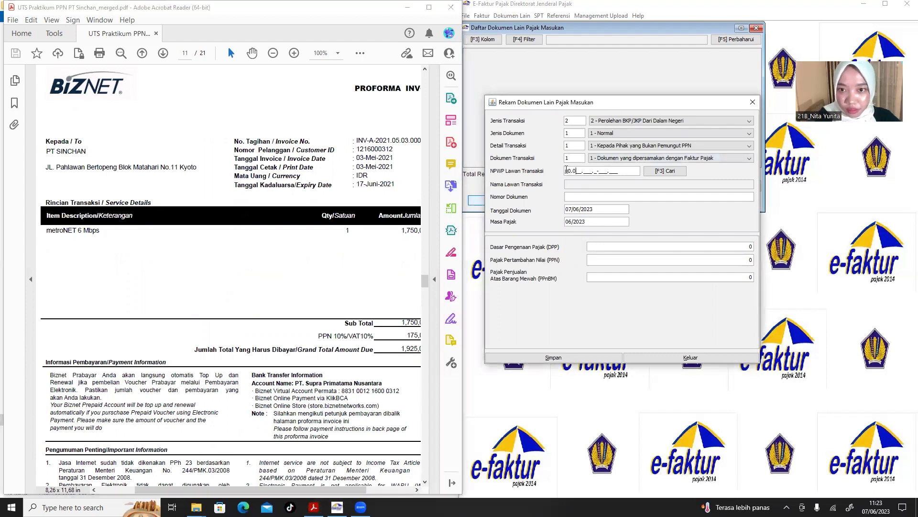
pyautogui.write('00.000.0-000.000')
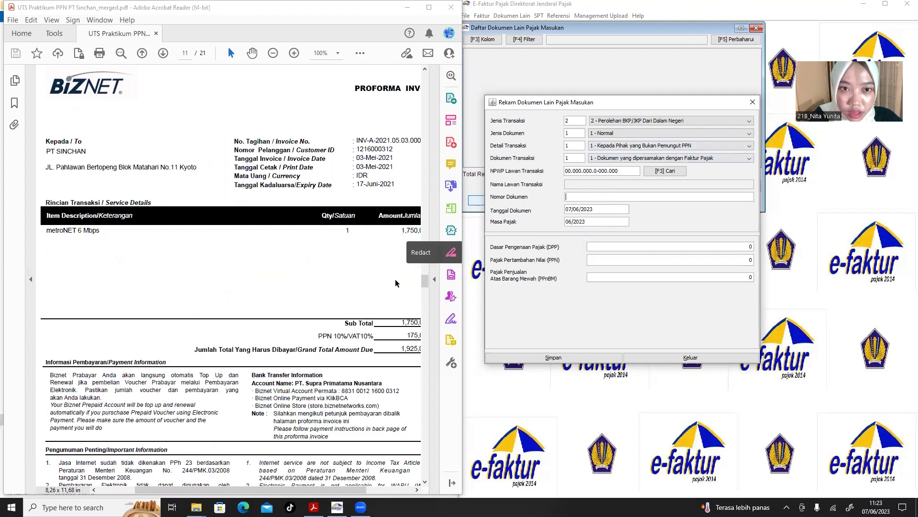
# Copy the Biznet proforma invoice number into Nomor Dokumen.
pyautogui.hscroll(2, 355, 209)
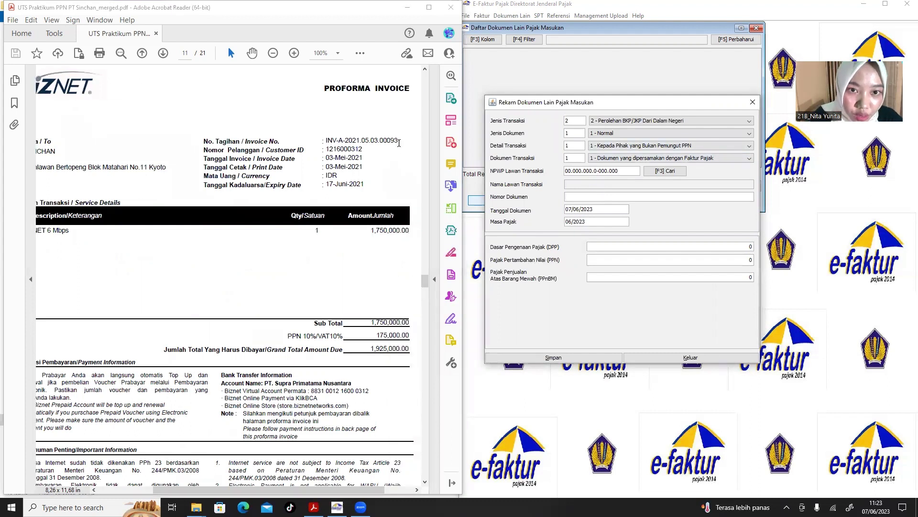
pyautogui.moveTo(399, 142); pyautogui.dragTo(327, 140)
pyautogui.hotkey('ctrl', 'c')
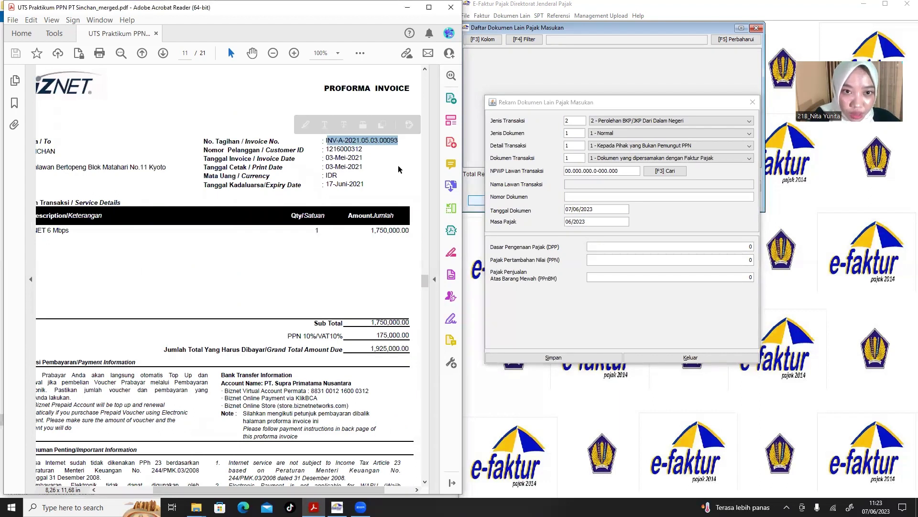
pyautogui.click(573, 195)
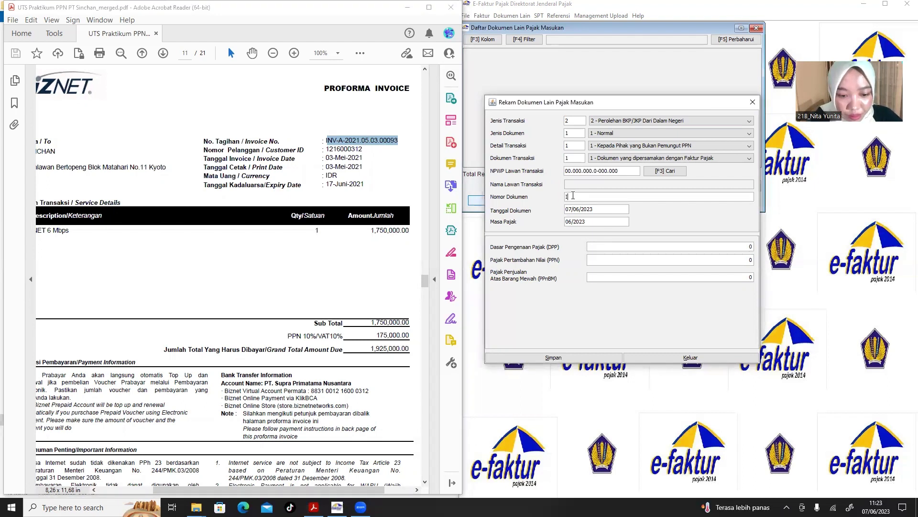
pyautogui.hotkey('ctrl', 'v')
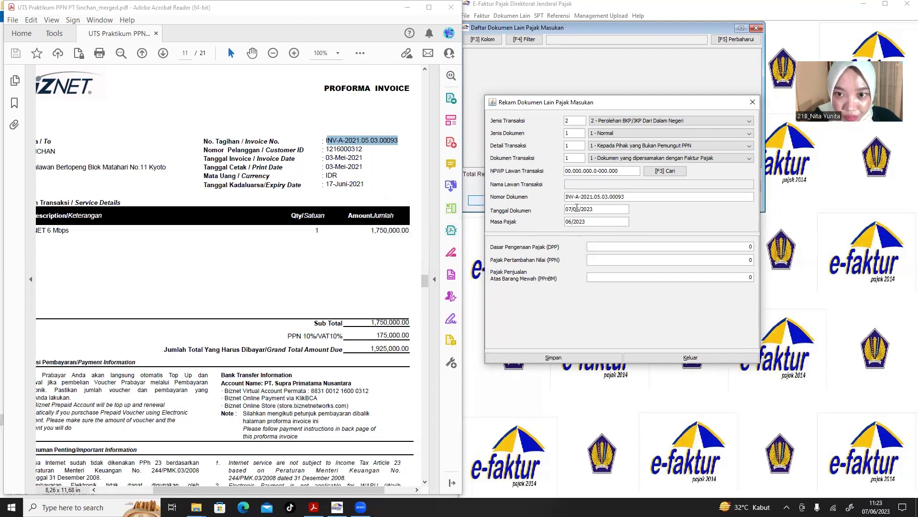
# Set Tanggal Dokumen 17/06/2021 and Masa Pajak 06/2021, dismissing the period warning.
pyautogui.click(569, 209)
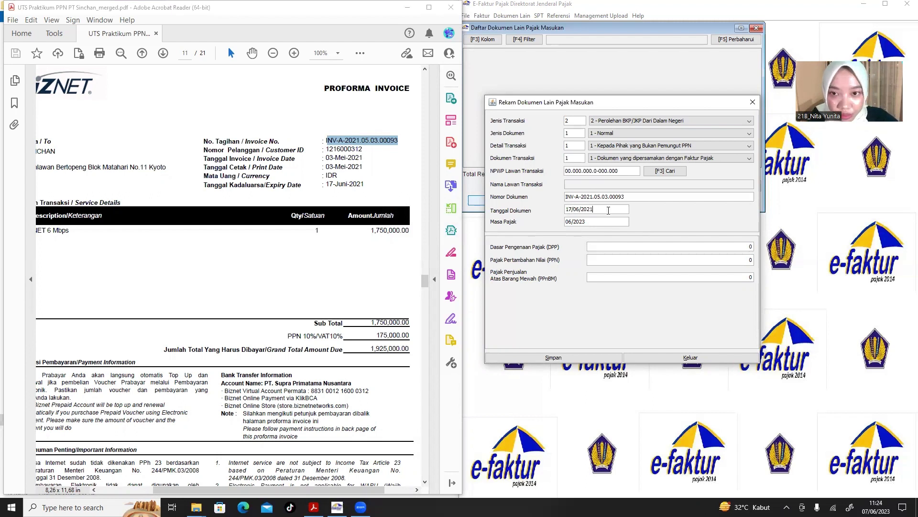
pyautogui.press('Tab')
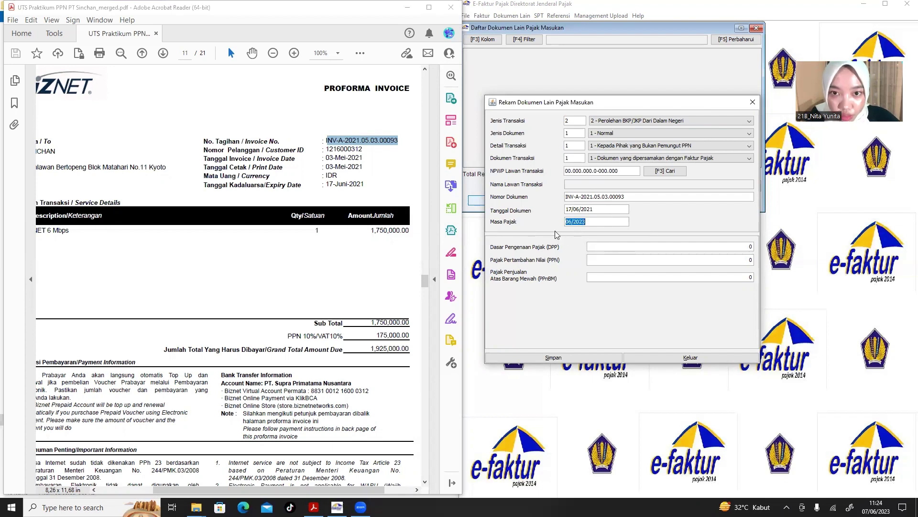
pyautogui.click(602, 225)
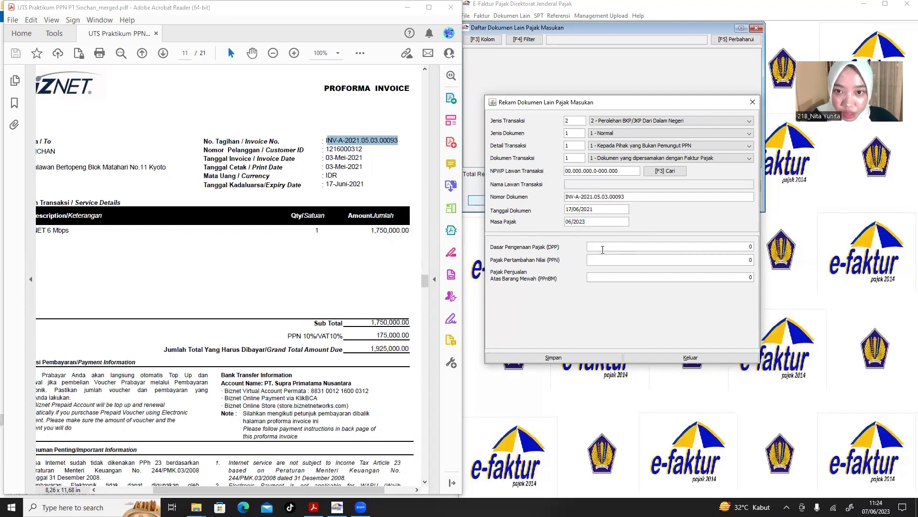
pyautogui.click(602, 249)
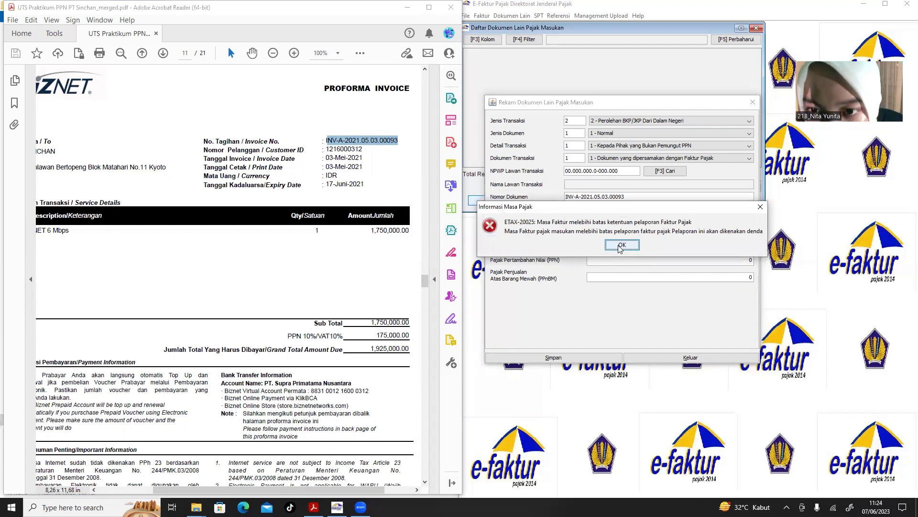
pyautogui.click(621, 246)
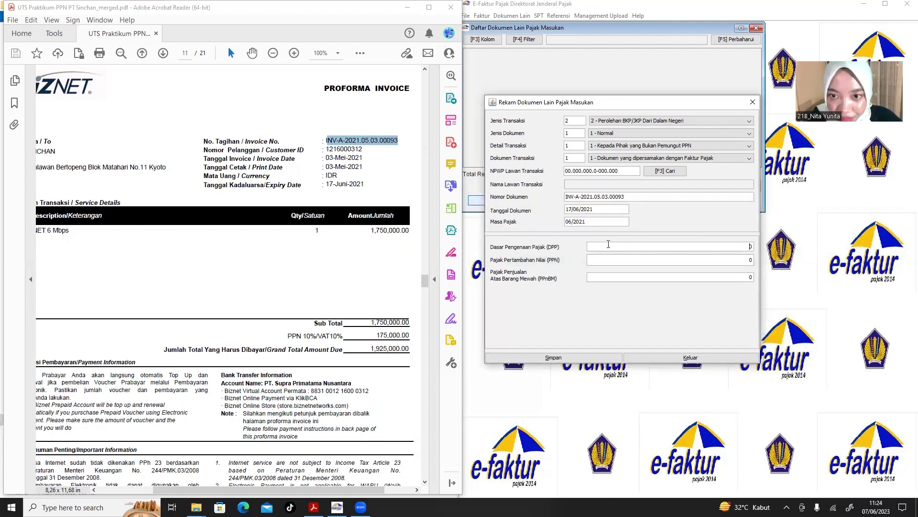
pyautogui.click(340, 274)
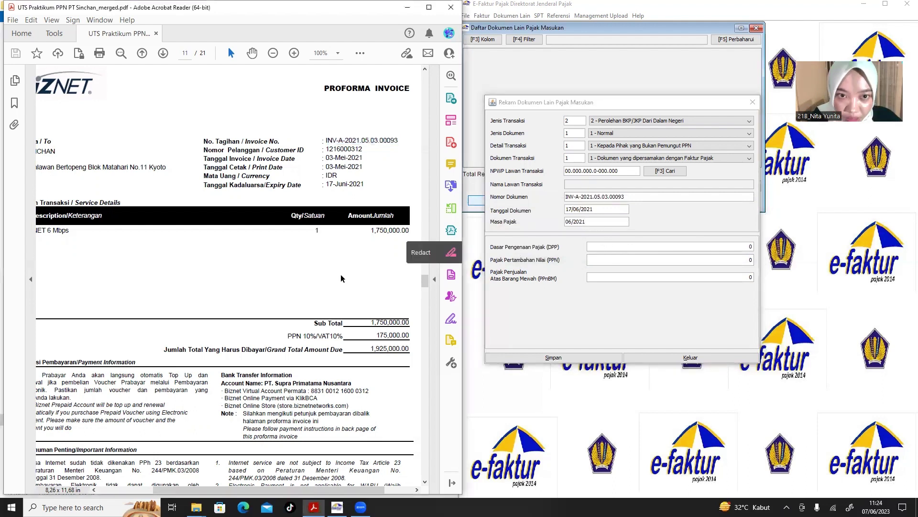
# Confirm the NPWP and paste PT. Supra Prima Nusantara from the invoice as counterparty name.
pyautogui.scroll(-3, 303, 324)
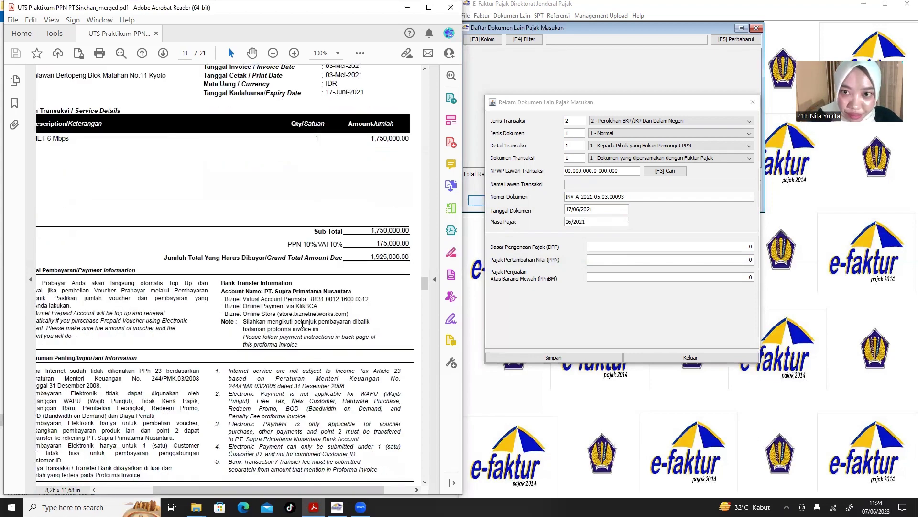
pyautogui.scroll(-1, 302, 324)
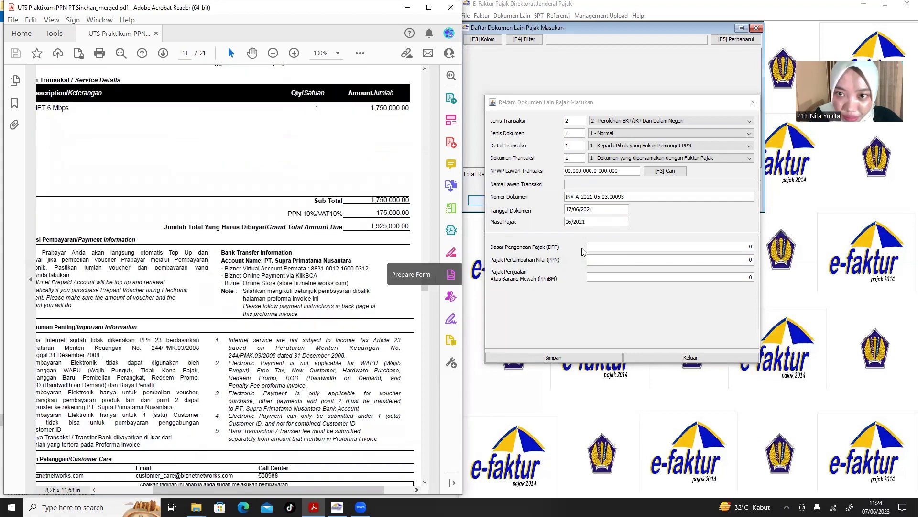
pyautogui.click(621, 172)
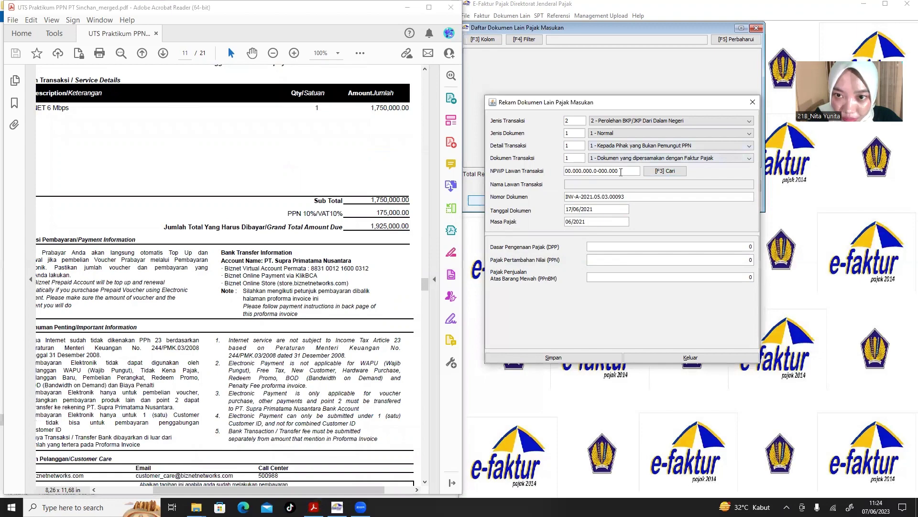
pyautogui.press('Tab')
pyautogui.press('Tab')
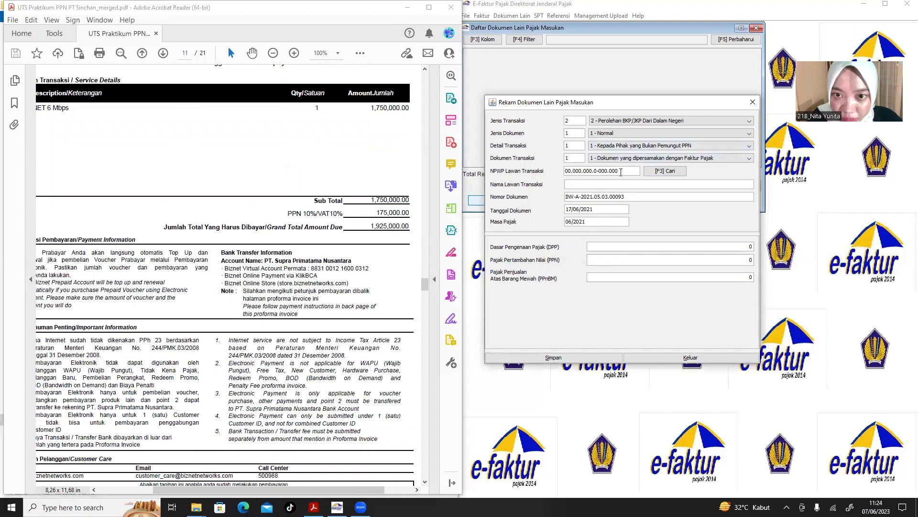
pyautogui.scroll(-8, 217, 328)
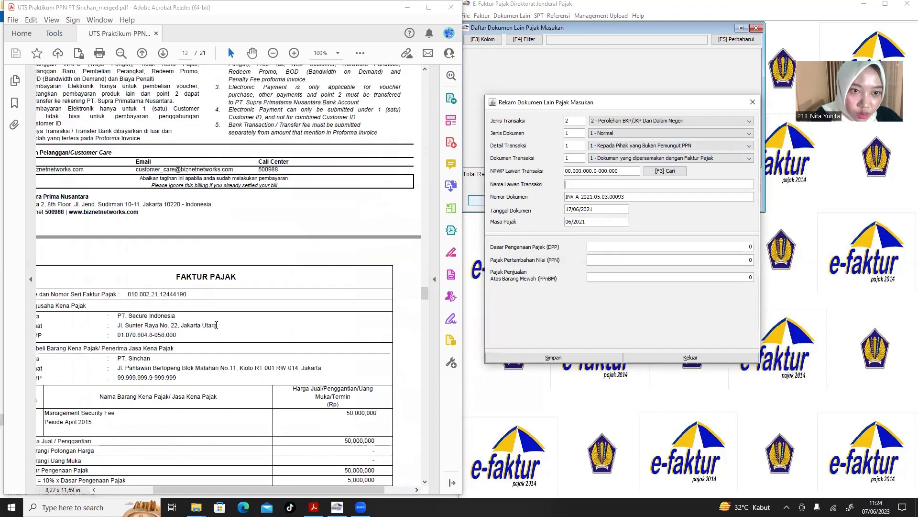
pyautogui.scroll(1, 216, 328)
pyautogui.hscroll(-3, 126, 294)
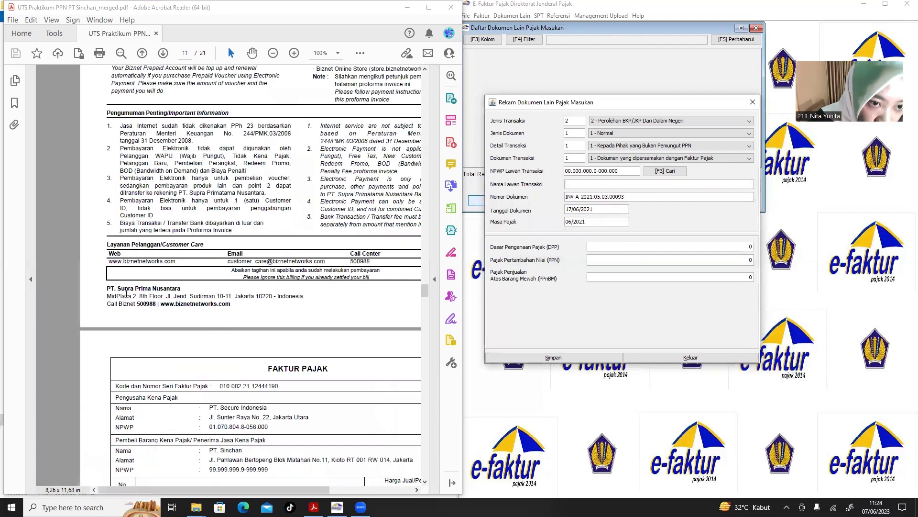
pyautogui.moveTo(188, 289); pyautogui.dragTo(107, 288)
pyautogui.click(184, 296)
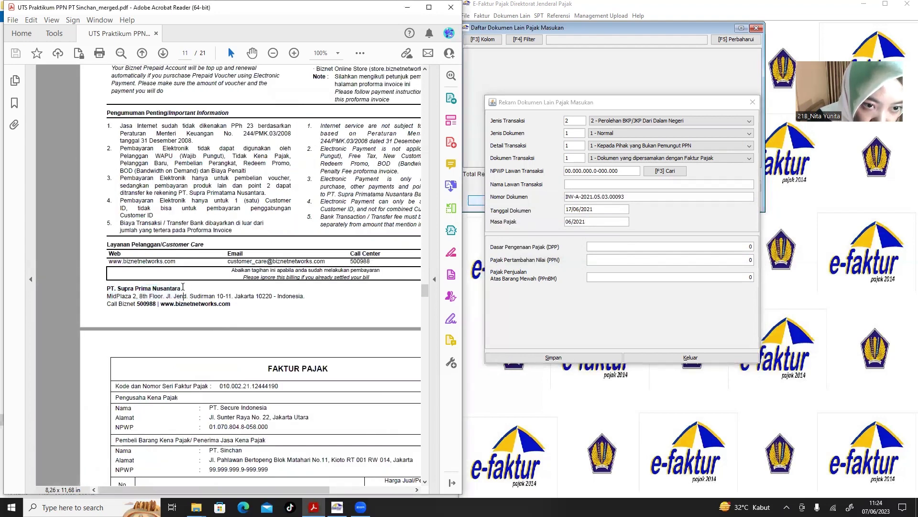
pyautogui.moveTo(181, 288); pyautogui.dragTo(109, 289)
pyautogui.hotkey('ctrl', 'c')
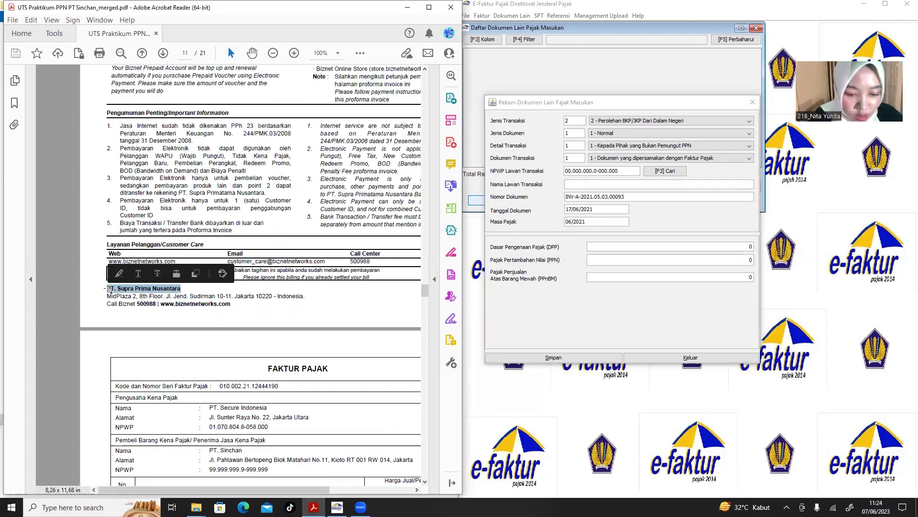
pyautogui.click(580, 185)
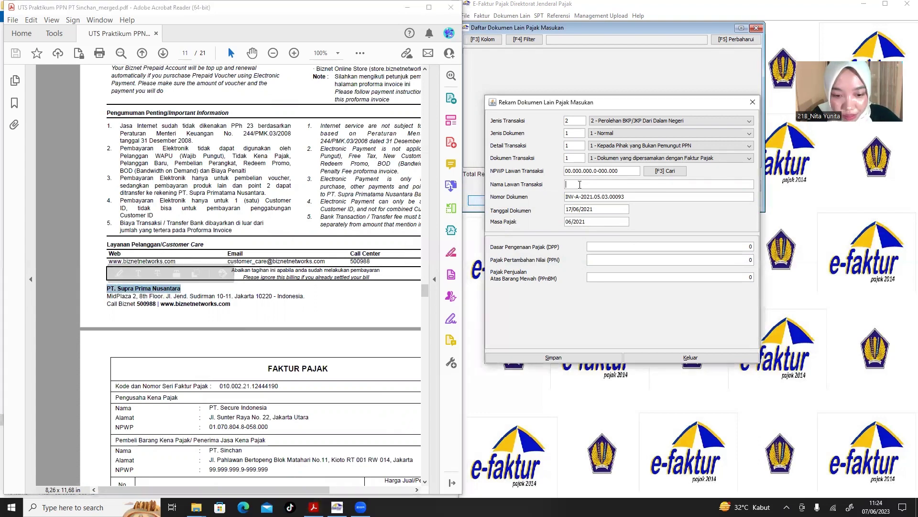
pyautogui.hotkey('ctrl', 'v')
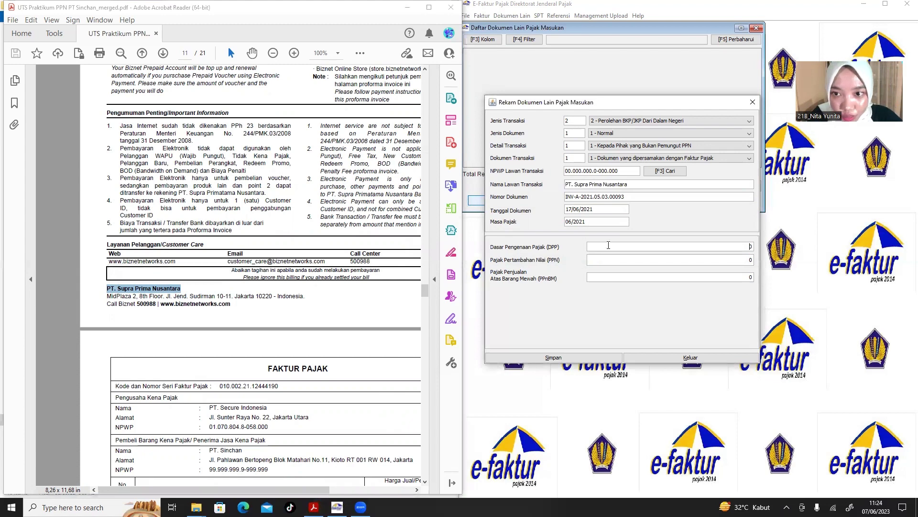
# Scroll the invoice to show Sub Total 1,750,000 and PPN 175,000.
pyautogui.scroll(5, 264, 324)
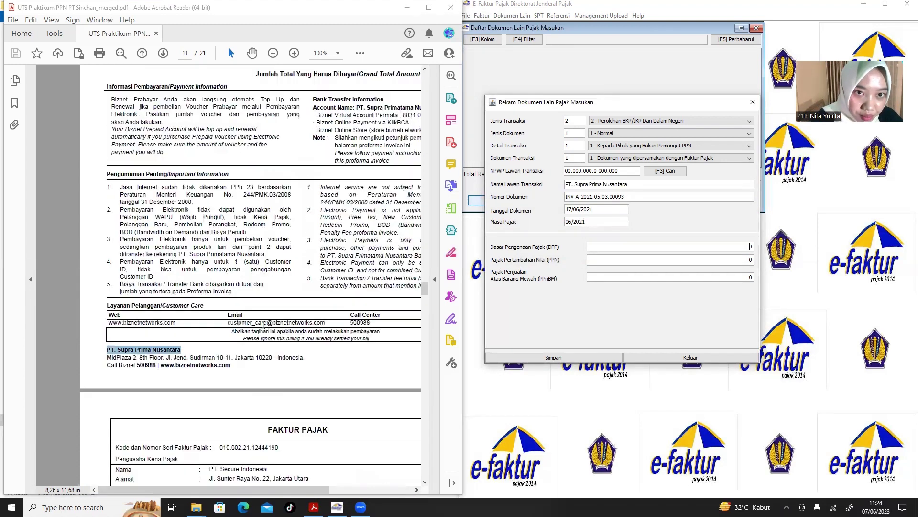
pyautogui.scroll(7, 263, 325)
pyautogui.rightClick(264, 328)
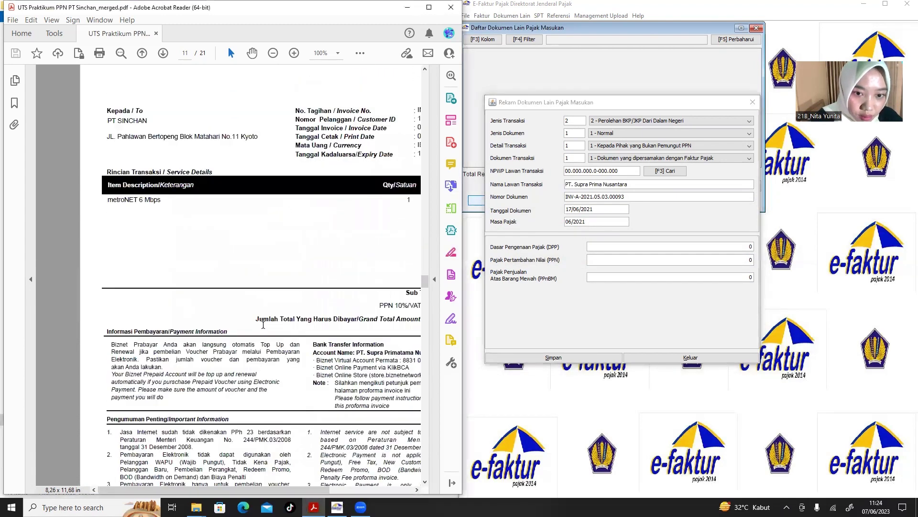
pyautogui.click(205, 327)
pyautogui.hscroll(3, 206, 327)
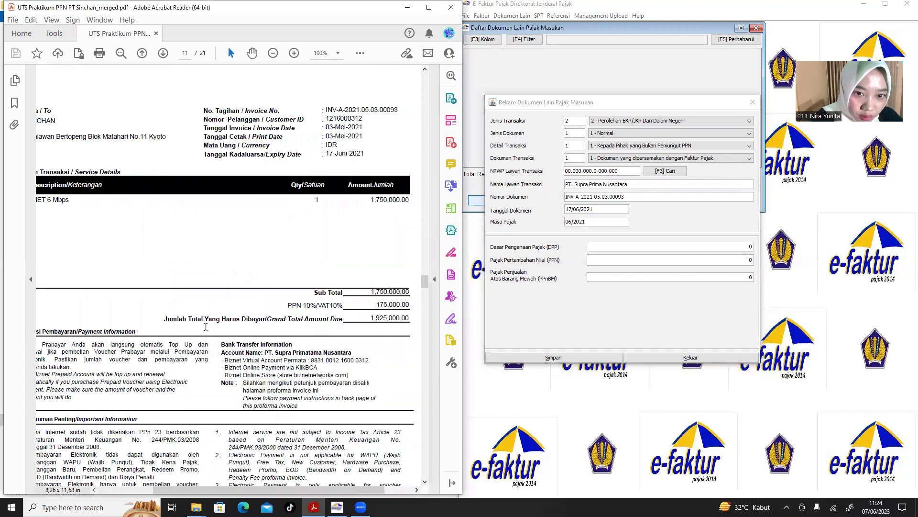
# Enter DPP 1.750.000, correcting an extra zero, so PPN becomes 175.000, then save the document.
pyautogui.click(601, 246)
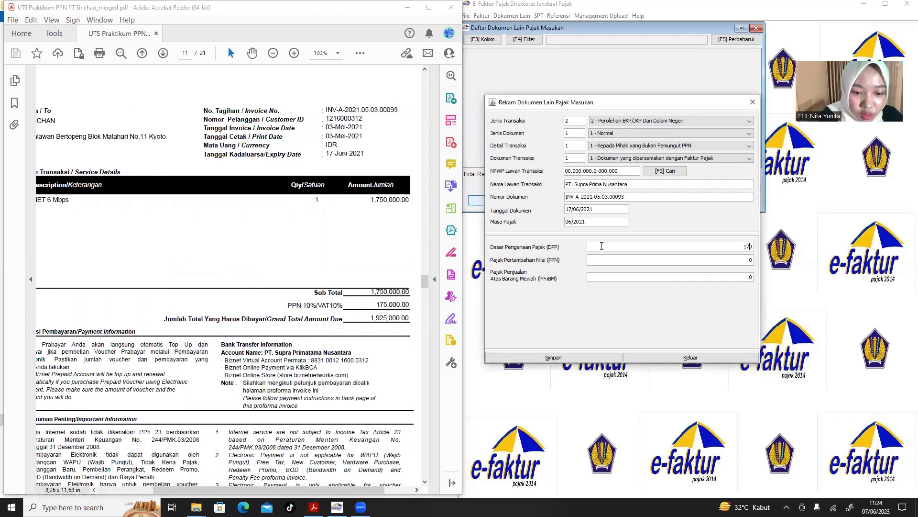
pyautogui.write('17.500.00')
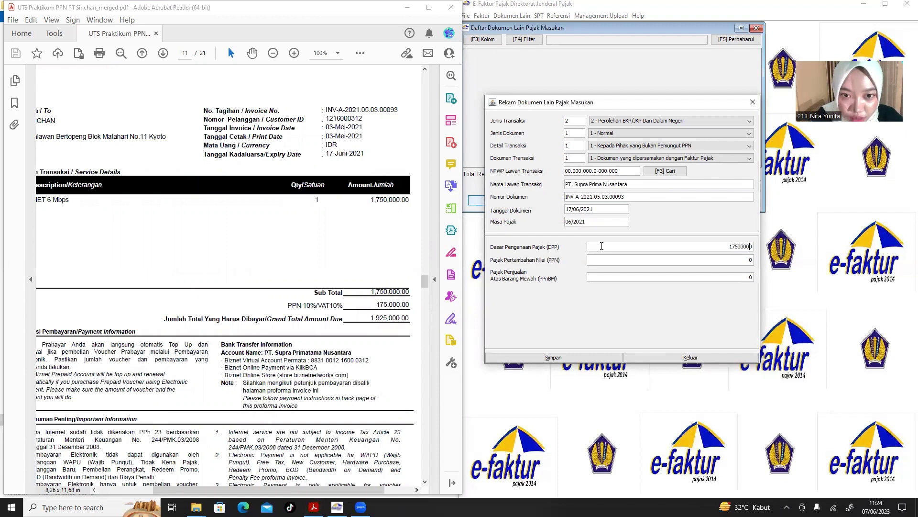
pyautogui.write('0')
pyautogui.click(617, 260)
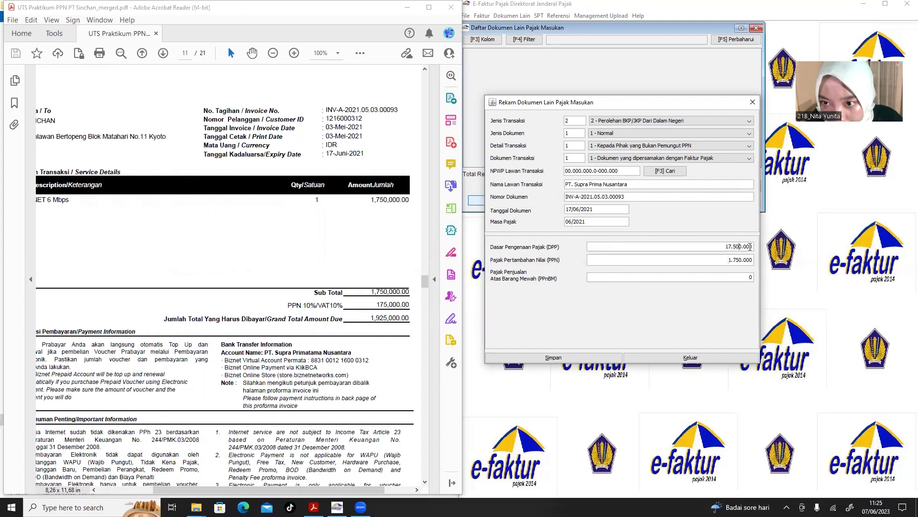
pyautogui.click(750, 246)
pyautogui.press('BackSpace')
pyautogui.click(709, 259)
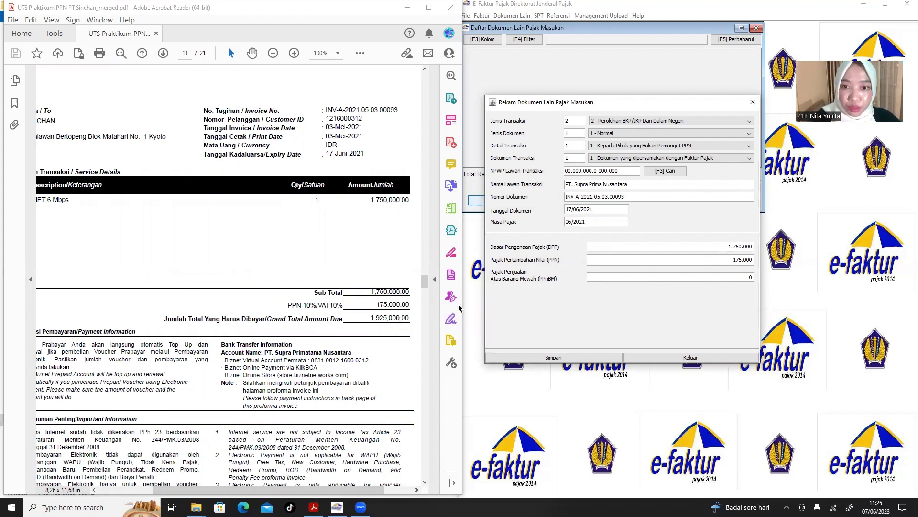
pyautogui.click(554, 359)
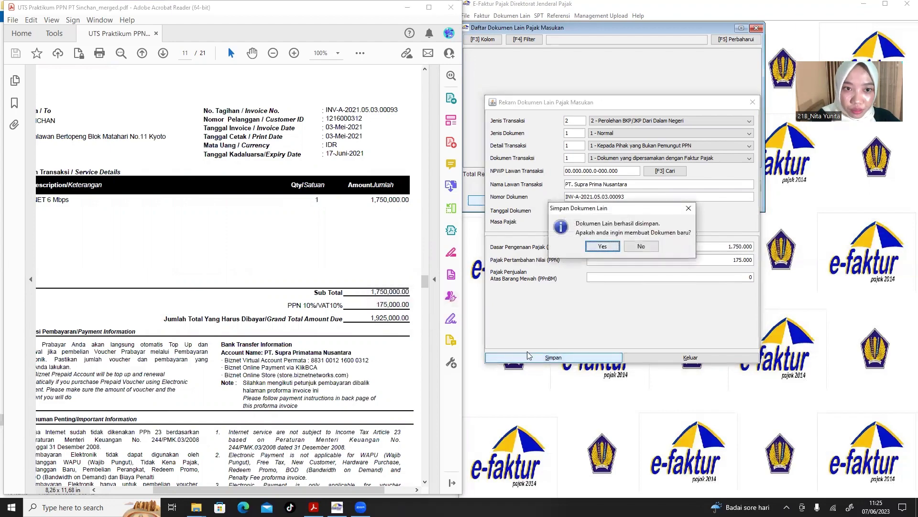
# Start a new document and set Jenis Transaksi to 1 - Impor BKP, giving document type PIB dan SSP.
pyautogui.click(255, 302)
pyautogui.scroll(-15, 254, 302)
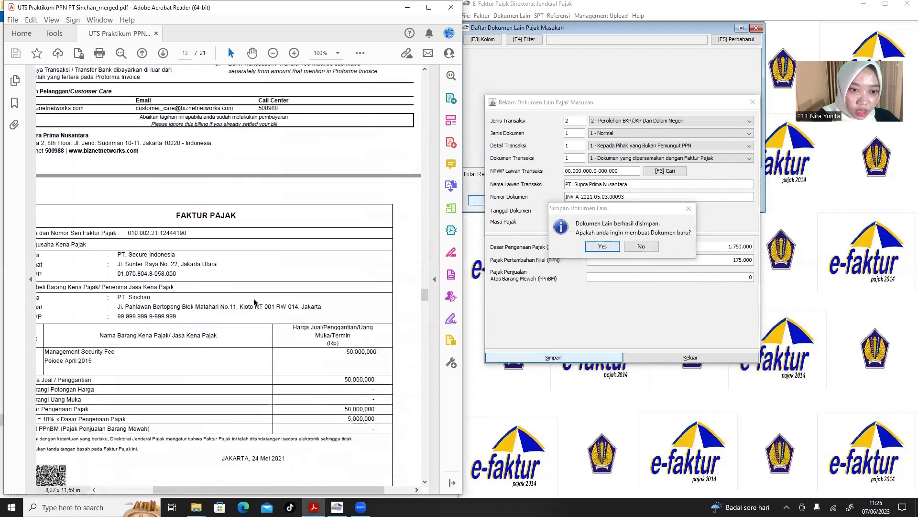
pyautogui.scroll(-15, 254, 302)
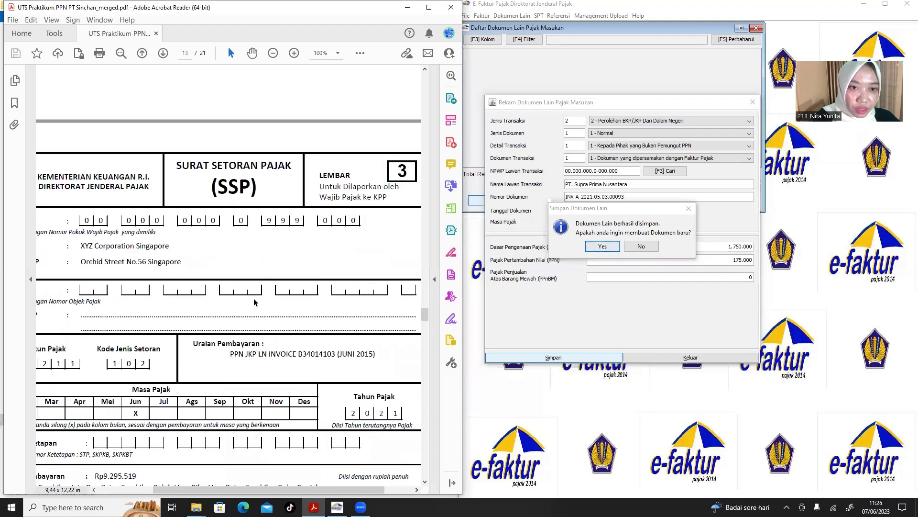
pyautogui.scroll(-1, 254, 302)
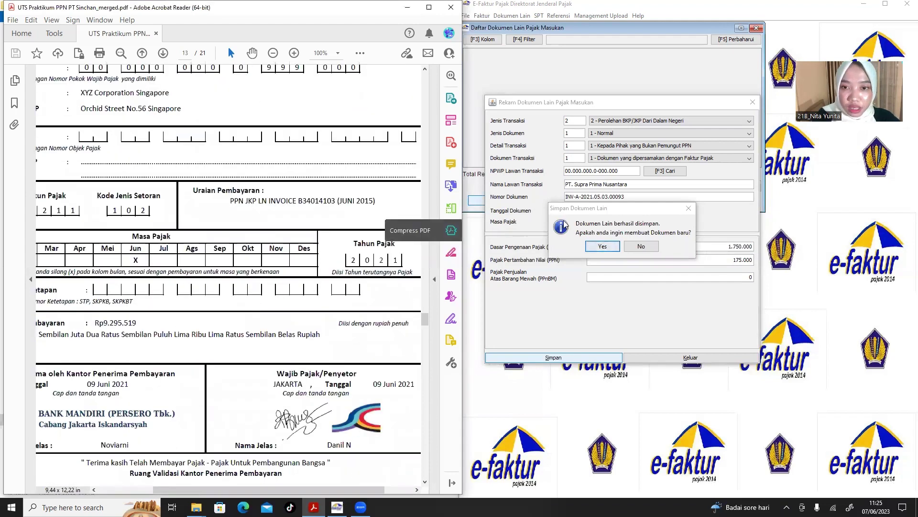
pyautogui.click(601, 246)
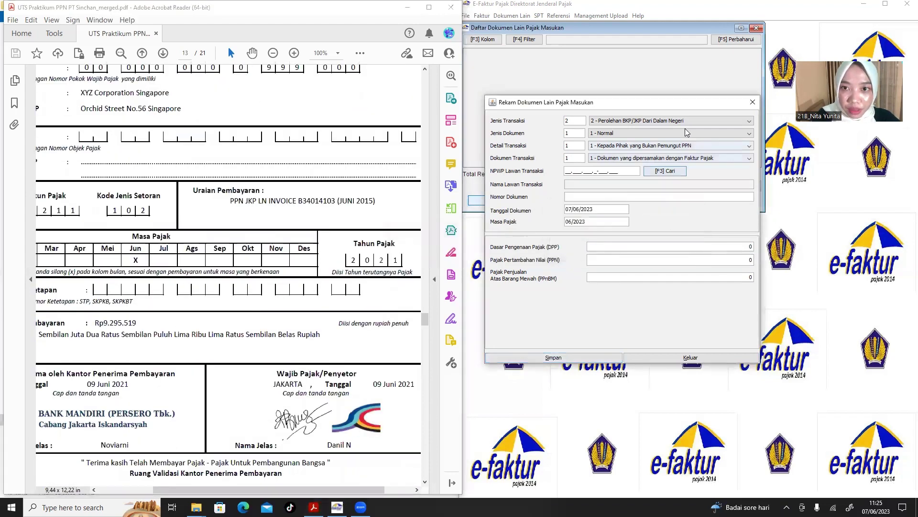
pyautogui.scroll(-1, 254, 193)
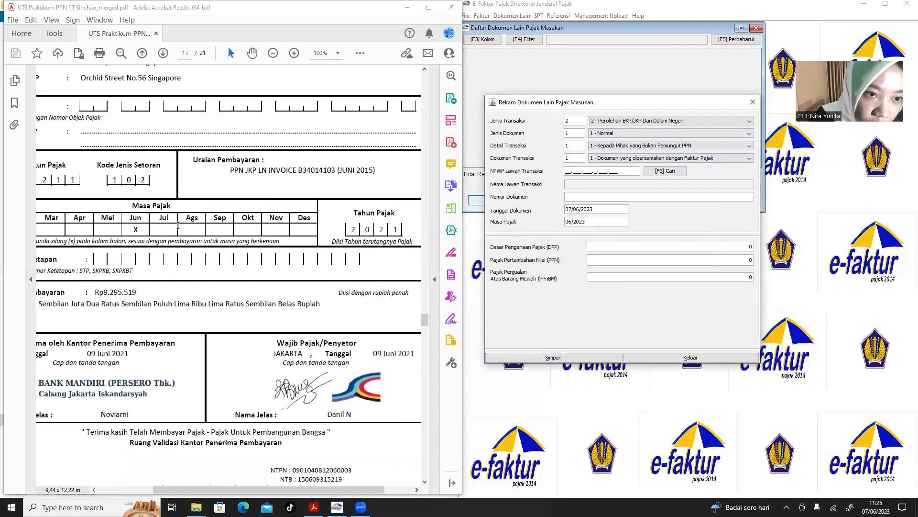
pyautogui.hscroll(-3, 177, 225)
pyautogui.scroll(5, 178, 226)
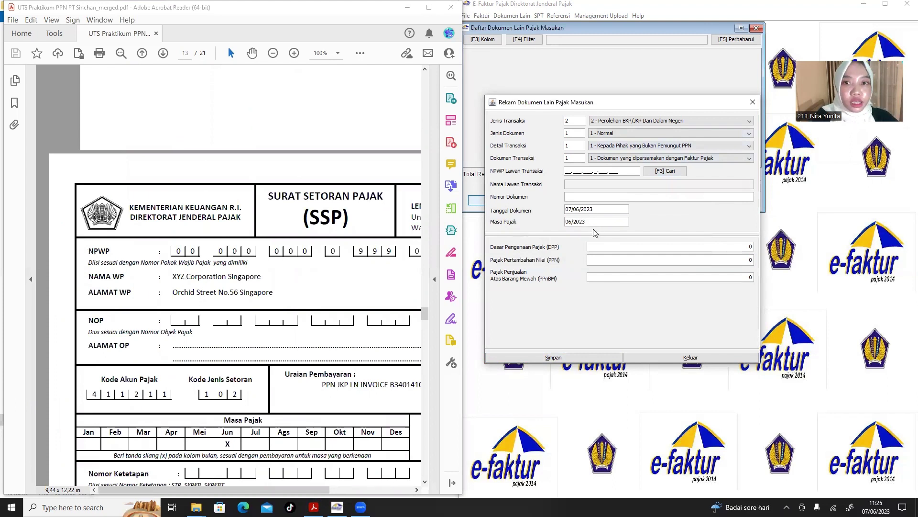
pyautogui.click(674, 121)
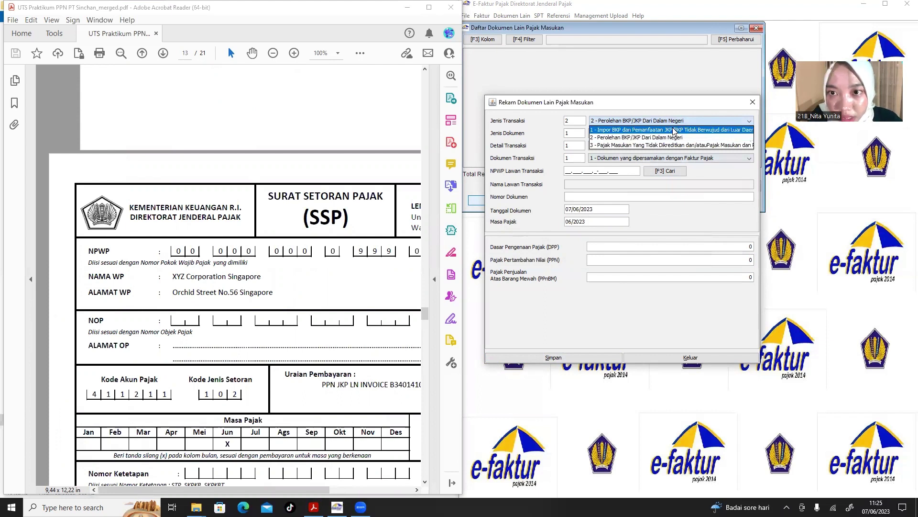
pyautogui.click(675, 130)
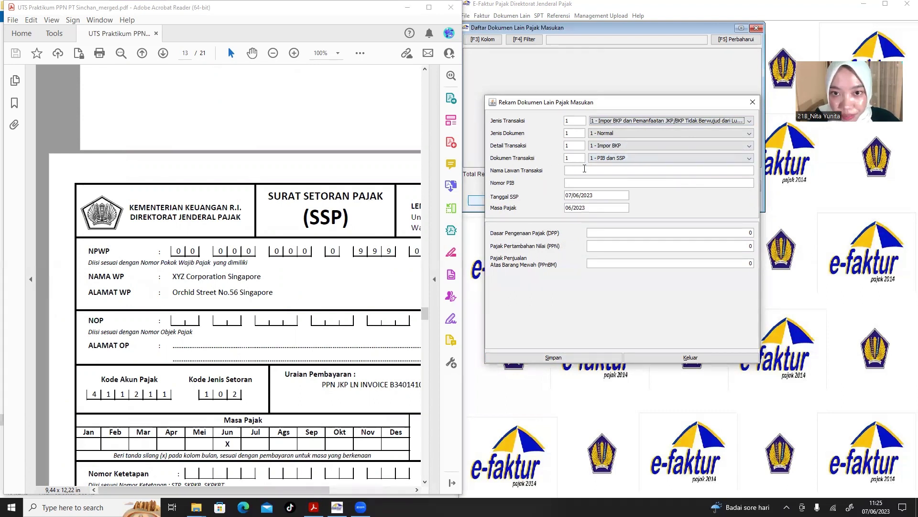
# Copy the SSP's taxpayer name XYZ Corporation Singapore into Nama Lawan Transaksi.
pyautogui.click(340, 224)
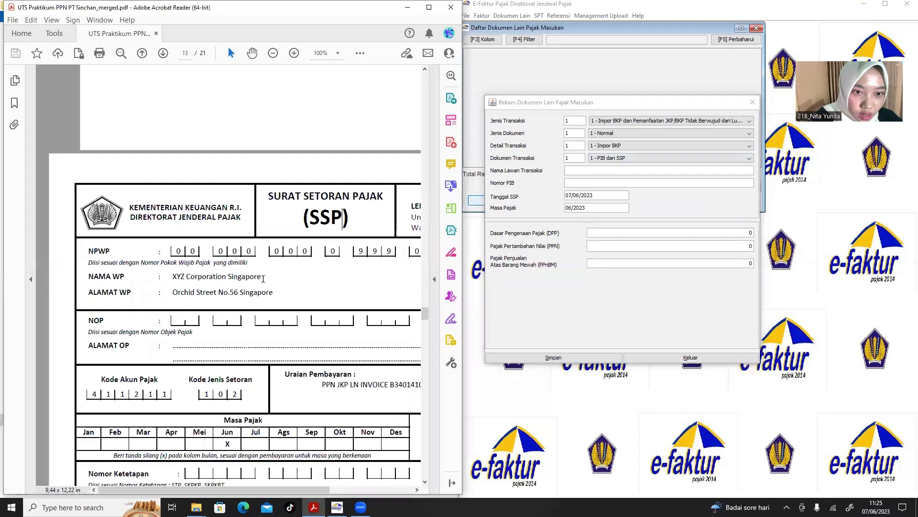
pyautogui.moveTo(264, 279); pyautogui.dragTo(173, 277)
pyautogui.hotkey('ctrl', 'c')
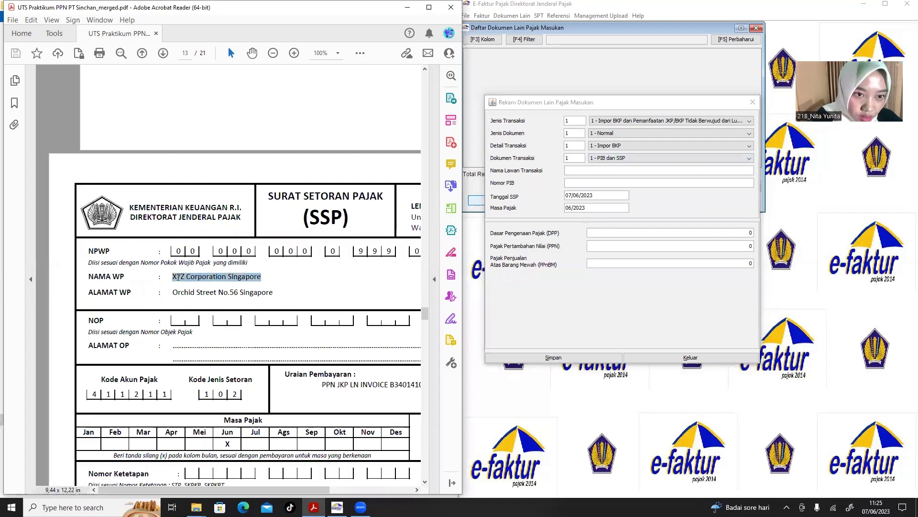
pyautogui.click(579, 170)
pyautogui.hotkey('ctrl', 'v')
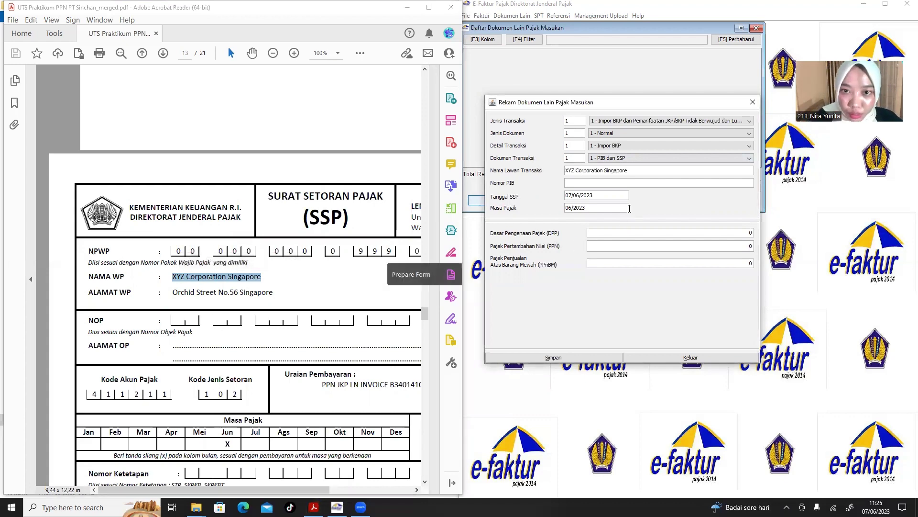
# Copy the SSP's NTPN number into the Nomor PIB field.
pyautogui.click(290, 259)
pyautogui.scroll(-5, 283, 261)
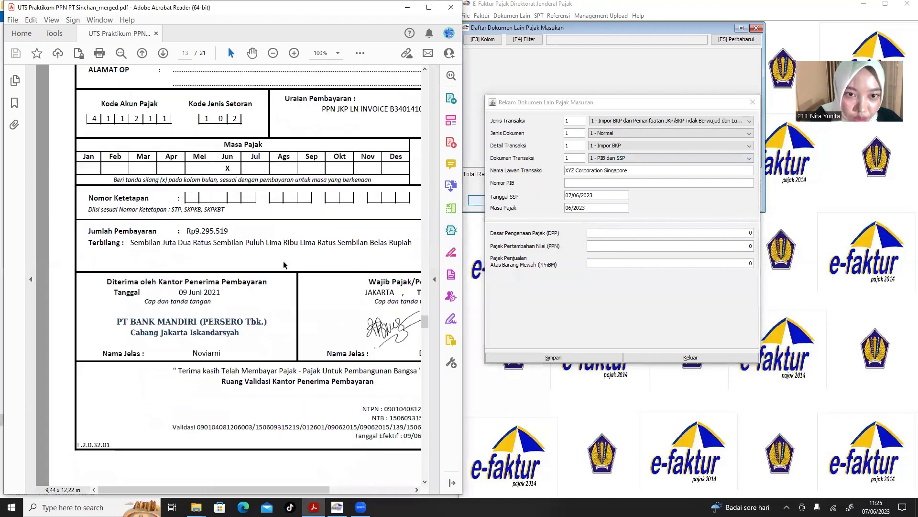
pyautogui.hscroll(3, 283, 261)
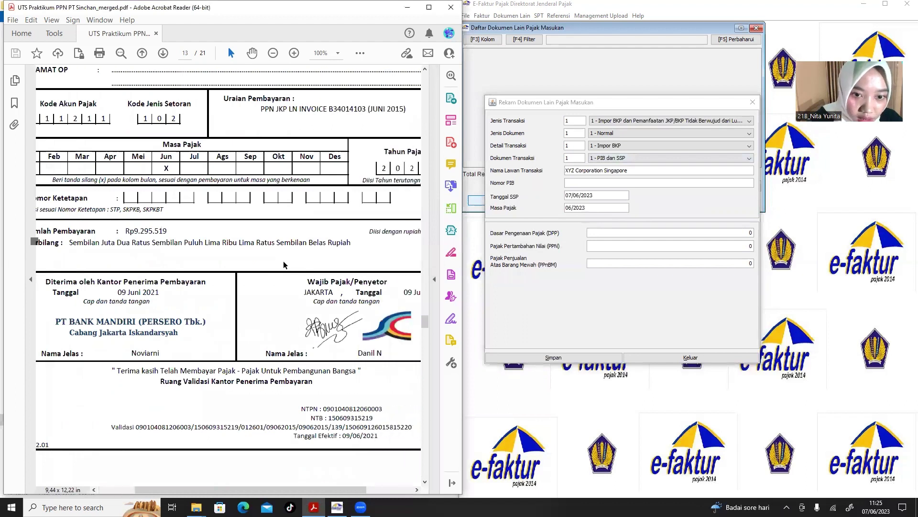
pyautogui.moveTo(280, 418)
pyautogui.mouseDown()
pyautogui.moveTo(328, 418)
pyautogui.moveTo(314, 416)
pyautogui.moveTo(338, 408)
pyautogui.moveTo(291, 409)
pyautogui.mouseUp()
pyautogui.hotkey('ctrl', 'c')
pyautogui.click(354, 417)
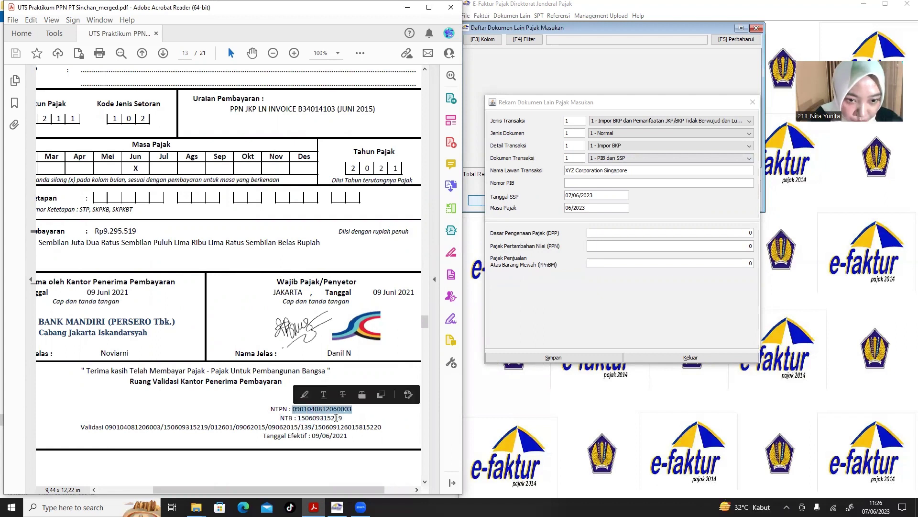
pyautogui.click(584, 181)
pyautogui.hotkey('ctrl', 'v')
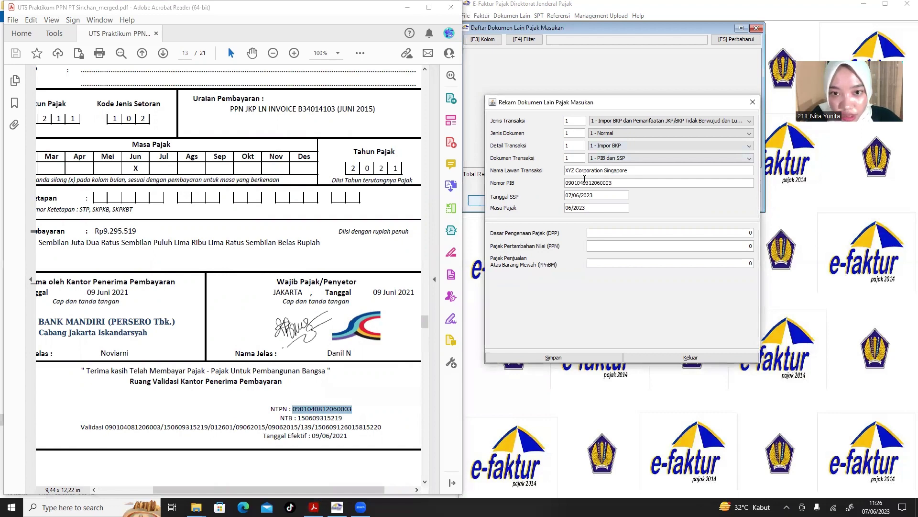
pyautogui.scroll(1, 297, 241)
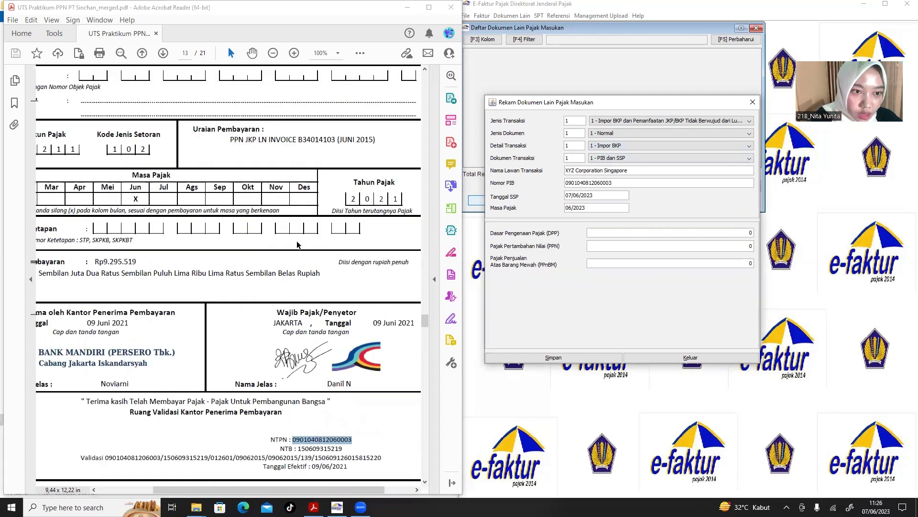
# Enter DPP 92.955.190, removing extra zeros, so PPN calculates to 9.295.519.
pyautogui.hscroll(-2, 297, 240)
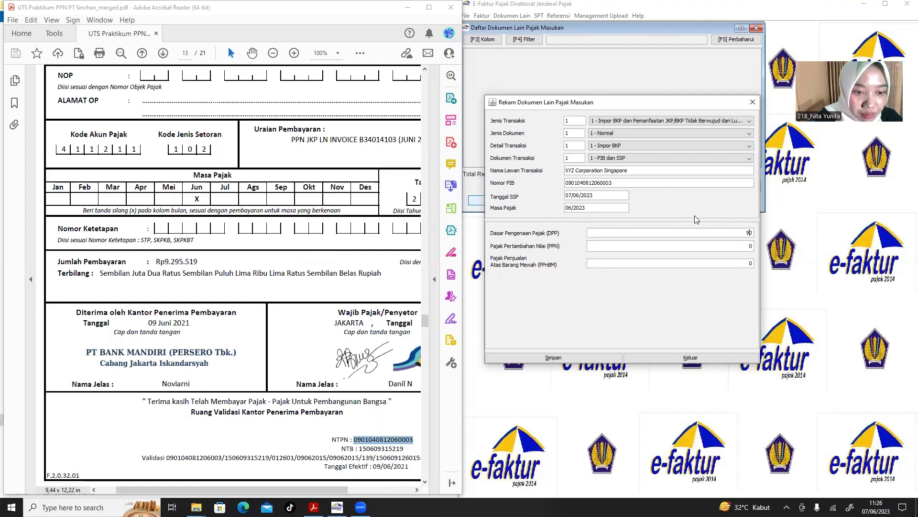
pyautogui.write('2')
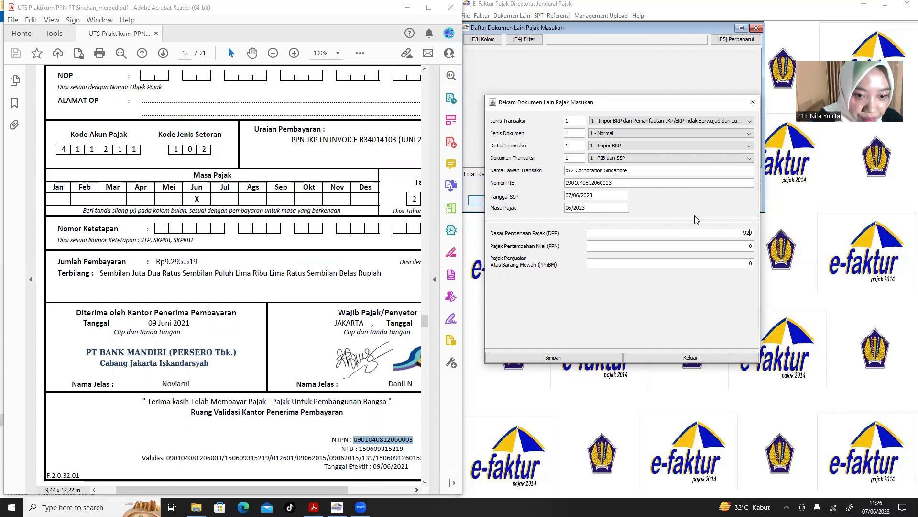
pyautogui.write('95')
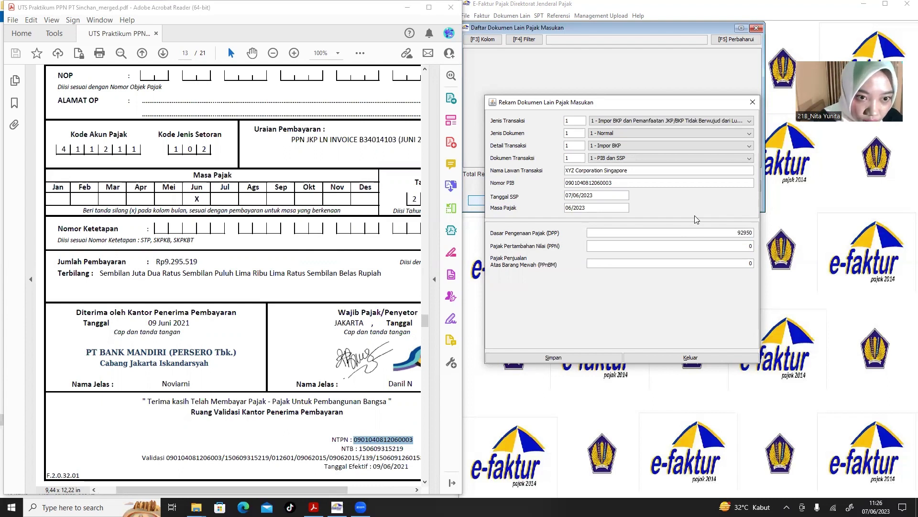
pyautogui.write('5190')
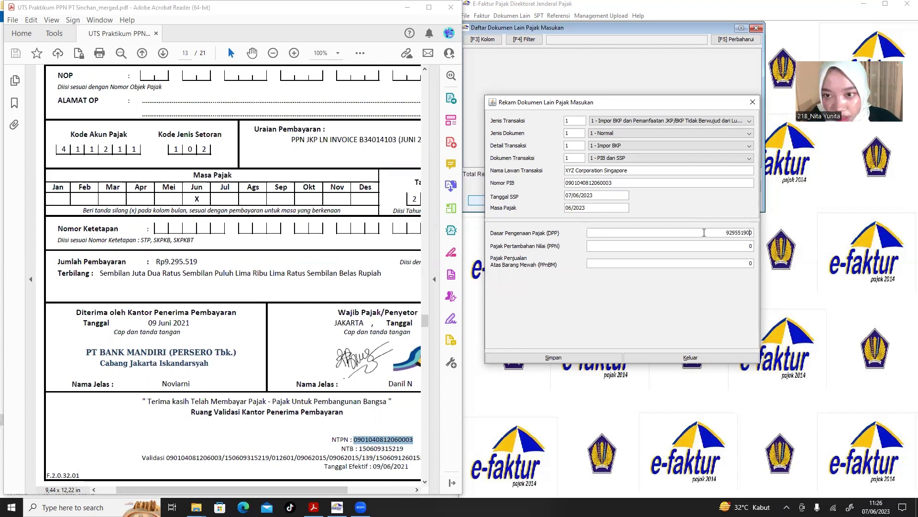
pyautogui.click(727, 245)
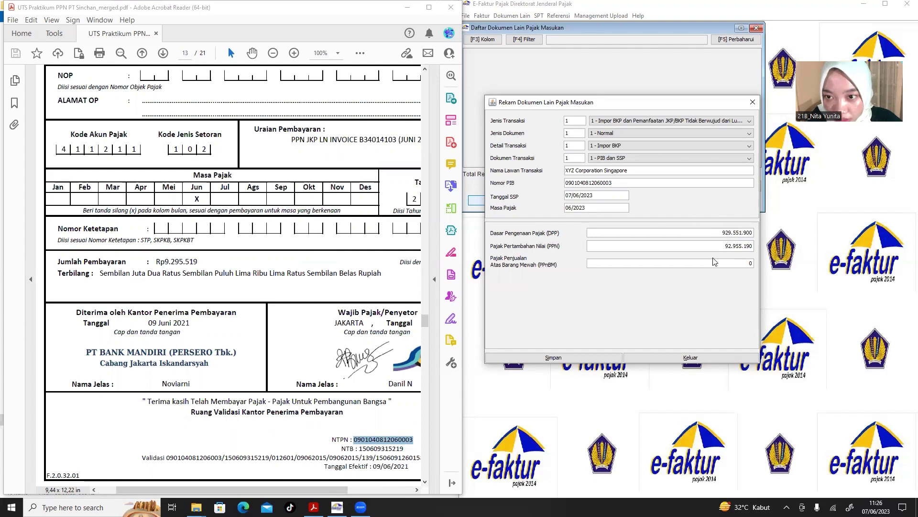
pyautogui.click(751, 233)
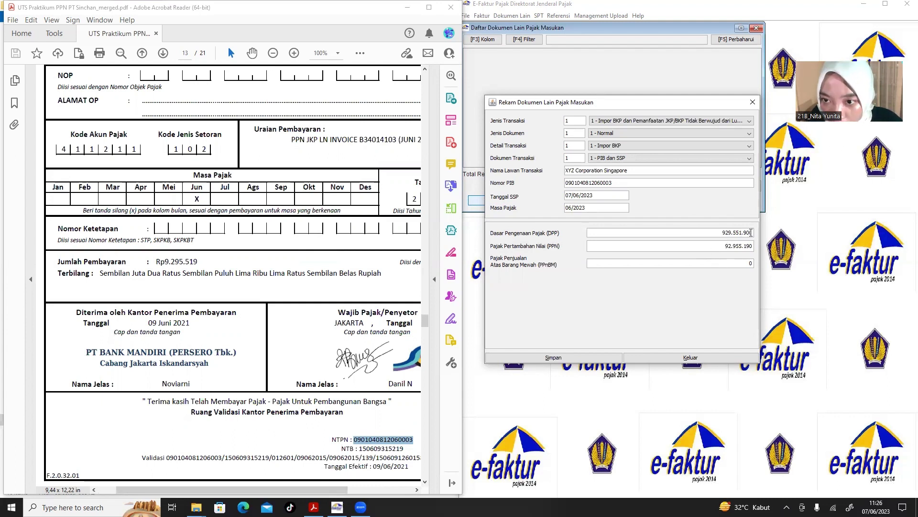
pyautogui.press('BackSpace')
pyautogui.press('BackSpace')
pyautogui.click(703, 250)
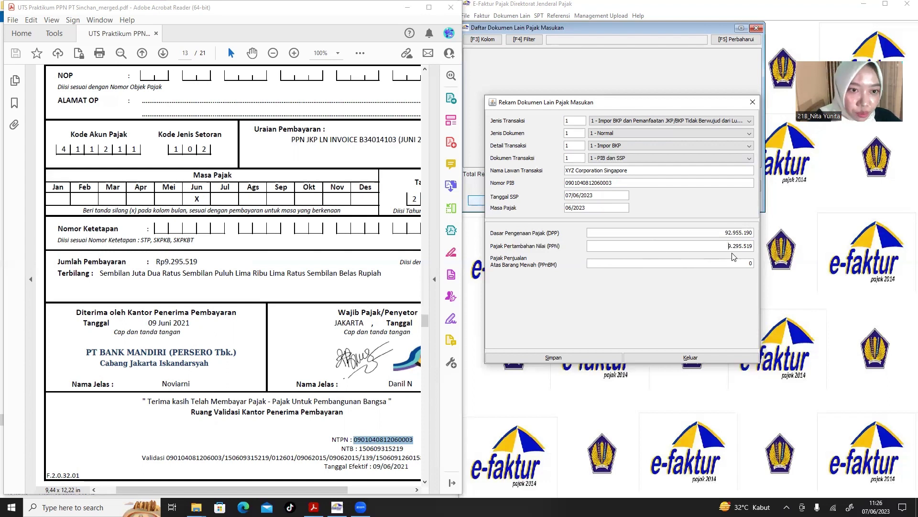
# Save the XYZ Corporation Singapore import document and decline creating another.
pyautogui.click(575, 361)
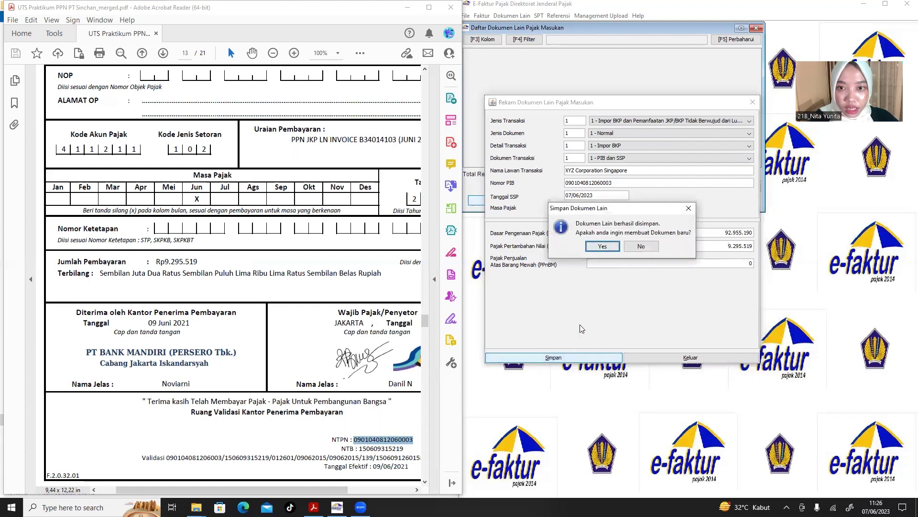
pyautogui.scroll(5, 307, 388)
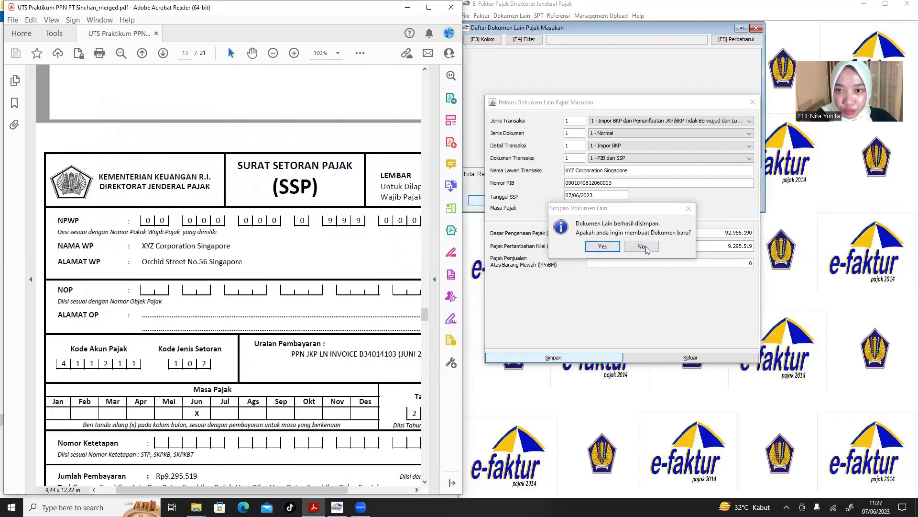
pyautogui.click(644, 246)
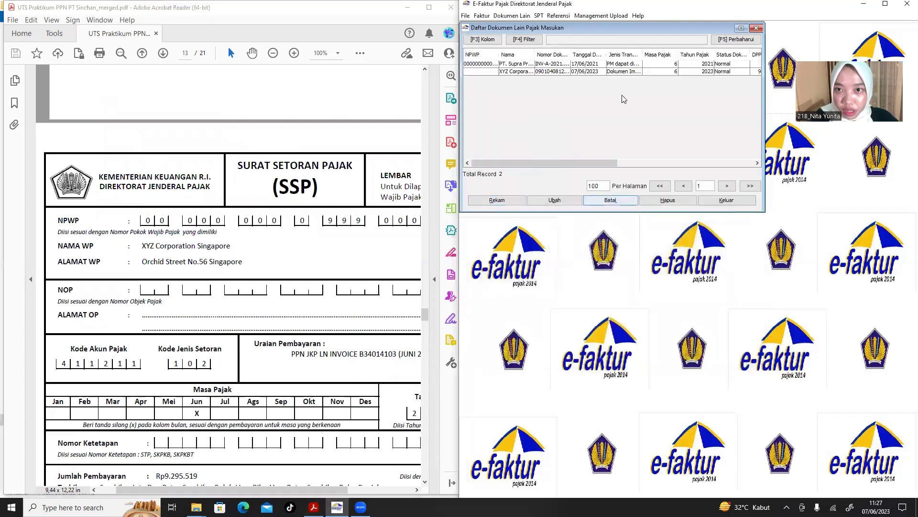
# Open the XYZ Corporation Singapore record with Ubah to review it, close it, then close the list.
pyautogui.click(521, 74)
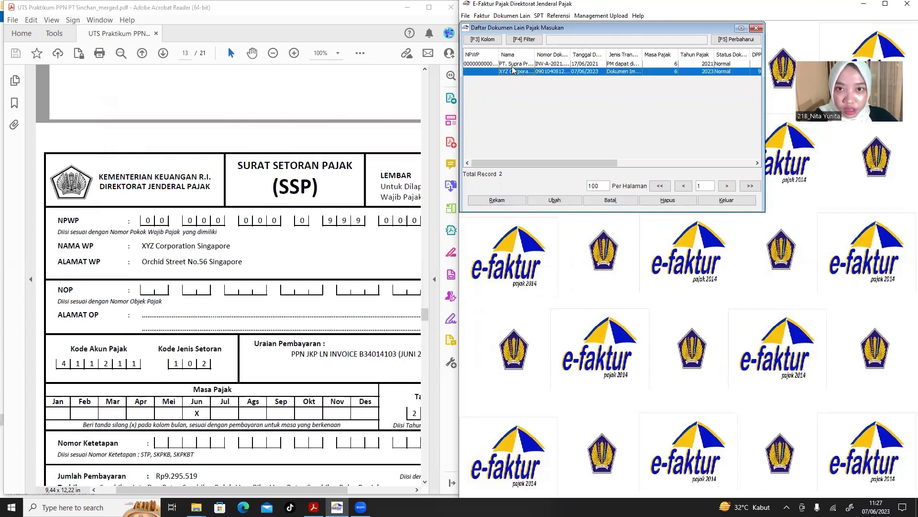
pyautogui.hotkey('ctrl', 'a')
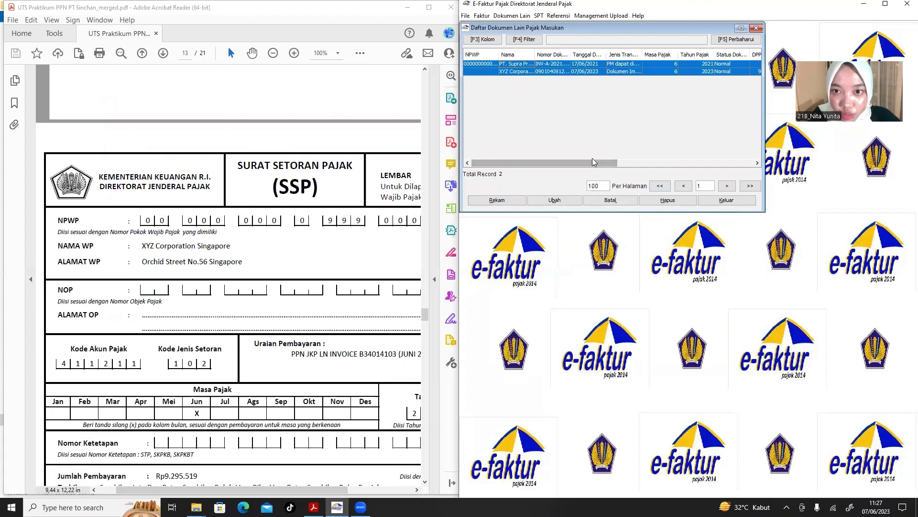
pyautogui.moveTo(591, 163); pyautogui.dragTo(573, 136)
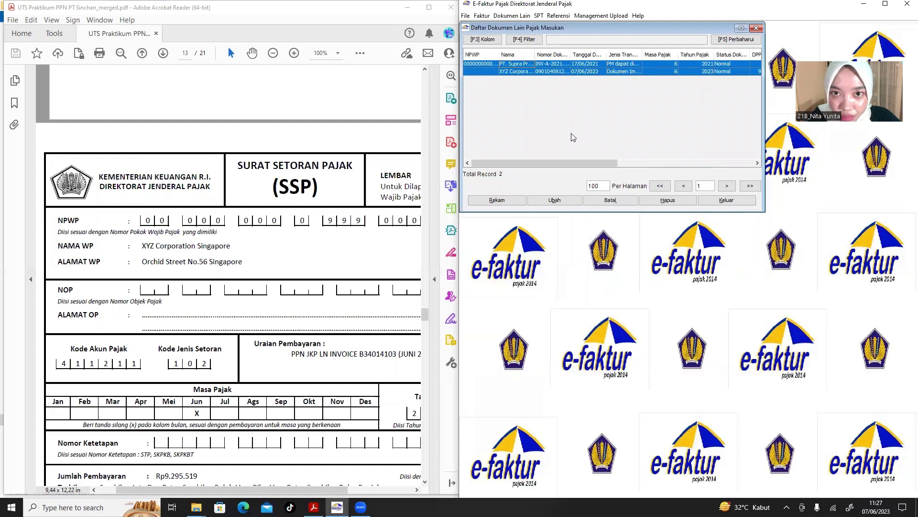
pyautogui.click(530, 71)
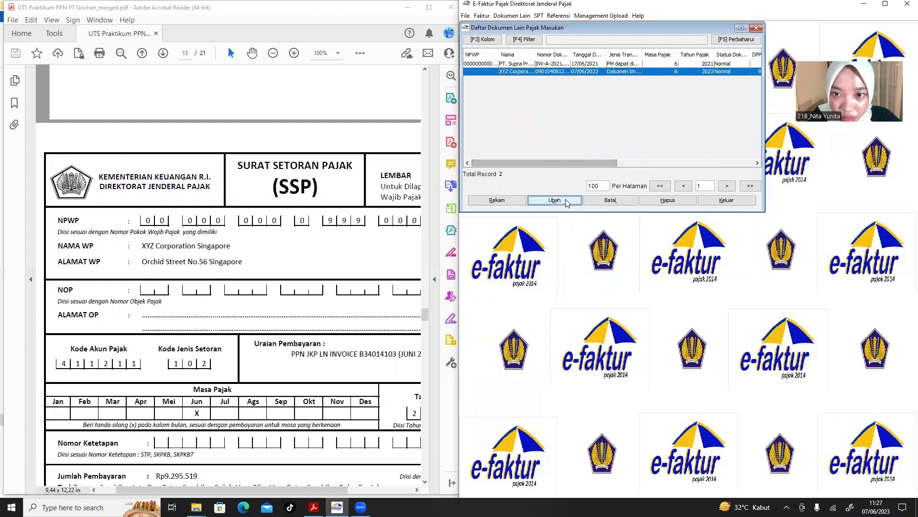
pyautogui.click(566, 201)
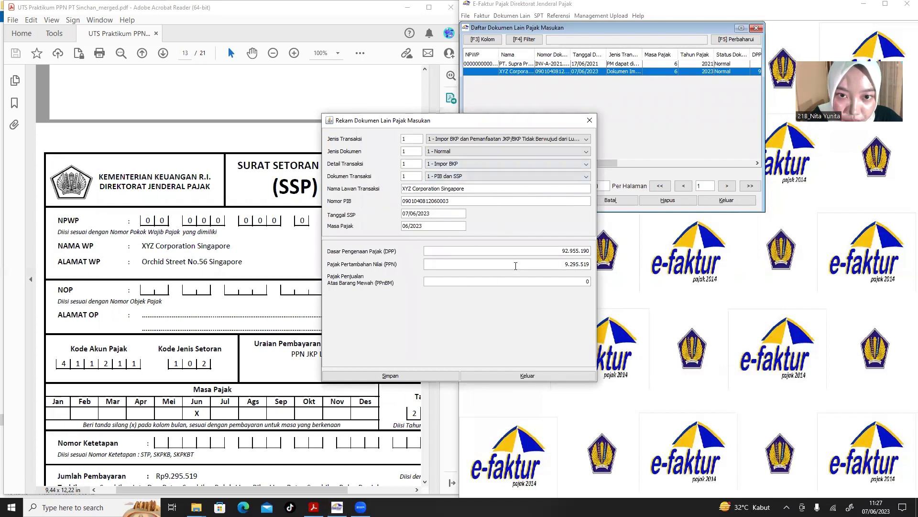
pyautogui.click(590, 121)
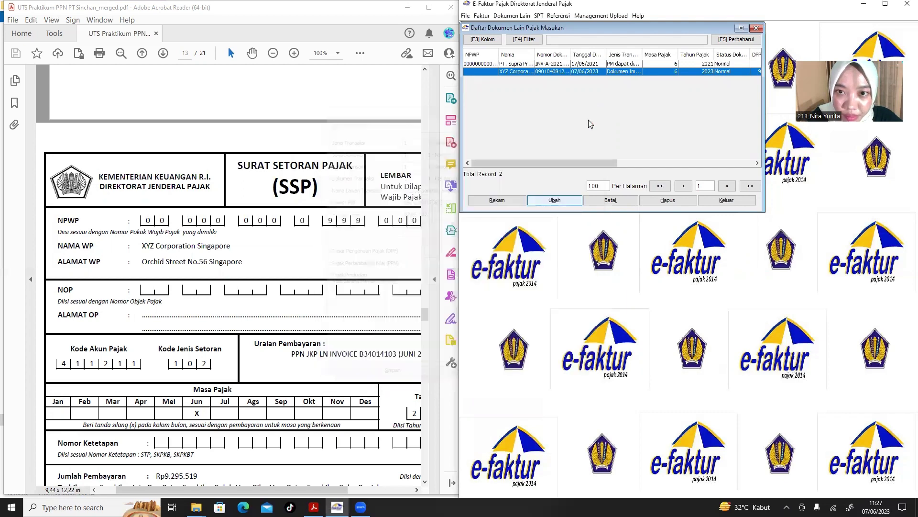
pyautogui.keyDown('ctrl'); pyautogui.click(566, 65); pyautogui.keyUp('ctrl')
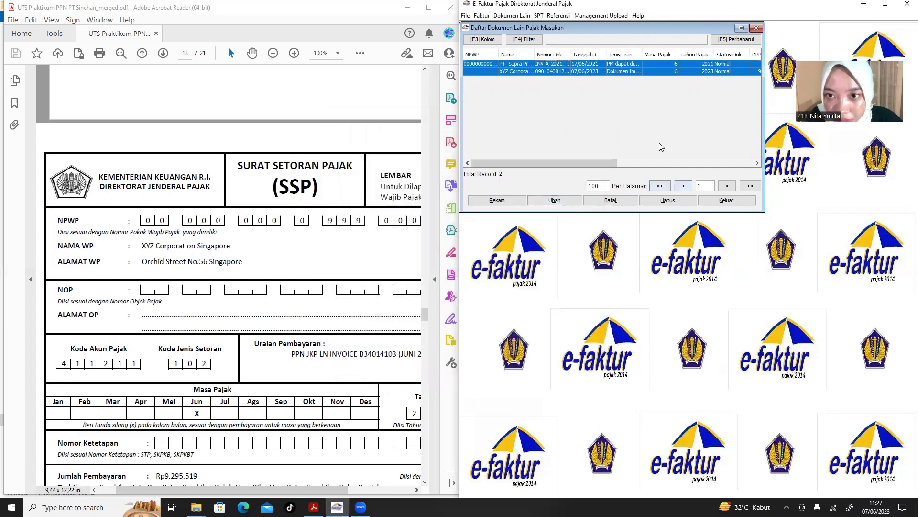
pyautogui.click(755, 28)
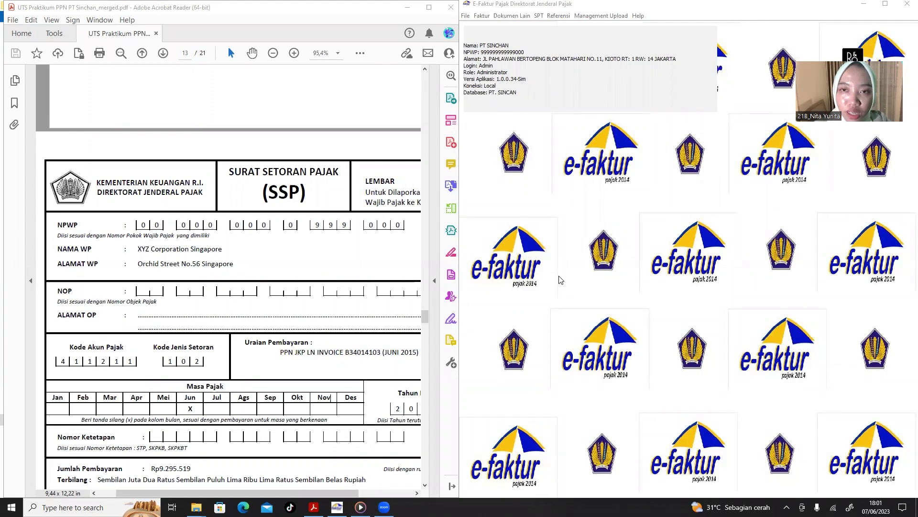
# Post the June 2021 invoice data to generate the SPT Masa PPN.
pyautogui.click(541, 18)
pyautogui.click(557, 27)
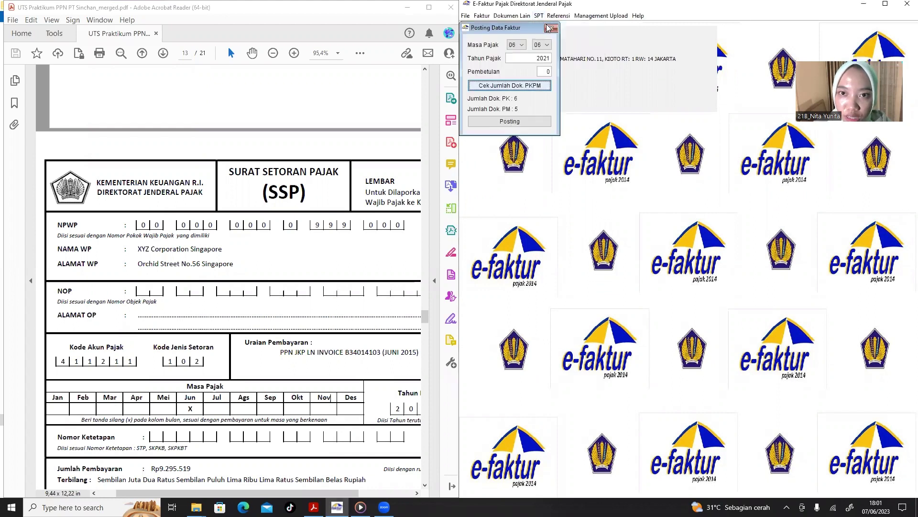
pyautogui.click(549, 59)
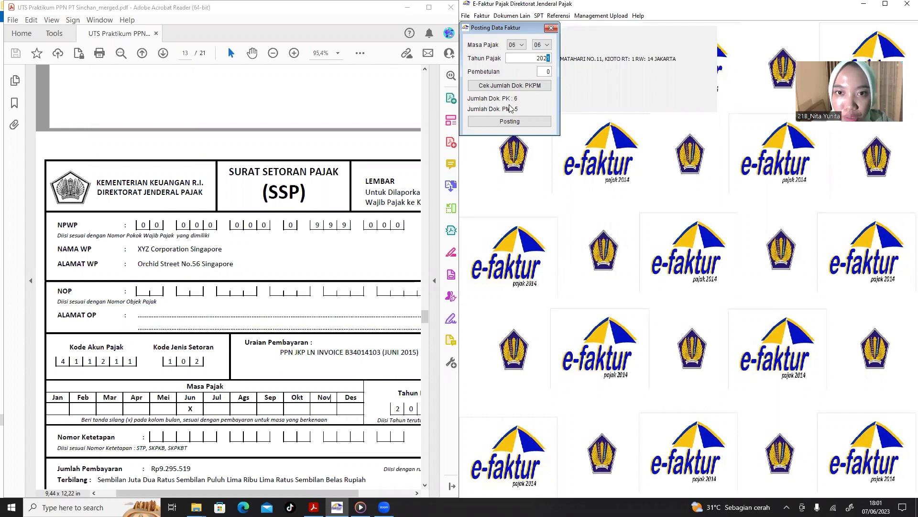
pyautogui.click(531, 125)
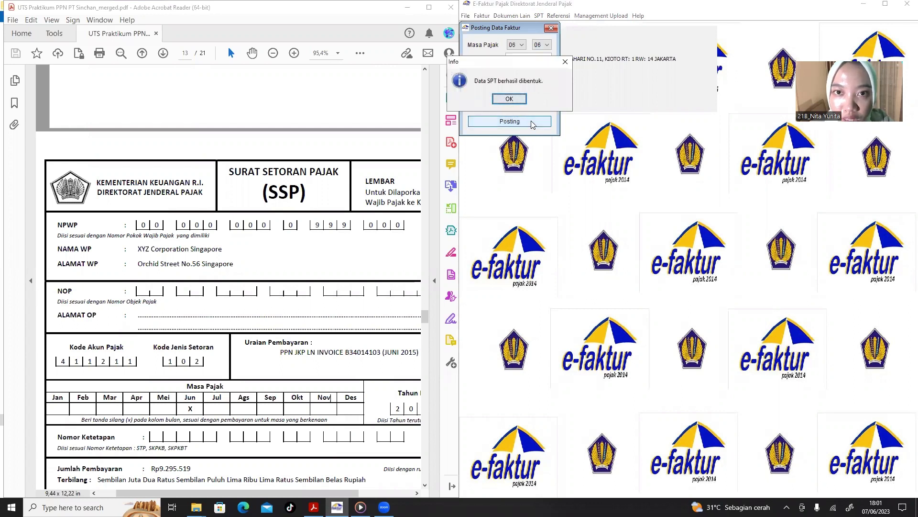
pyautogui.click(517, 101)
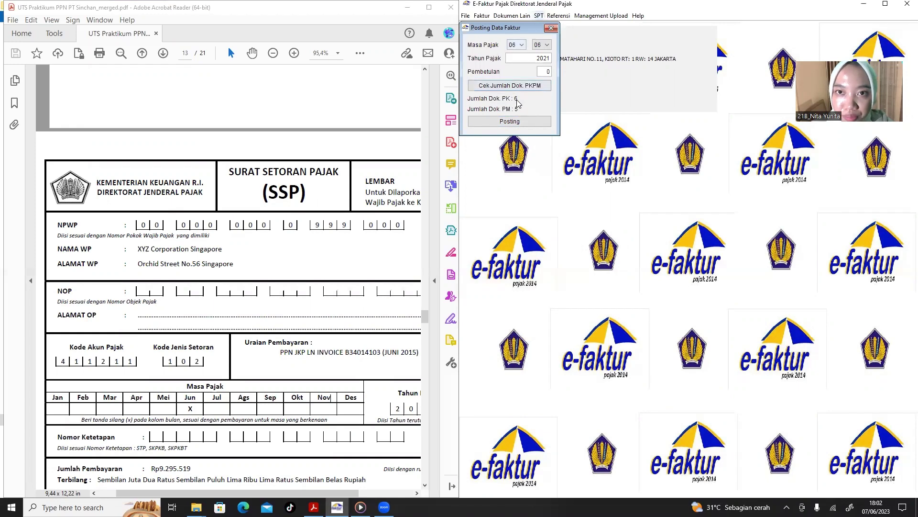
pyautogui.click(551, 28)
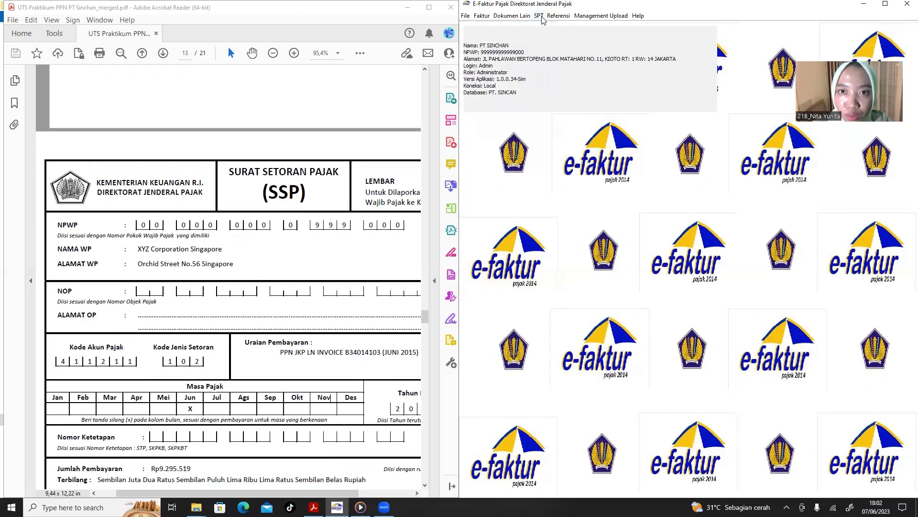
# Refresh the saved SPT list and open the 2021 period 6-6 SPT for editing.
pyautogui.click(539, 16)
pyautogui.click(554, 41)
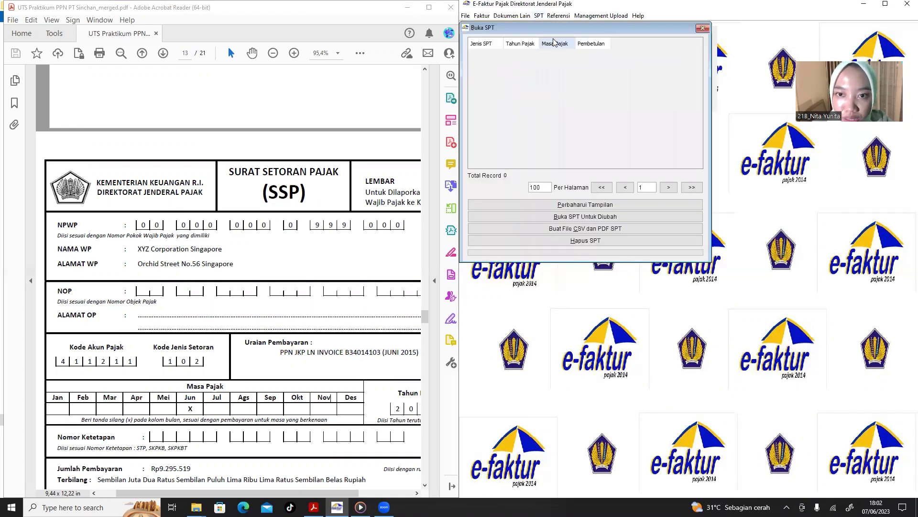
pyautogui.click(570, 206)
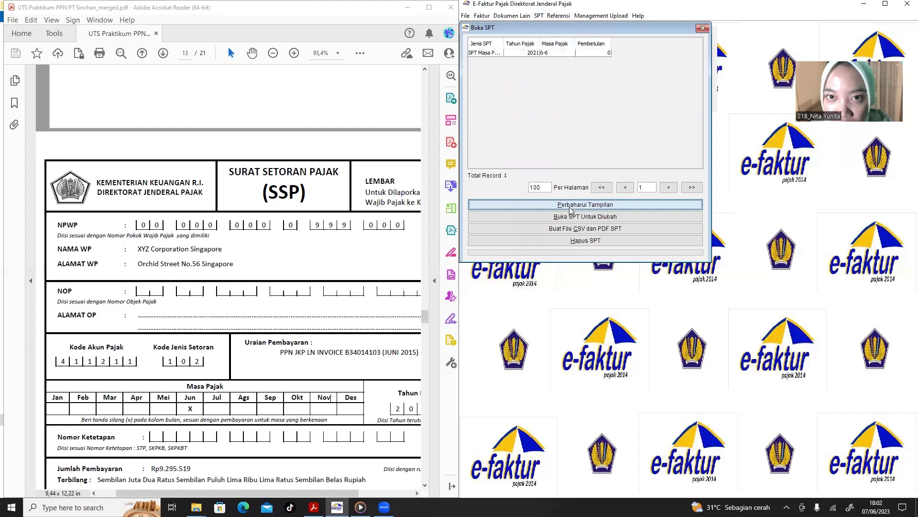
pyautogui.click(570, 207)
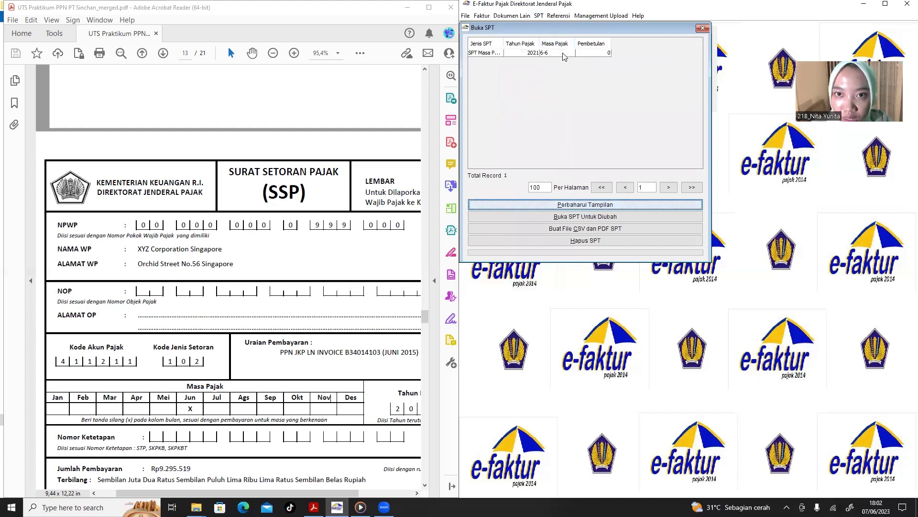
pyautogui.click(596, 218)
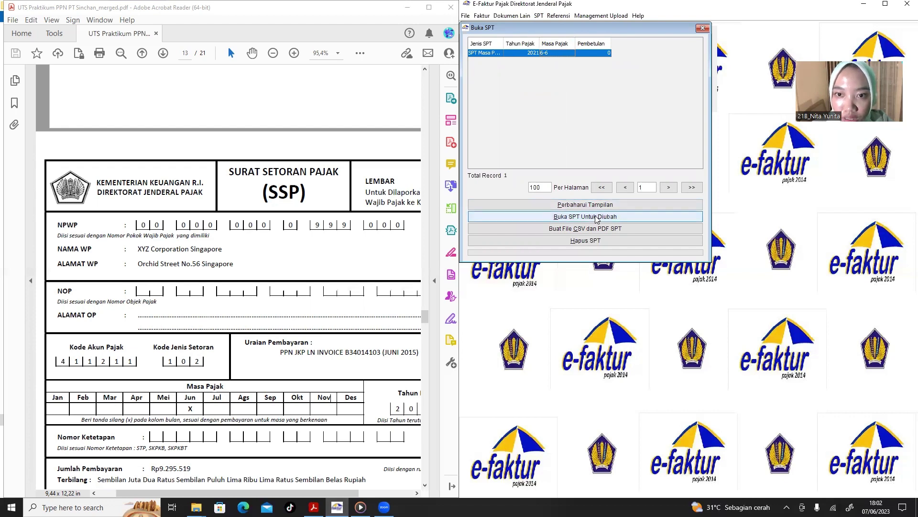
pyautogui.click(597, 218)
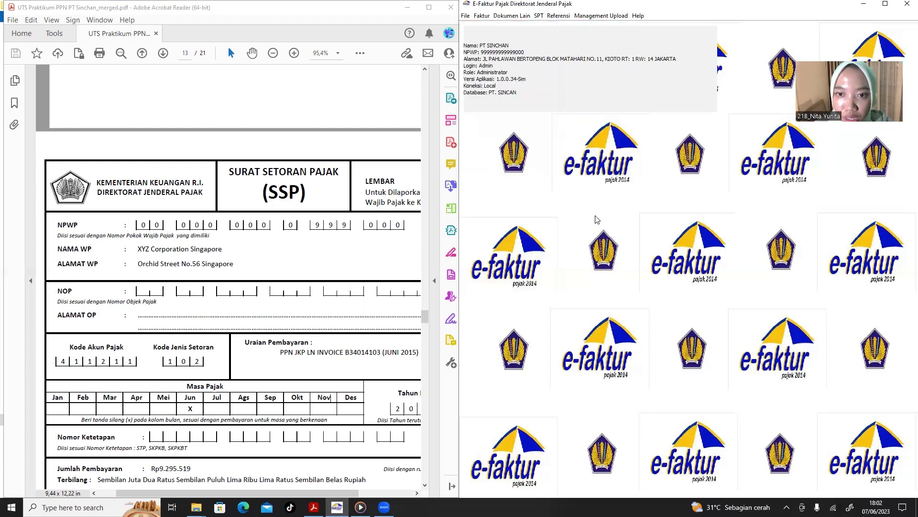
# Review the 1111 A2 attachment form, then close it.
pyautogui.click(537, 17)
pyautogui.moveTo(566, 48)
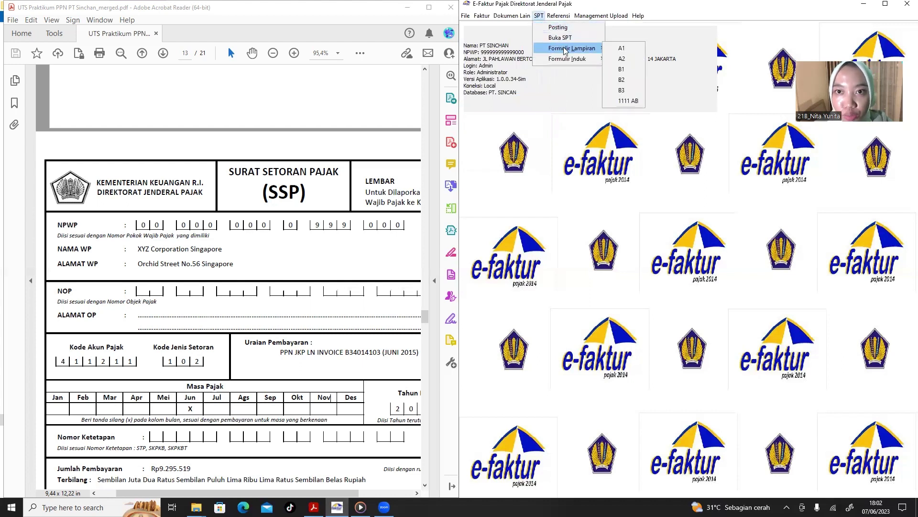
pyautogui.click(611, 59)
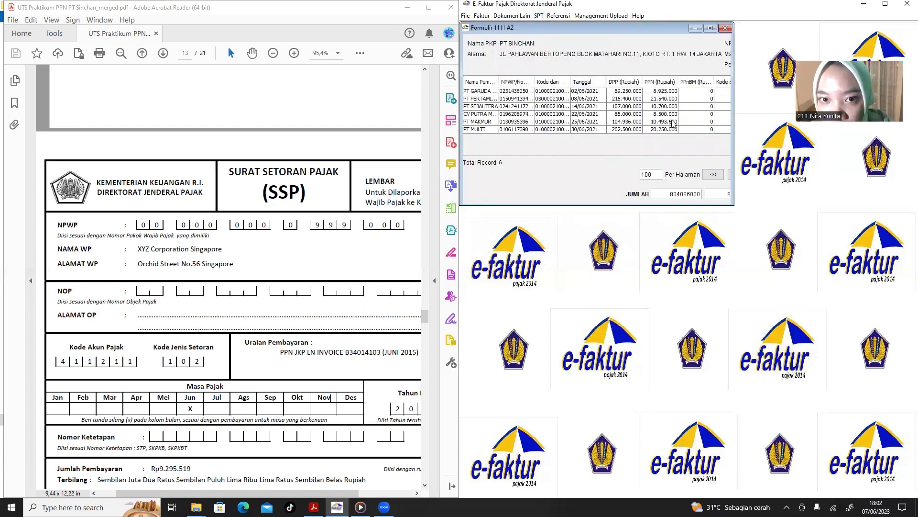
pyautogui.click(725, 28)
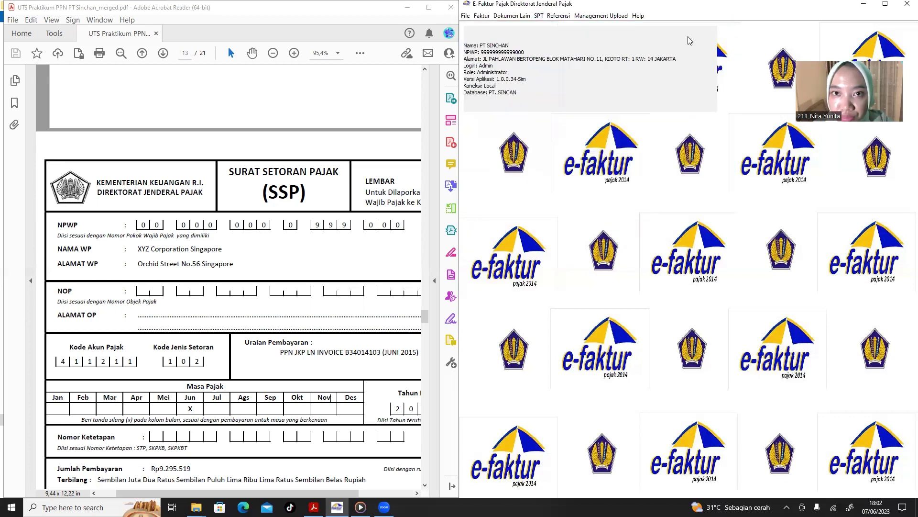
# Open form 1111 AB at Part III, showing creditable input tax of 61.245.519.
pyautogui.click(538, 17)
pyautogui.moveTo(598, 55)
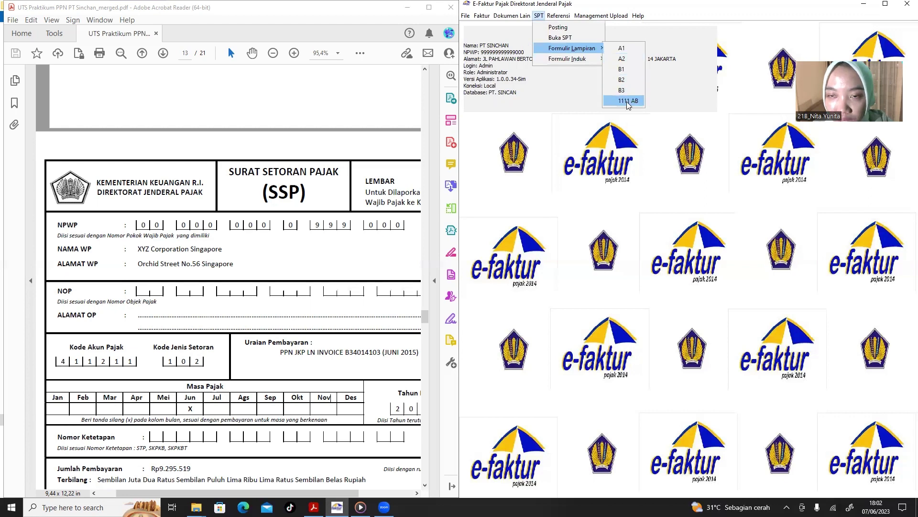
pyautogui.click(627, 102)
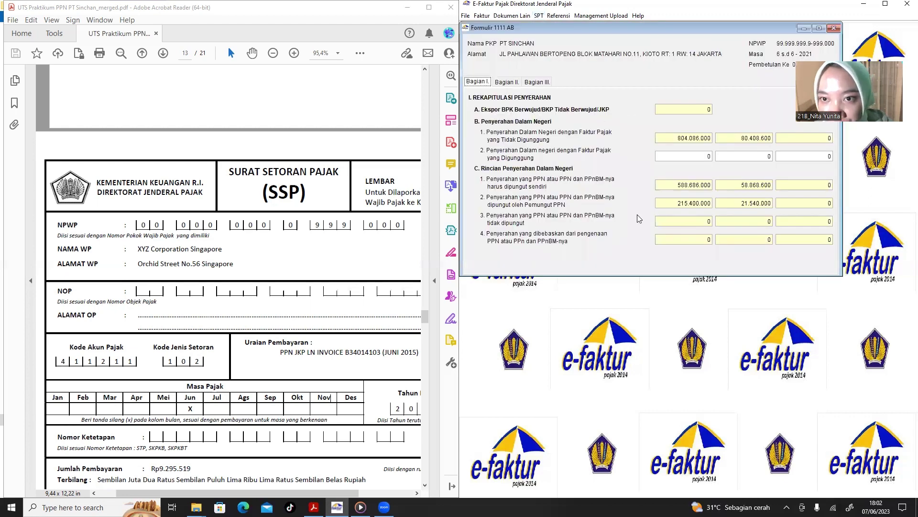
pyautogui.click(507, 85)
pyautogui.click(535, 85)
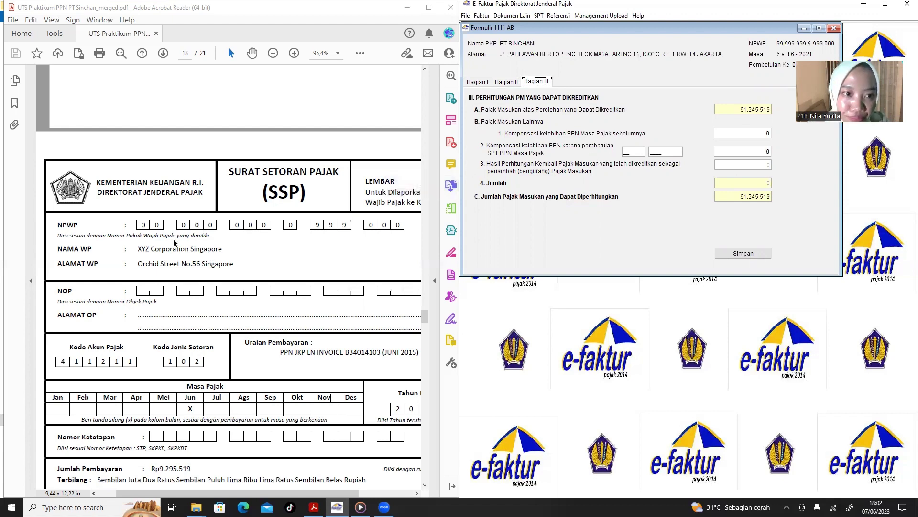
pyautogui.scroll(10, 173, 239)
pyautogui.scroll(20, 174, 243)
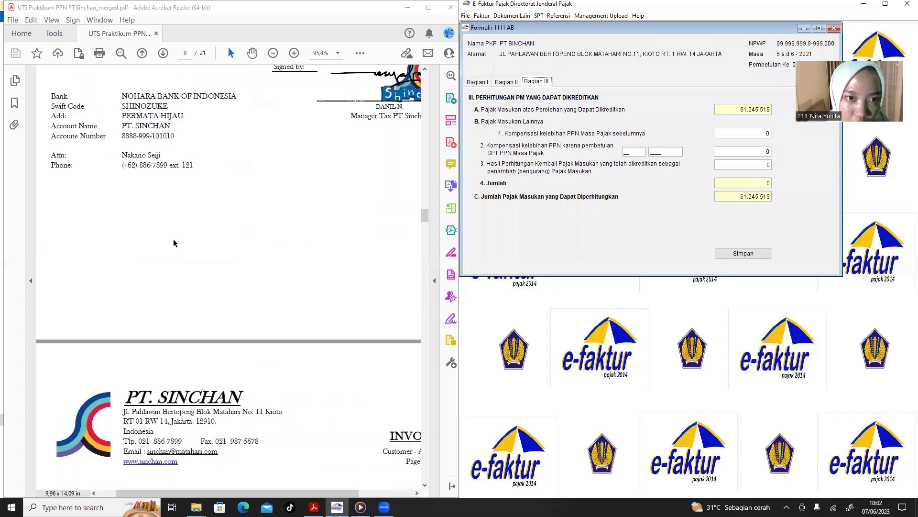
pyautogui.scroll(15, 173, 239)
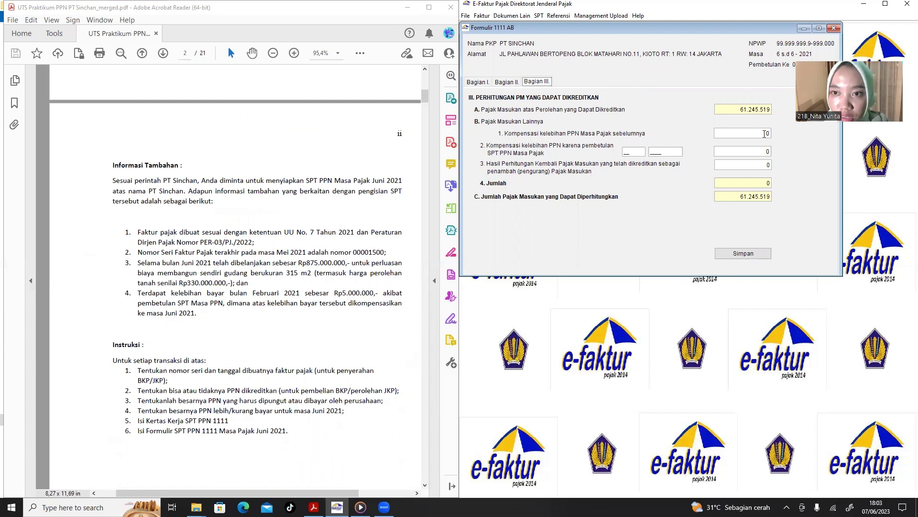
# Enter 5000000 as compensation from period 02/2021 in Part III.
pyautogui.click(629, 153)
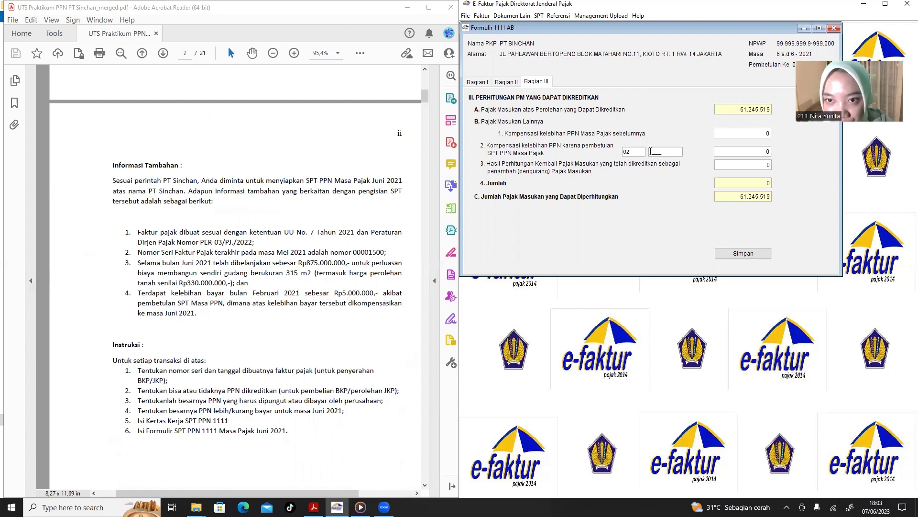
pyautogui.click(652, 152)
pyautogui.write('2021')
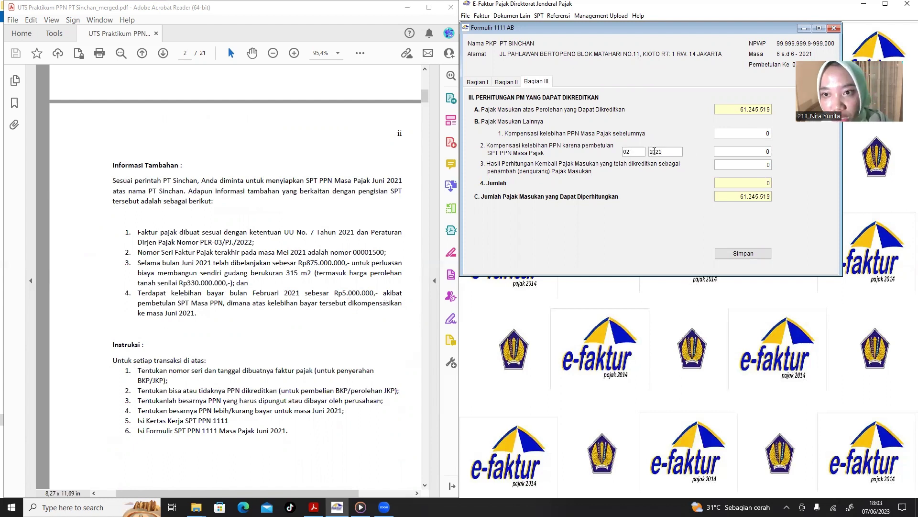
pyautogui.click(739, 152)
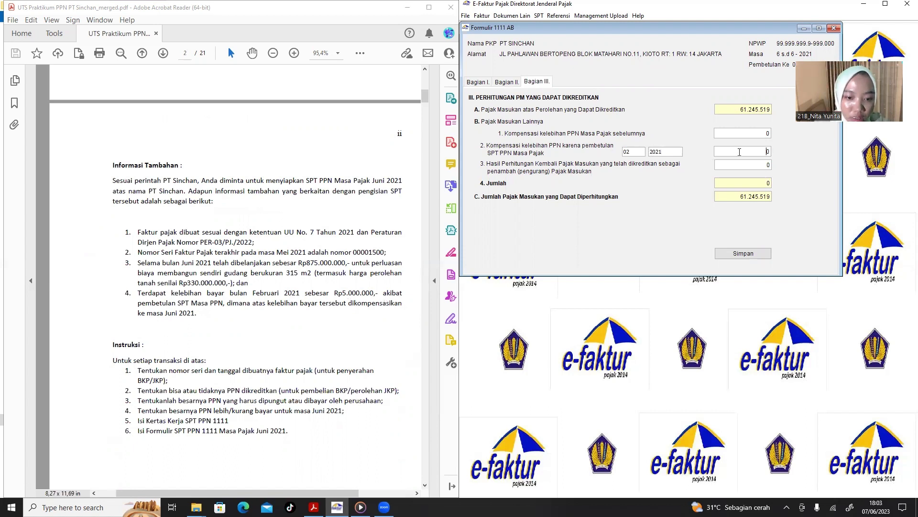
pyautogui.write('50000')
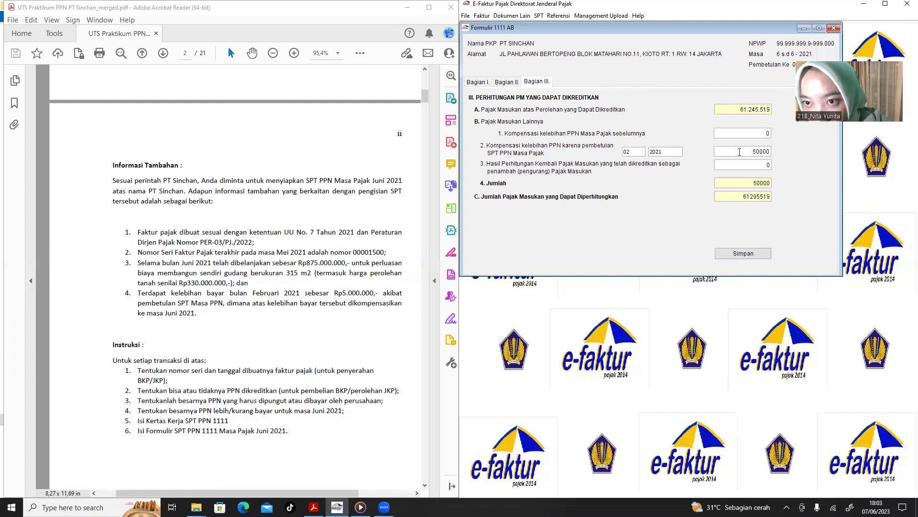
pyautogui.write('00')
pyautogui.click(741, 162)
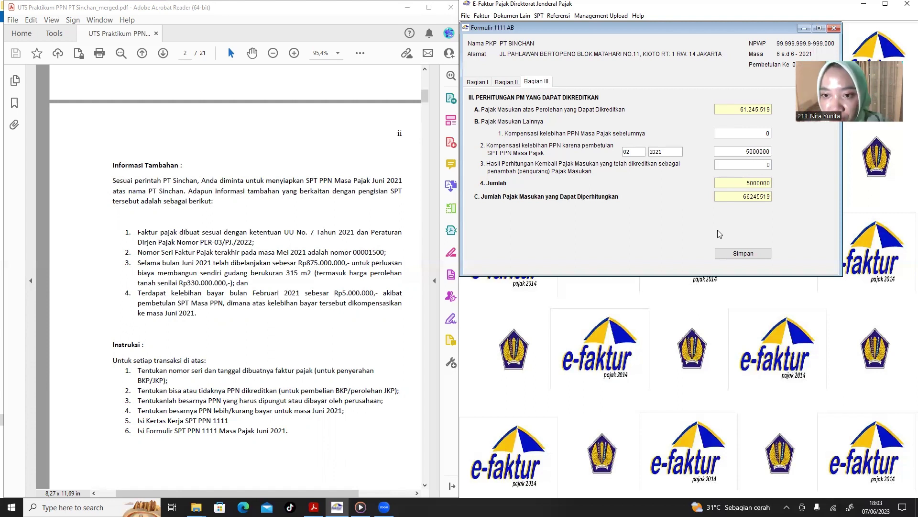
# Review Parts I and II, then save the 1111 AB figures and close the form.
pyautogui.click(512, 83)
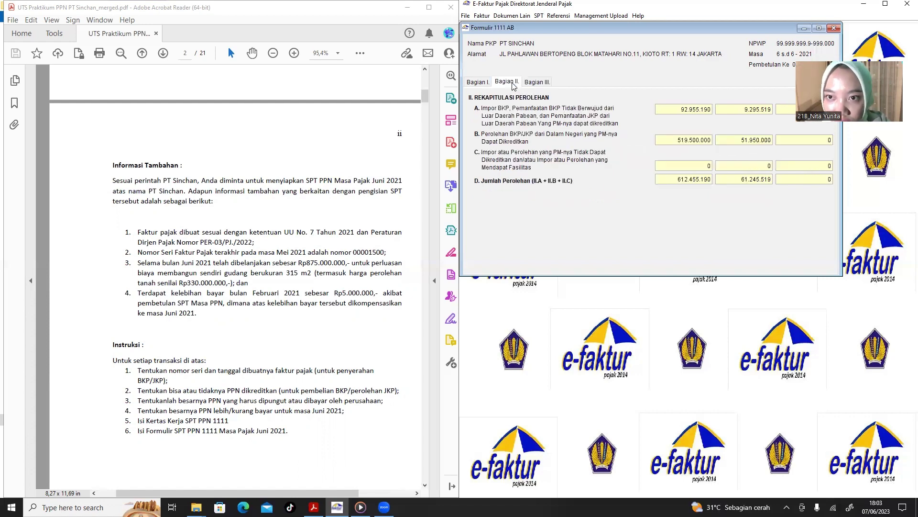
pyautogui.click(486, 83)
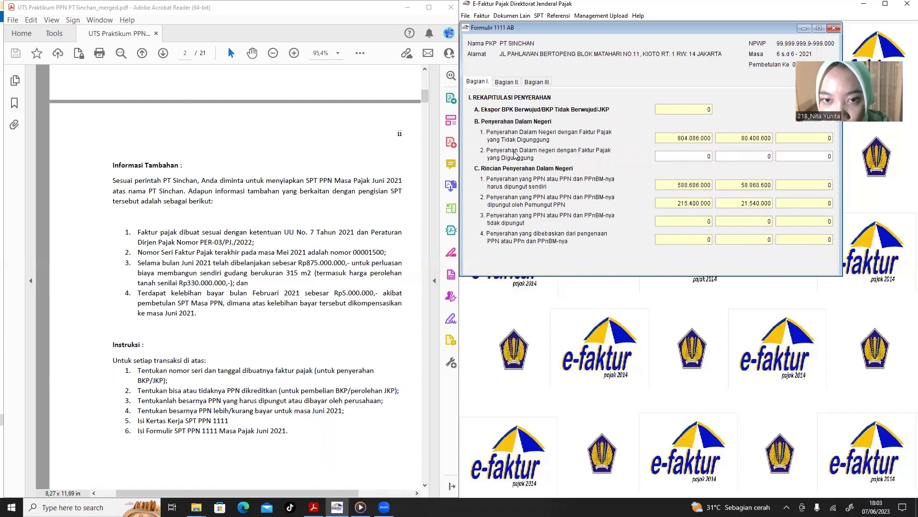
pyautogui.click(537, 83)
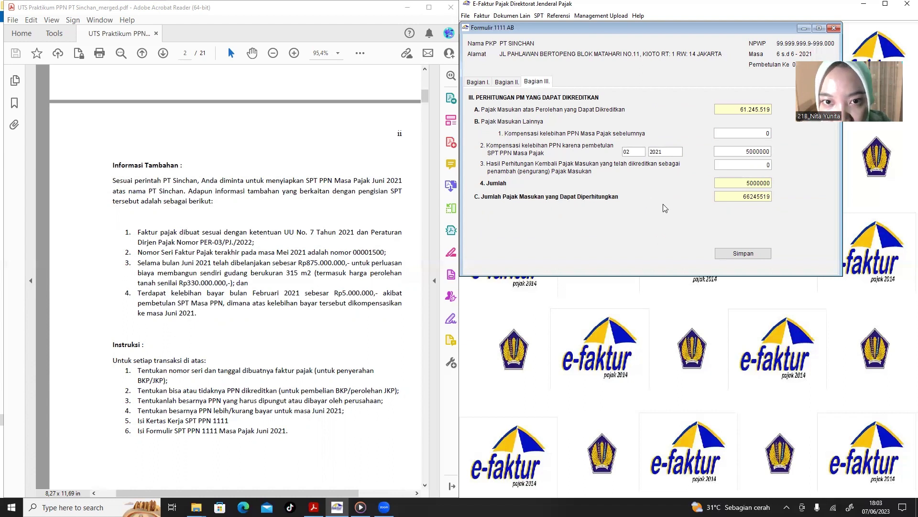
pyautogui.click(730, 254)
pyautogui.click(661, 166)
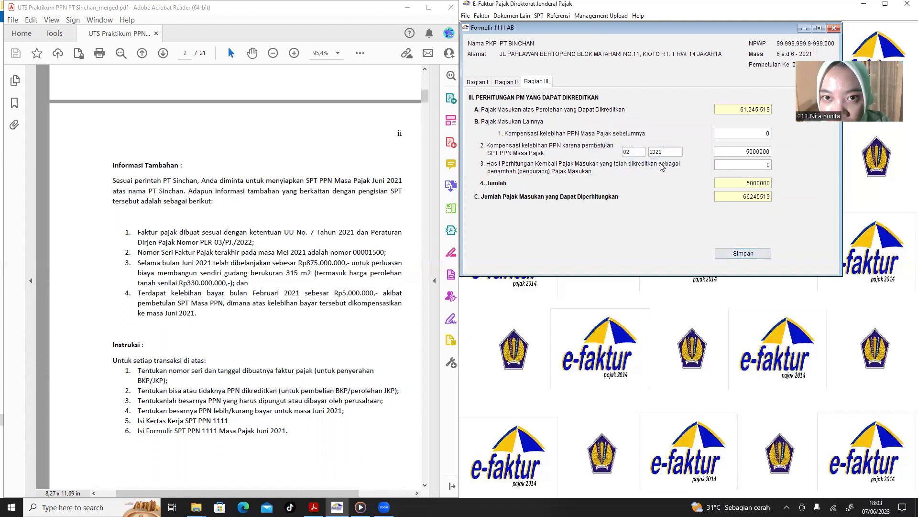
pyautogui.click(835, 28)
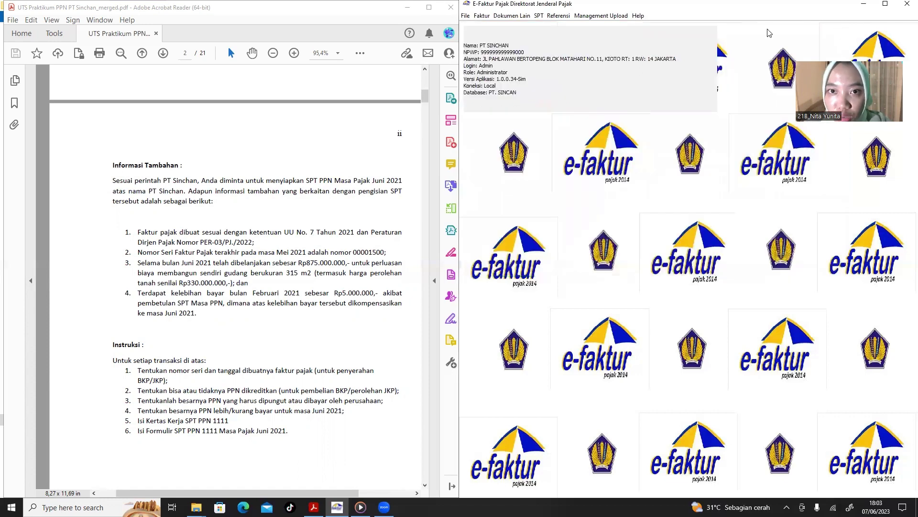
# Open Formulir 1111 and move through Parts II and II.H to Parts III–V, checking the task PDF.
pyautogui.click(539, 16)
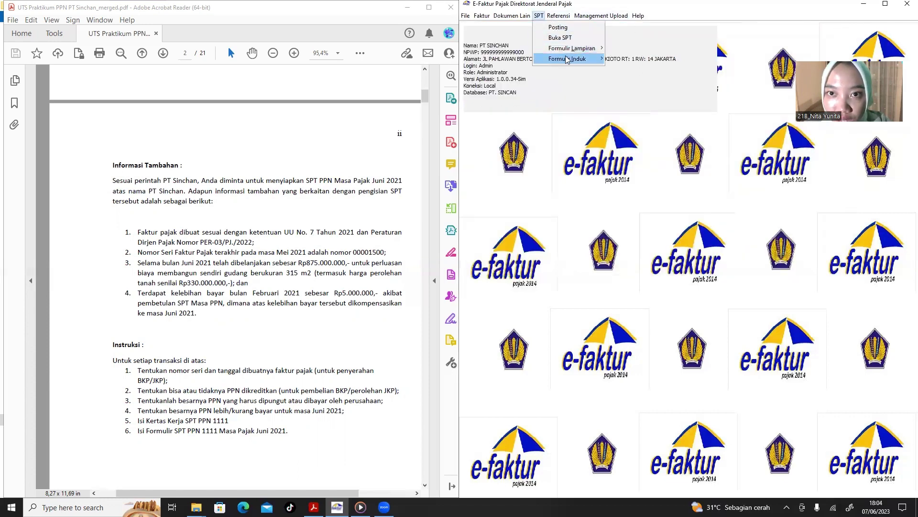
pyautogui.moveTo(569, 59)
pyautogui.click(624, 59)
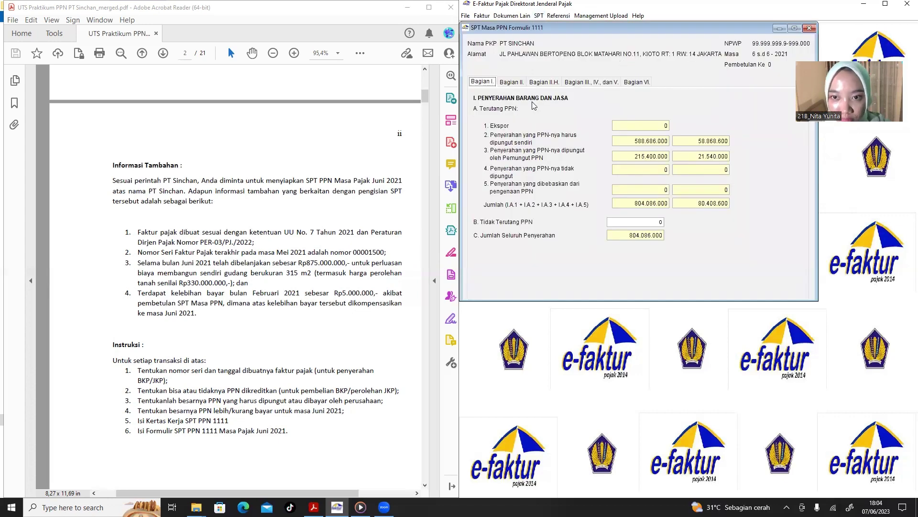
pyautogui.click(511, 83)
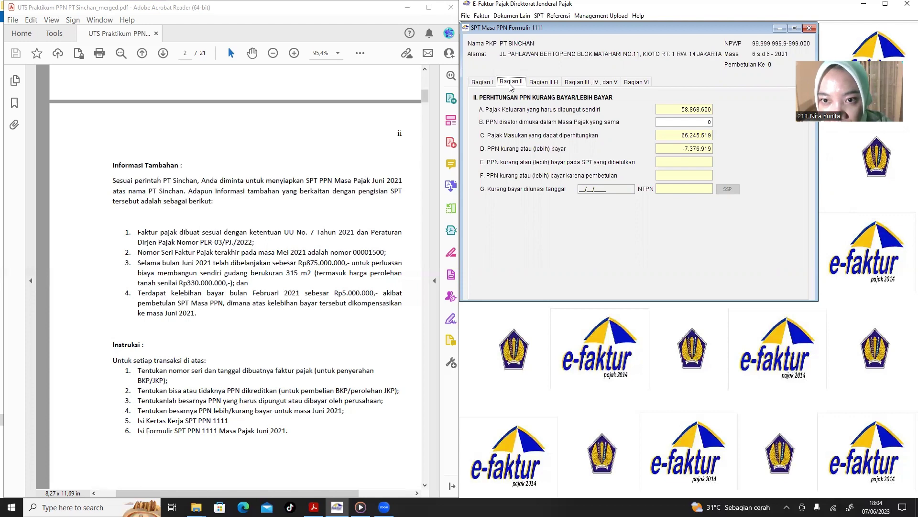
pyautogui.click(535, 88)
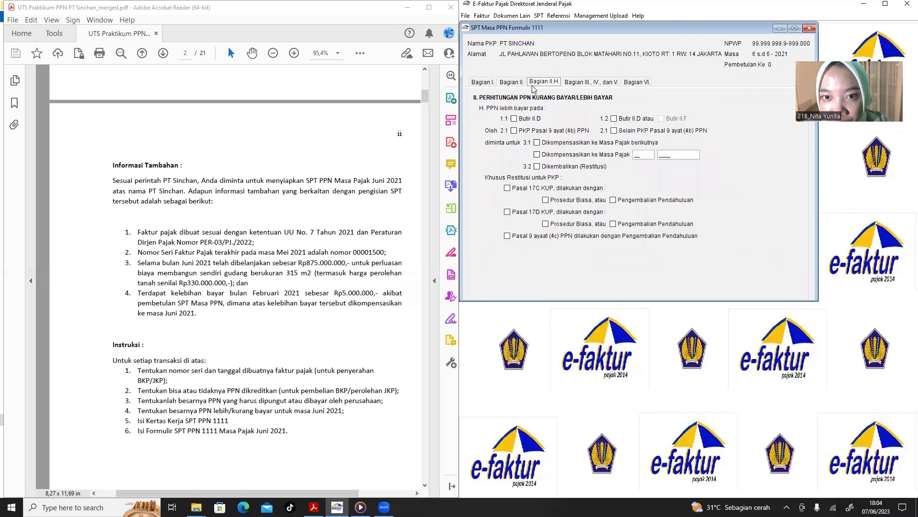
pyautogui.click(576, 87)
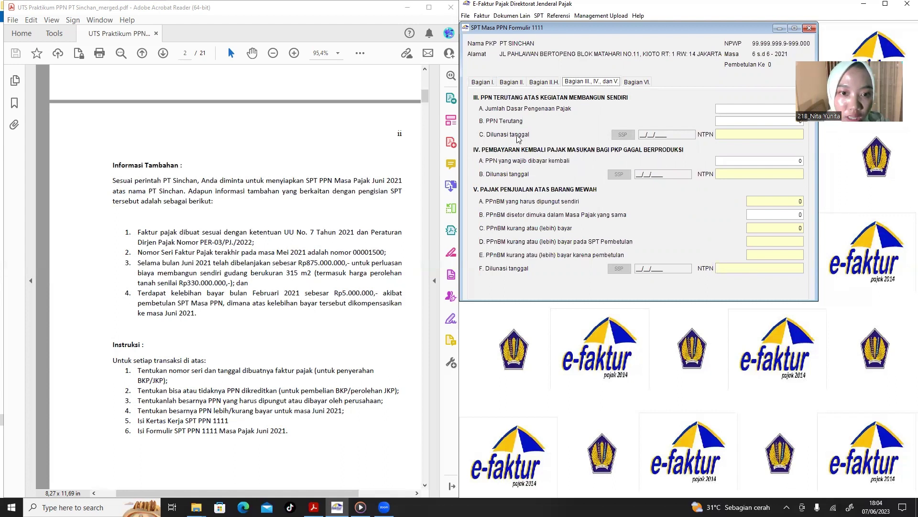
pyautogui.click(286, 299)
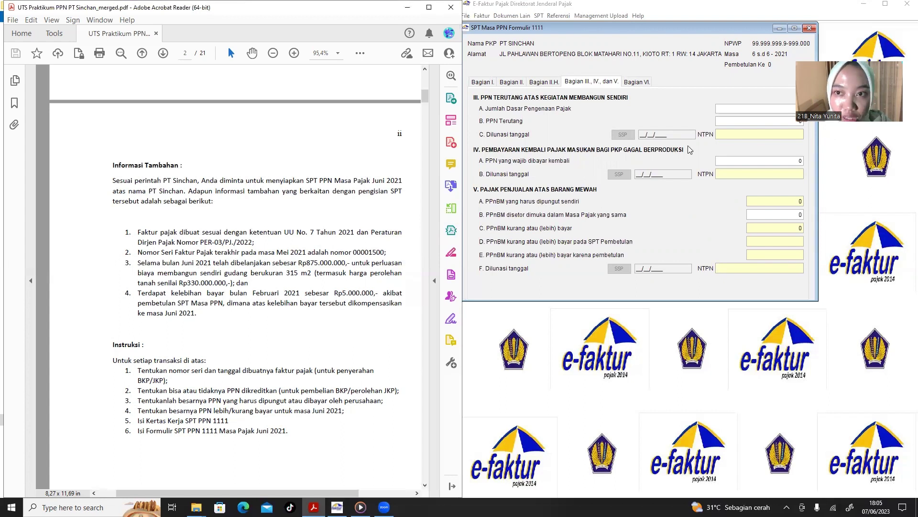
pyautogui.click(726, 109)
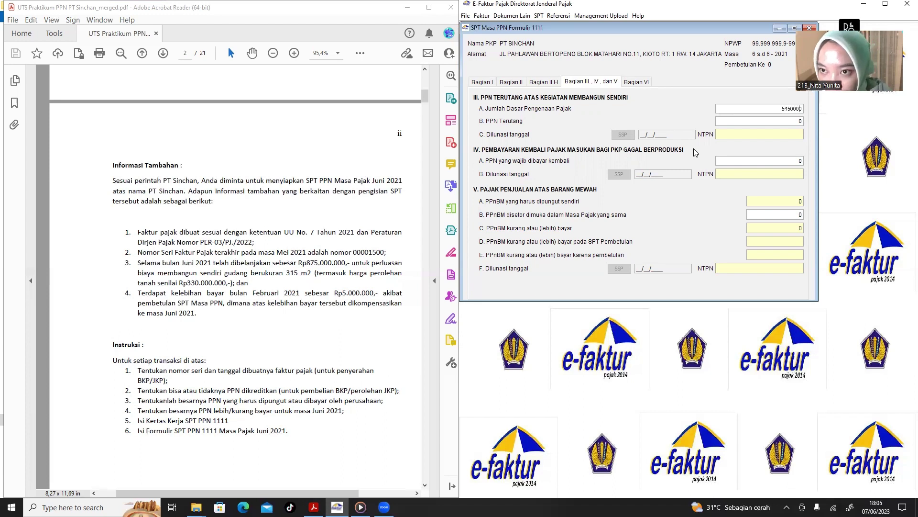
# Enter a 545.000.000 self-construction tax base and correct PPN Terutang to 10.900.000.
pyautogui.click(782, 123)
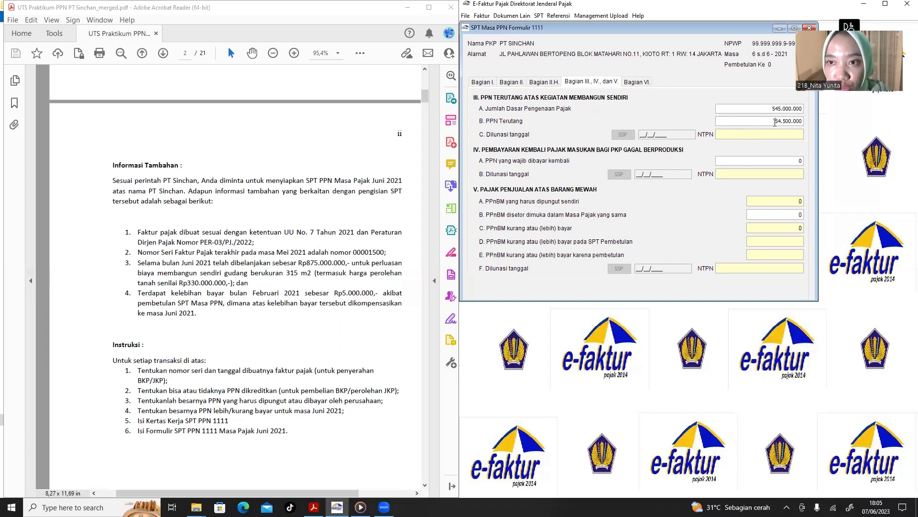
pyautogui.moveTo(775, 122); pyautogui.dragTo(808, 123)
pyautogui.press('BackSpace')
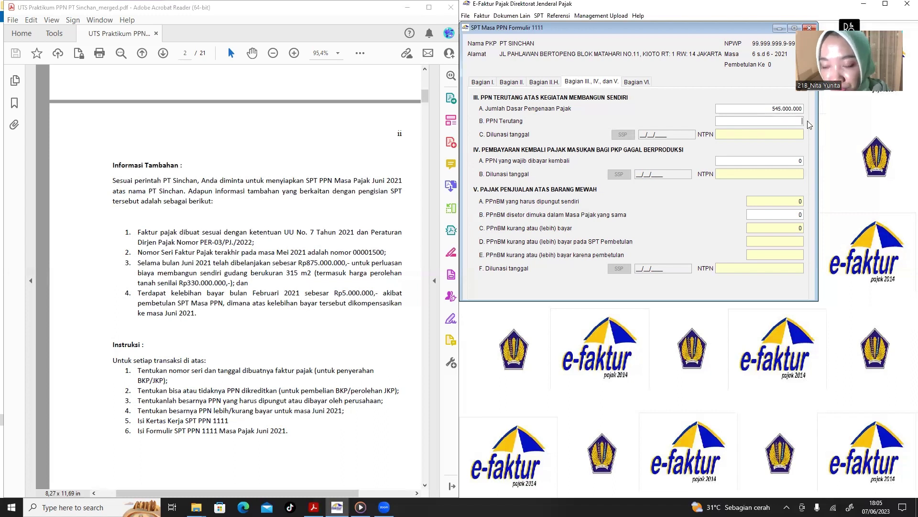
pyautogui.write('10')
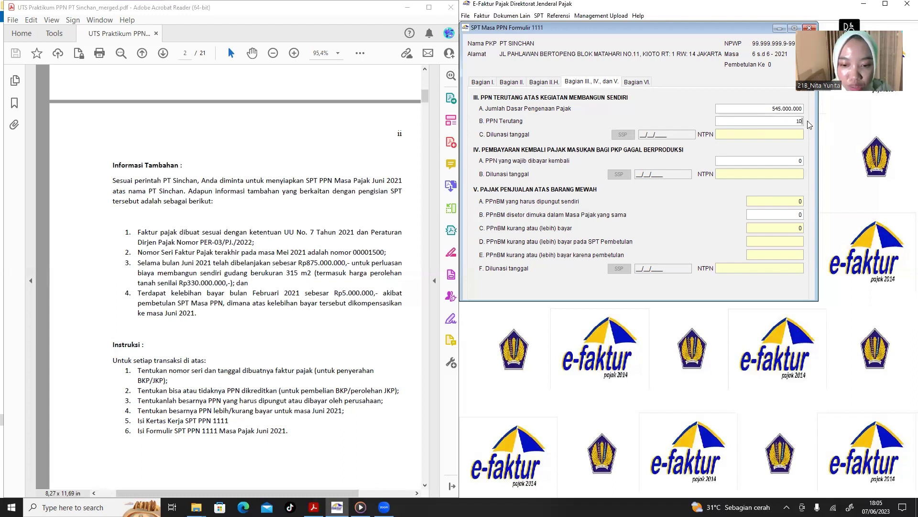
pyautogui.write('.900.0')
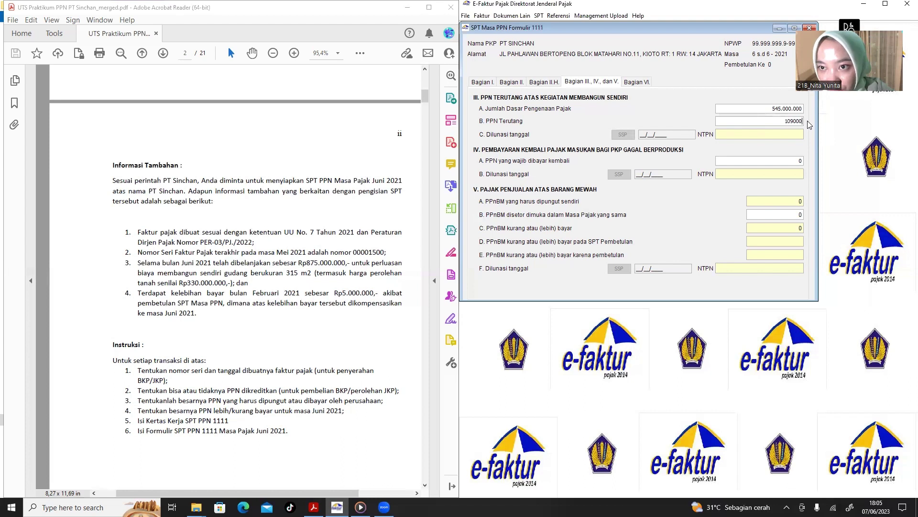
pyautogui.write('00')
pyautogui.click(754, 134)
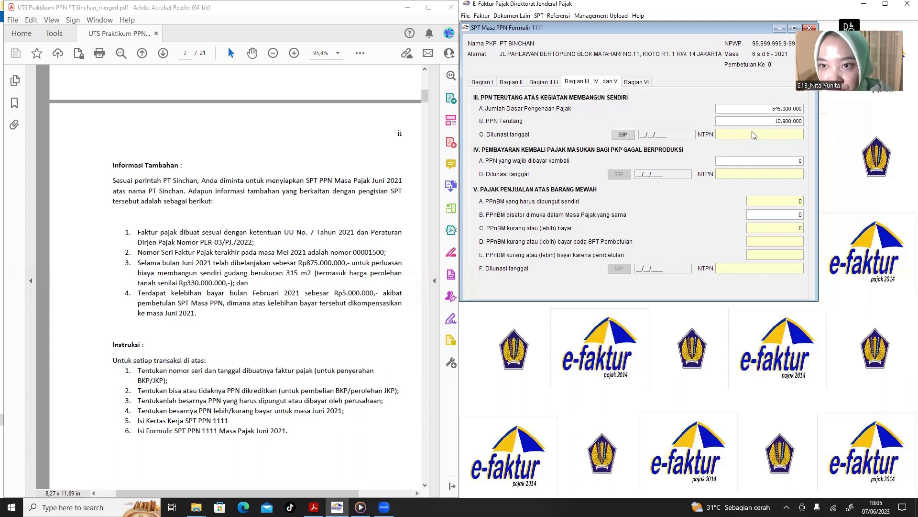
# Start a new self-construction SSP record with tax code 411211 and deposit type 103.
pyautogui.click(623, 135)
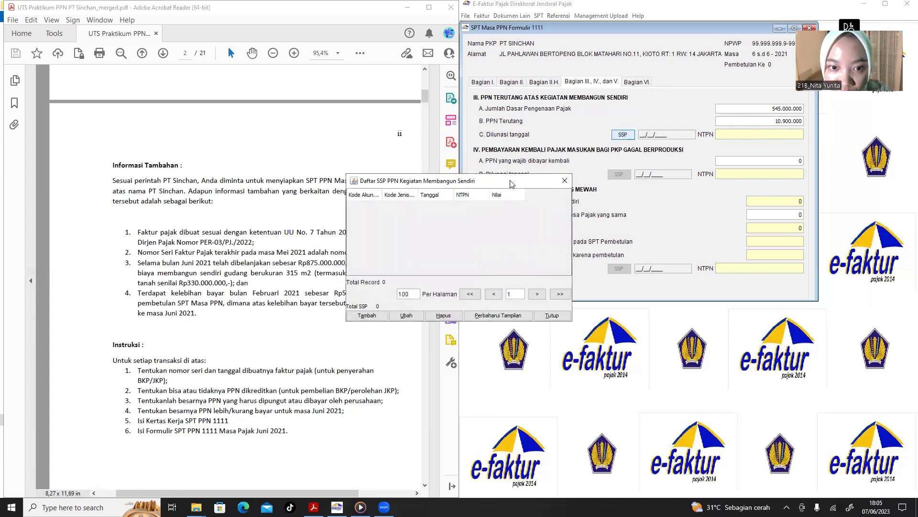
pyautogui.moveTo(510, 182); pyautogui.dragTo(663, 162)
pyautogui.click(519, 297)
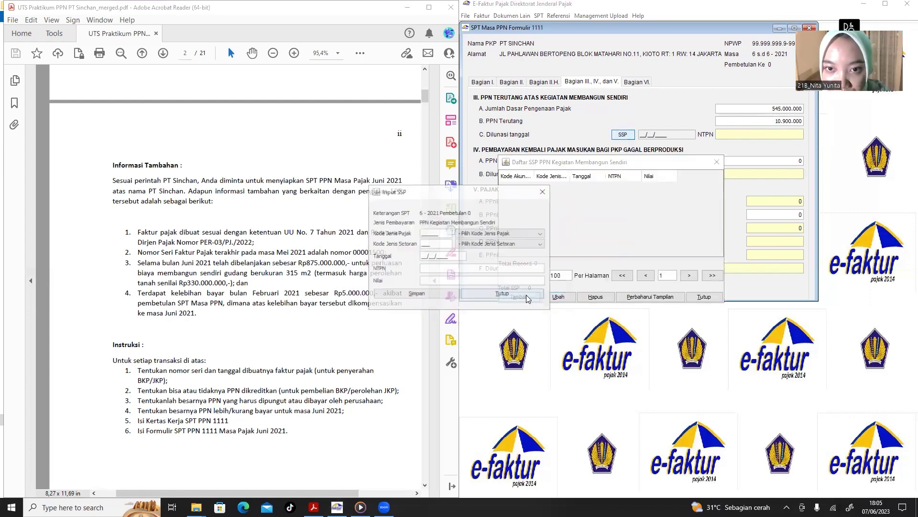
pyautogui.click(479, 232)
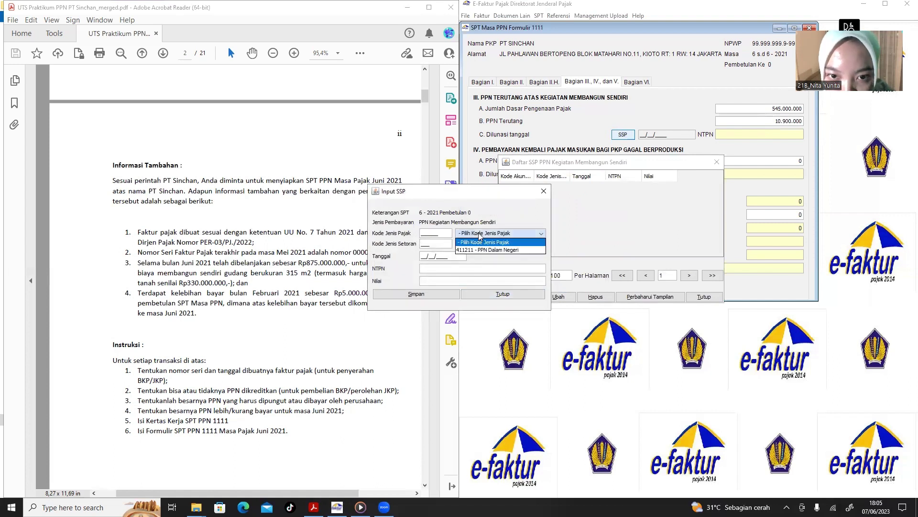
pyautogui.click(498, 252)
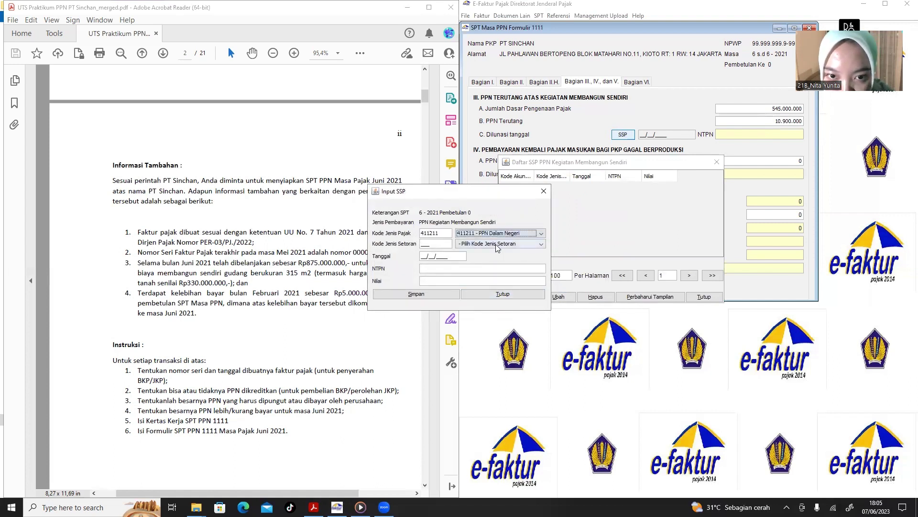
pyautogui.click(497, 245)
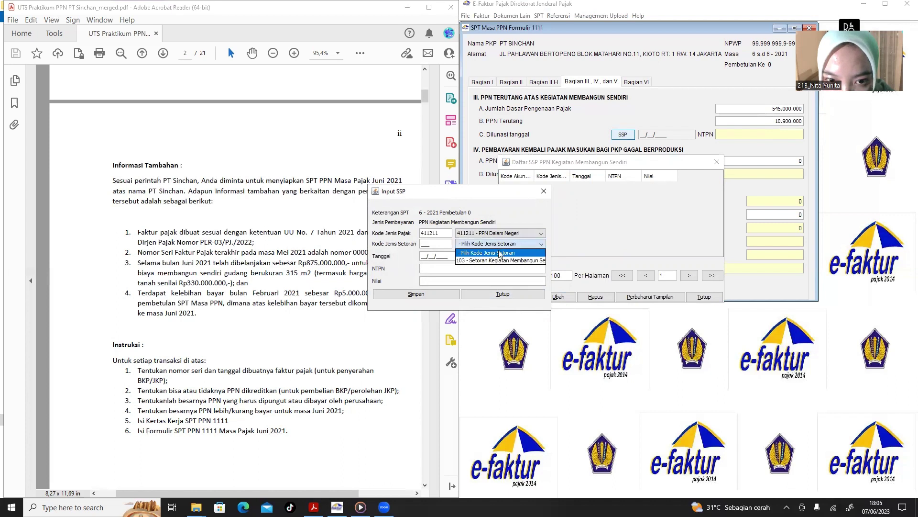
pyautogui.click(503, 262)
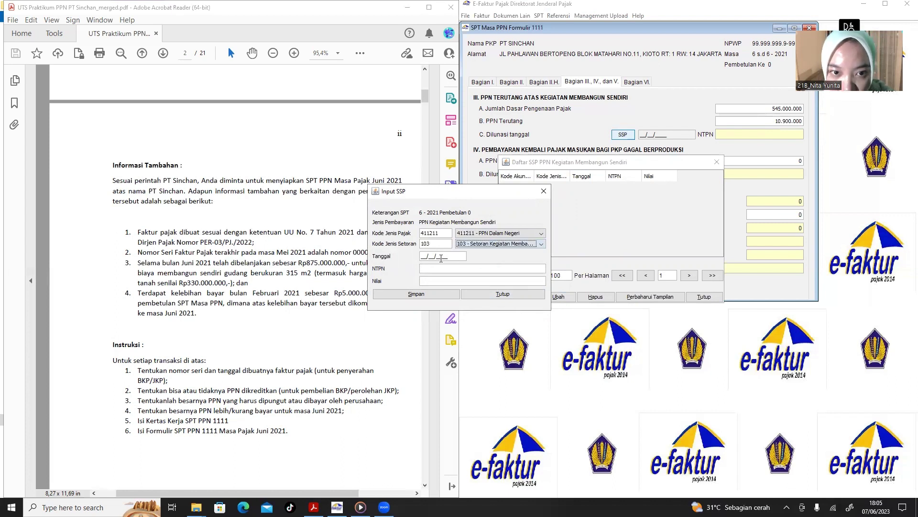
# Enter date 01/06/2021, the NTPN and value 10.900.000, save, and select it in the list.
pyautogui.click(423, 257)
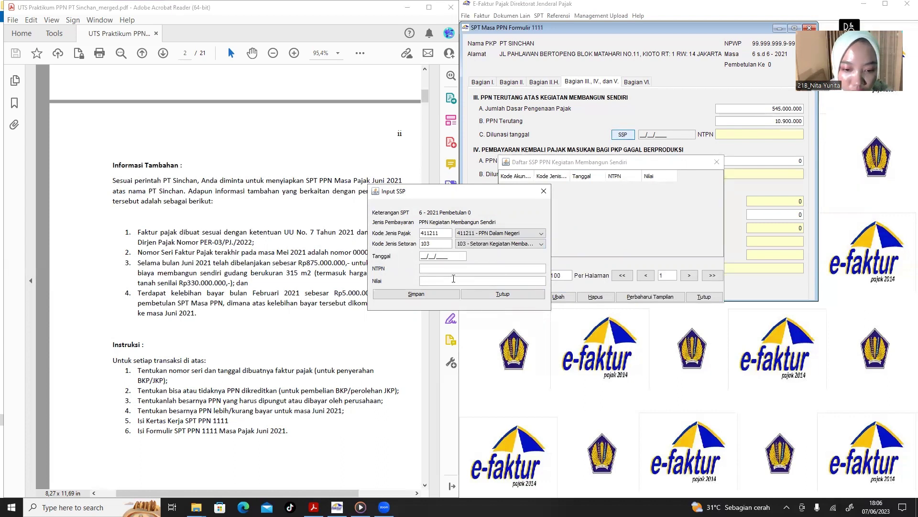
pyautogui.write('1')
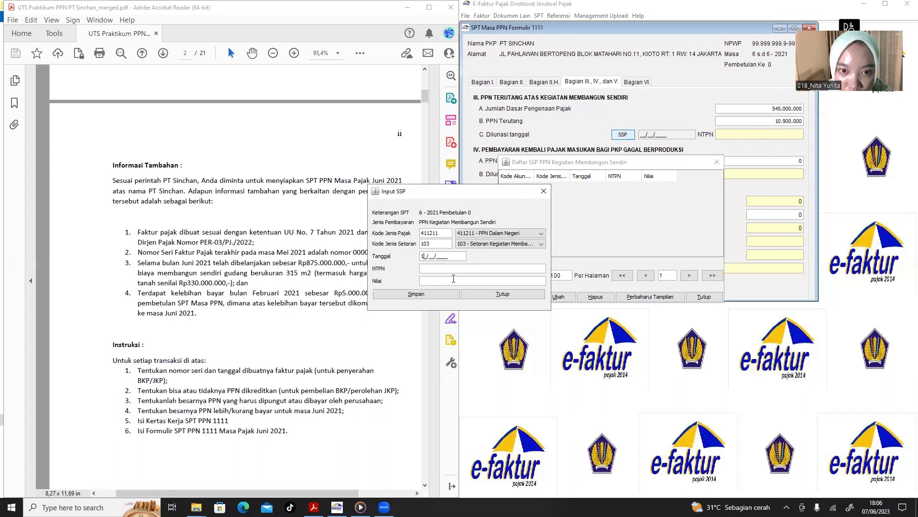
pyautogui.write('01')
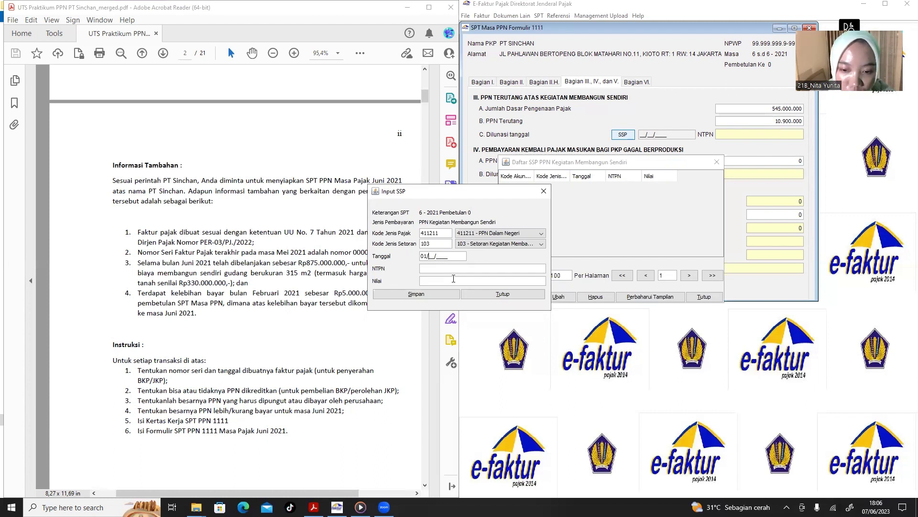
pyautogui.write('06/')
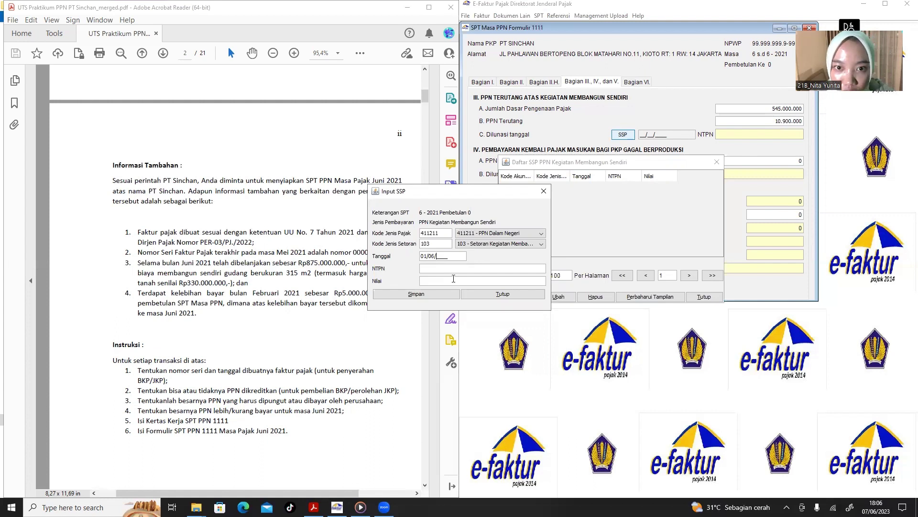
pyautogui.write('2021')
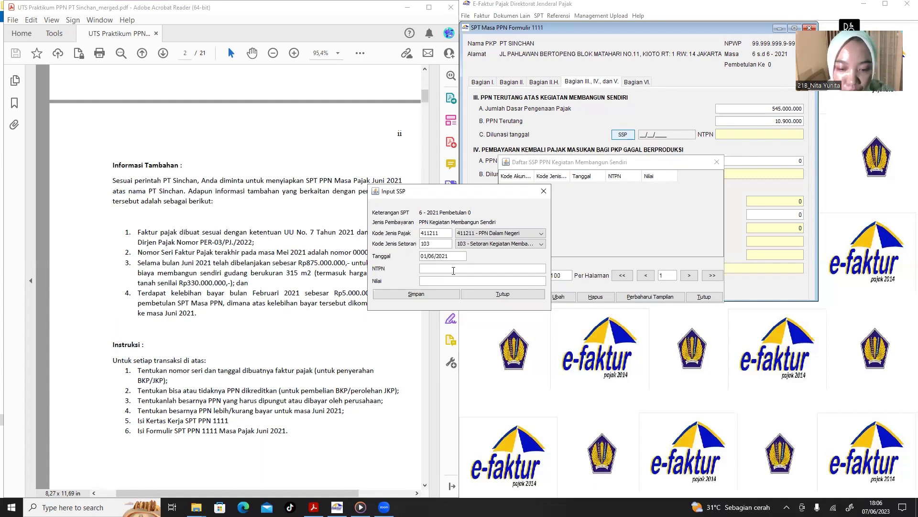
pyautogui.write('SA')
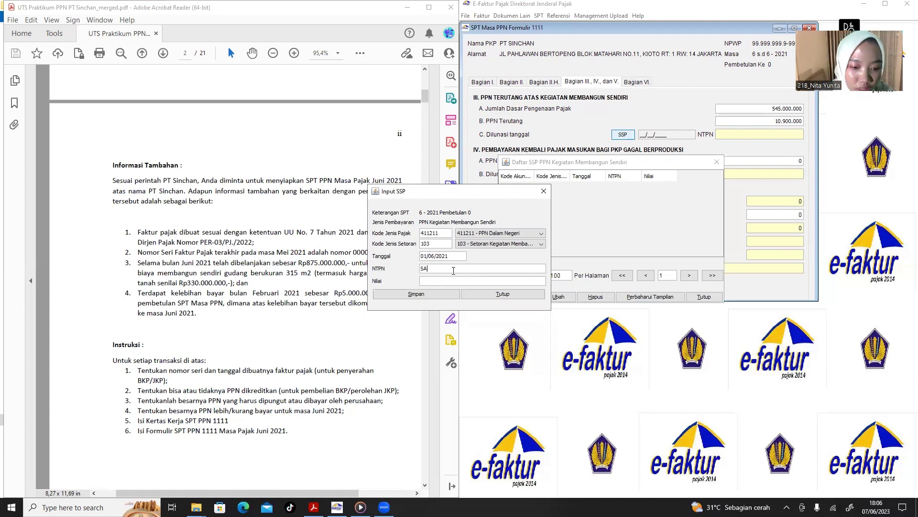
pyautogui.write('#@DA')
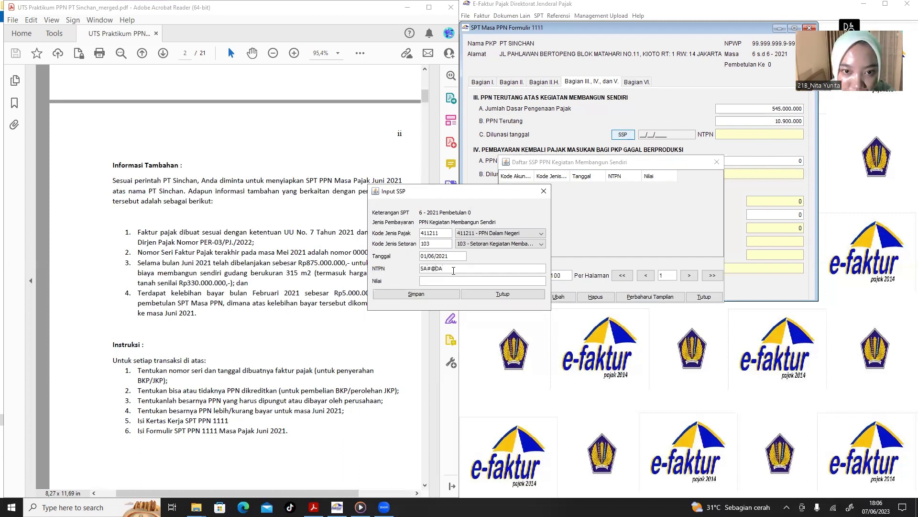
pyautogui.press('BackSpace')
pyautogui.press('BackSpace')
pyautogui.press('BackSpace')
pyautogui.press('BackSpace')
pyautogui.press('BackSpace')
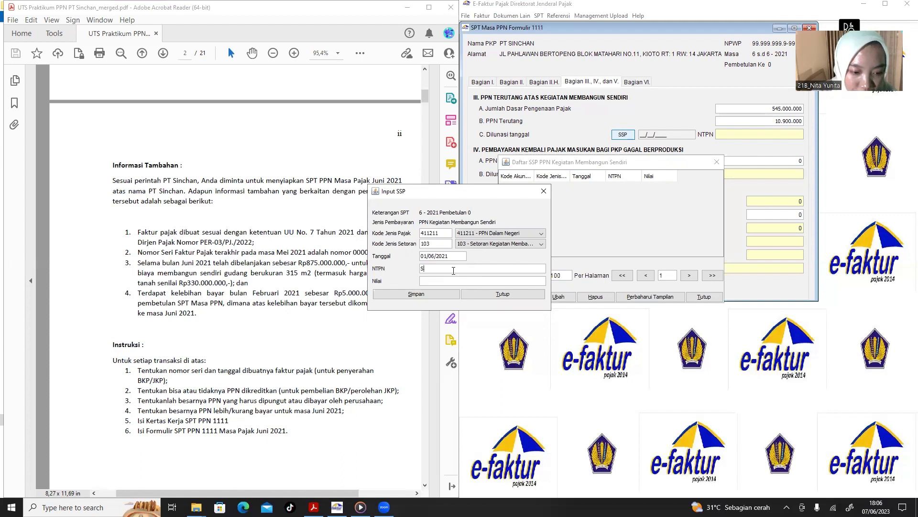
pyautogui.write('A13')
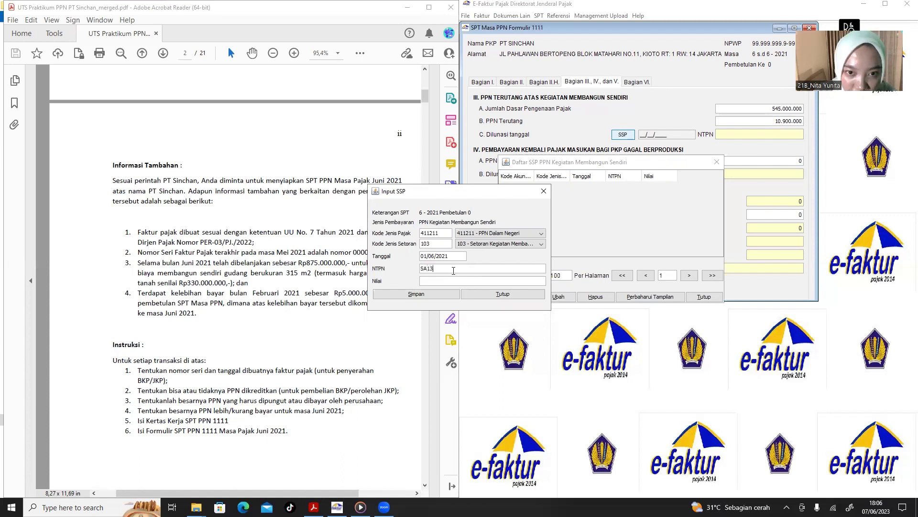
pyautogui.write('C')
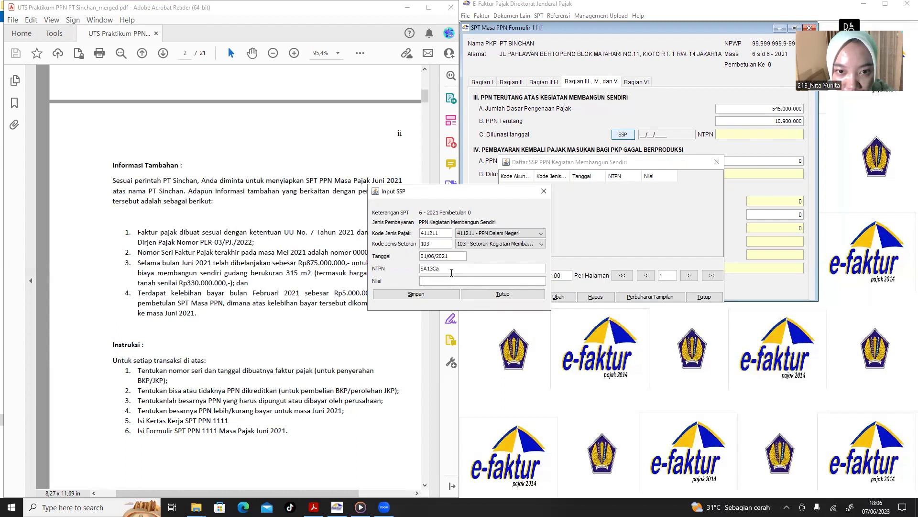
pyautogui.write('A')
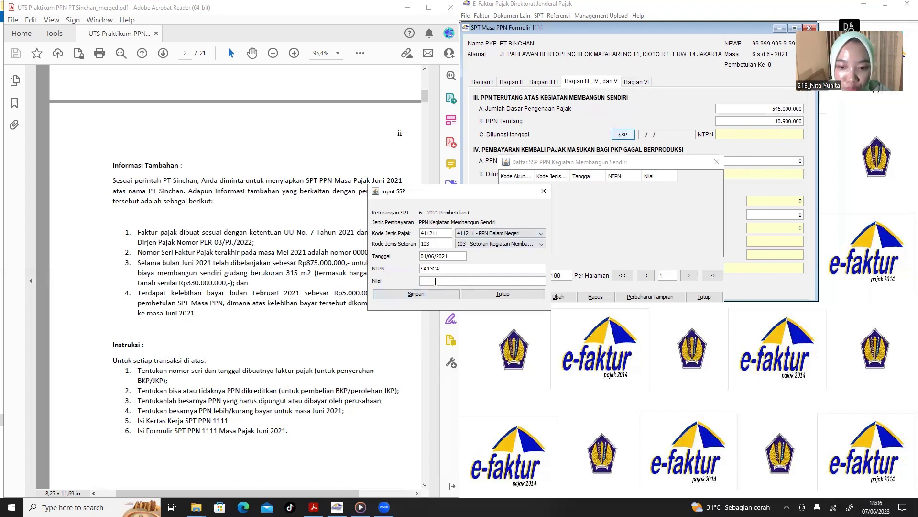
pyautogui.write('10900000')
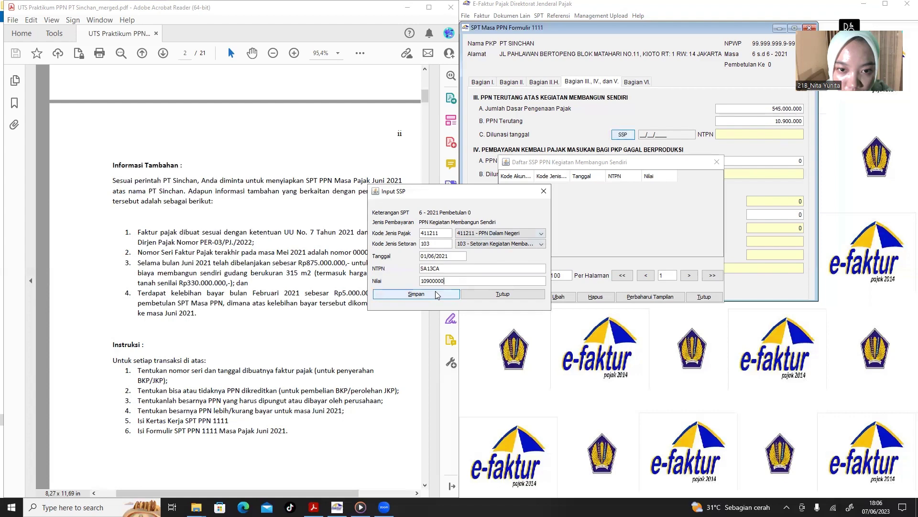
pyautogui.click(435, 291)
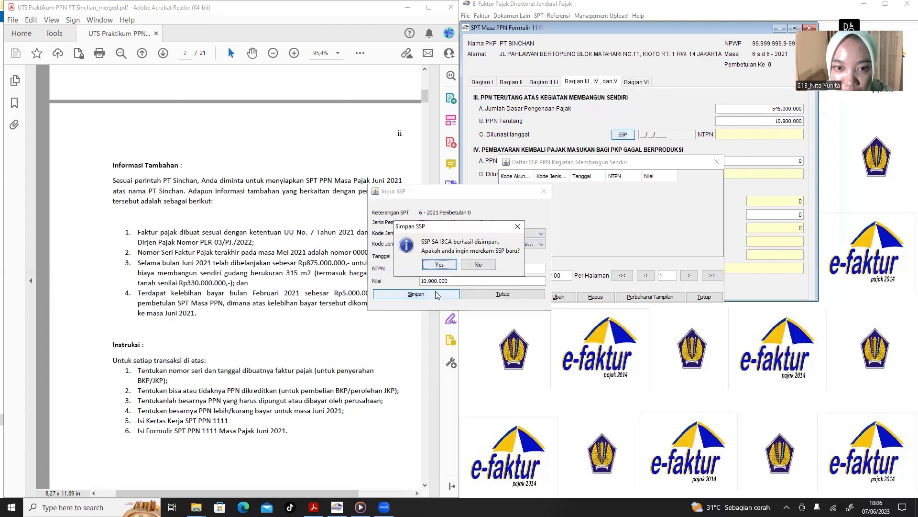
pyautogui.click(441, 264)
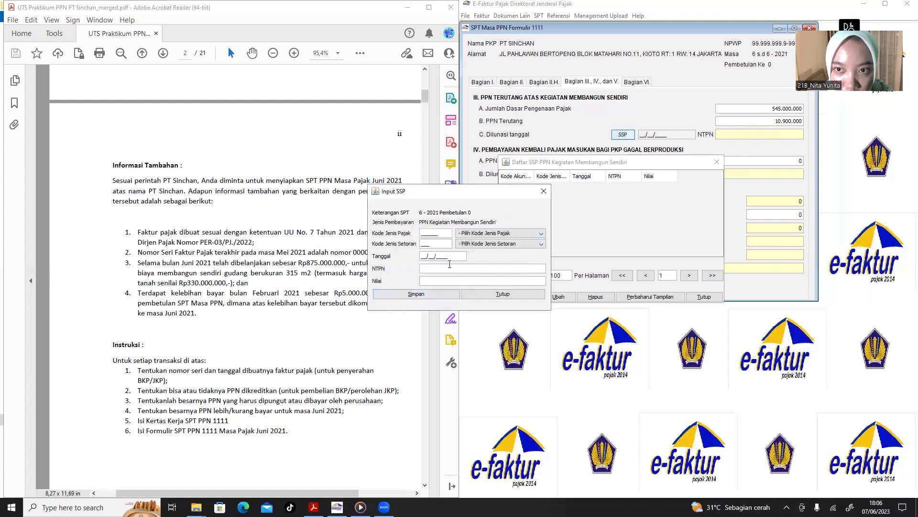
pyautogui.click(544, 192)
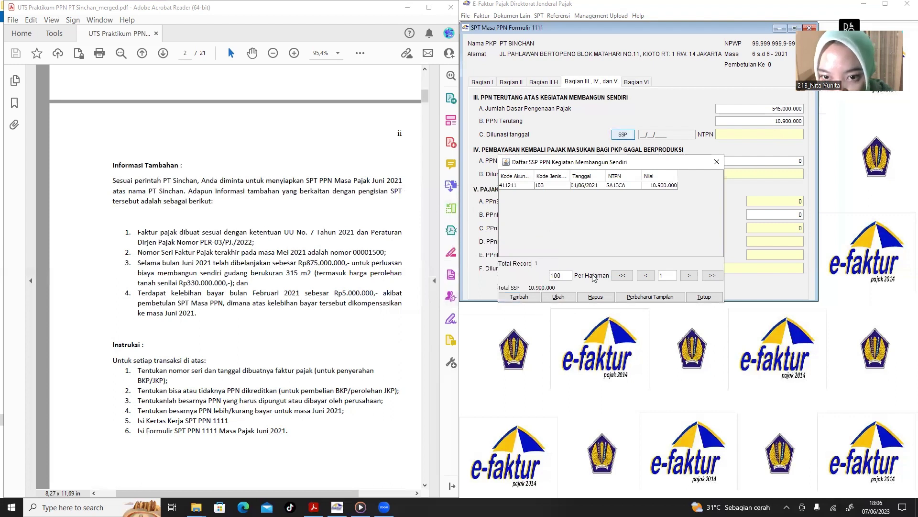
pyautogui.click(643, 187)
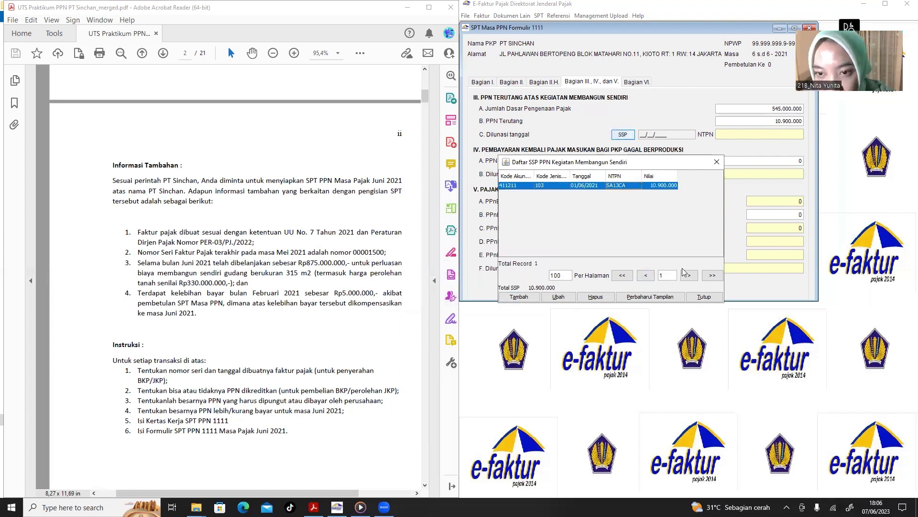
# Close the SSP list, review Parts I, II (overpaid -7.376.919) and II.H, then return to Part VI.
pyautogui.click(716, 162)
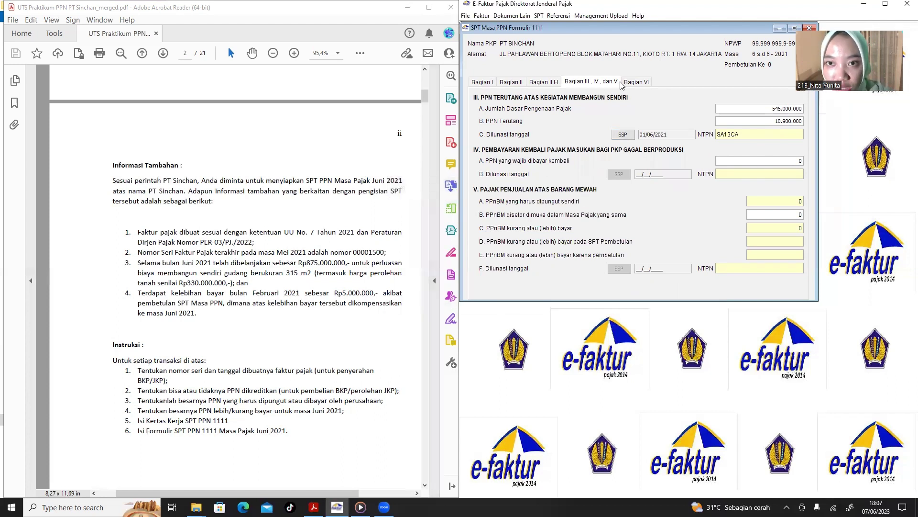
pyautogui.click(643, 84)
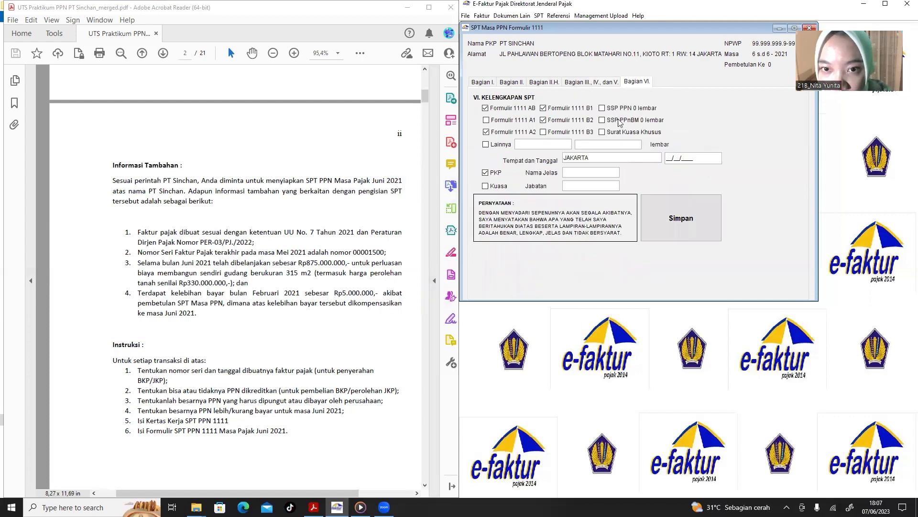
pyautogui.click(492, 83)
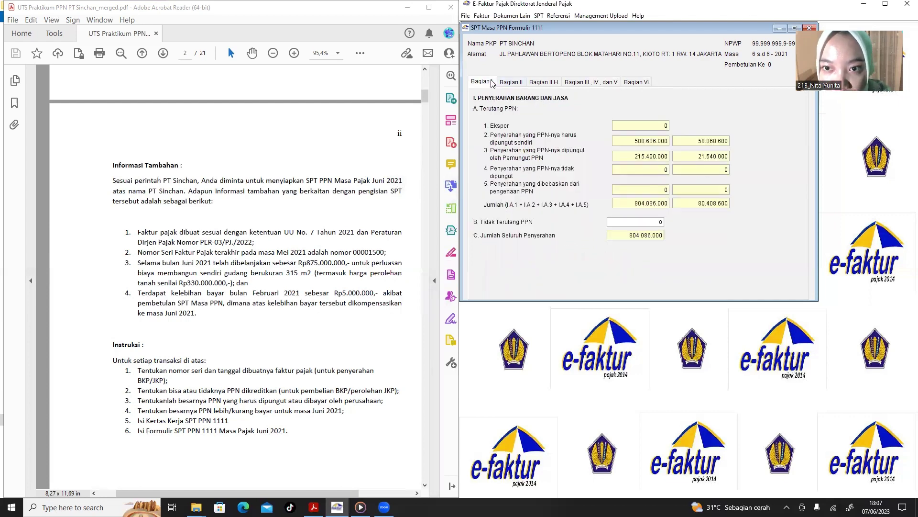
pyautogui.click(504, 83)
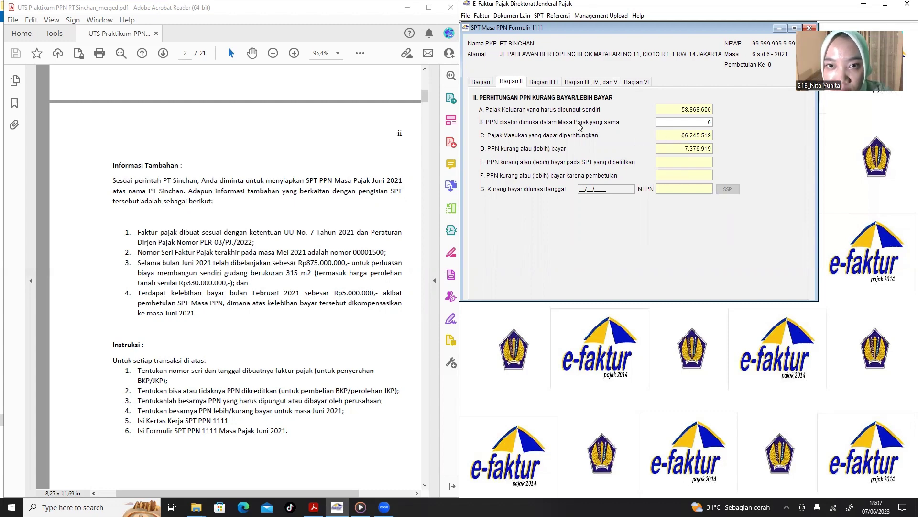
pyautogui.click(551, 85)
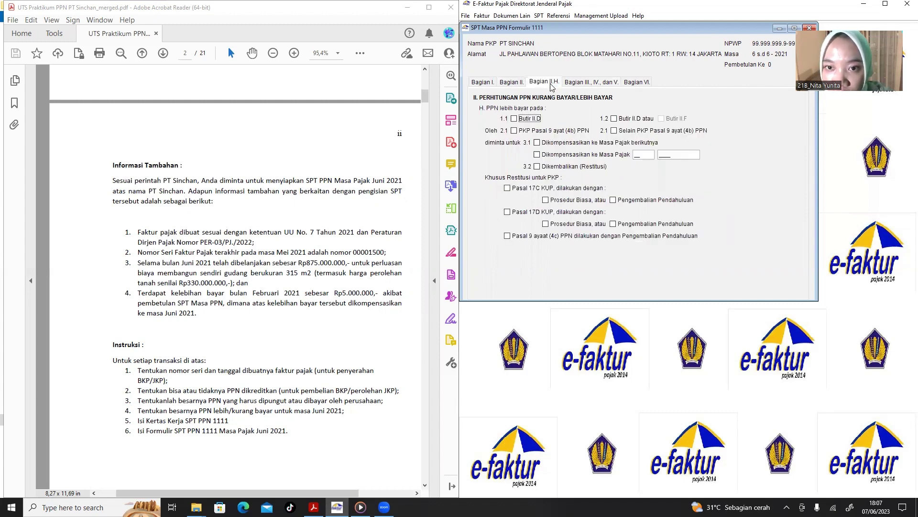
pyautogui.click(638, 82)
pyautogui.click(585, 173)
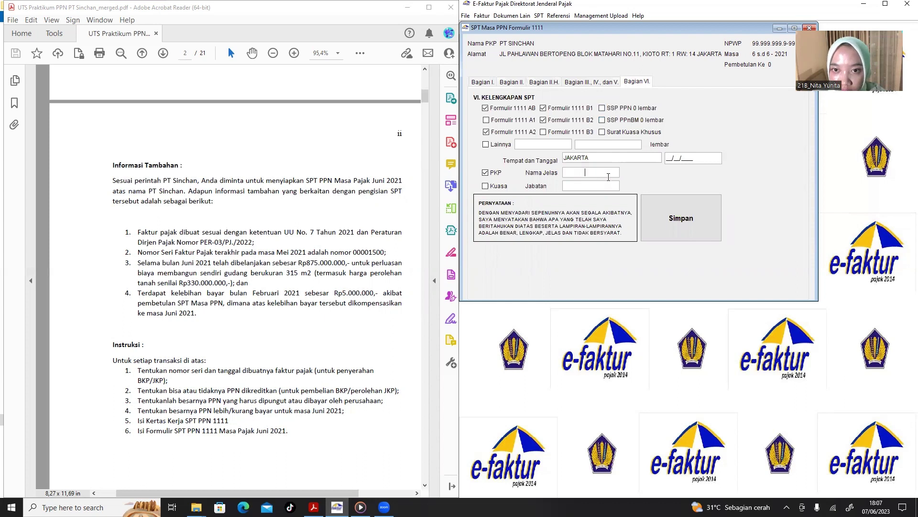
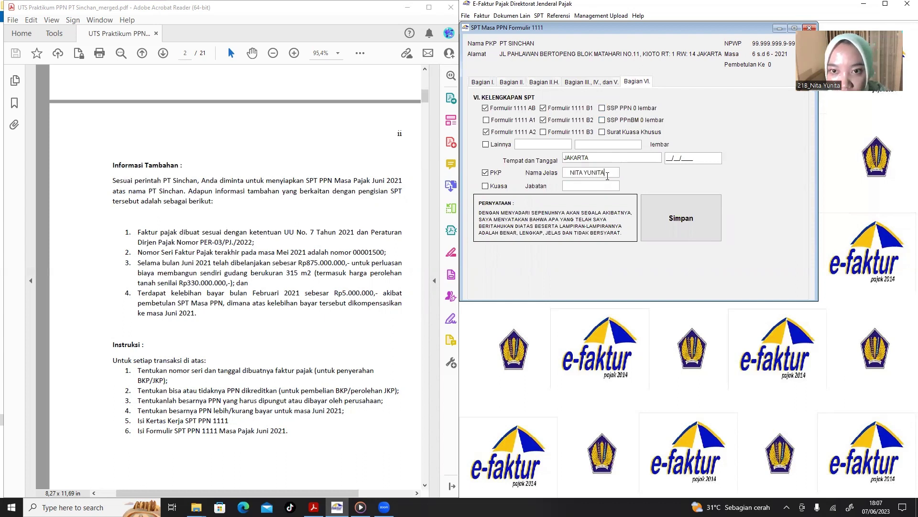
# Enter the signer's full name and position Direktur in Part VI and save it.
pyautogui.click(605, 186)
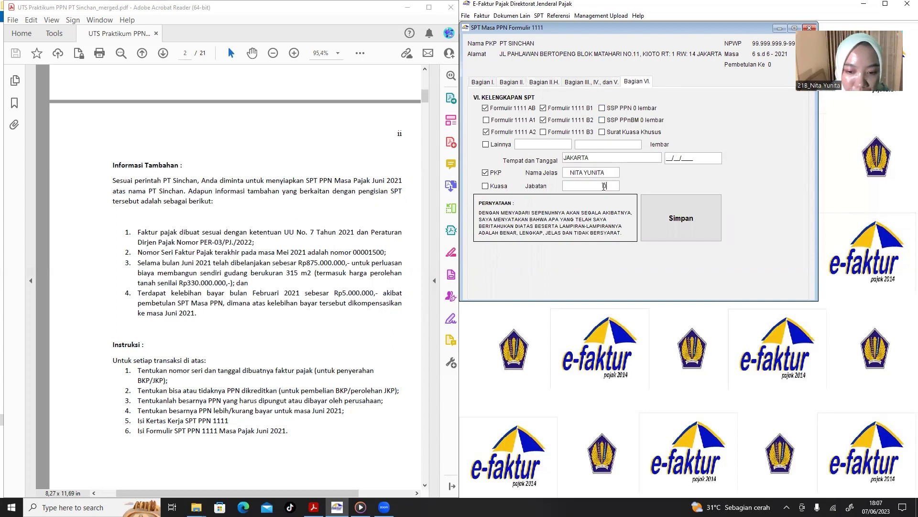
pyautogui.write('Dire')
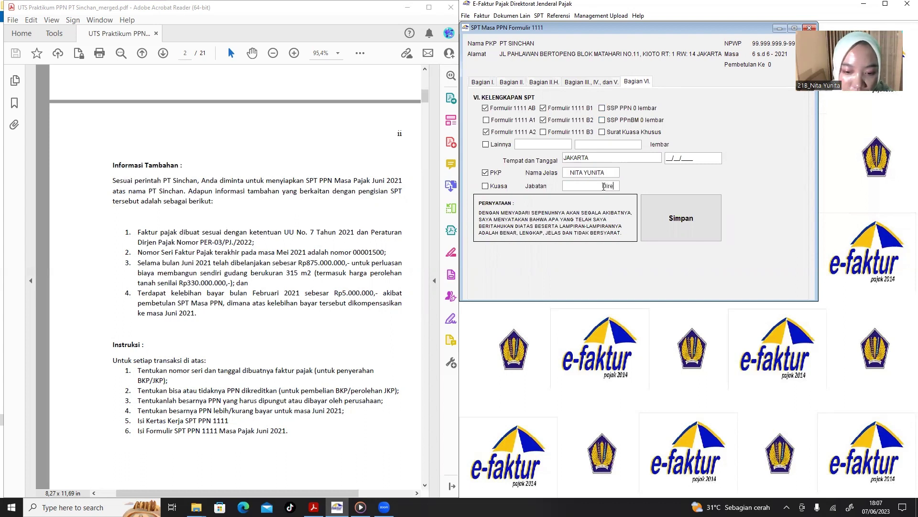
pyautogui.write('ktur')
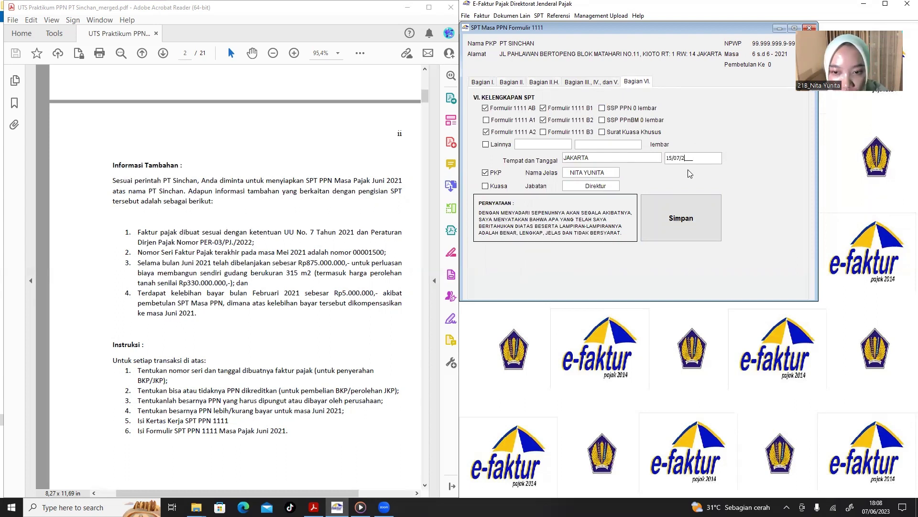
pyautogui.click(694, 223)
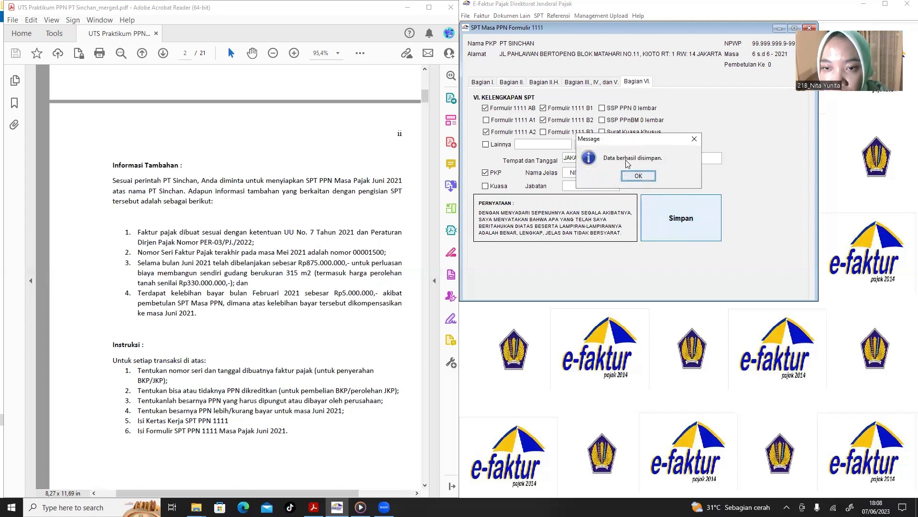
pyautogui.click(649, 177)
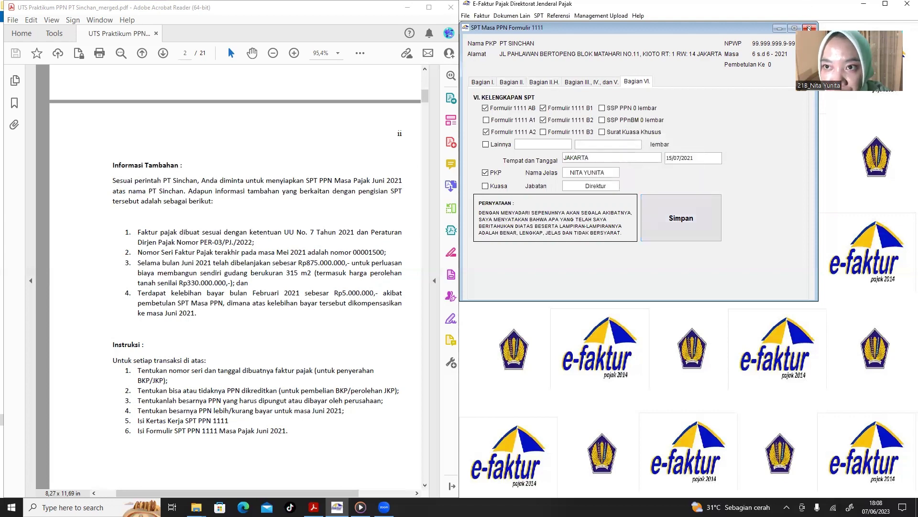
# Close the SPT 1111 form and dismiss the SPT menu.
pyautogui.click(810, 29)
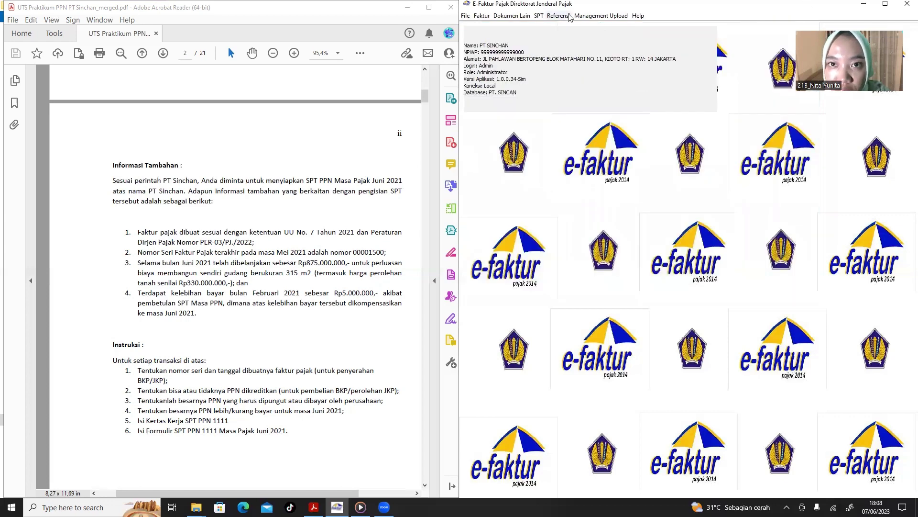
pyautogui.click(539, 16)
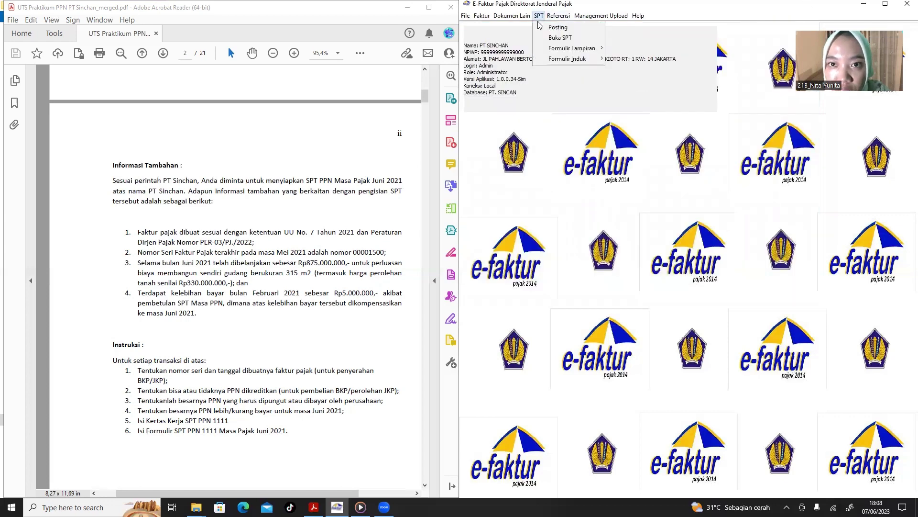
pyautogui.click(596, 163)
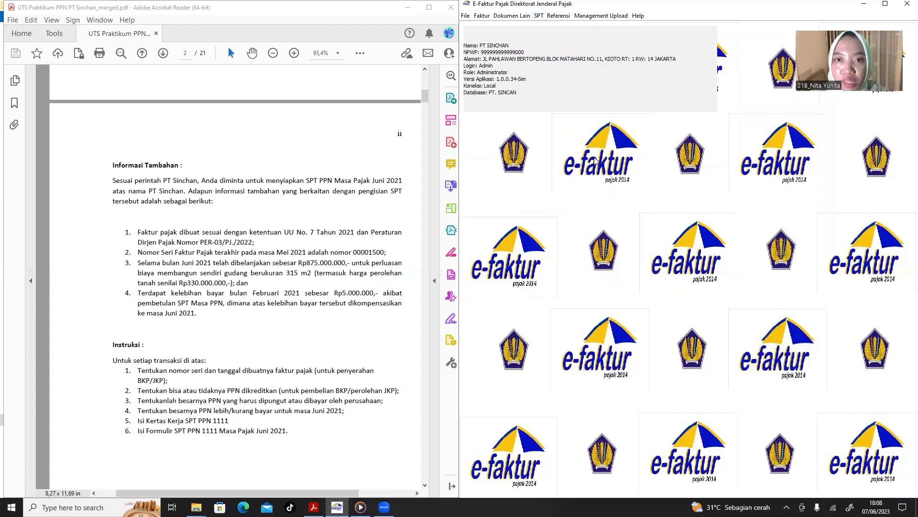